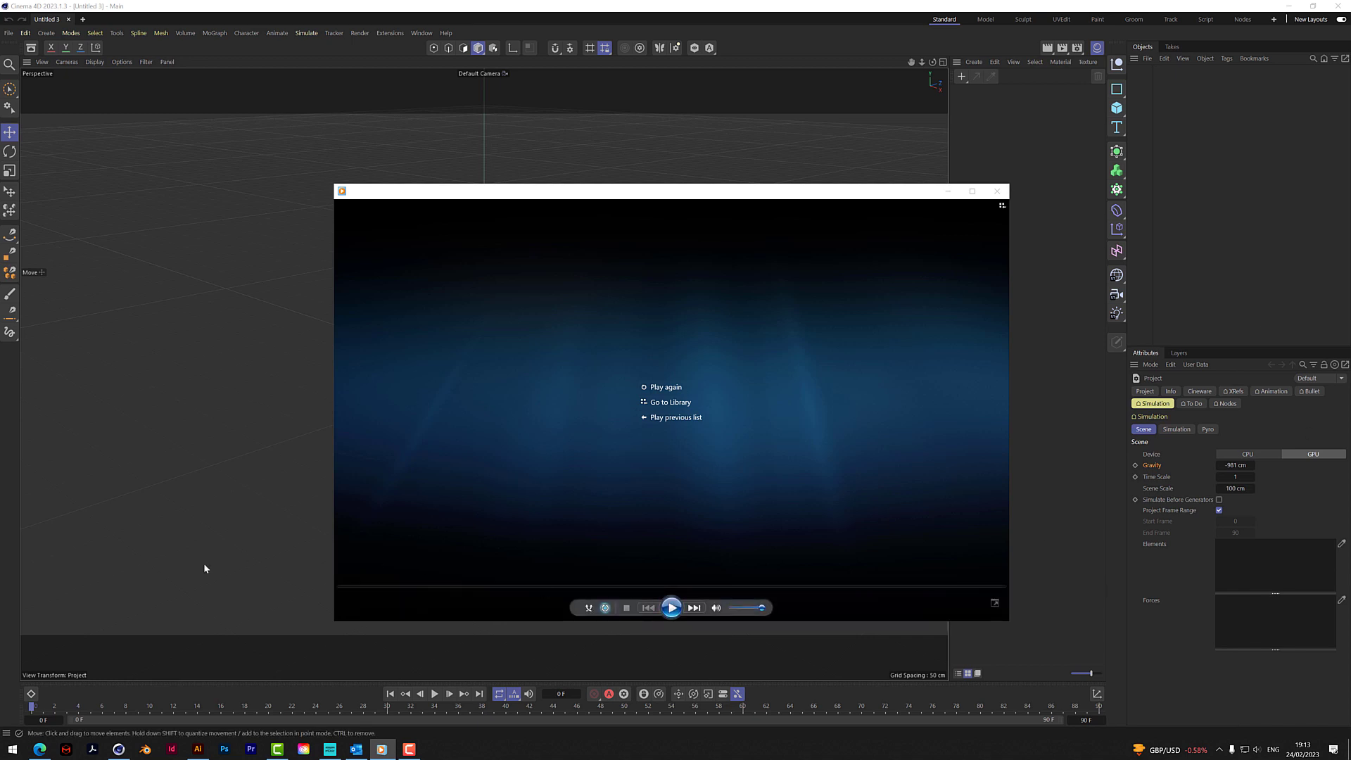
# Bring up the Gumroad page for The BIG C4D ART Challenge Scene Files
pyautogui.click(42, 751)
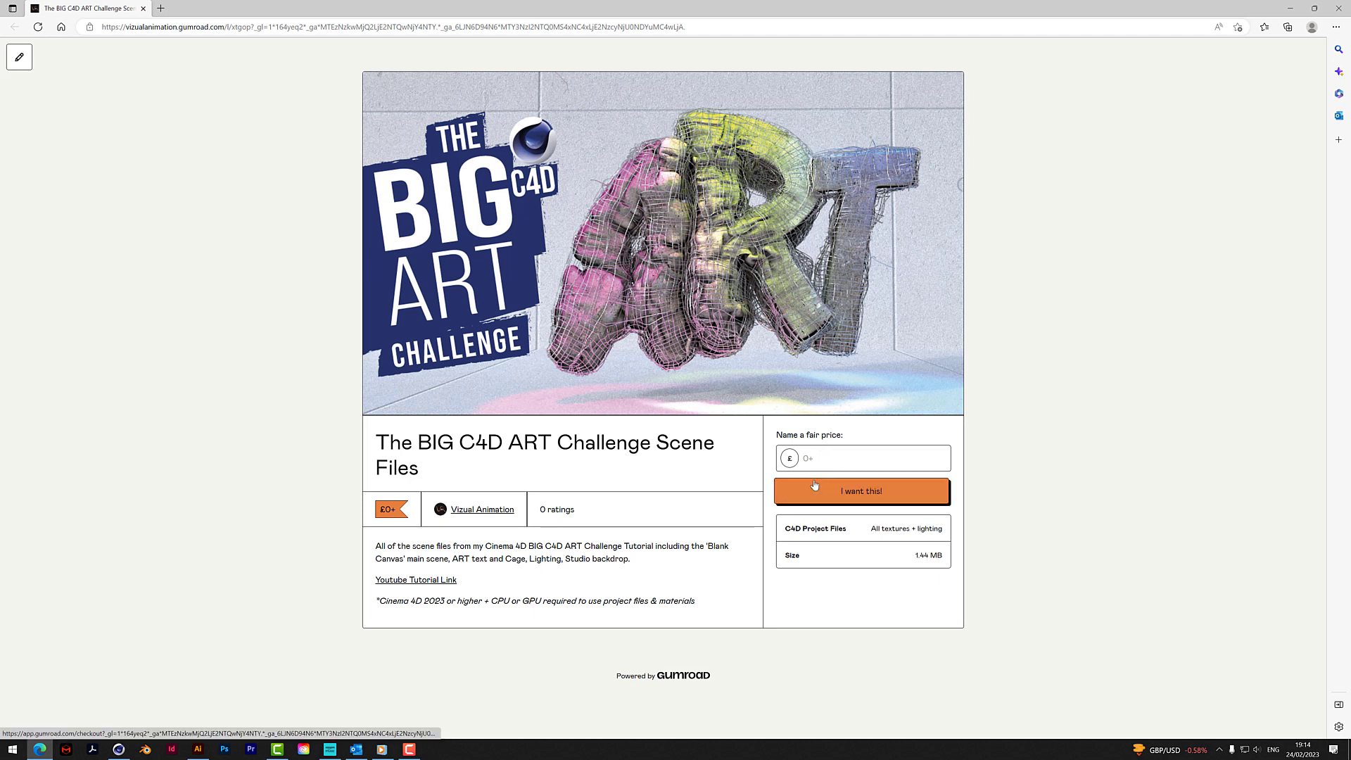
# Name a fair price of 0 for the scene files and proceed to checkout
pyautogui.click(826, 458)
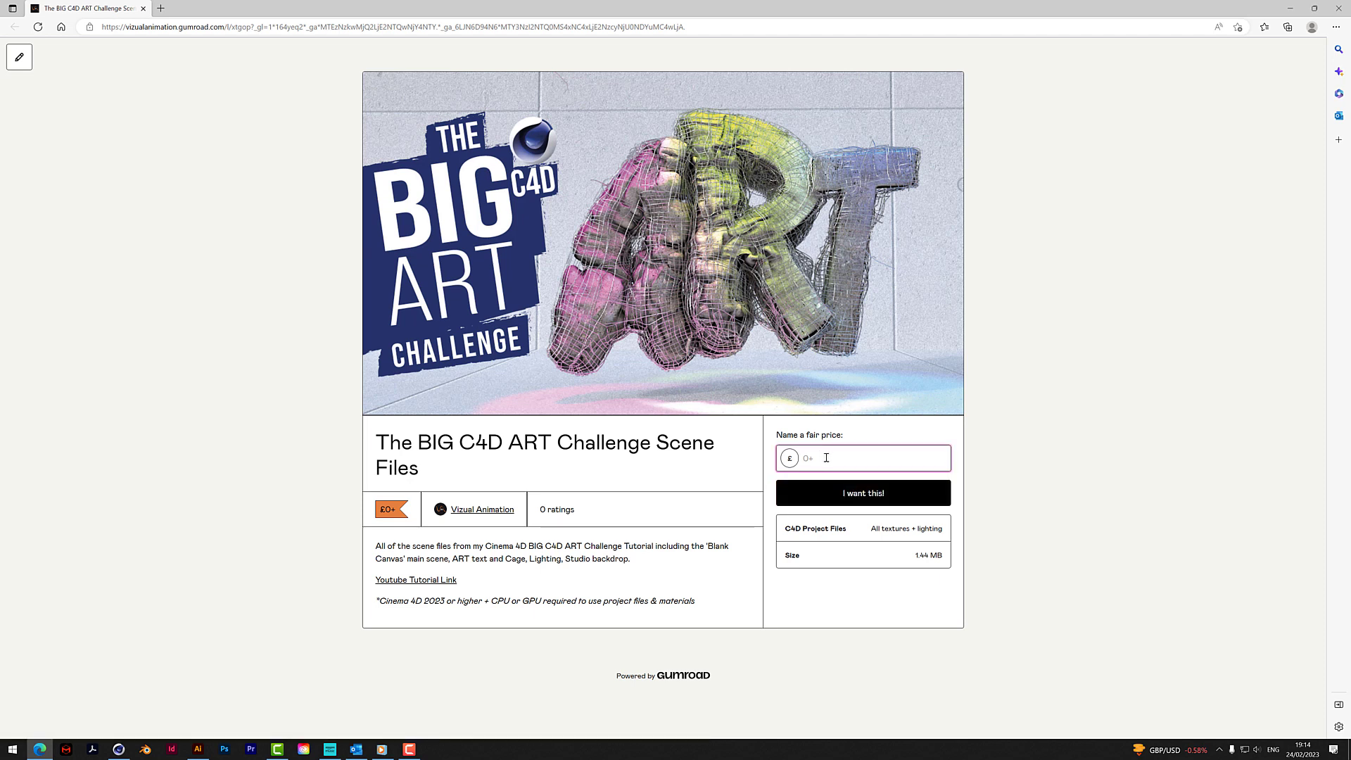
pyautogui.write('0')
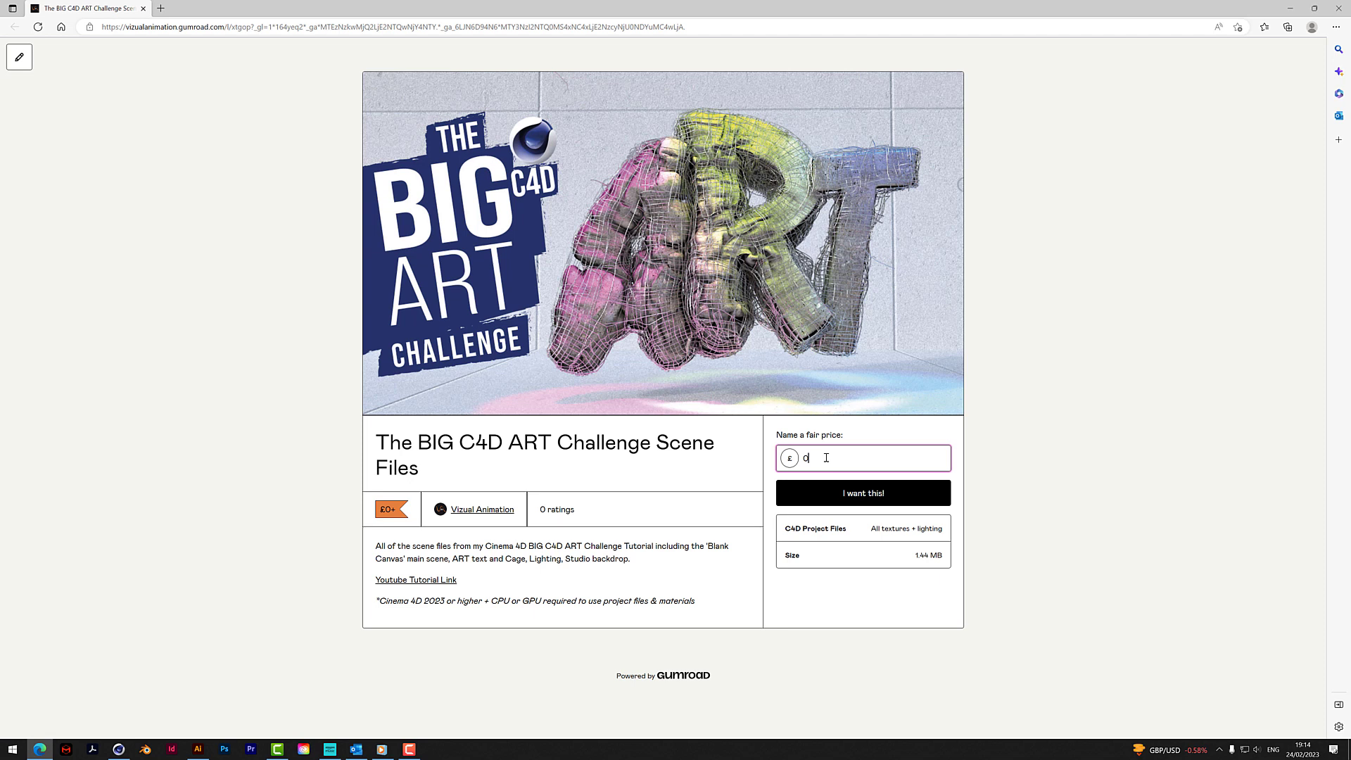
pyautogui.click(858, 496)
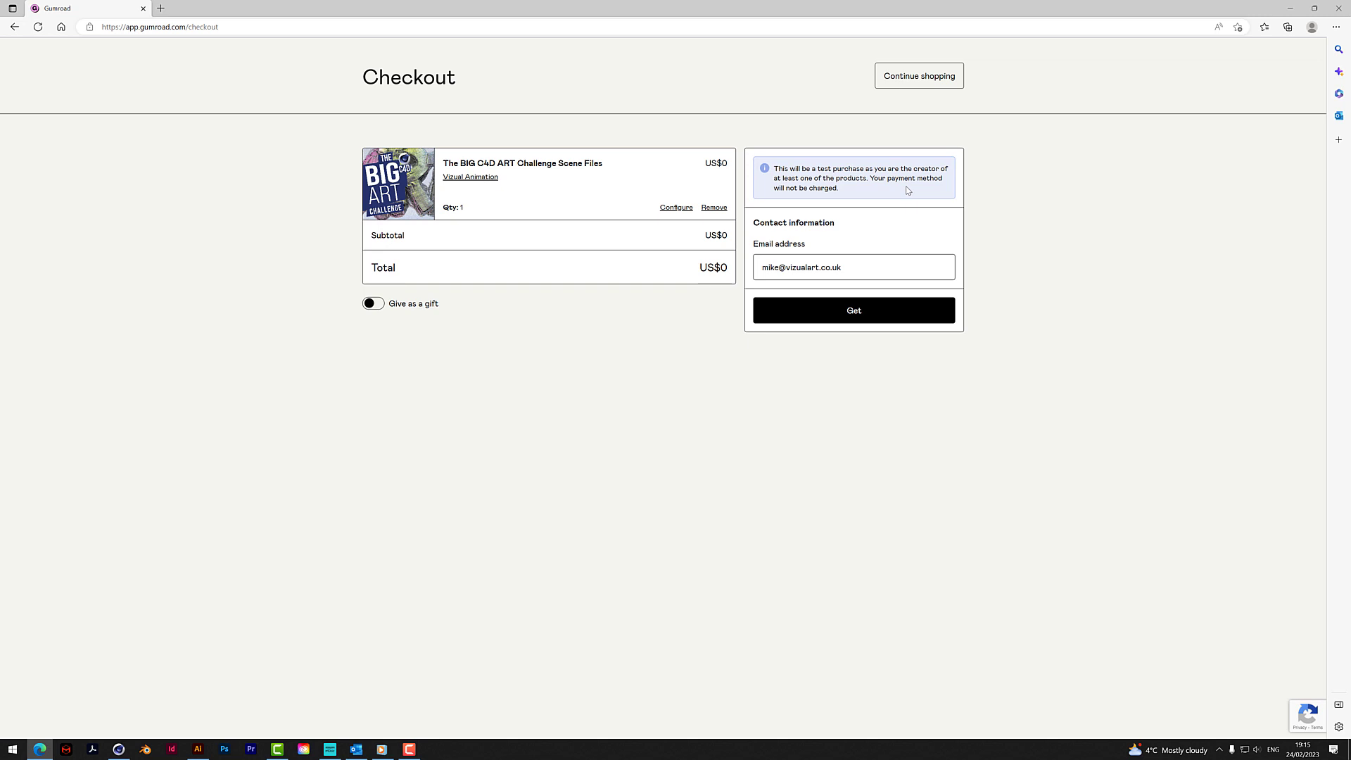
# Complete the free order, download BIG C4D ART CHALLENGE BLANK CANVAS.c4d, and open it in Cinema 4D
pyautogui.click(866, 312)
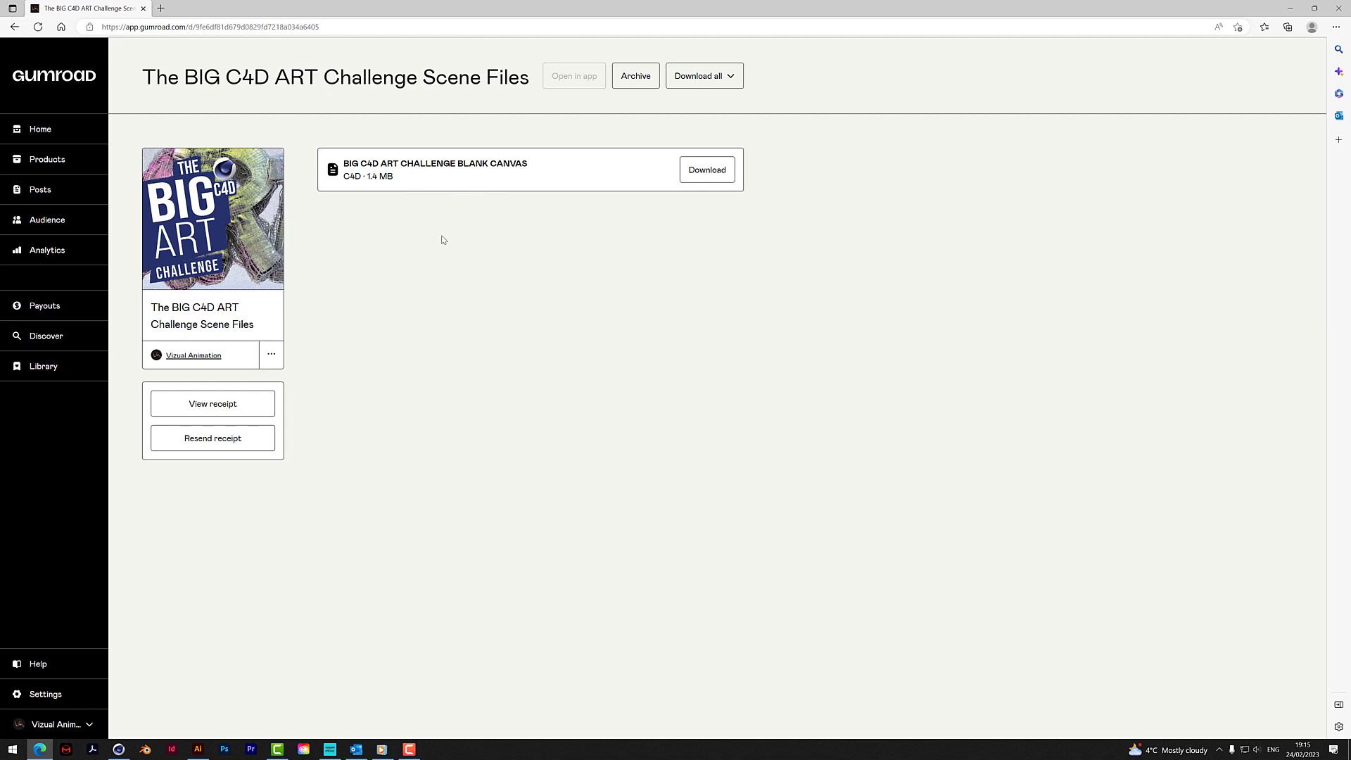
pyautogui.click(718, 174)
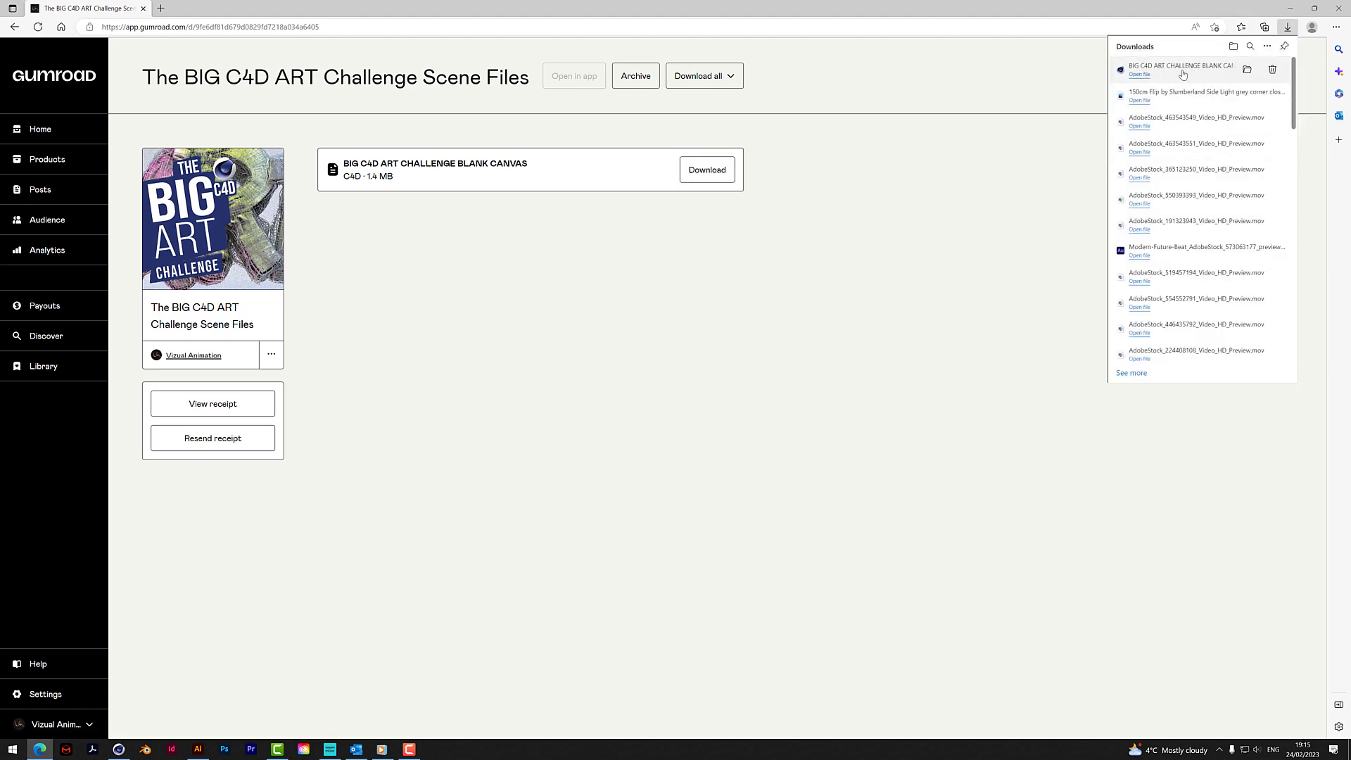
pyautogui.click(1145, 76)
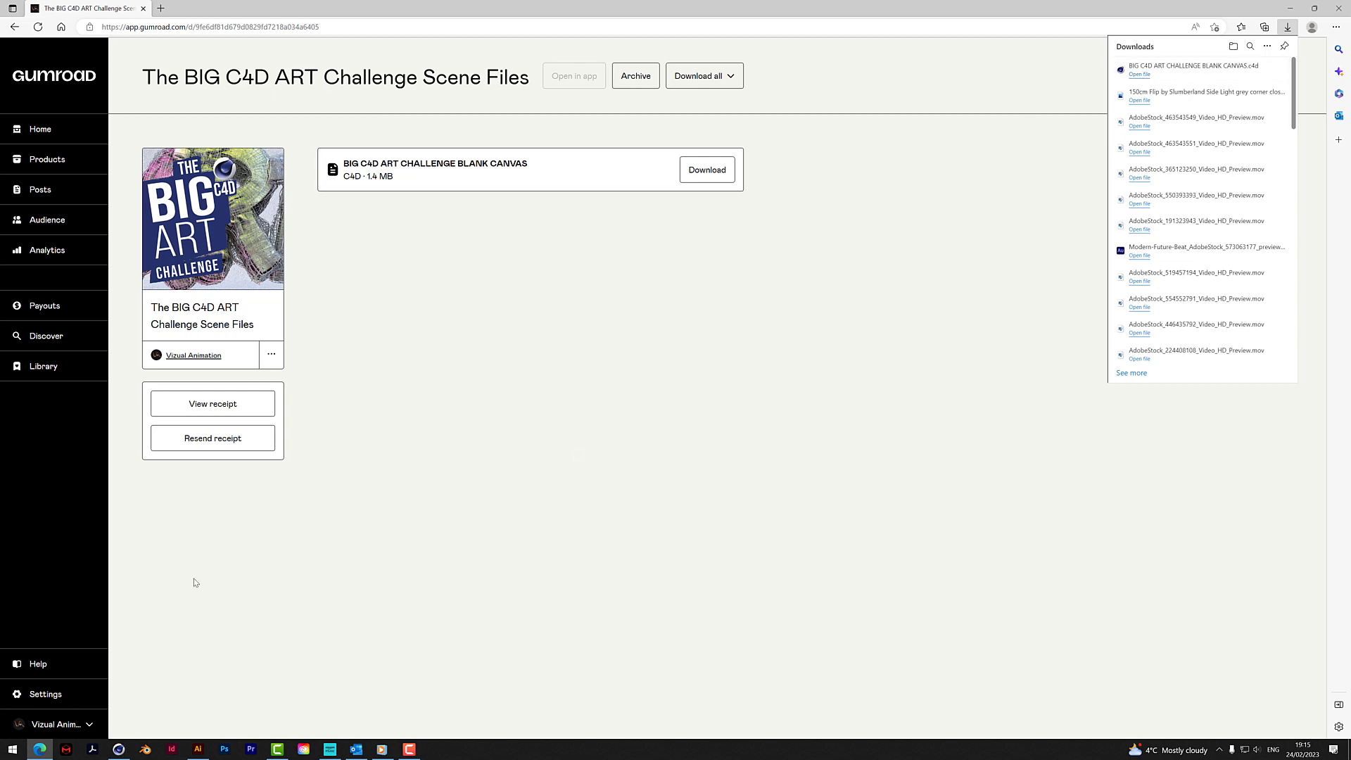
pyautogui.click(124, 757)
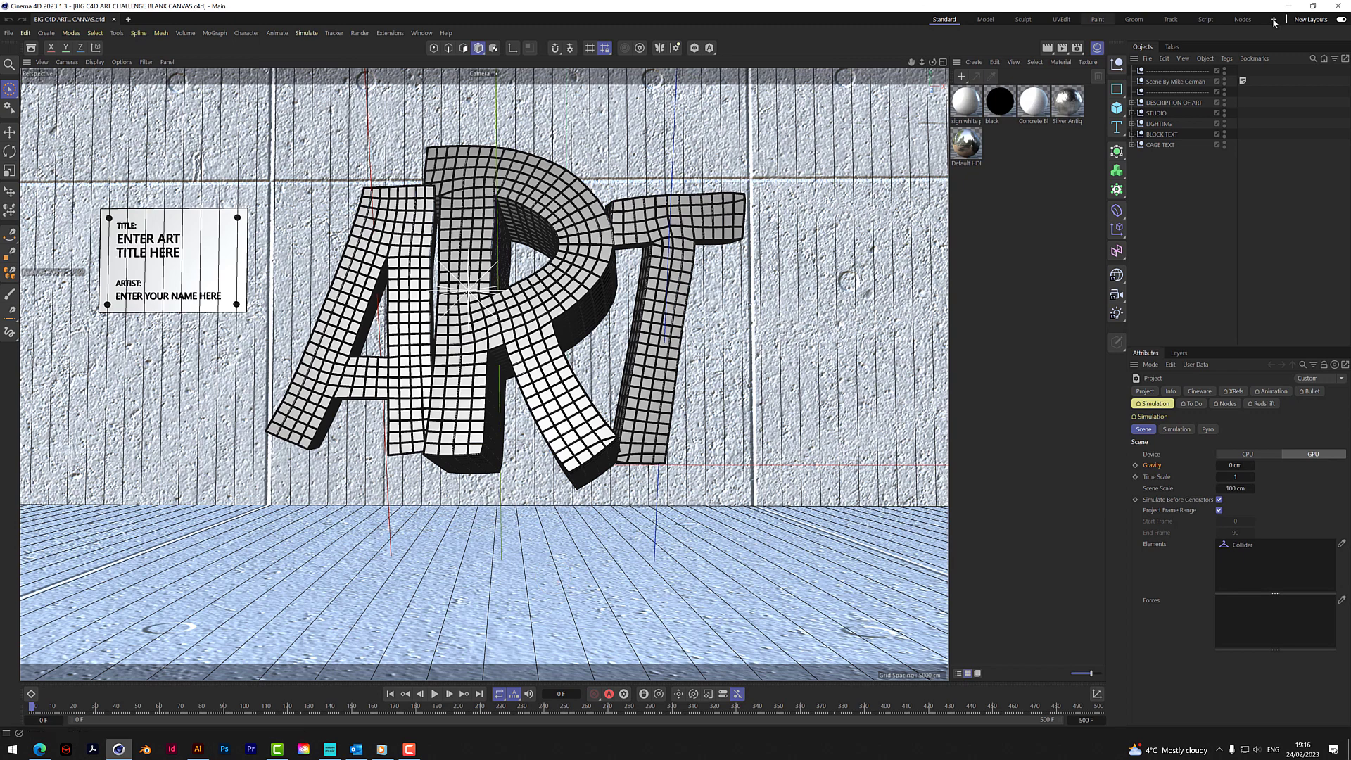
# Read the scene's welcome annotation tag, then select the DESCRIPTION OF ART null
pyautogui.click(1243, 81)
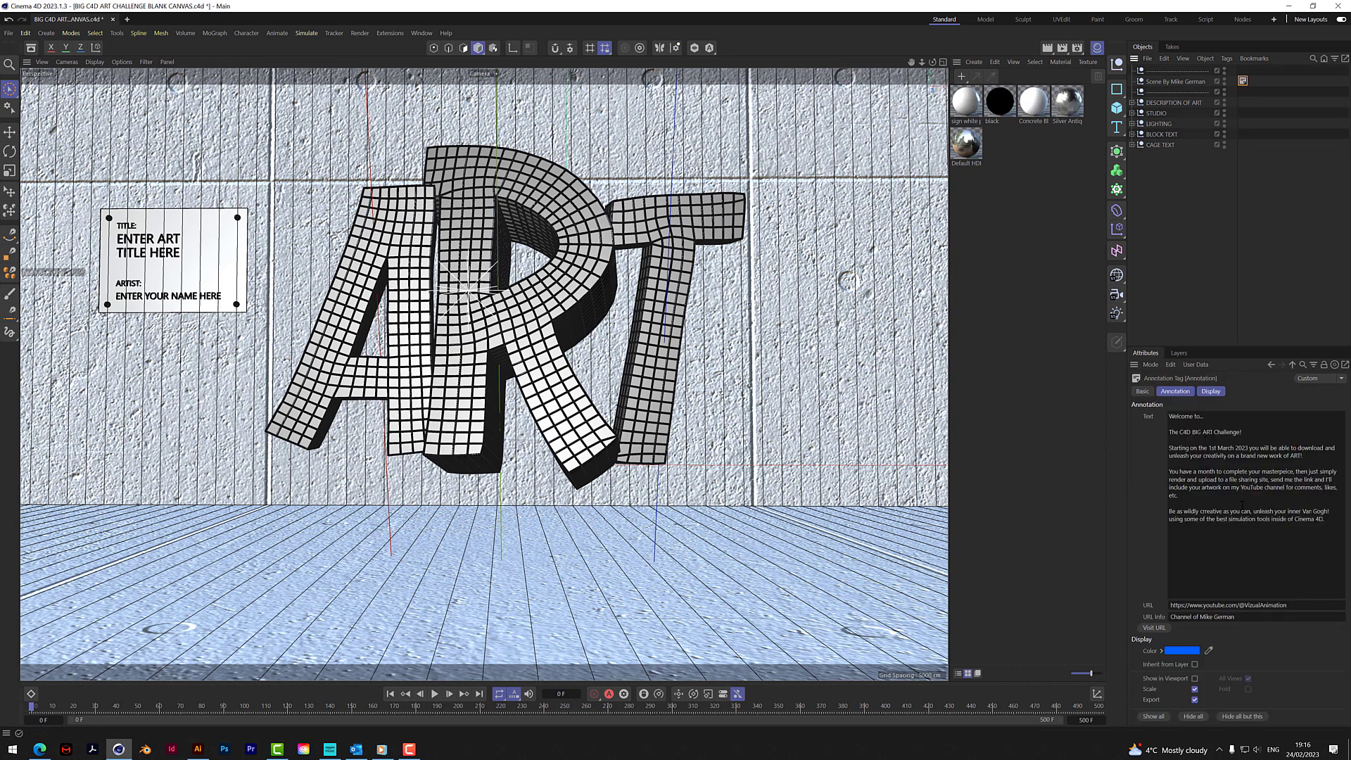
pyautogui.click(1156, 104)
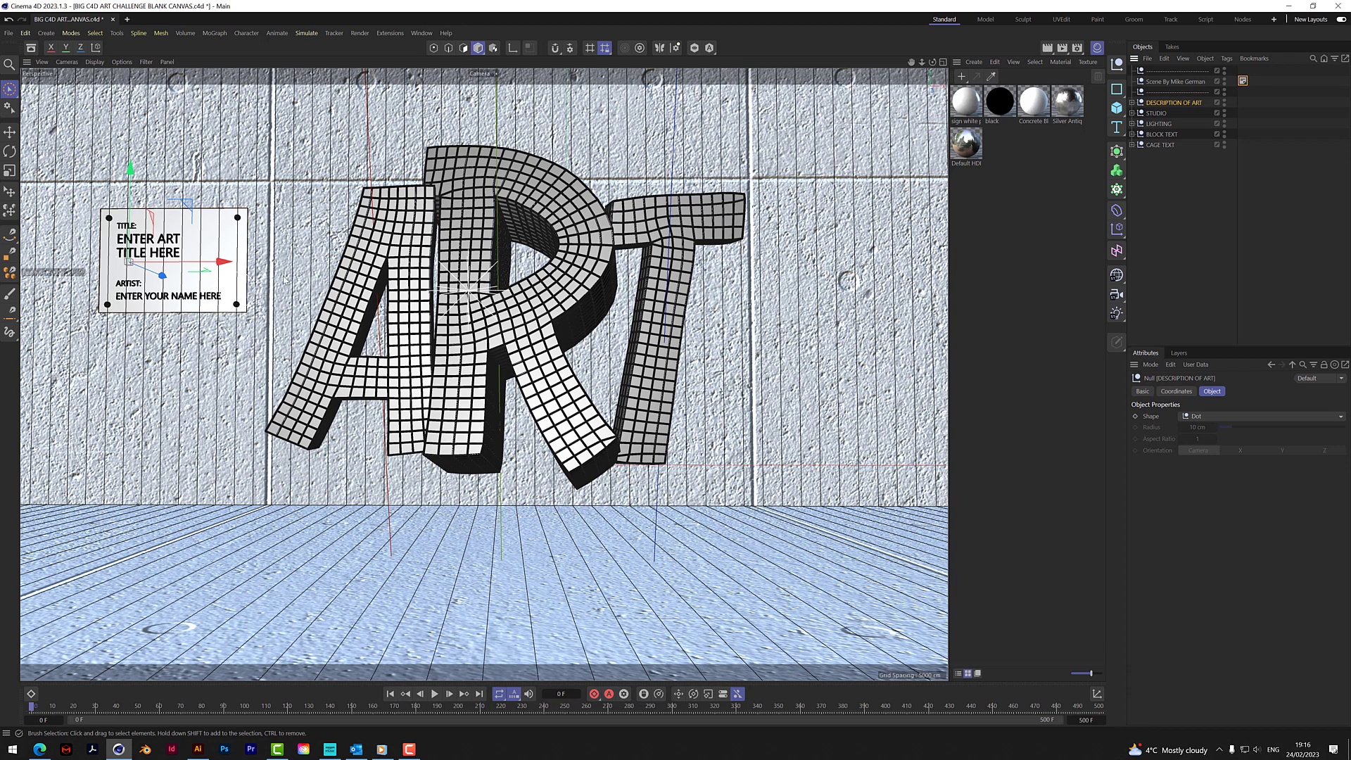
# Change the sign's title text to 'TEST ART'
pyautogui.click(1131, 102)
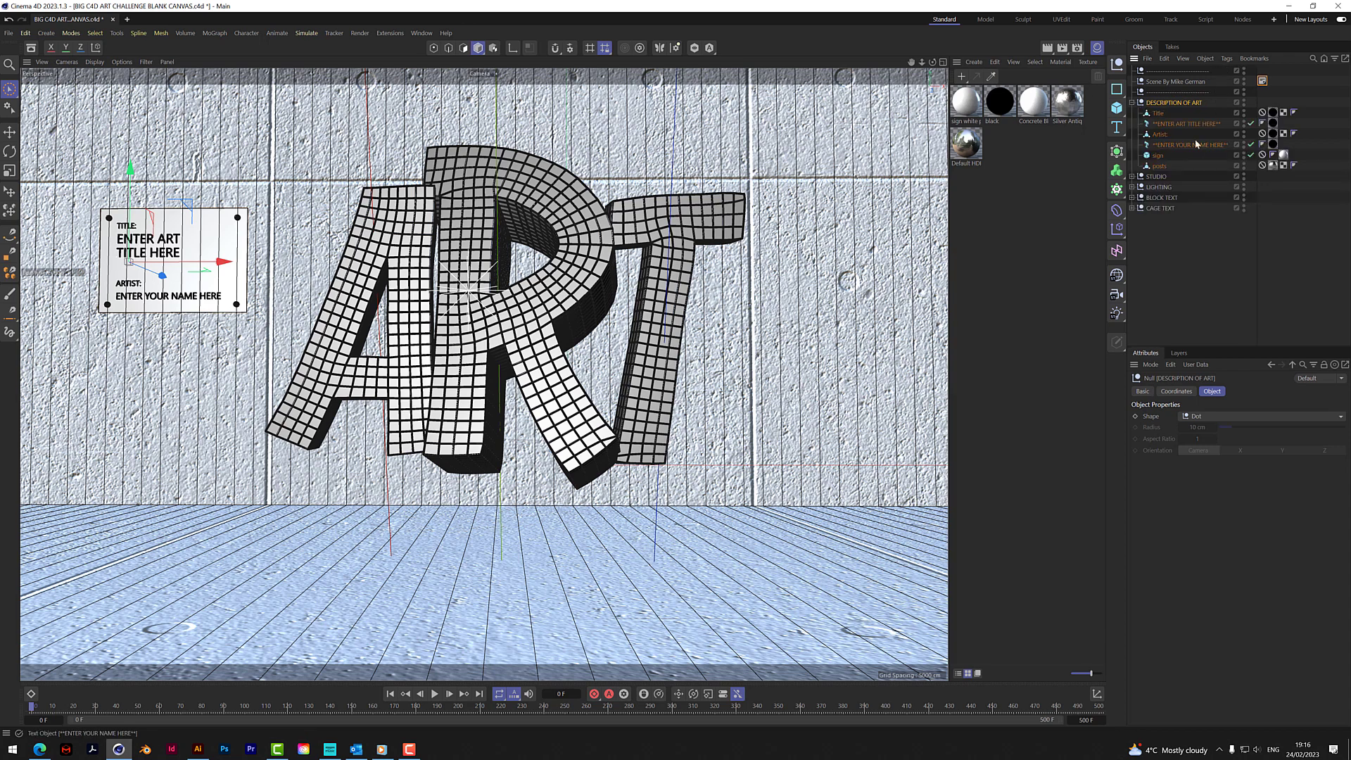
pyautogui.click(1187, 123)
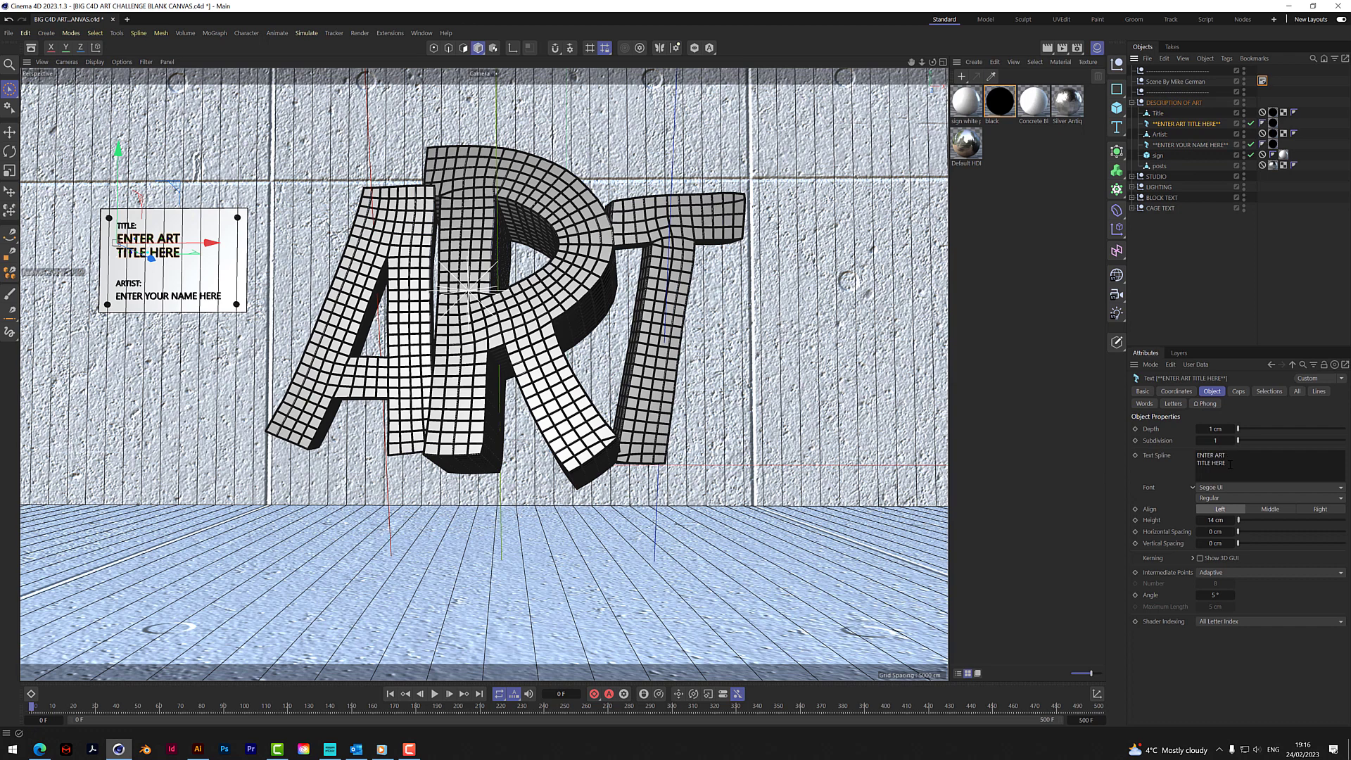
pyautogui.click(1230, 464)
pyautogui.write('Test Art')
pyautogui.press('BackSpace')
pyautogui.press('BackSpace')
pyautogui.press('BackSpace')
pyautogui.press('BackSpace')
pyautogui.press('BackSpace')
pyautogui.press('BackSpace')
pyautogui.press('BackSpace')
pyautogui.write('TEST ART')
pyautogui.click(1235, 637)
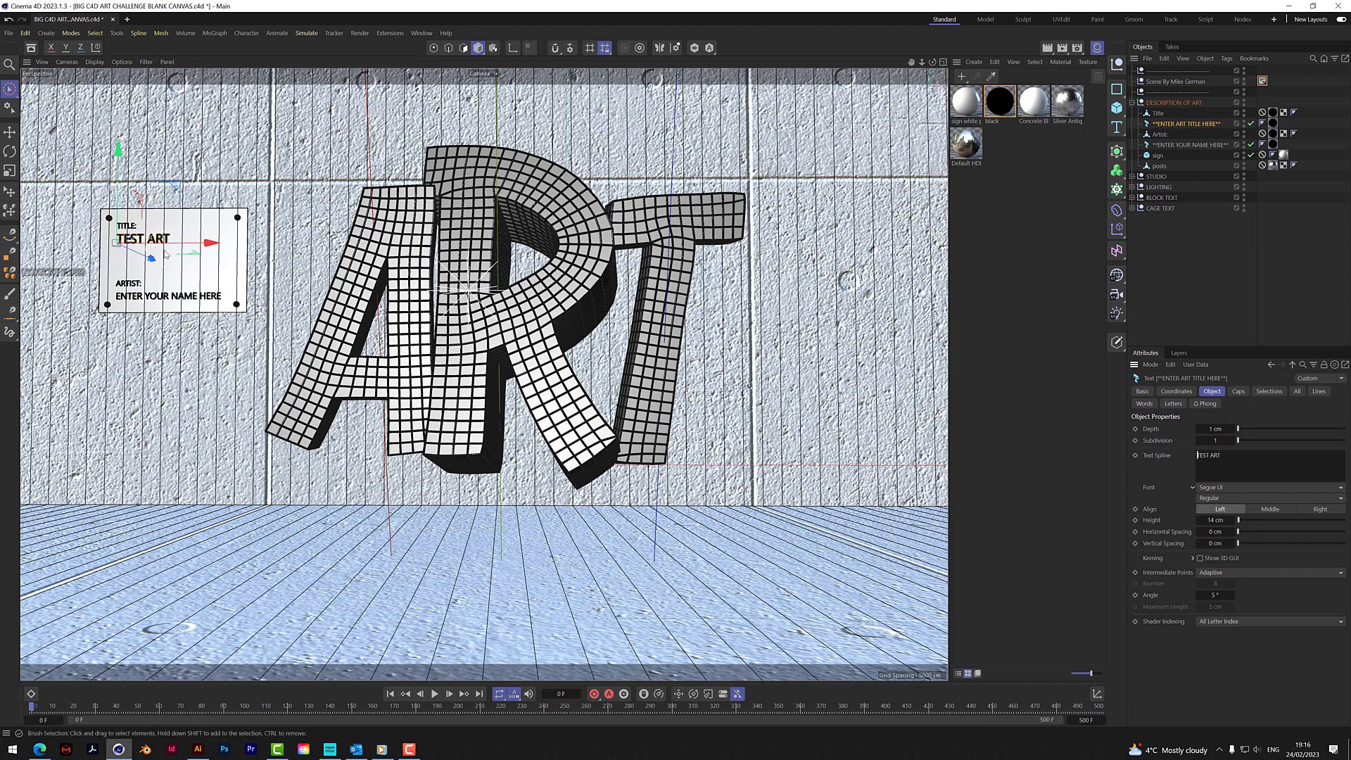
# Replace the artist placeholder text on the sign with the artist's name
pyautogui.click(1191, 145)
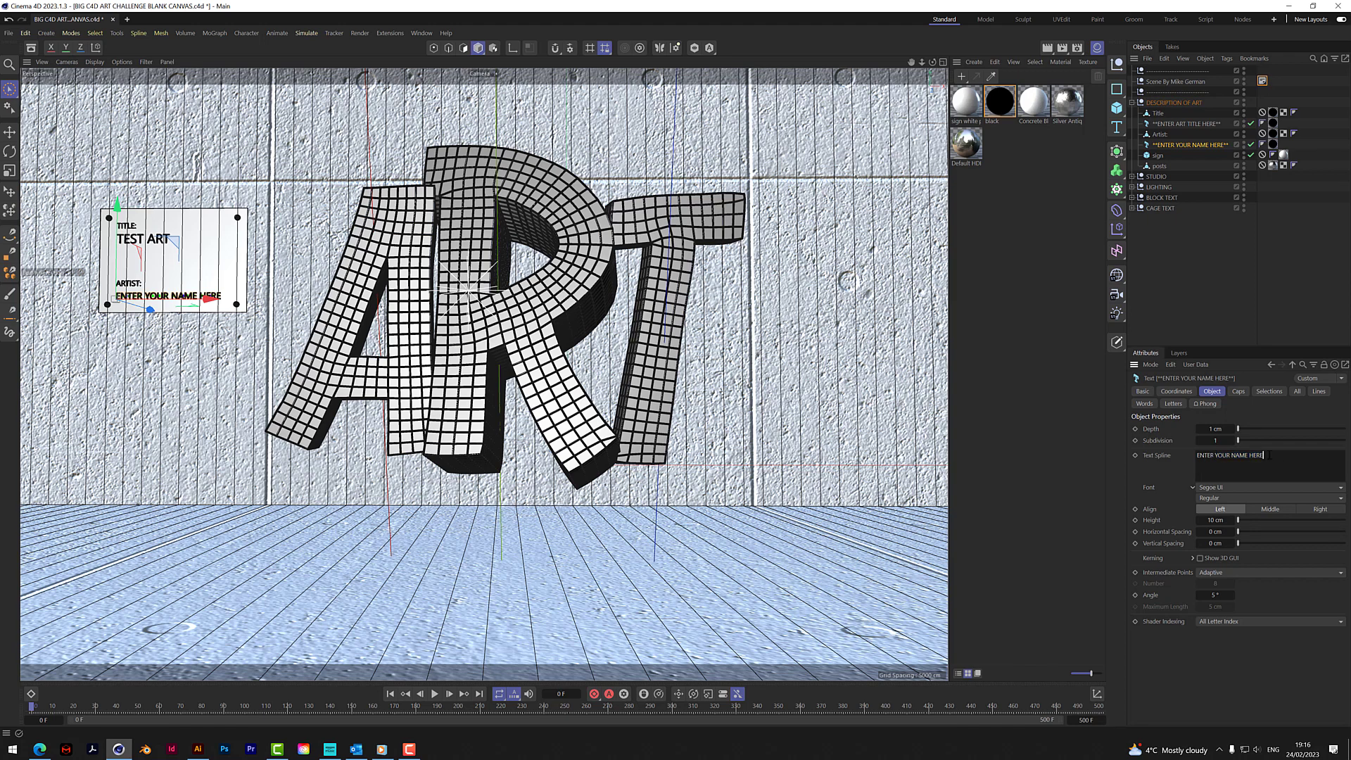
pyautogui.moveTo(1269, 455); pyautogui.dragTo(1195, 455)
pyautogui.write('MICHAEL GERMAN')
pyautogui.click(1221, 699)
pyautogui.click(1131, 102)
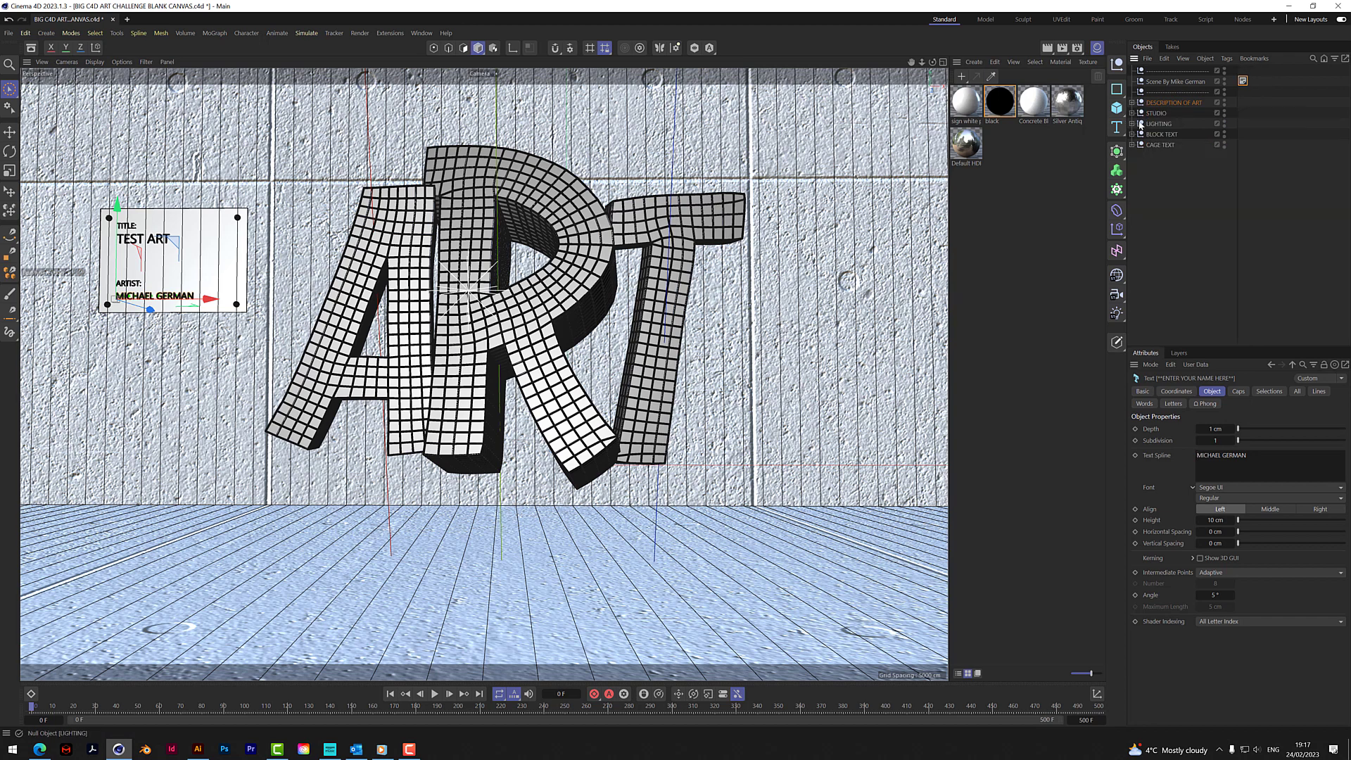
pyautogui.click(1131, 112)
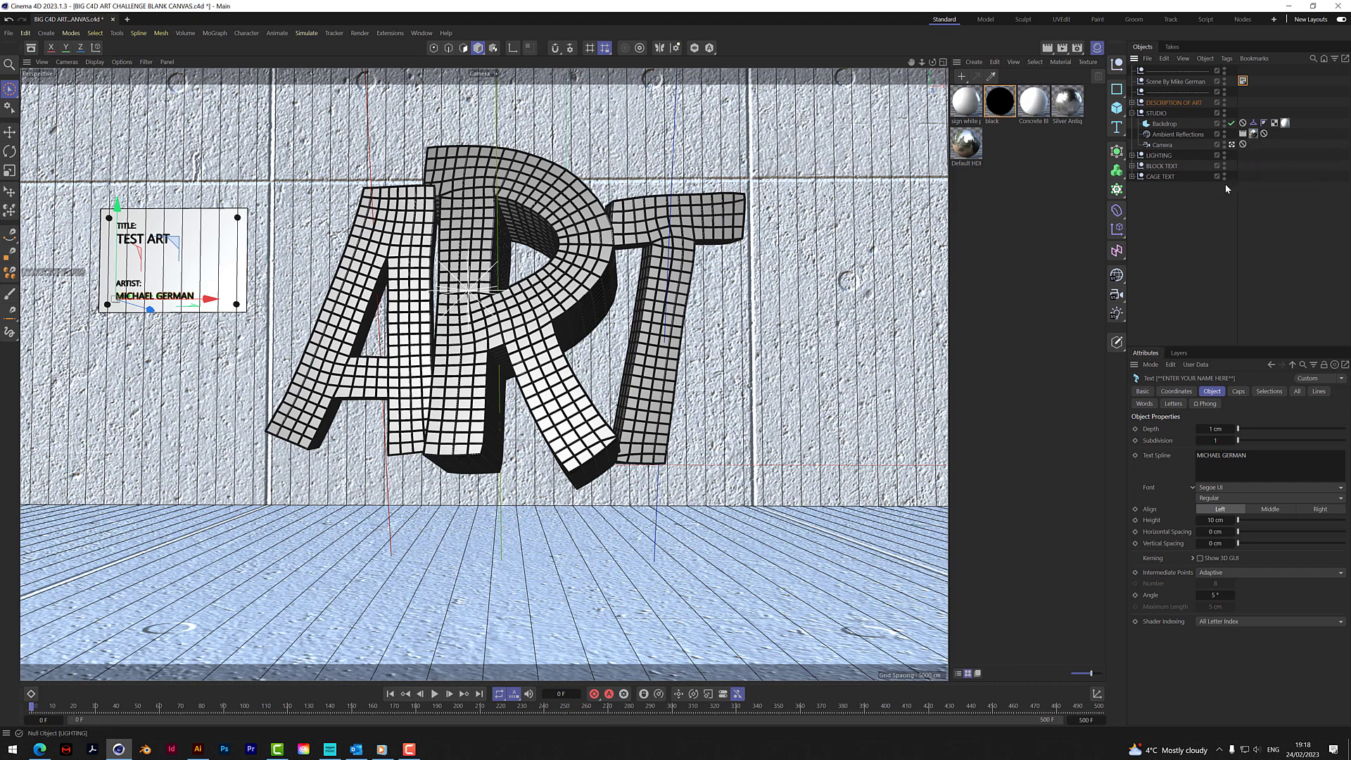
# Collapse STUDIO and expand LIGHTING to reveal the main room light and red, green, blue spotlights
pyautogui.click(1131, 113)
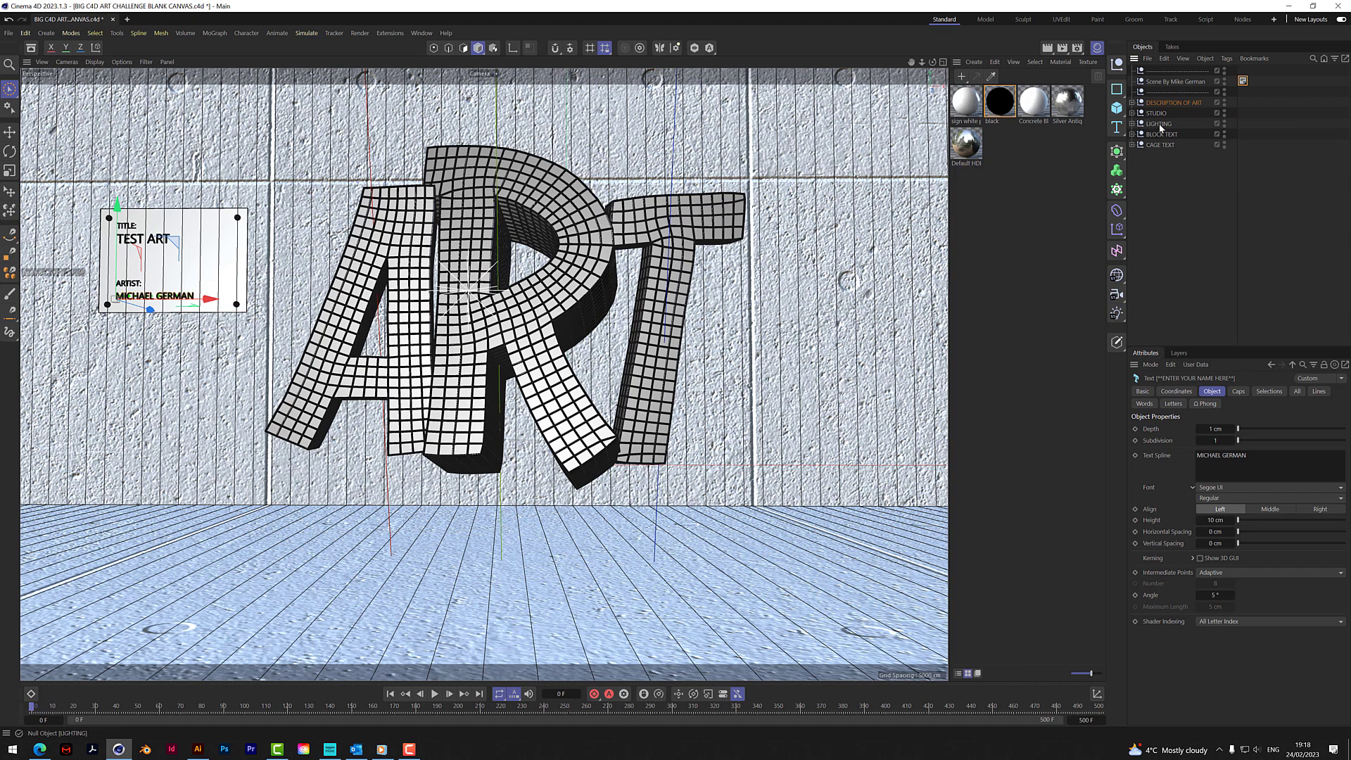
pyautogui.click(1131, 123)
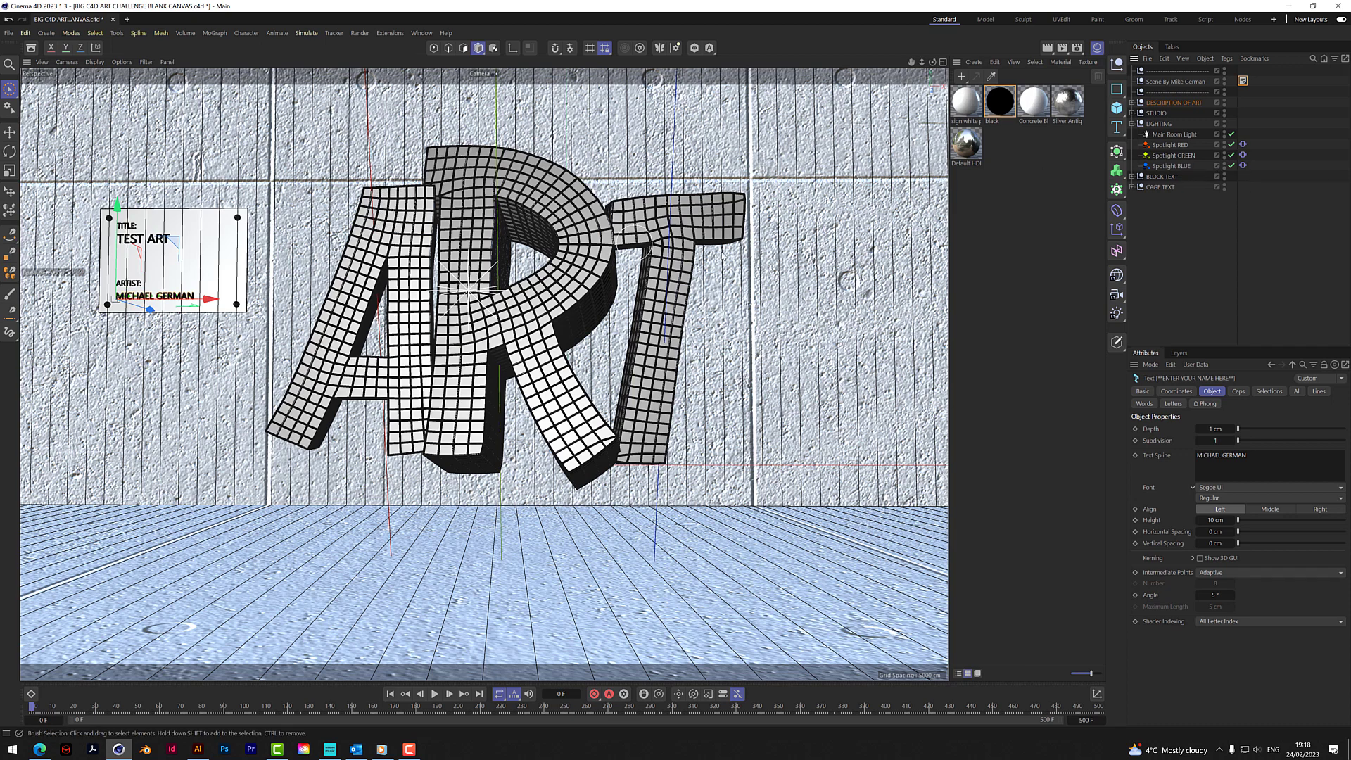
# Play the animation to frame 160 and inspect the red spotlight's Vibrate tag
pyautogui.click(434, 694)
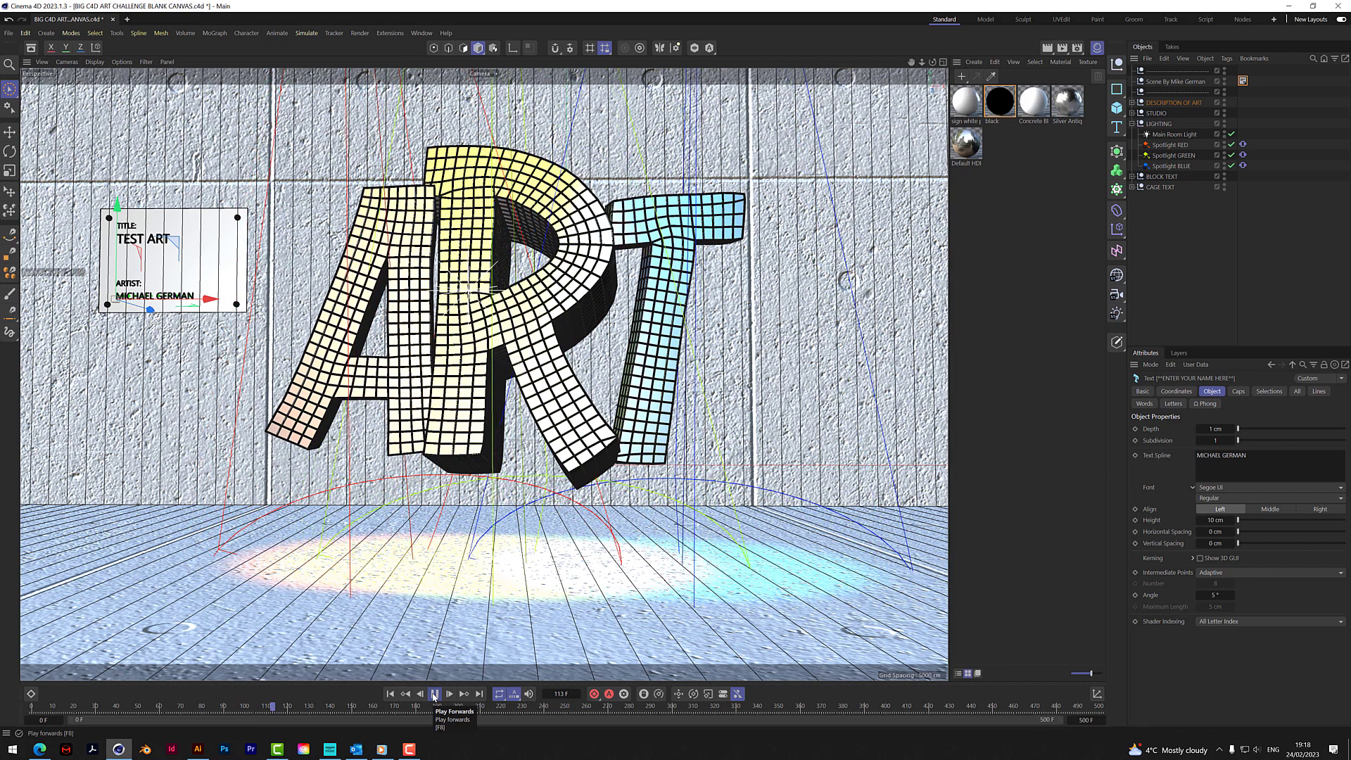
pyautogui.click(434, 694)
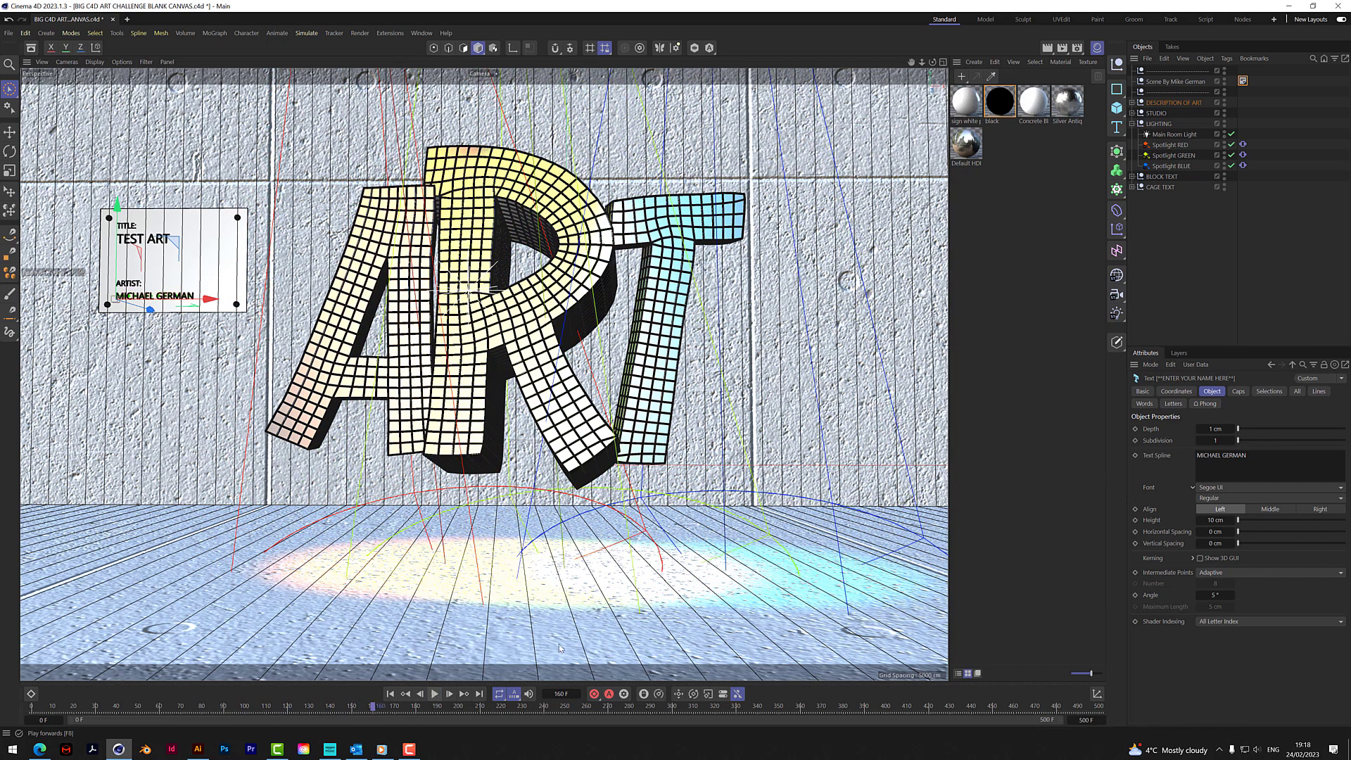
pyautogui.click(1243, 144)
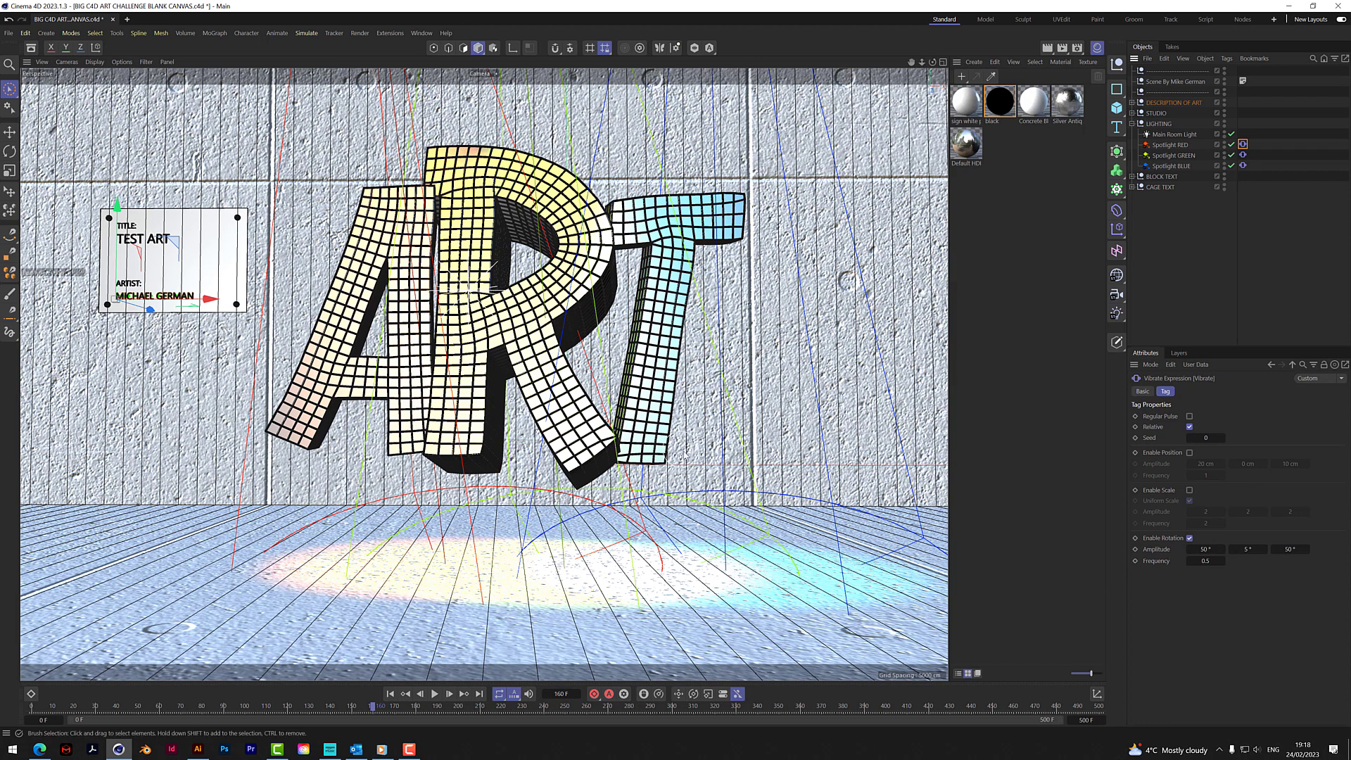
# Review the red and blue spotlight settings (blue 214°, 100% intensity), then collapse LIGHTING
pyautogui.click(1168, 145)
pyautogui.click(1168, 166)
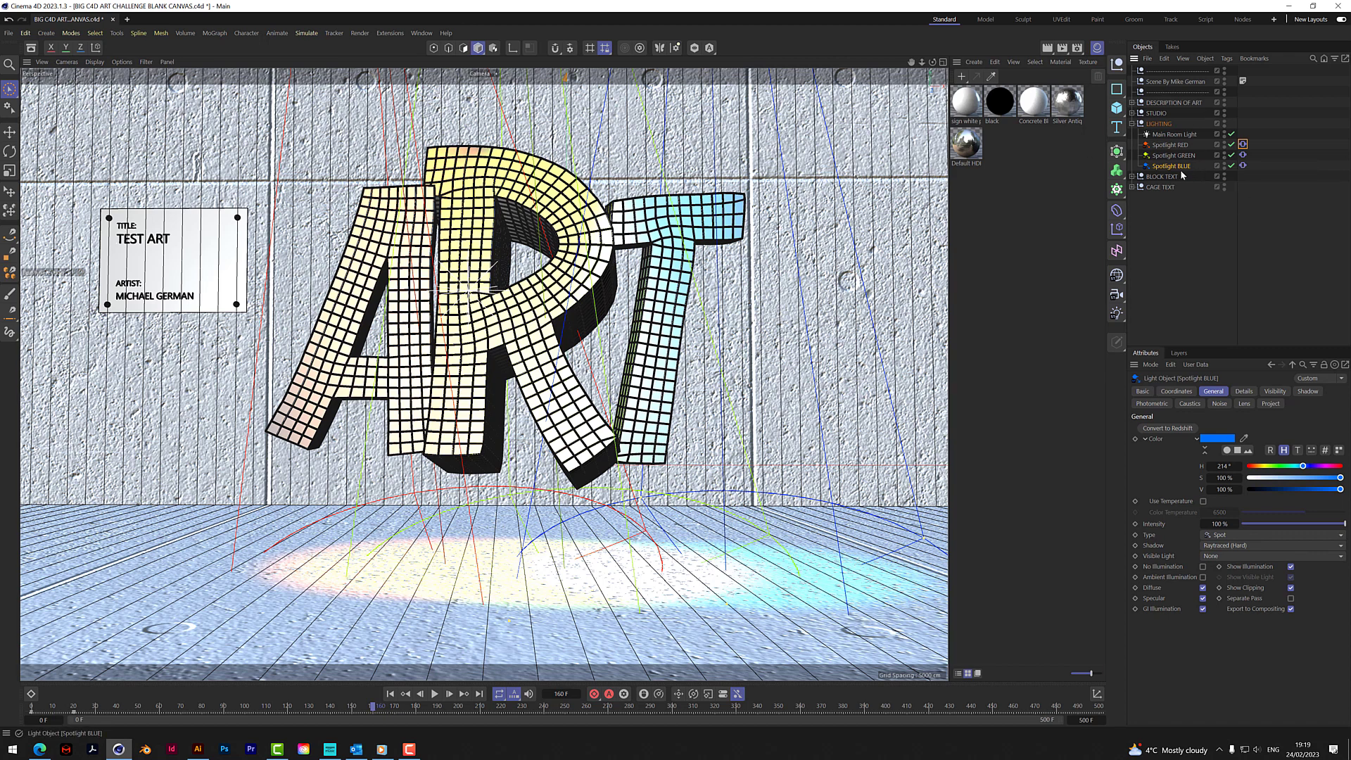
pyautogui.click(1132, 124)
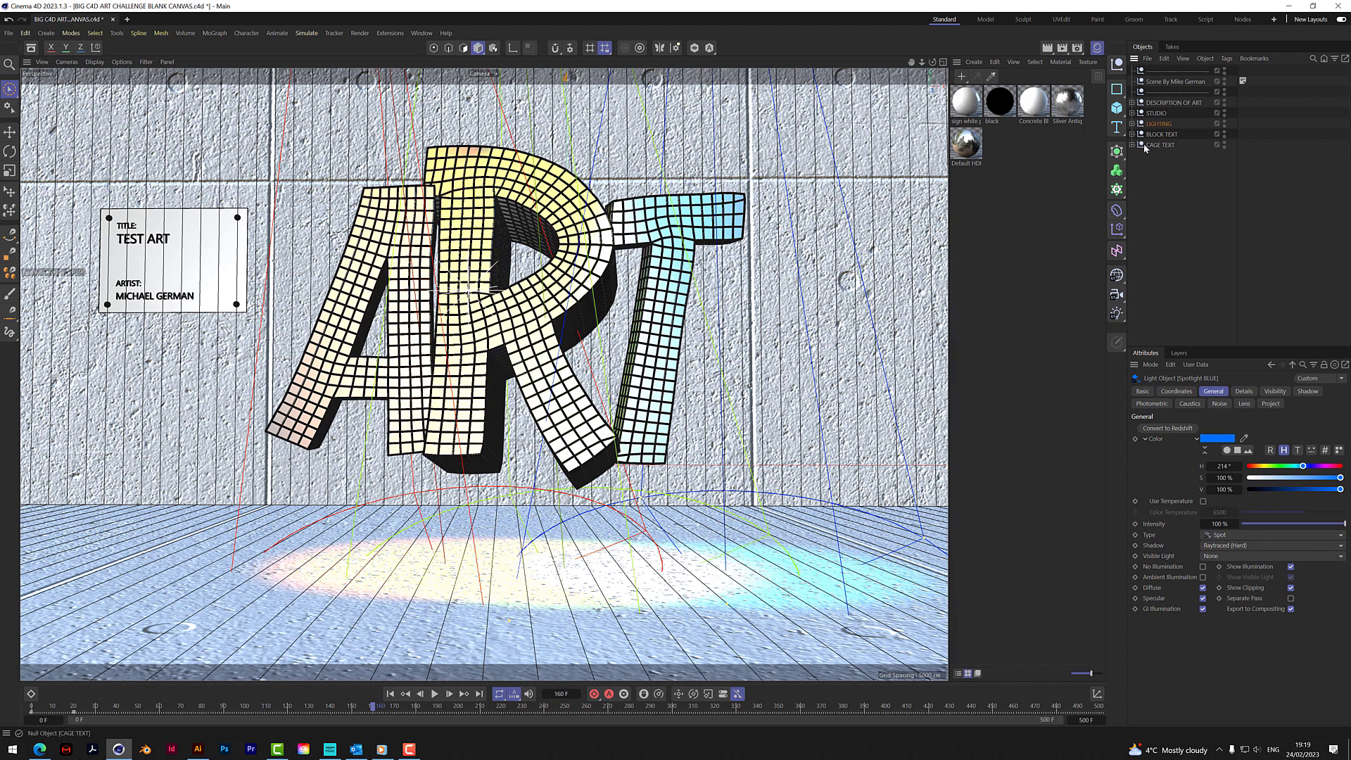
pyautogui.click(1162, 136)
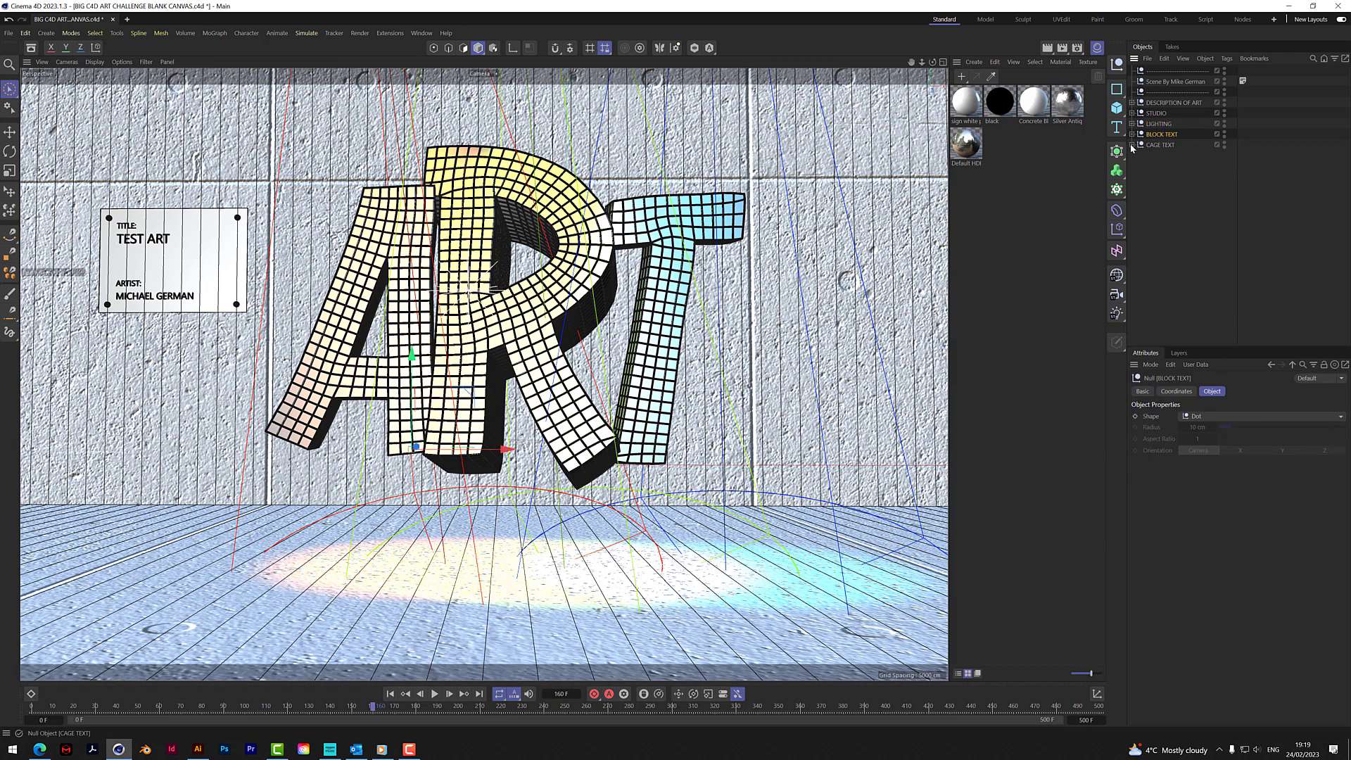
# Hide the rope cage and shift the block letters about 17.6 cm left
pyautogui.click(1131, 145)
pyautogui.click(1225, 143)
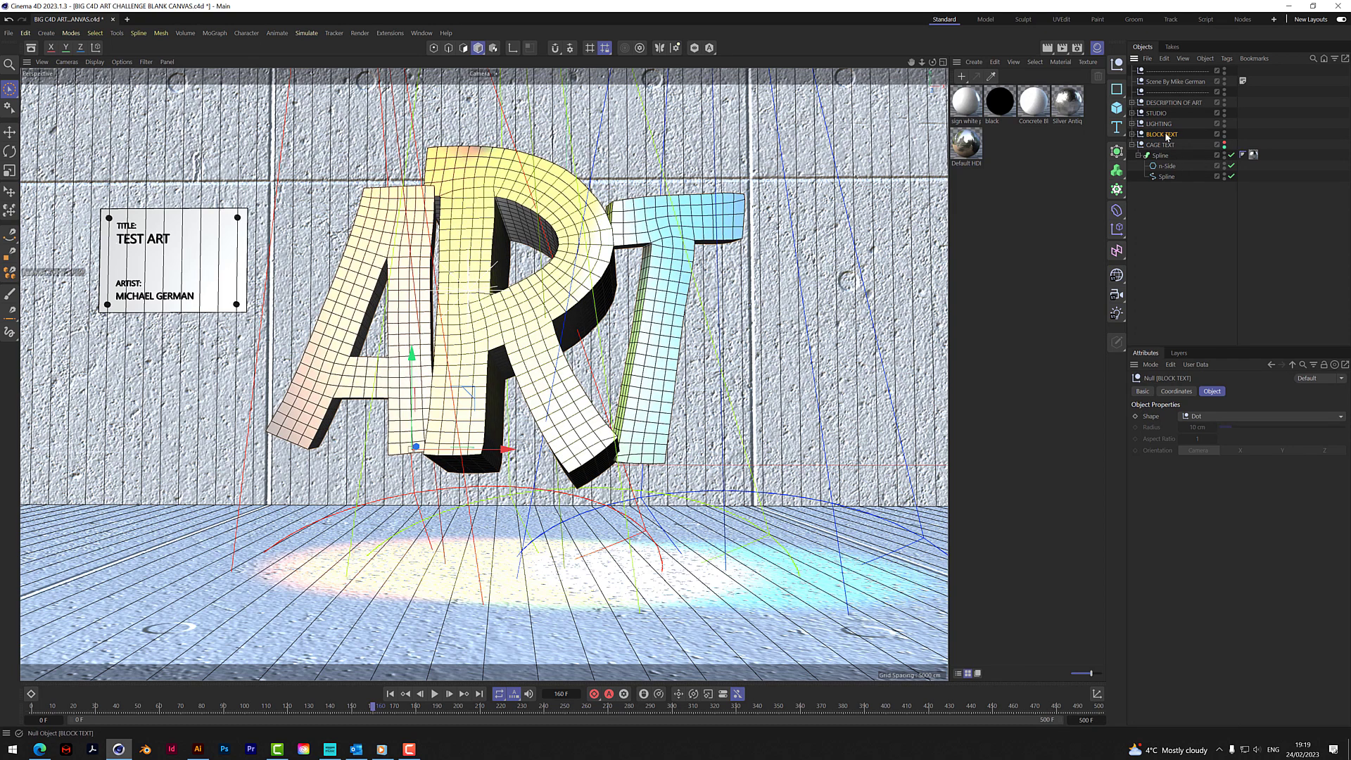
pyautogui.moveTo(503, 449)
pyautogui.mouseDown()
pyautogui.moveTo(467, 456)
pyautogui.moveTo(505, 458)
pyautogui.mouseUp()
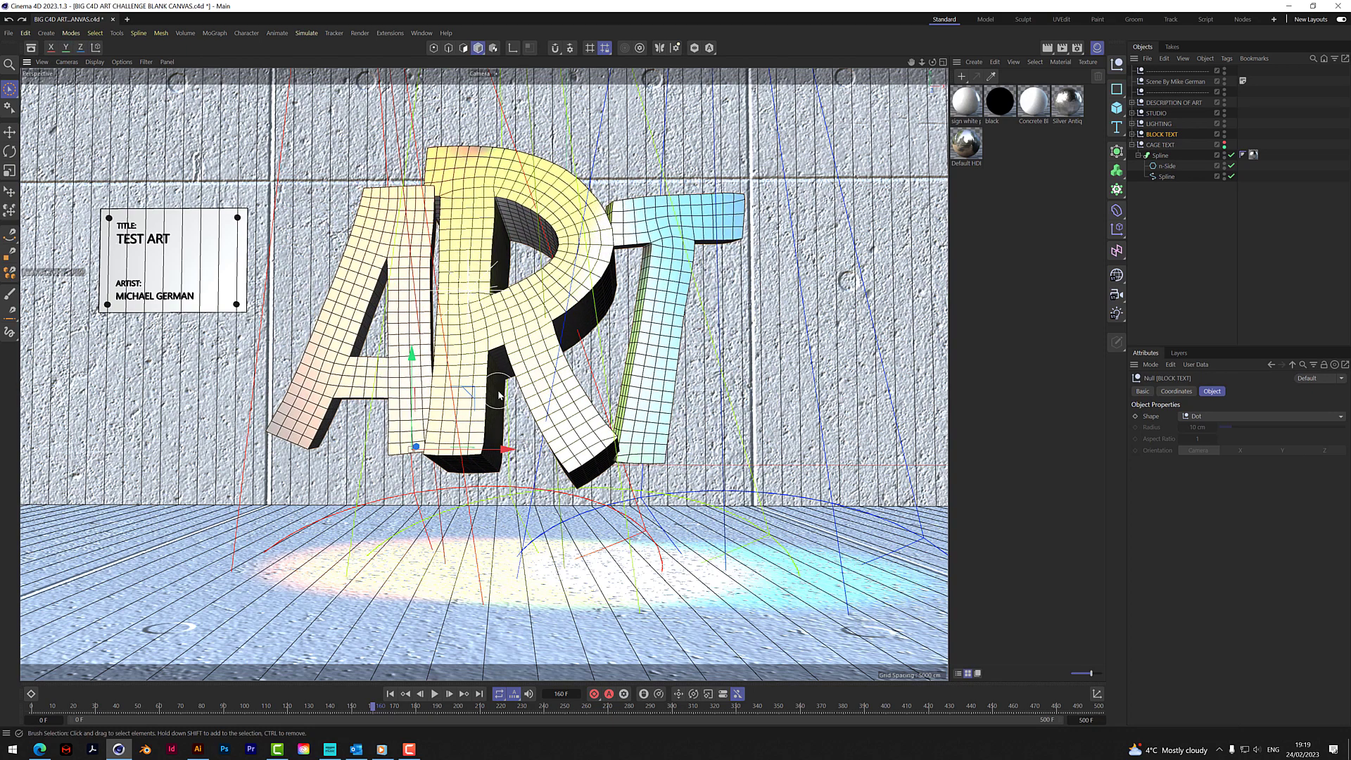
pyautogui.click(1131, 145)
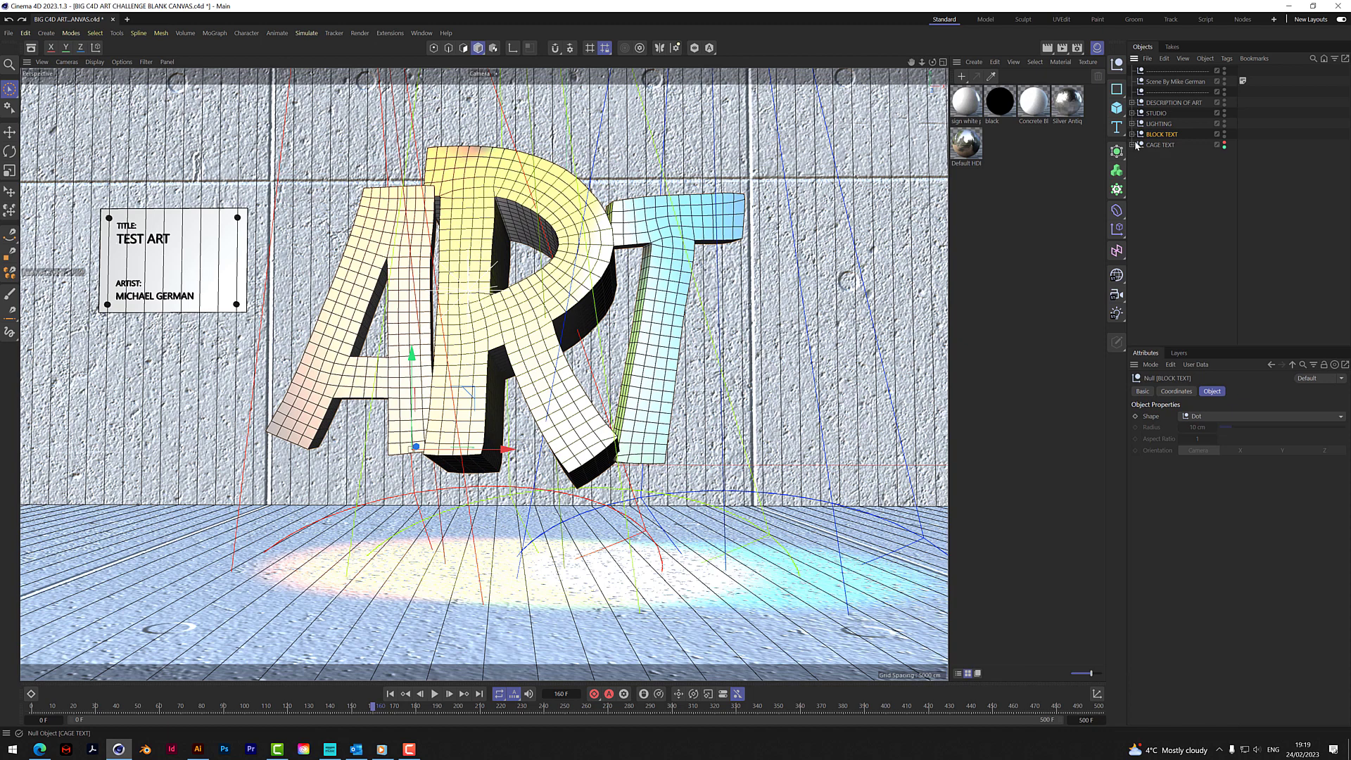
# Test sliding letters A and R, undo both moves, and make CAGE TEXT visible
pyautogui.click(1131, 134)
pyautogui.click(1154, 145)
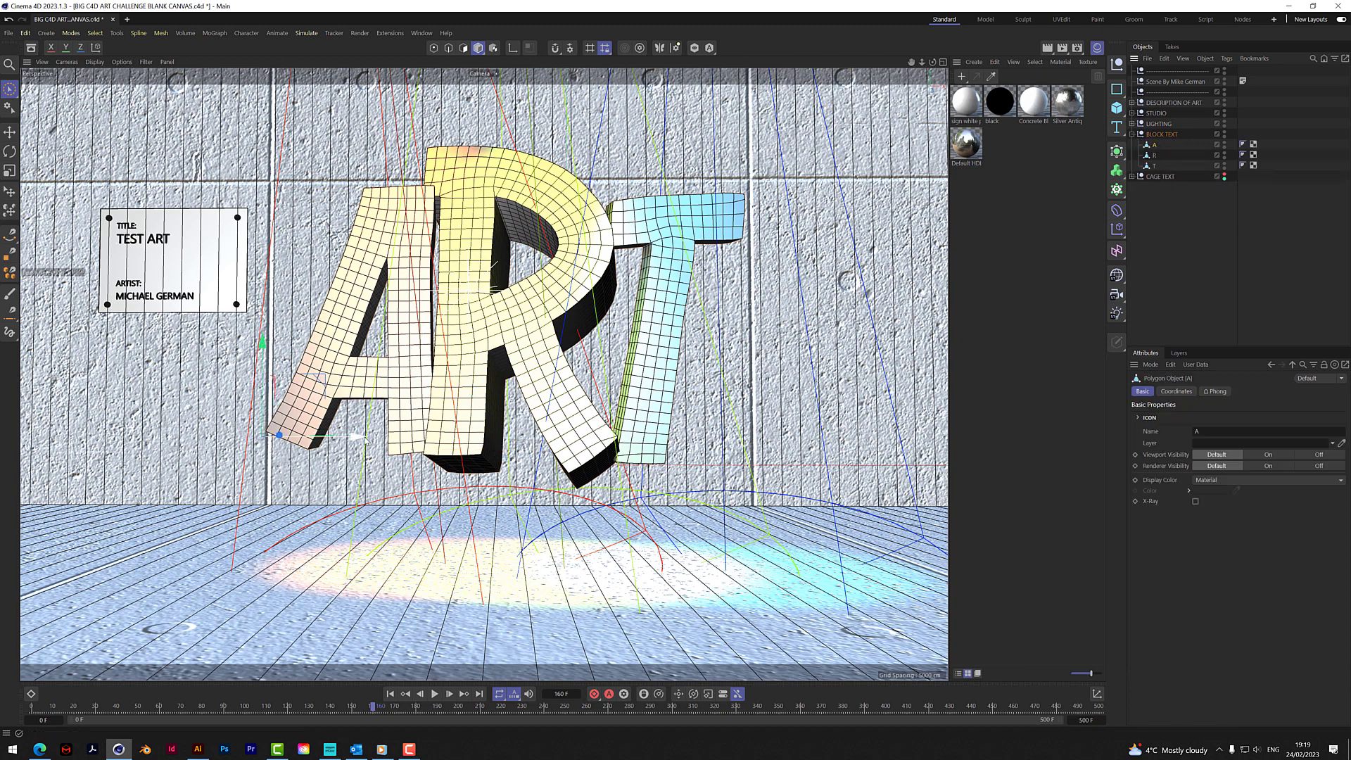
pyautogui.moveTo(359, 436); pyautogui.dragTo(264, 460)
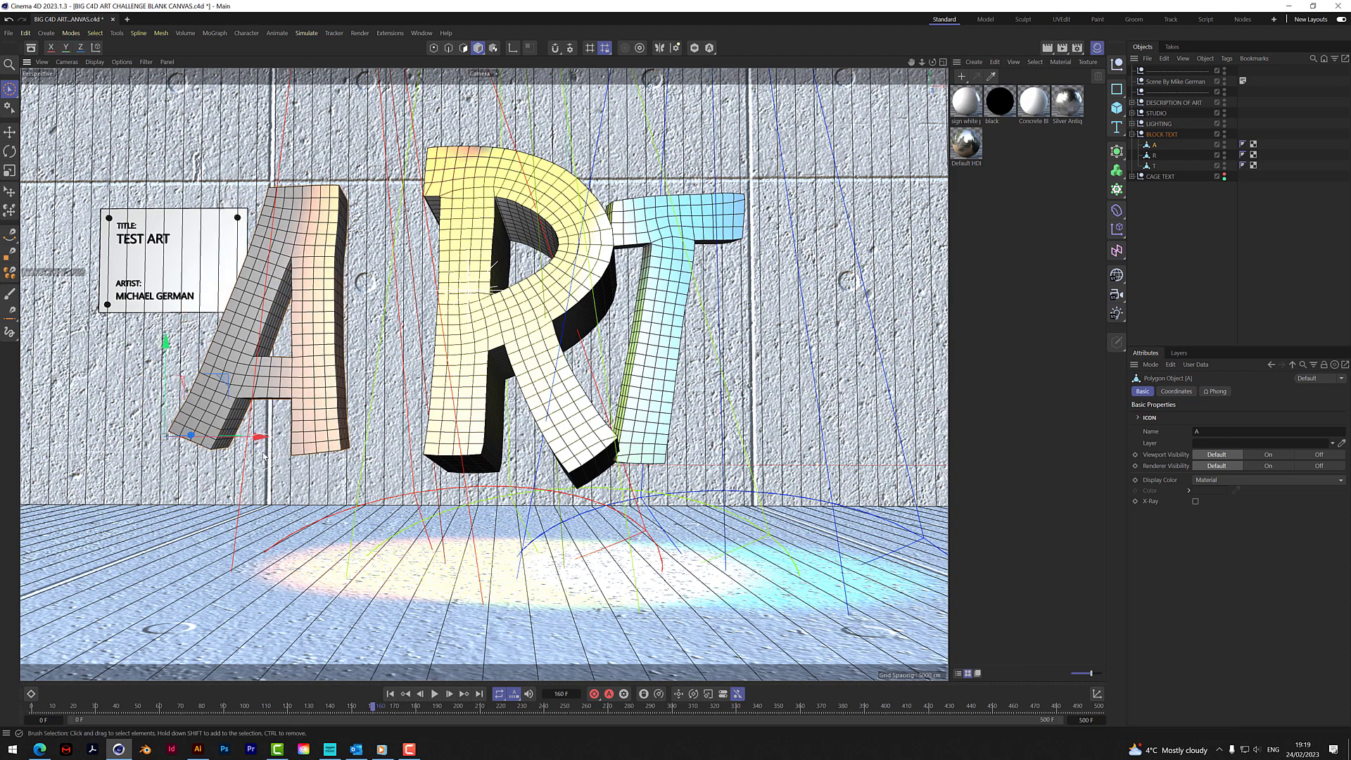
pyautogui.hotkey('ctrl', 'z')
pyautogui.click(1152, 156)
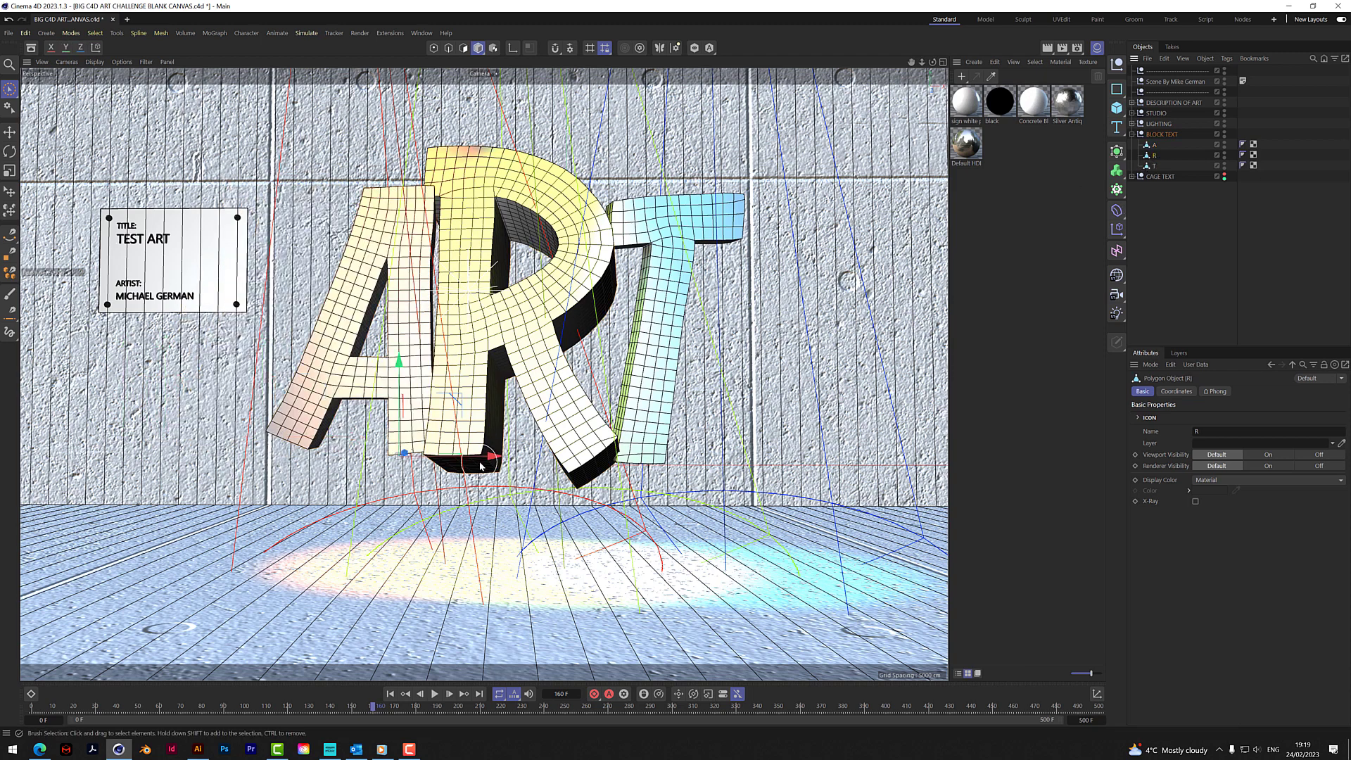
pyautogui.moveTo(494, 456); pyautogui.dragTo(584, 461)
pyautogui.hotkey('ctrl', 'z')
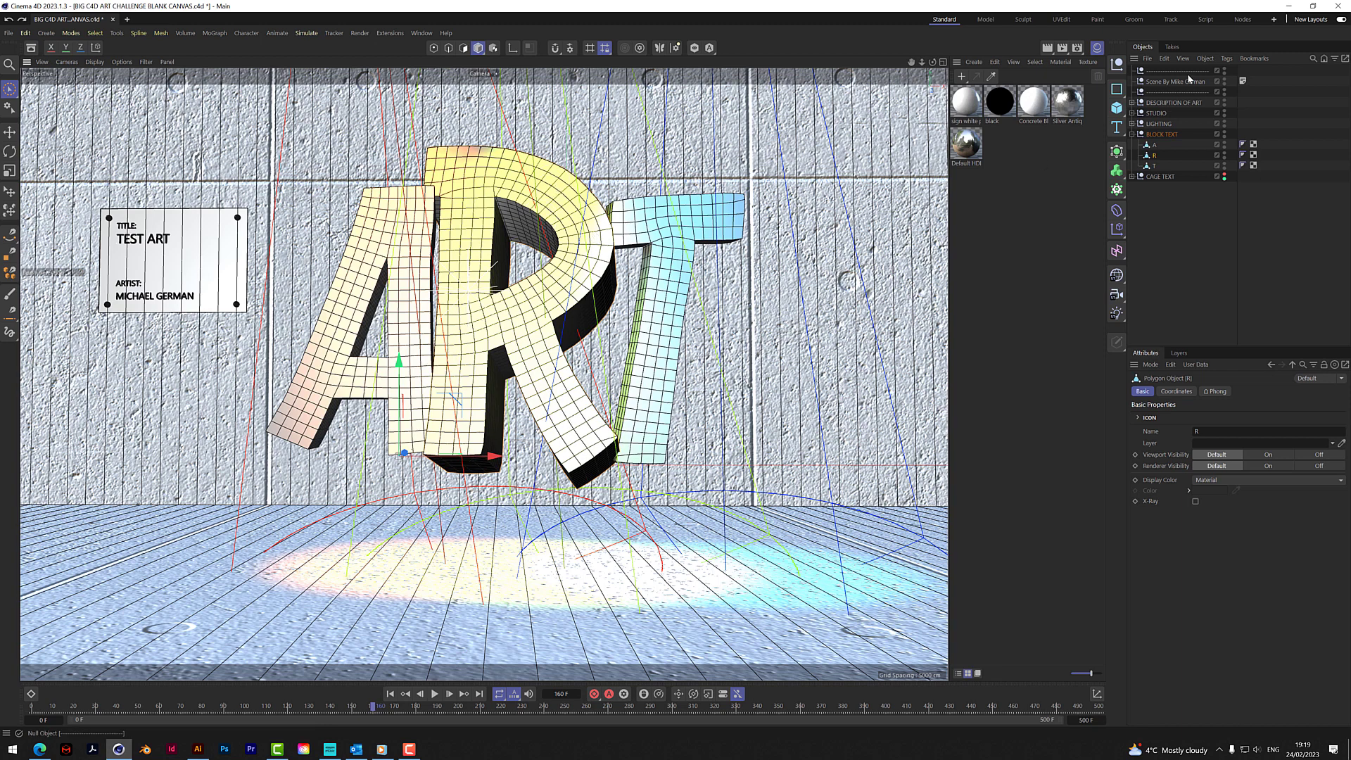
pyautogui.click(1132, 134)
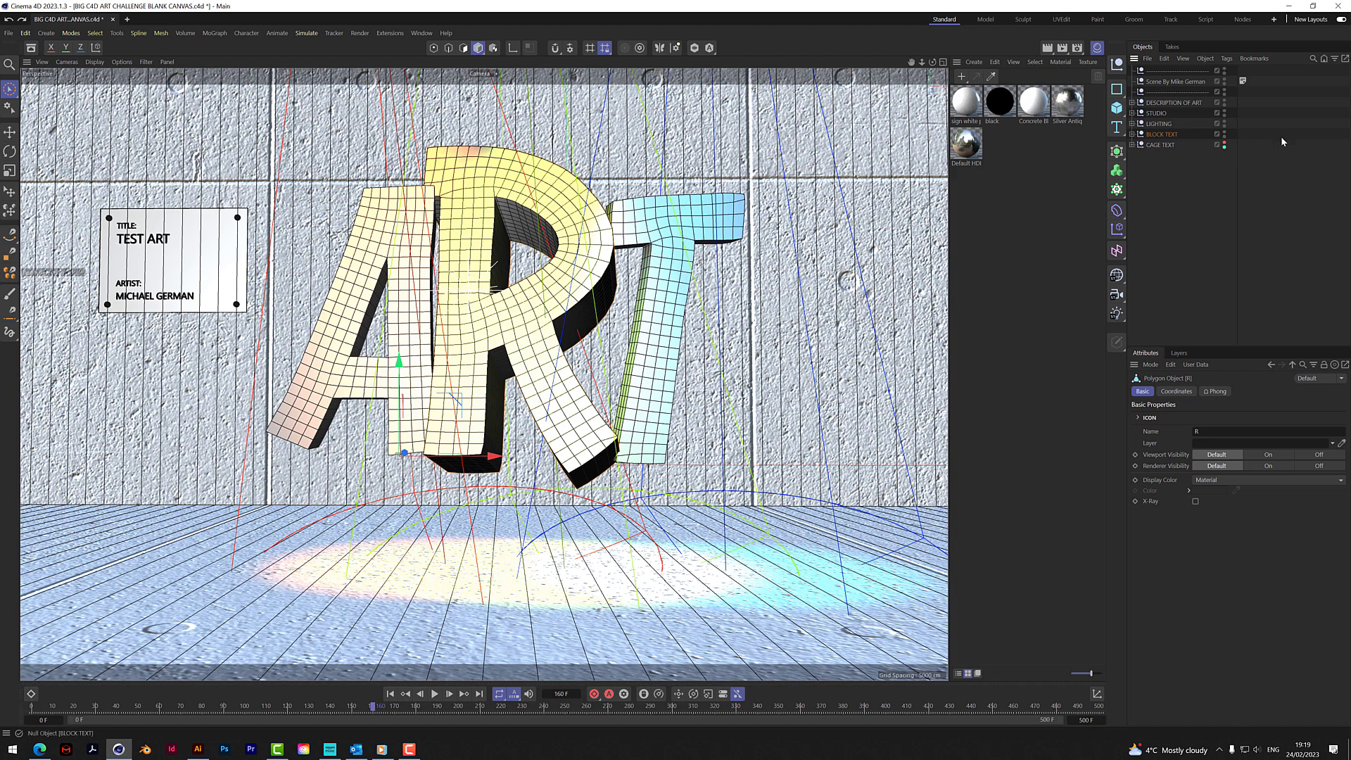
pyautogui.click(1225, 143)
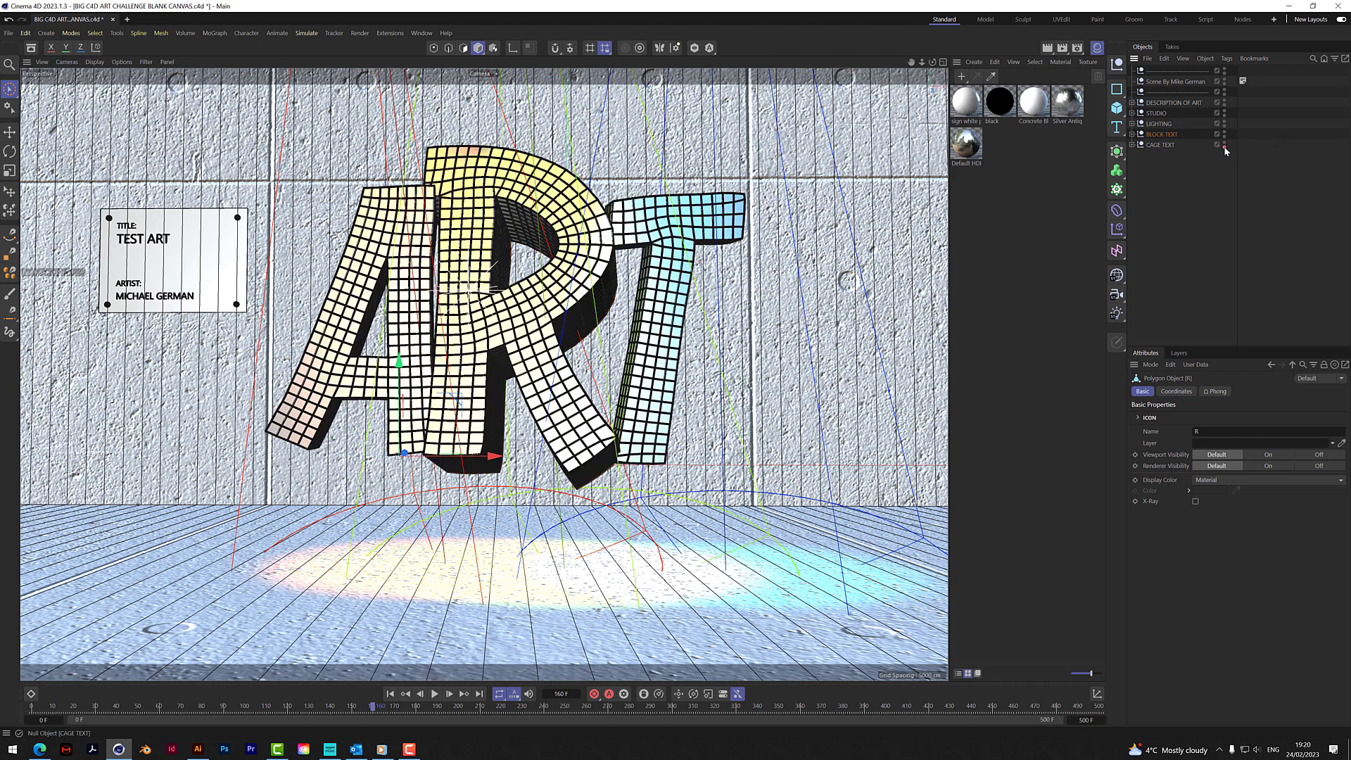
# Hide BLOCK TEXT, add a new Camera, and orbit around the sweep-built ART cage wireframe
pyautogui.click(1132, 145)
pyautogui.click(1225, 133)
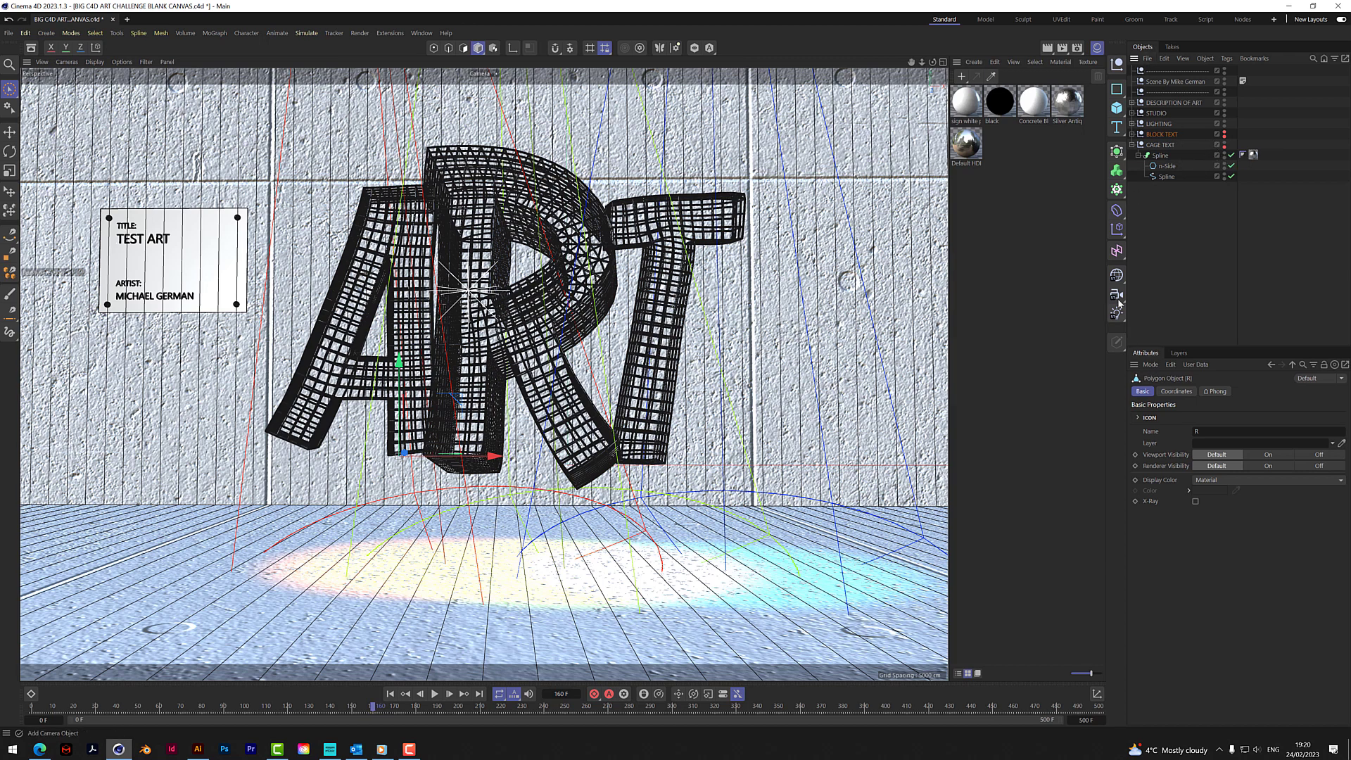
pyautogui.moveTo(1118, 297); pyautogui.dragTo(1157, 304)
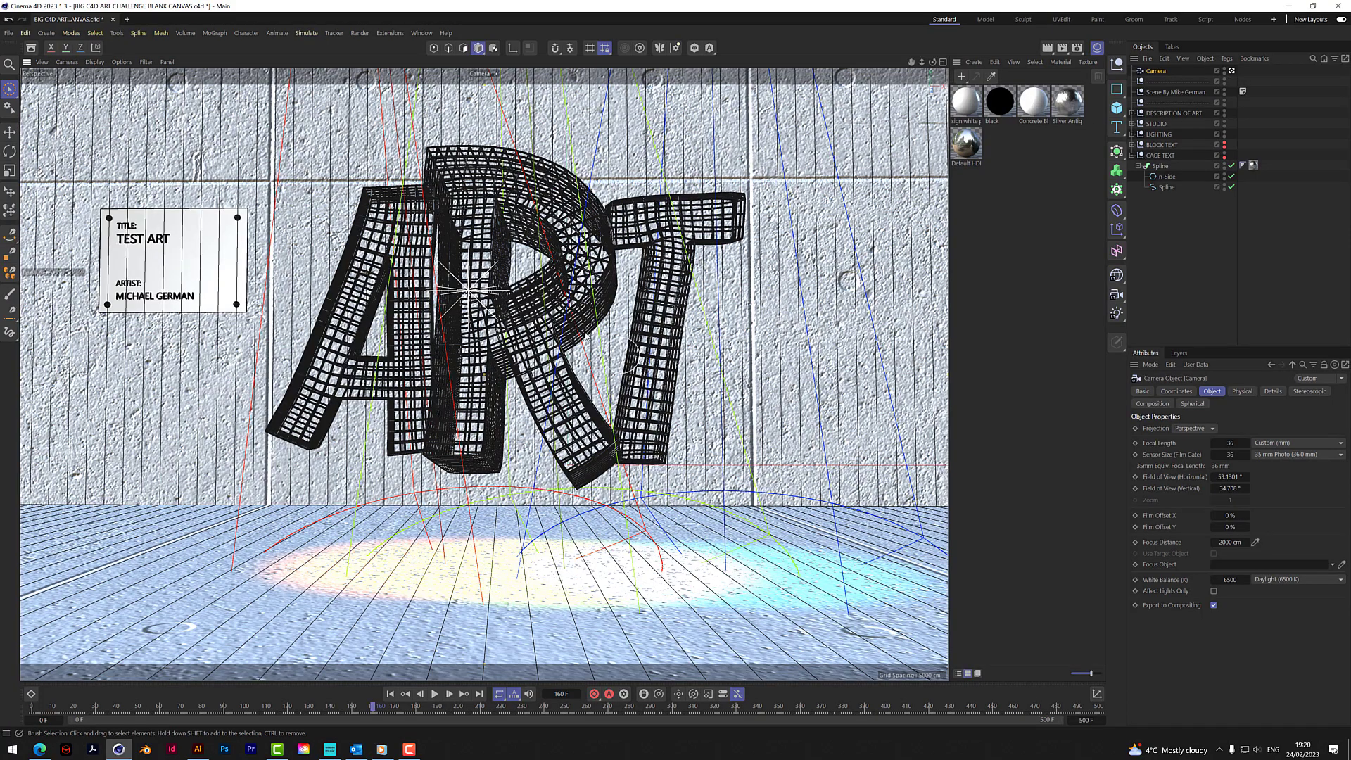
pyautogui.scroll(5, 572, 331)
pyautogui.scroll(5, 572, 331)
pyautogui.scroll(-4, 564, 302)
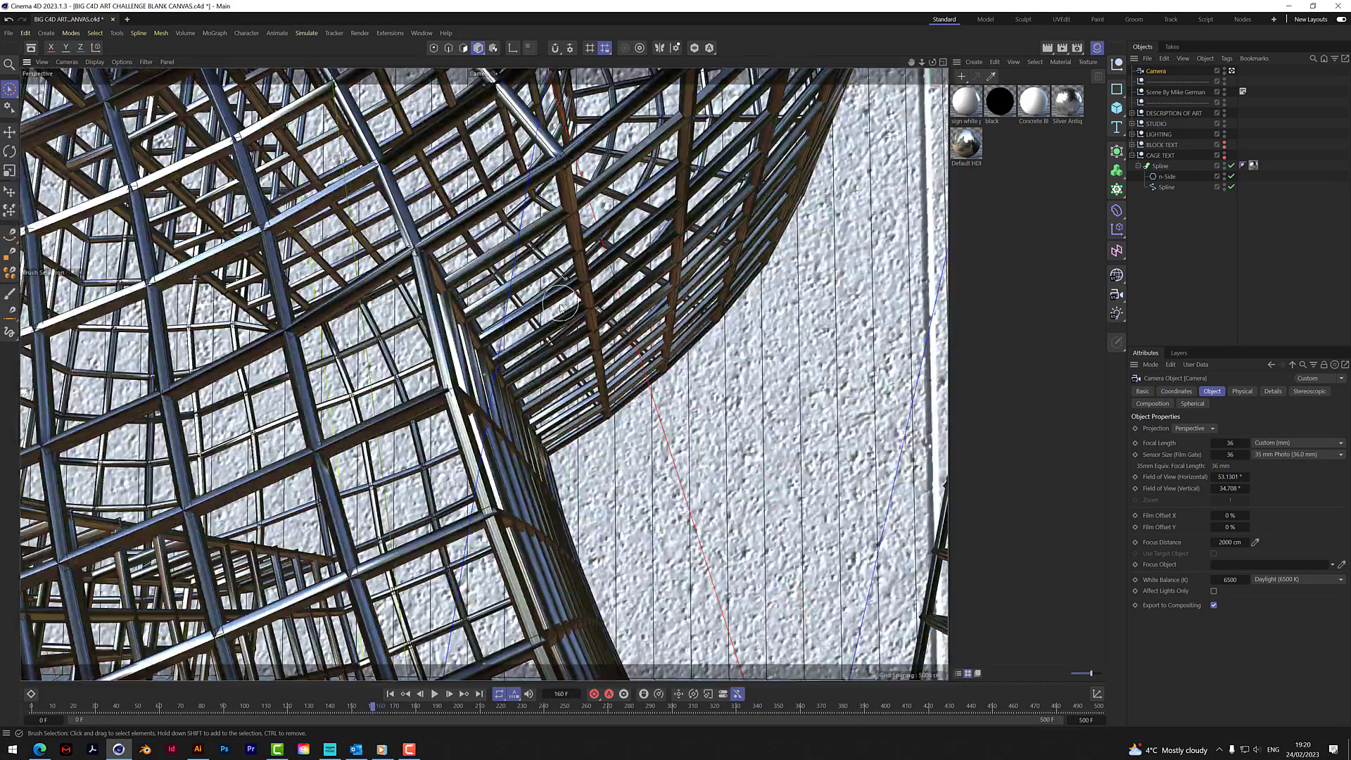
pyautogui.moveTo(932, 63); pyautogui.dragTo(1088, 166)
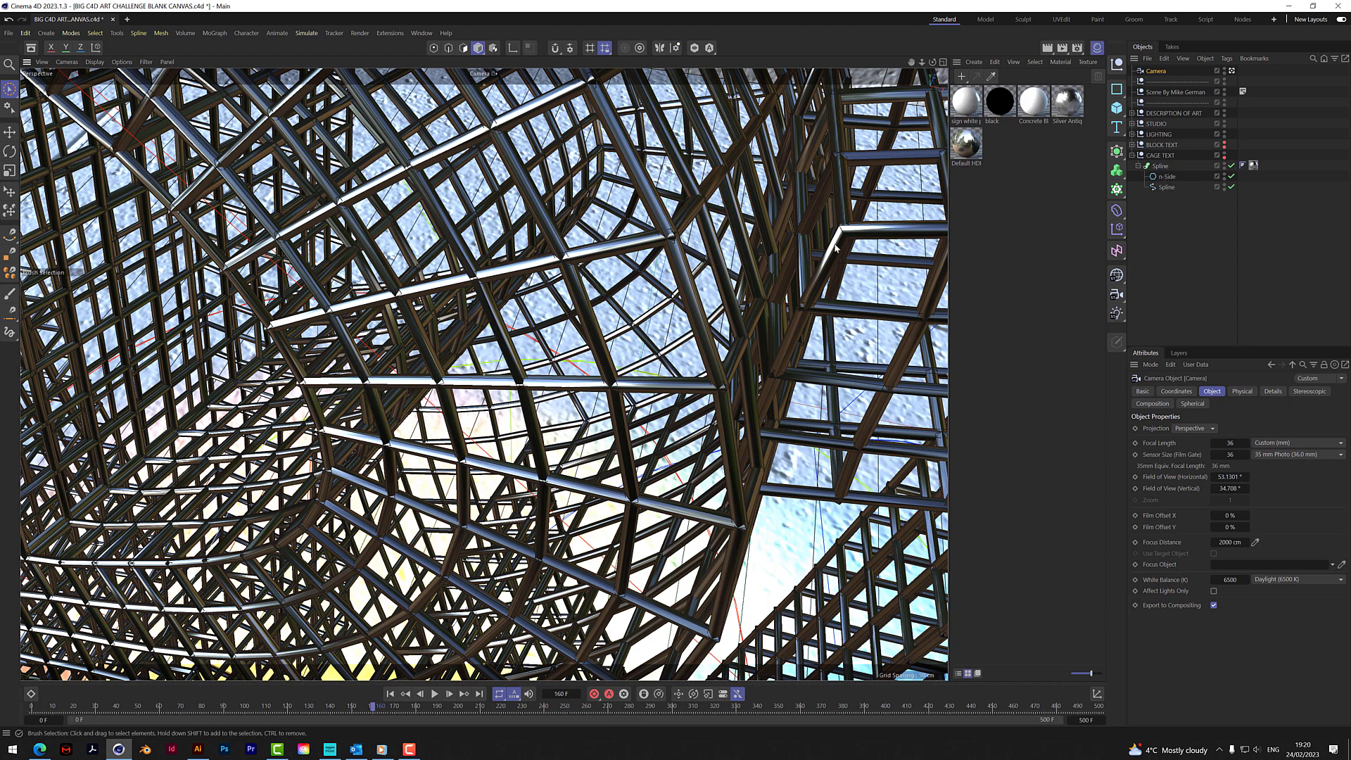
pyautogui.moveTo(921, 65); pyautogui.dragTo(933, 62)
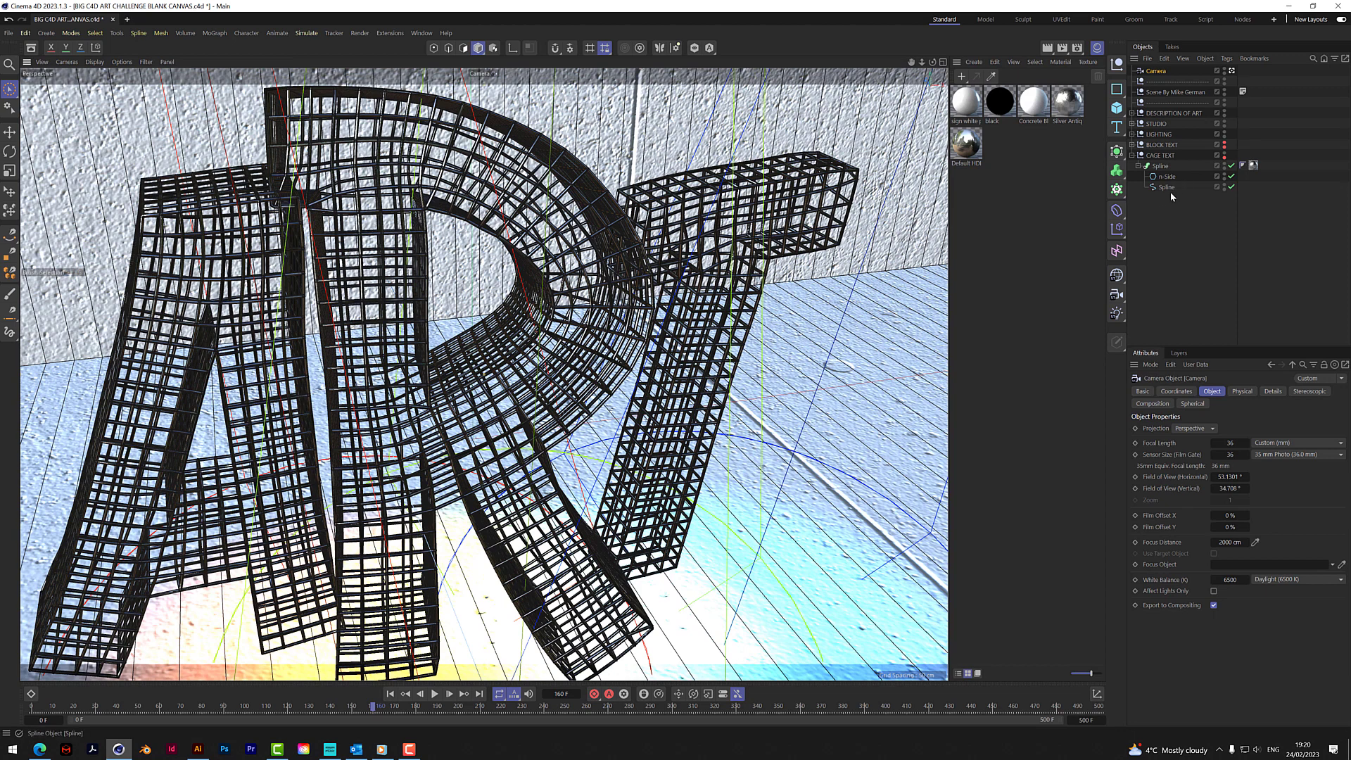
pyautogui.click(1162, 145)
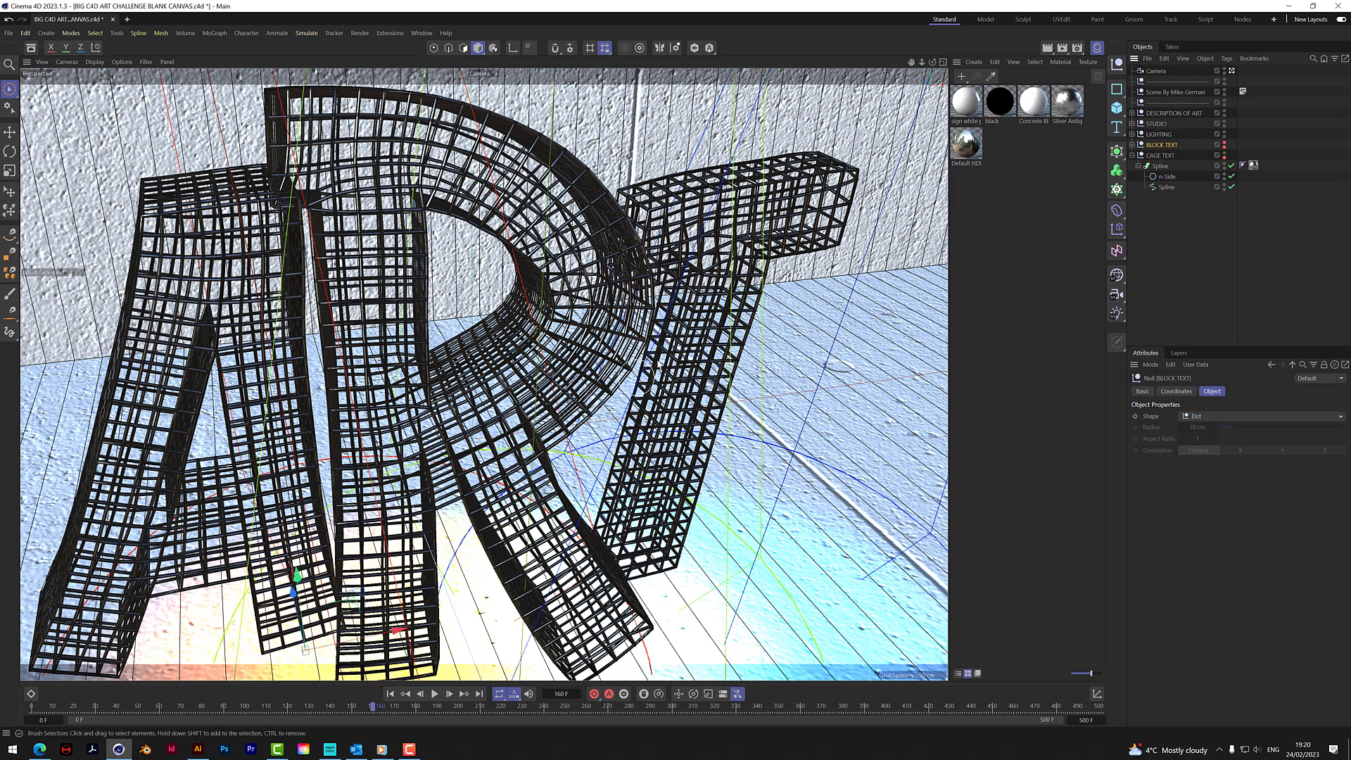
# Show the solid ART letters again and delete the added camera
pyautogui.click(1223, 144)
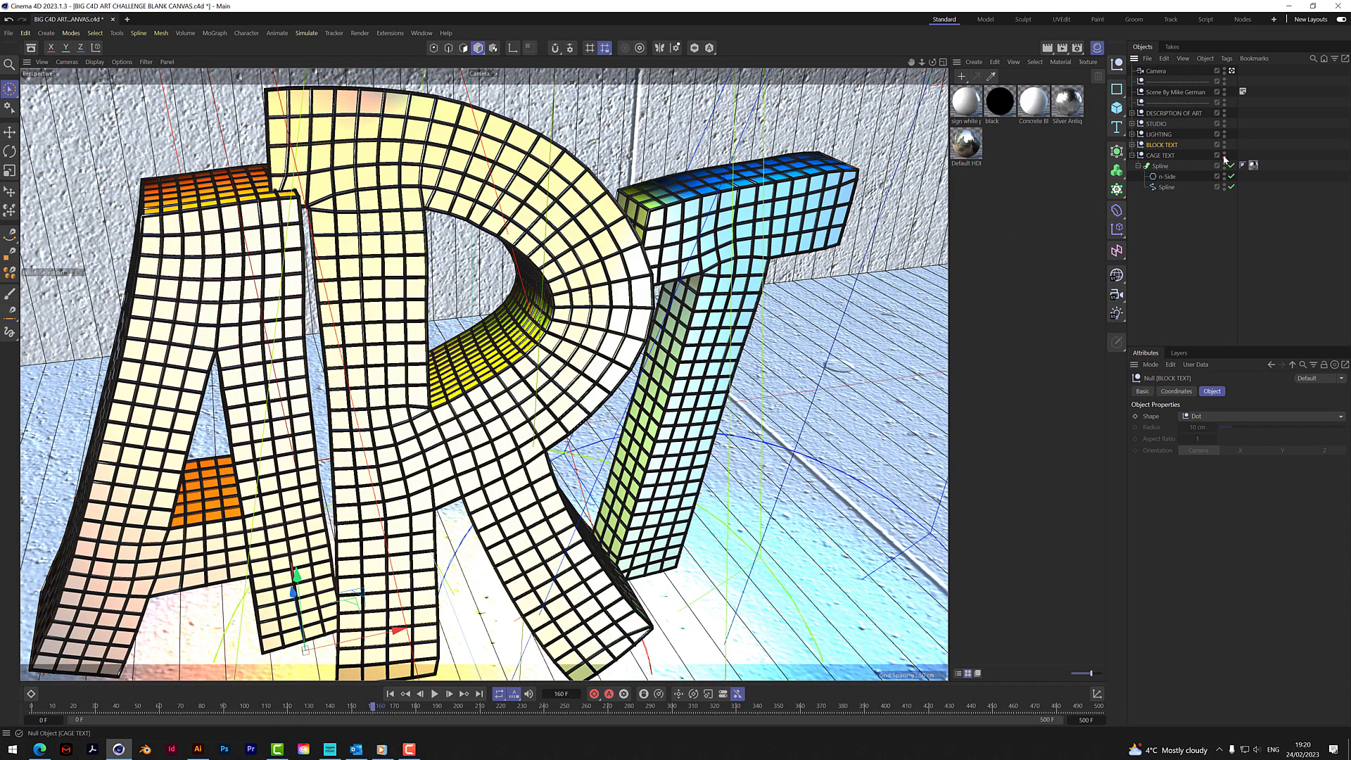
pyautogui.click(1132, 156)
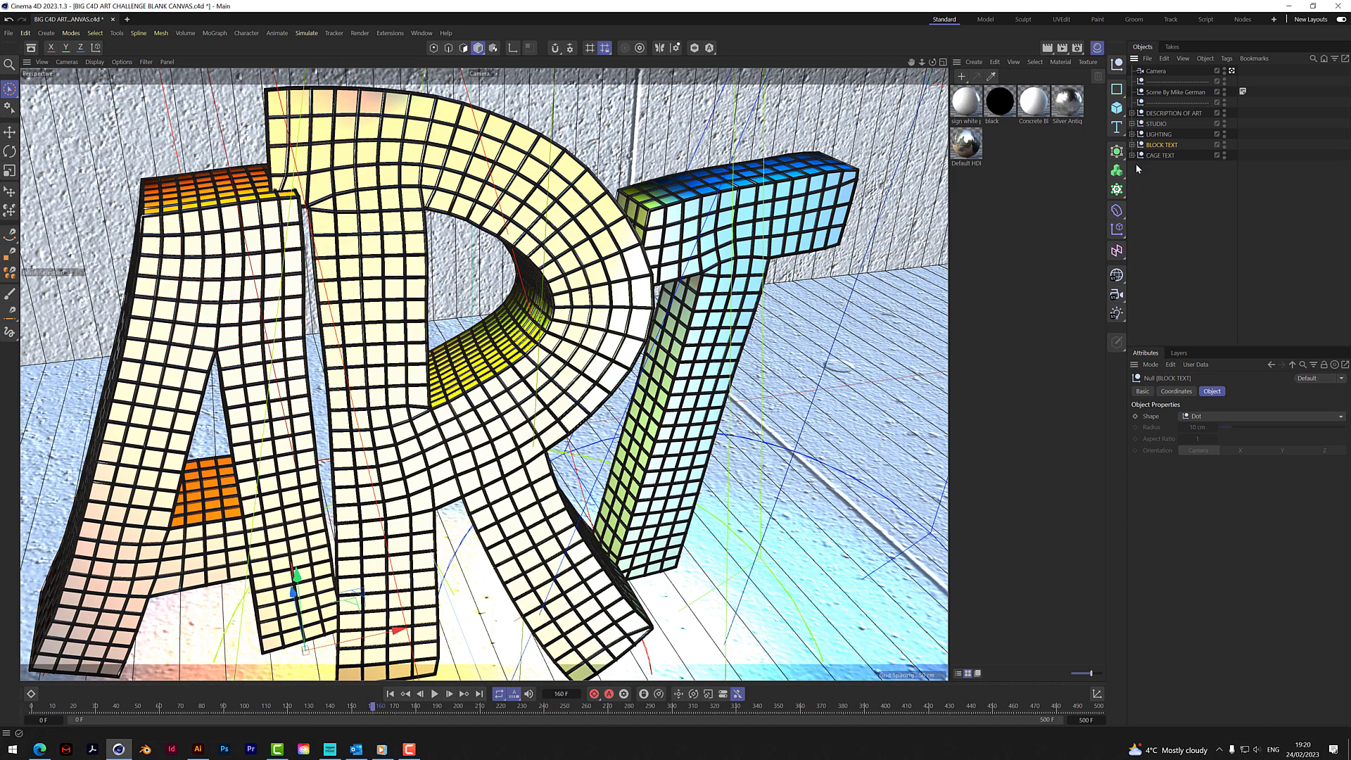
pyautogui.click(1159, 73)
pyautogui.press('Delete')
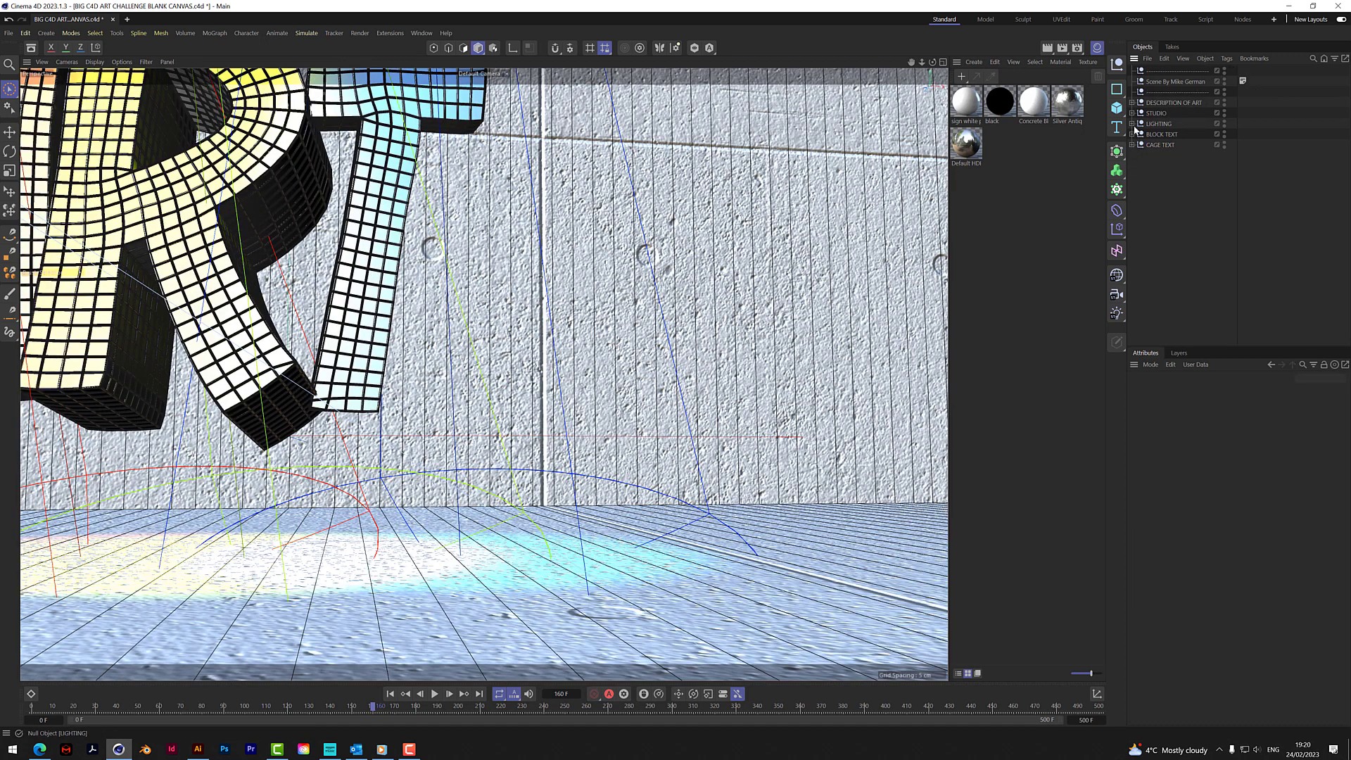
# Look through the STUDIO camera and expand the BLOCK TEXT and CAGE TEXT groups
pyautogui.click(1132, 114)
pyautogui.click(1231, 144)
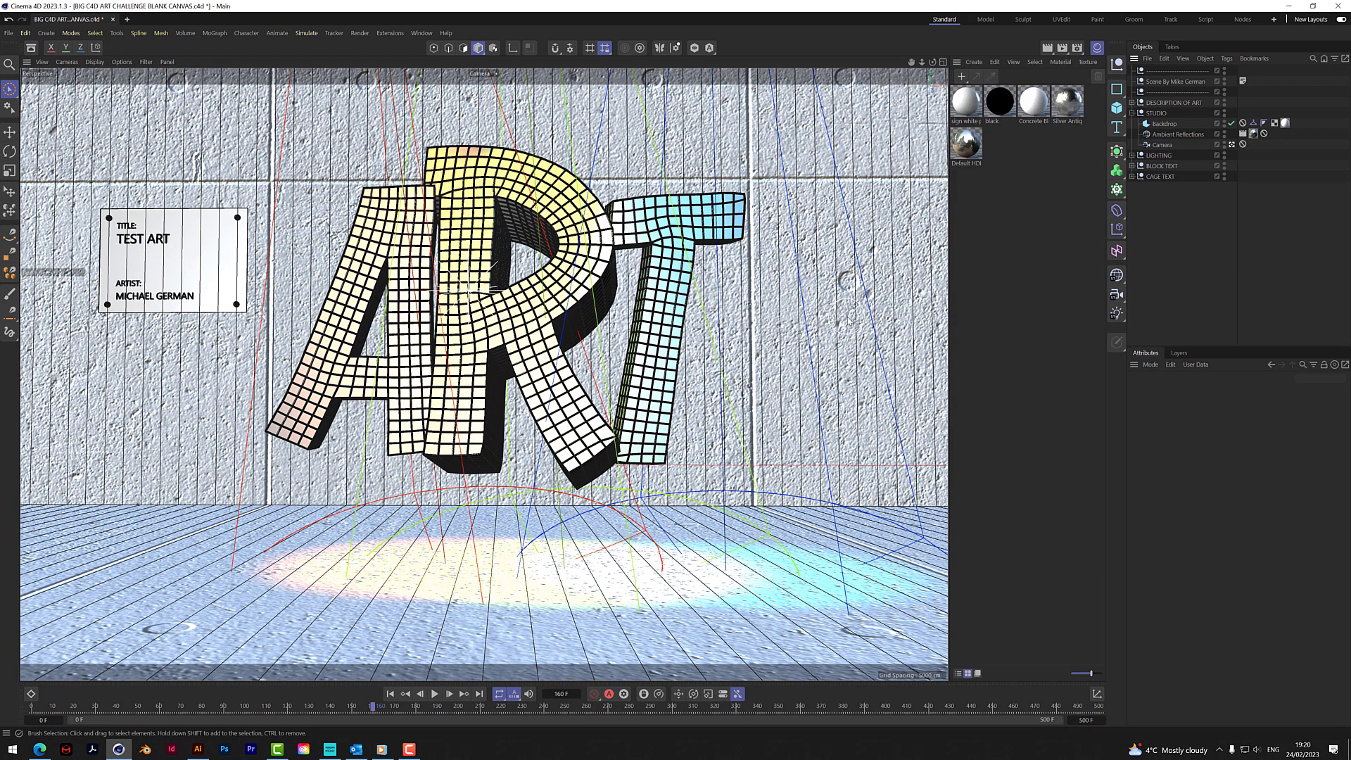
pyautogui.click(1132, 166)
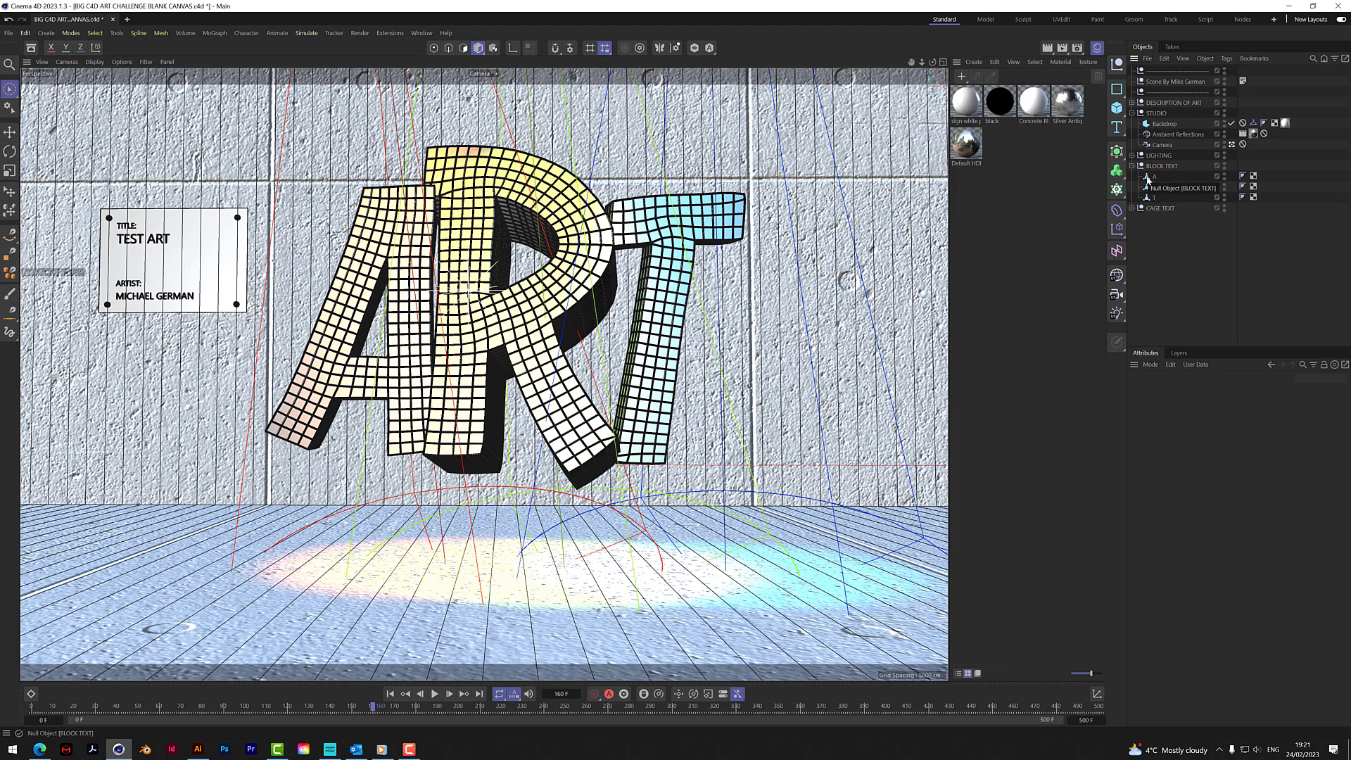
pyautogui.click(1131, 209)
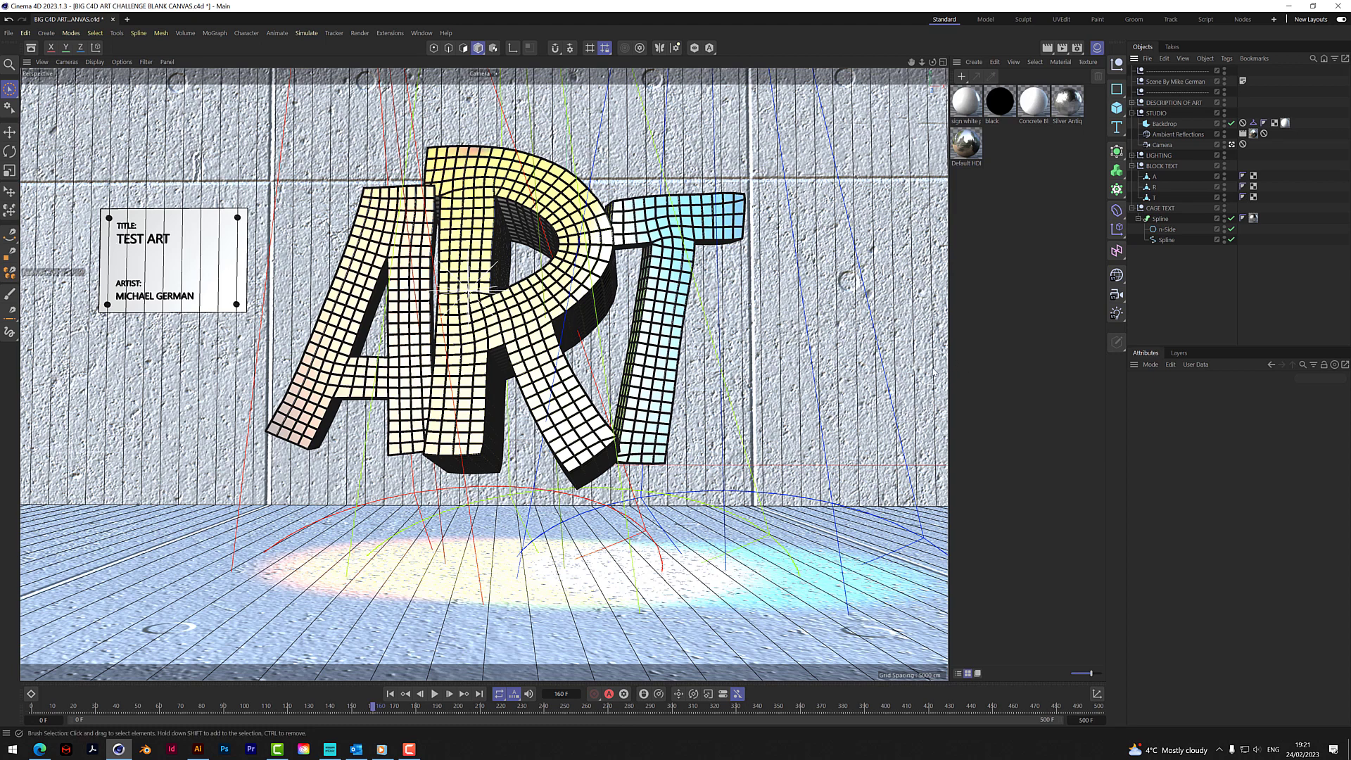
pyautogui.click(385, 750)
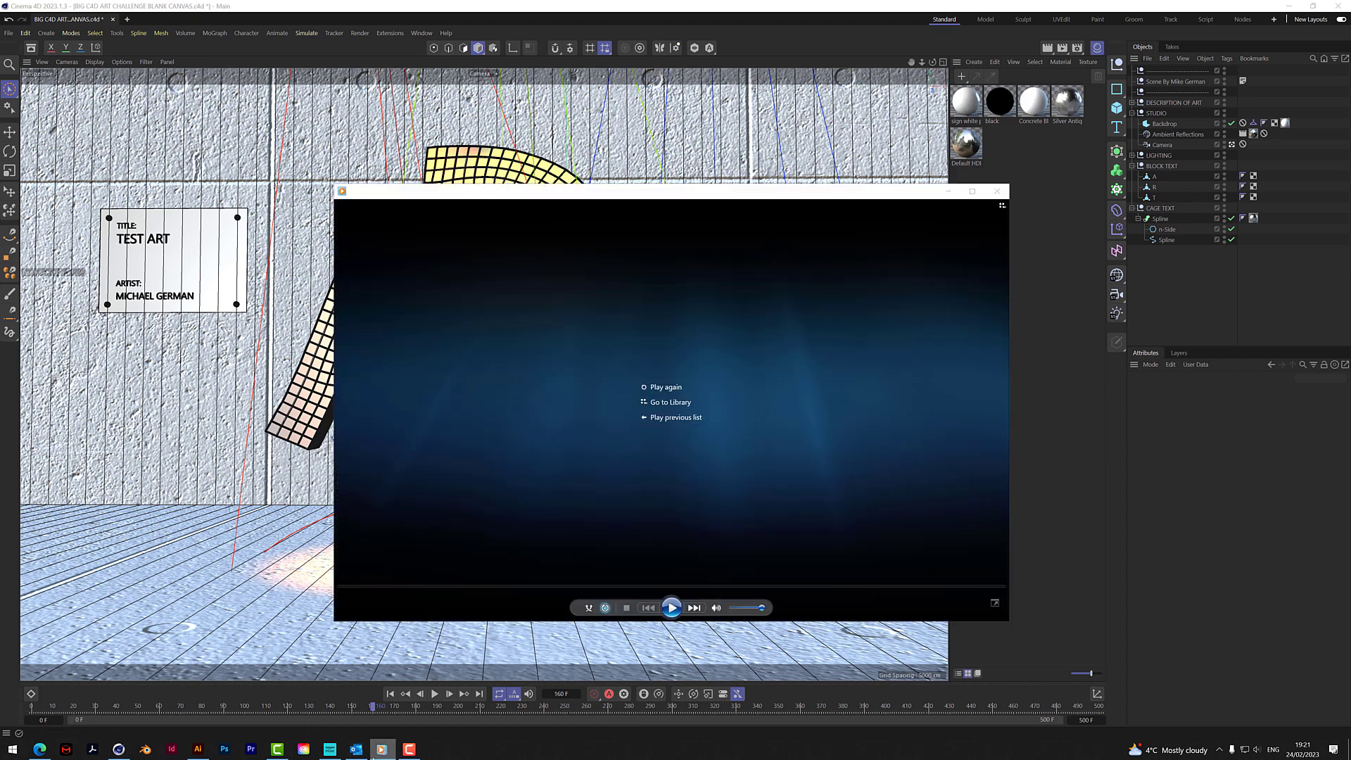
# Play and pause the earlier ART balloon render twice, then minimize Media Player
pyautogui.click(672, 608)
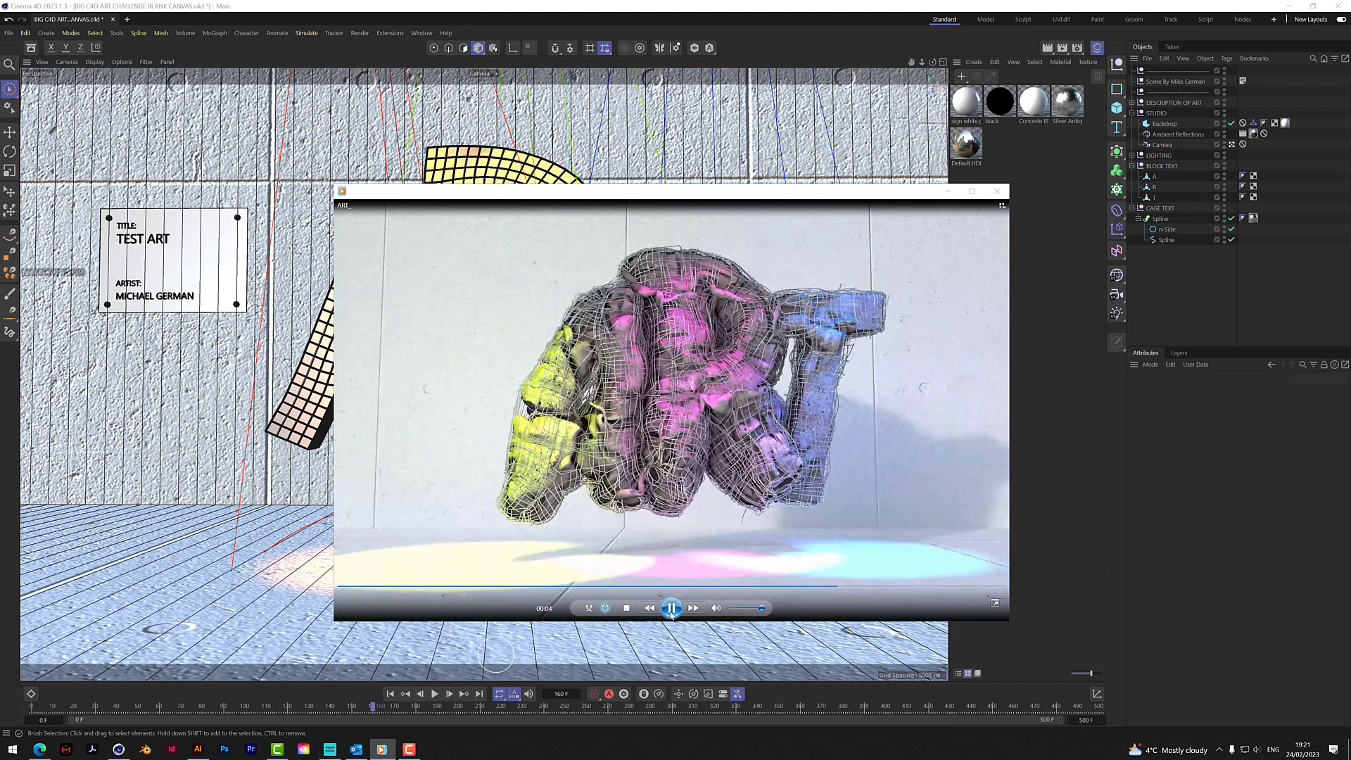
pyautogui.click(671, 609)
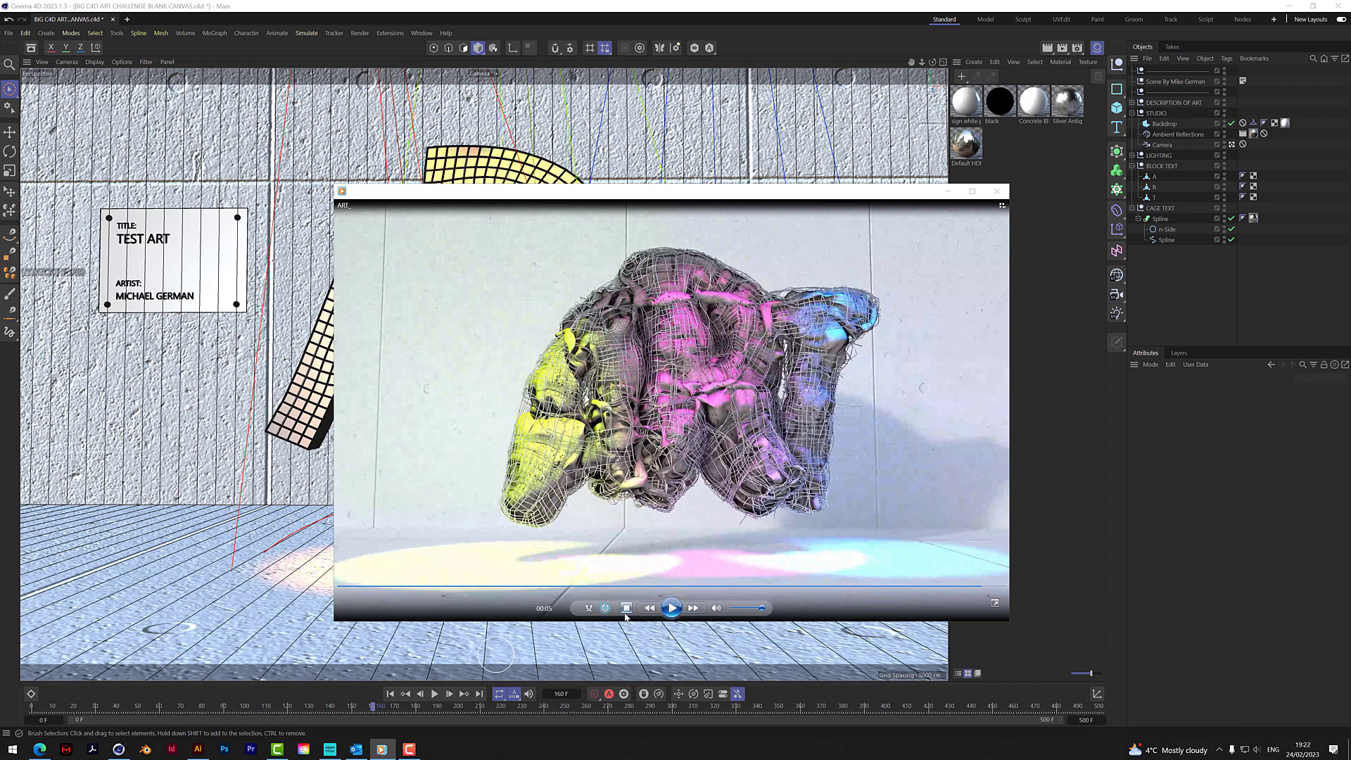
pyautogui.click(672, 607)
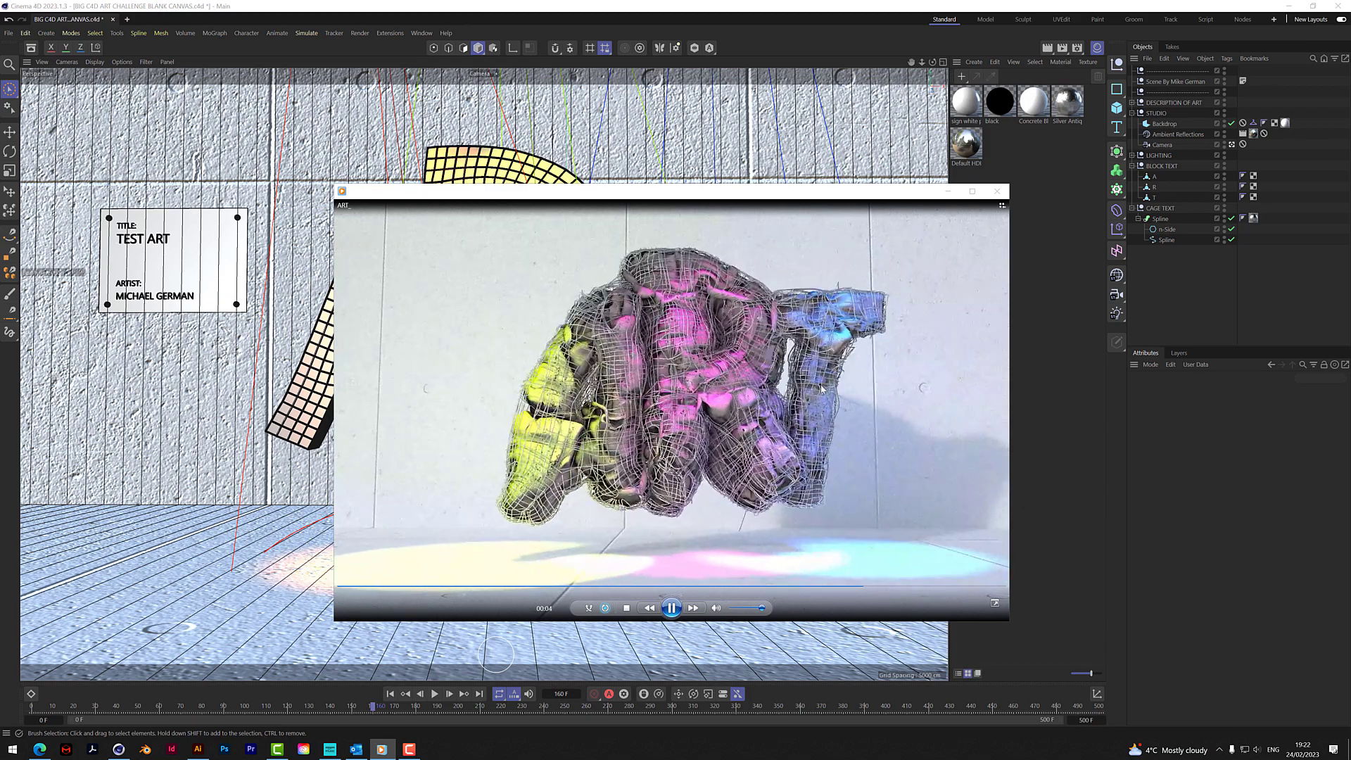
pyautogui.click(673, 609)
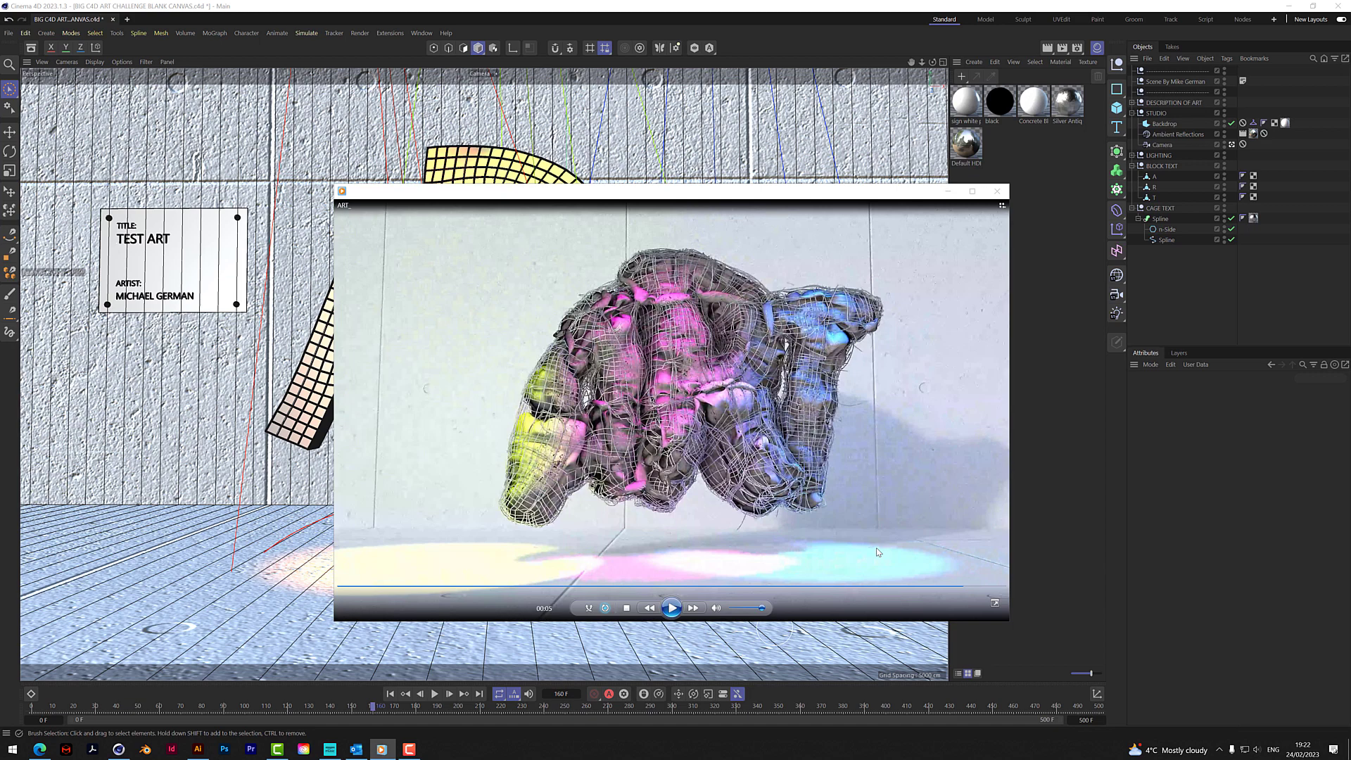
pyautogui.click(948, 193)
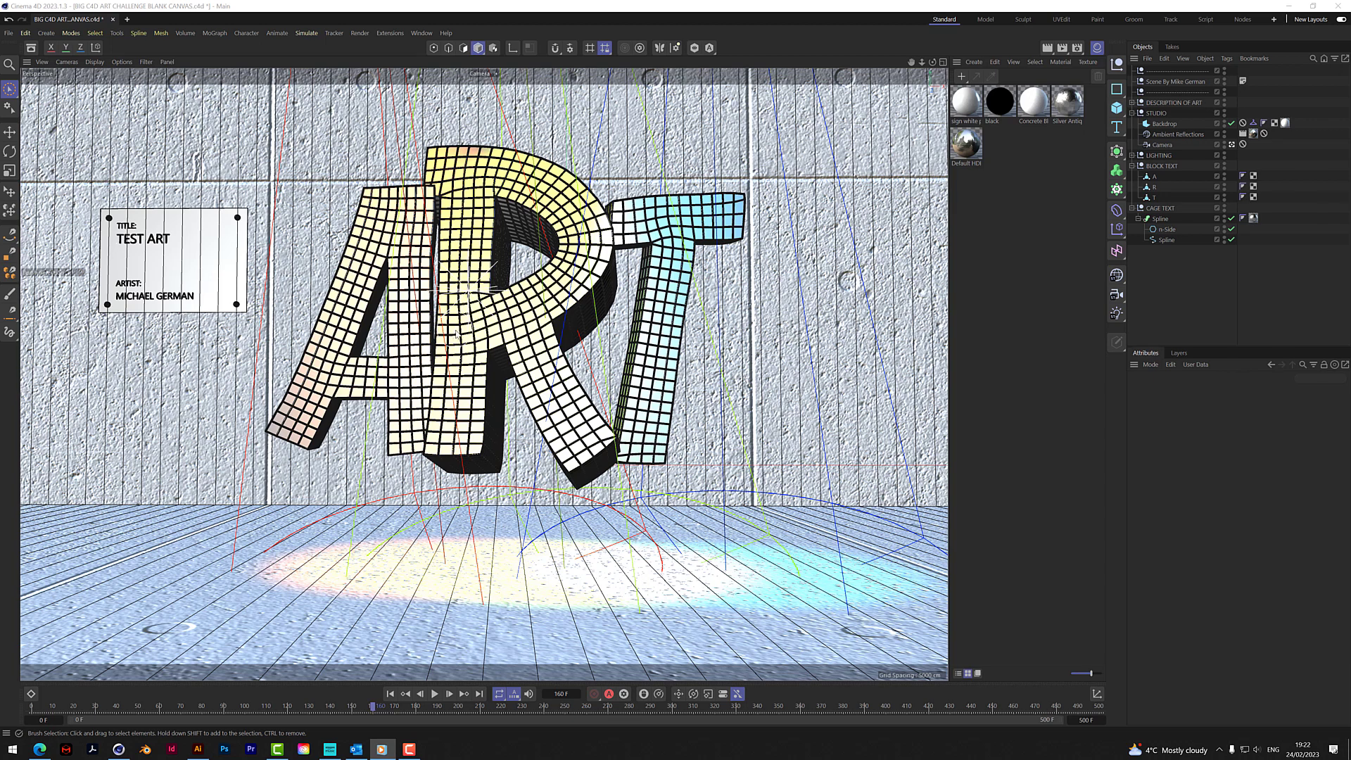
# Connect the A, R and T letters into one object named ART
pyautogui.click(1225, 300)
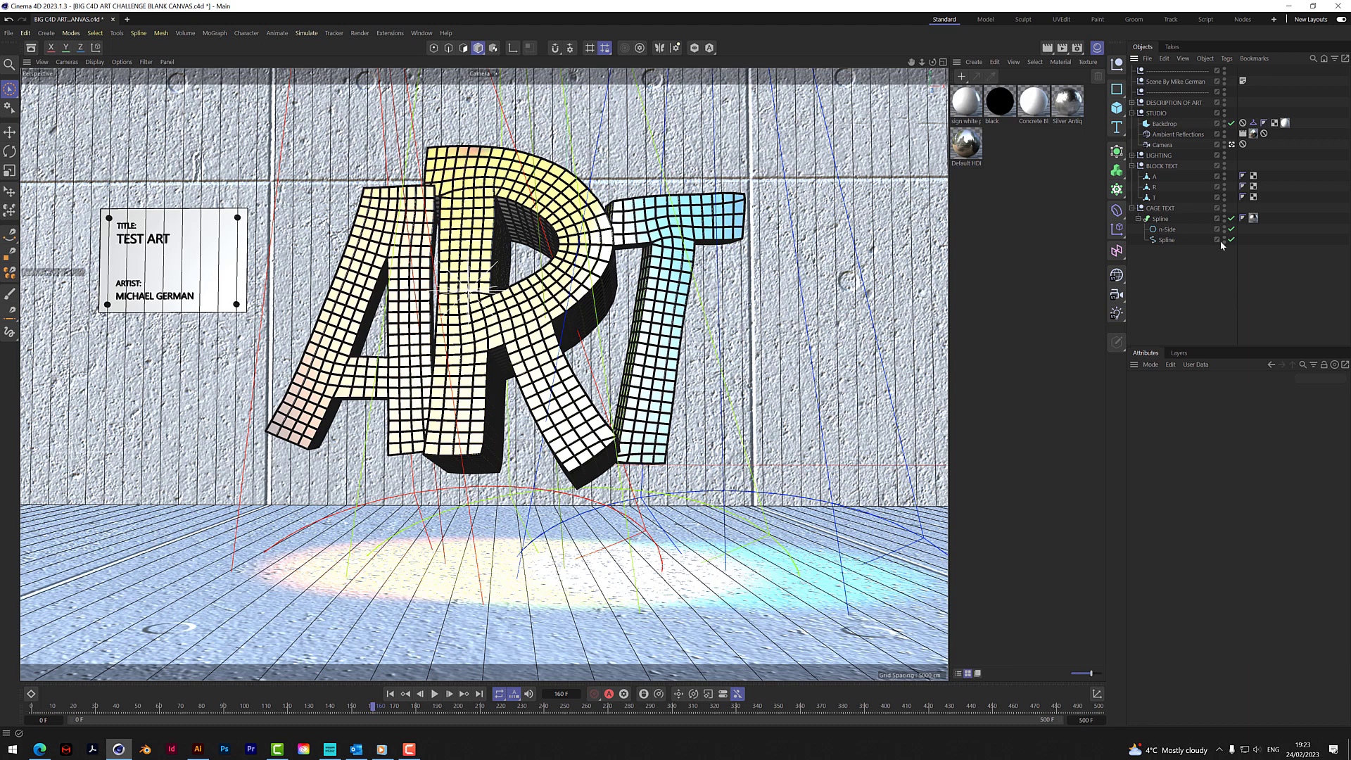
pyautogui.click(1149, 176)
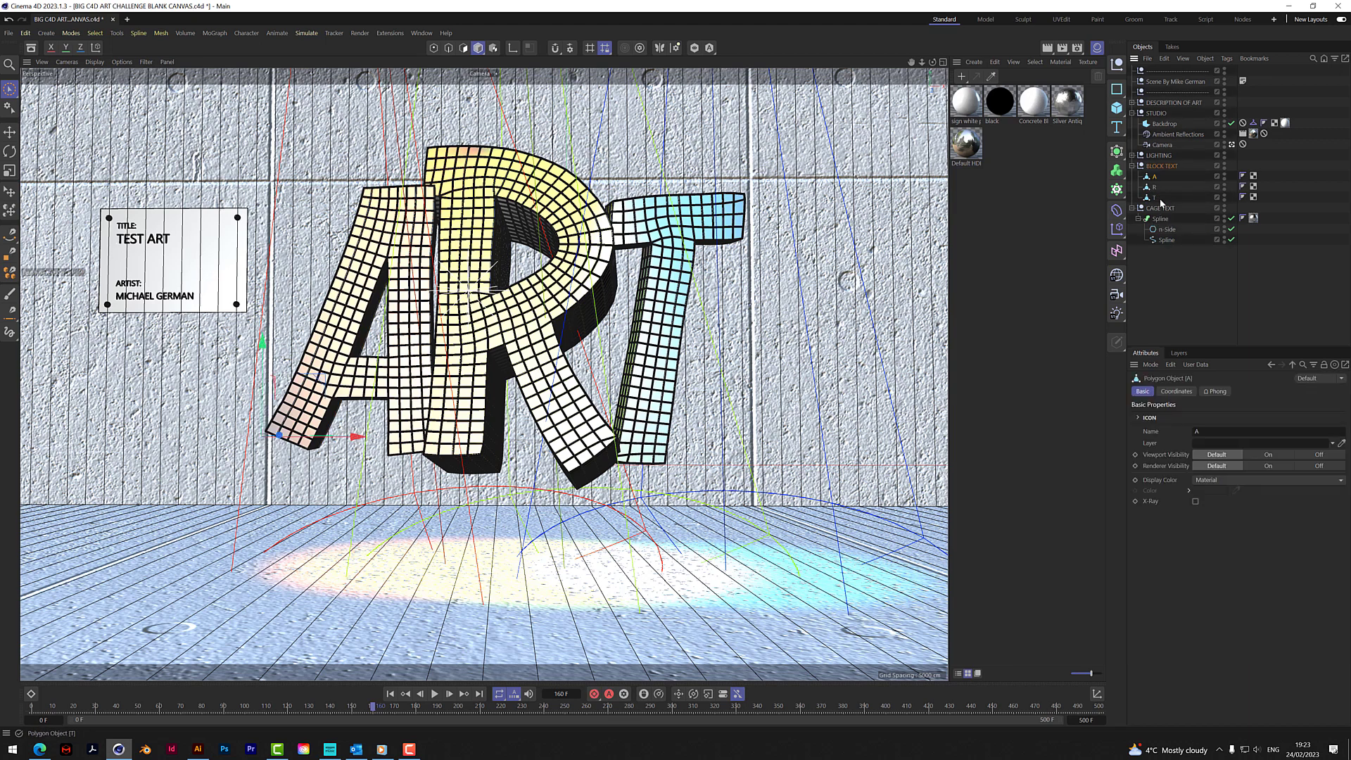
pyautogui.click(1151, 187)
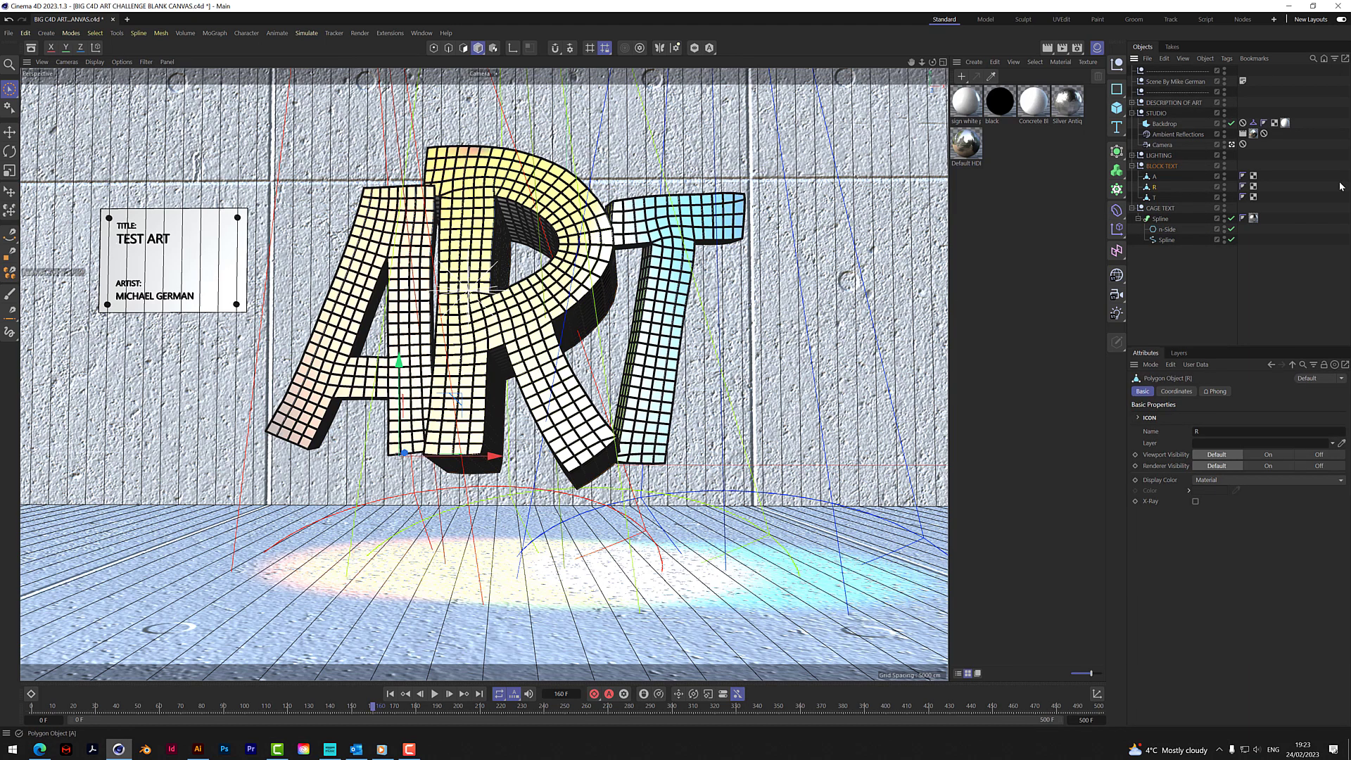
pyautogui.click(1154, 179)
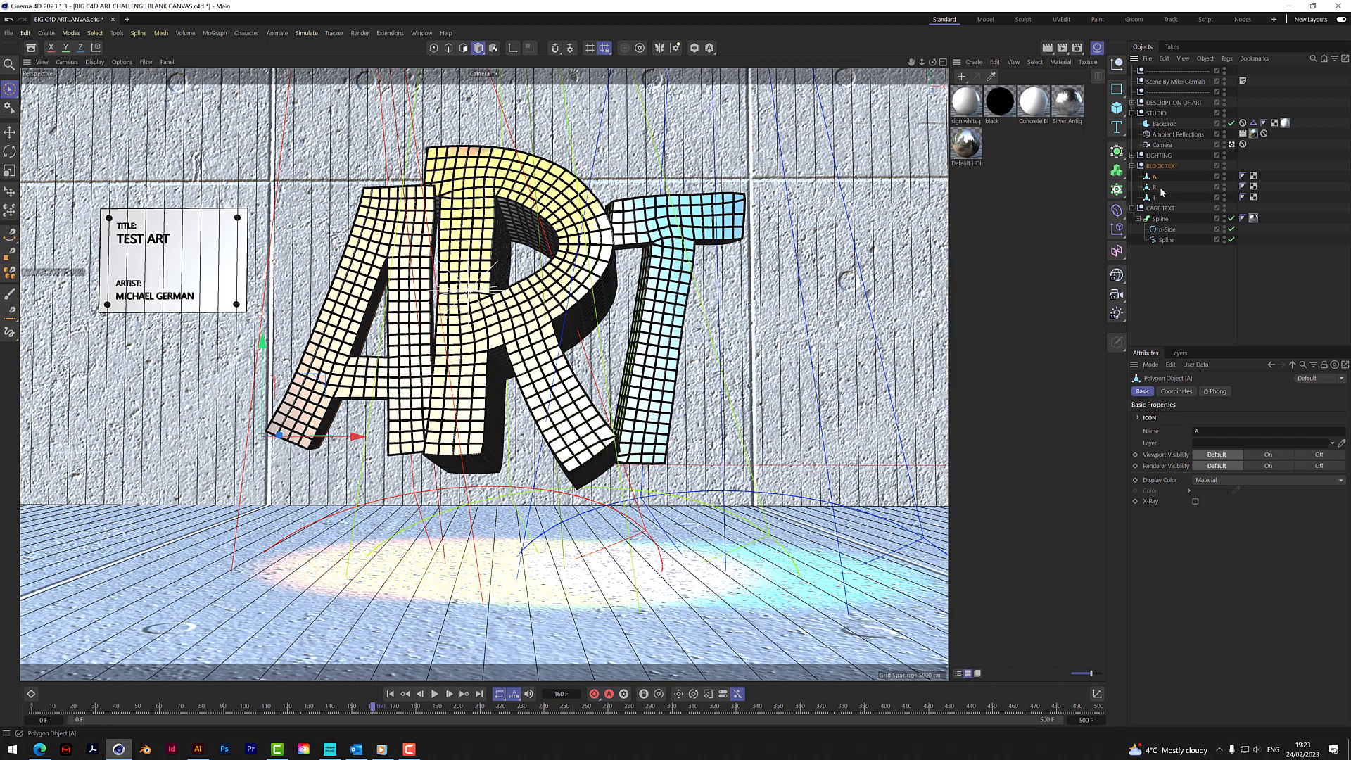
pyautogui.keyDown('shift'); pyautogui.click(1154, 198); pyautogui.keyUp('shift')
pyautogui.rightClick(1154, 200)
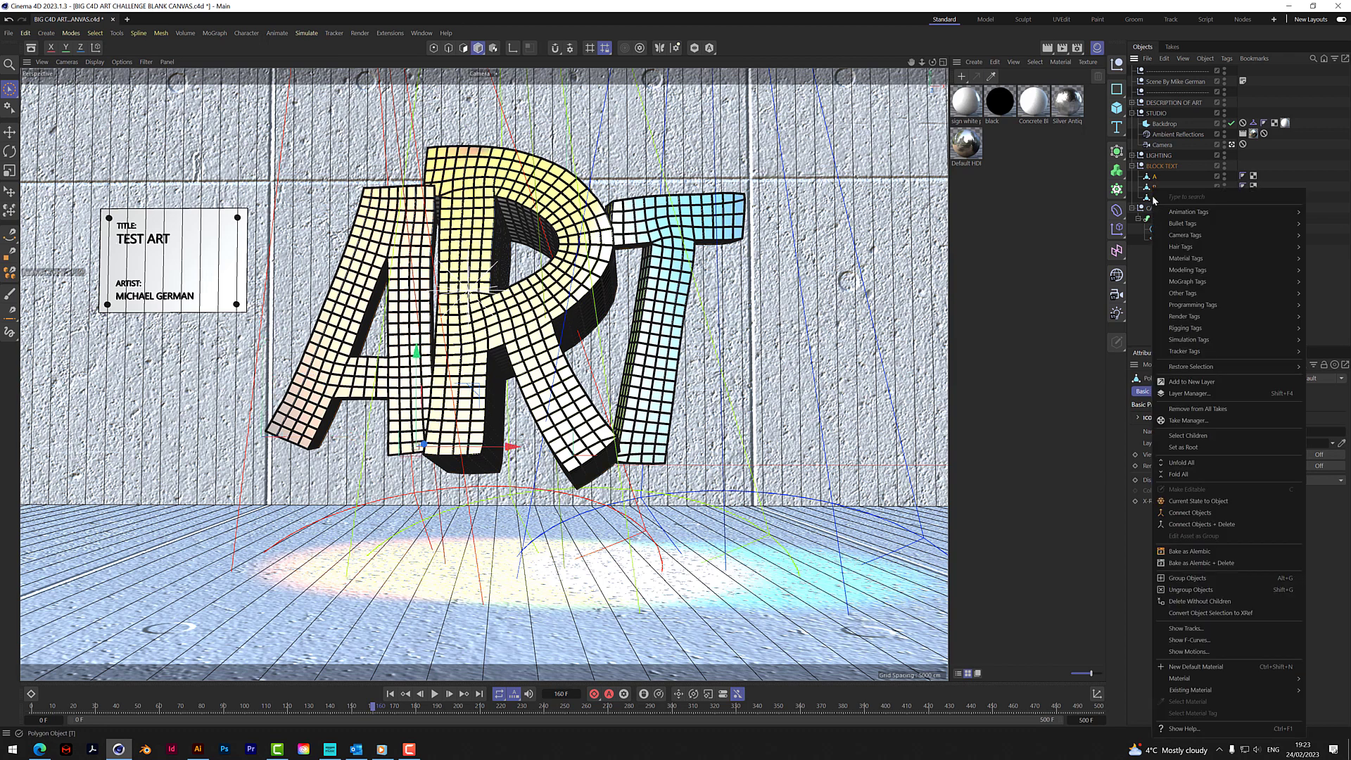
pyautogui.click(1204, 524)
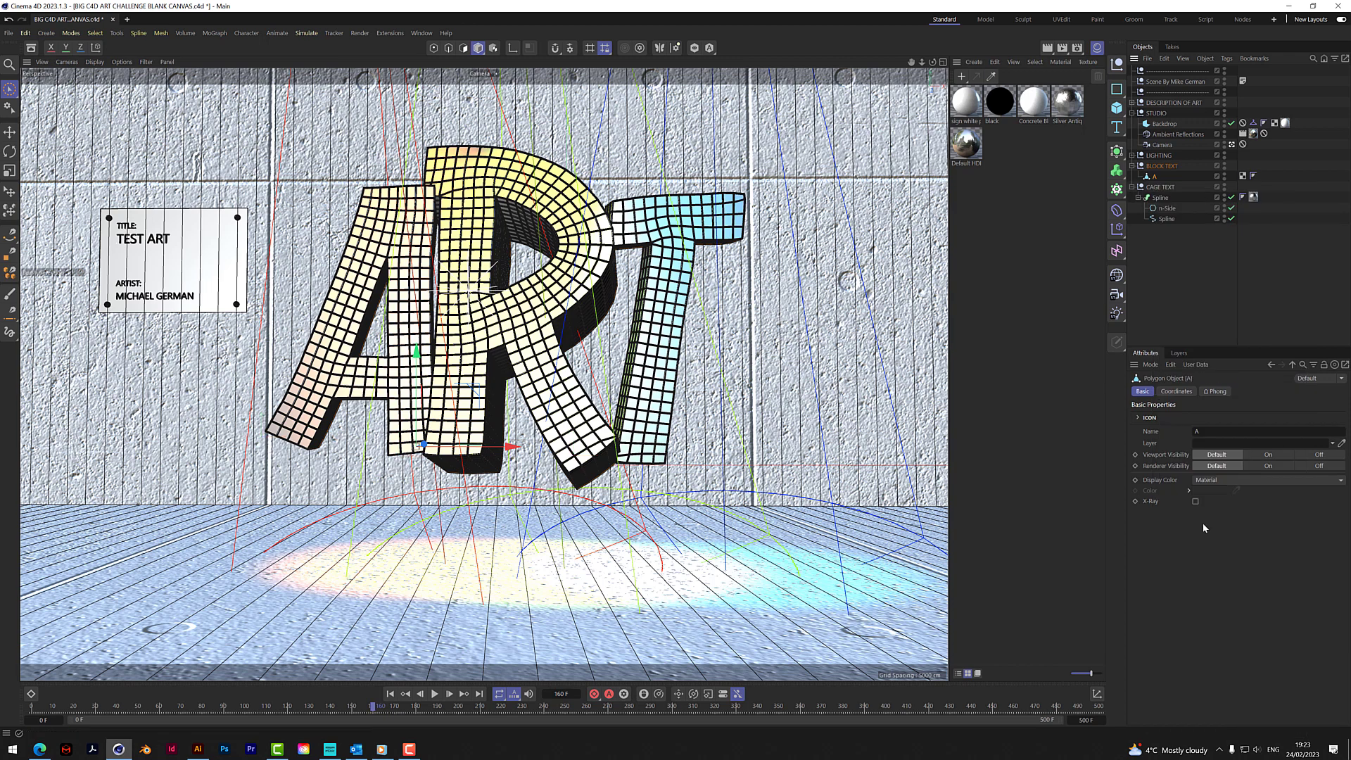
pyautogui.doubleClick(1155, 176)
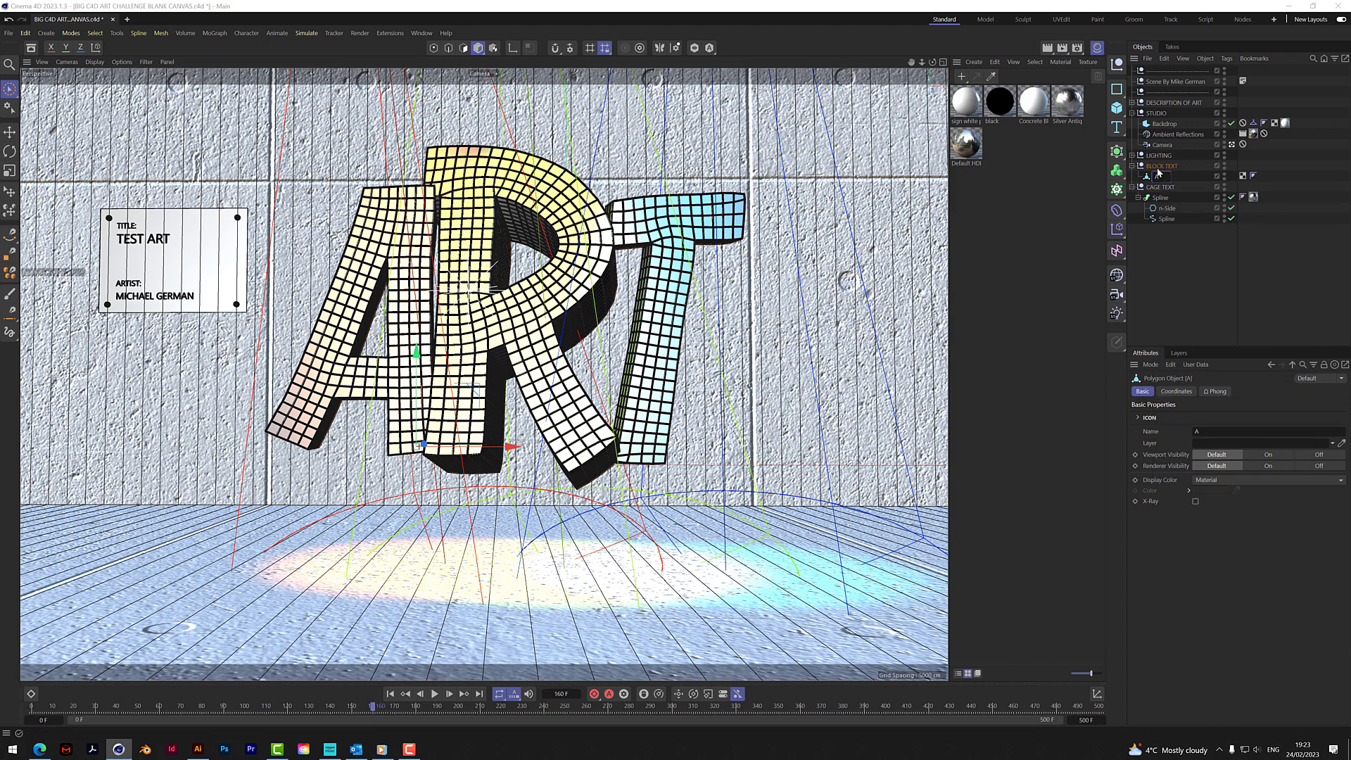
pyautogui.write('ART')
pyautogui.press('Return')
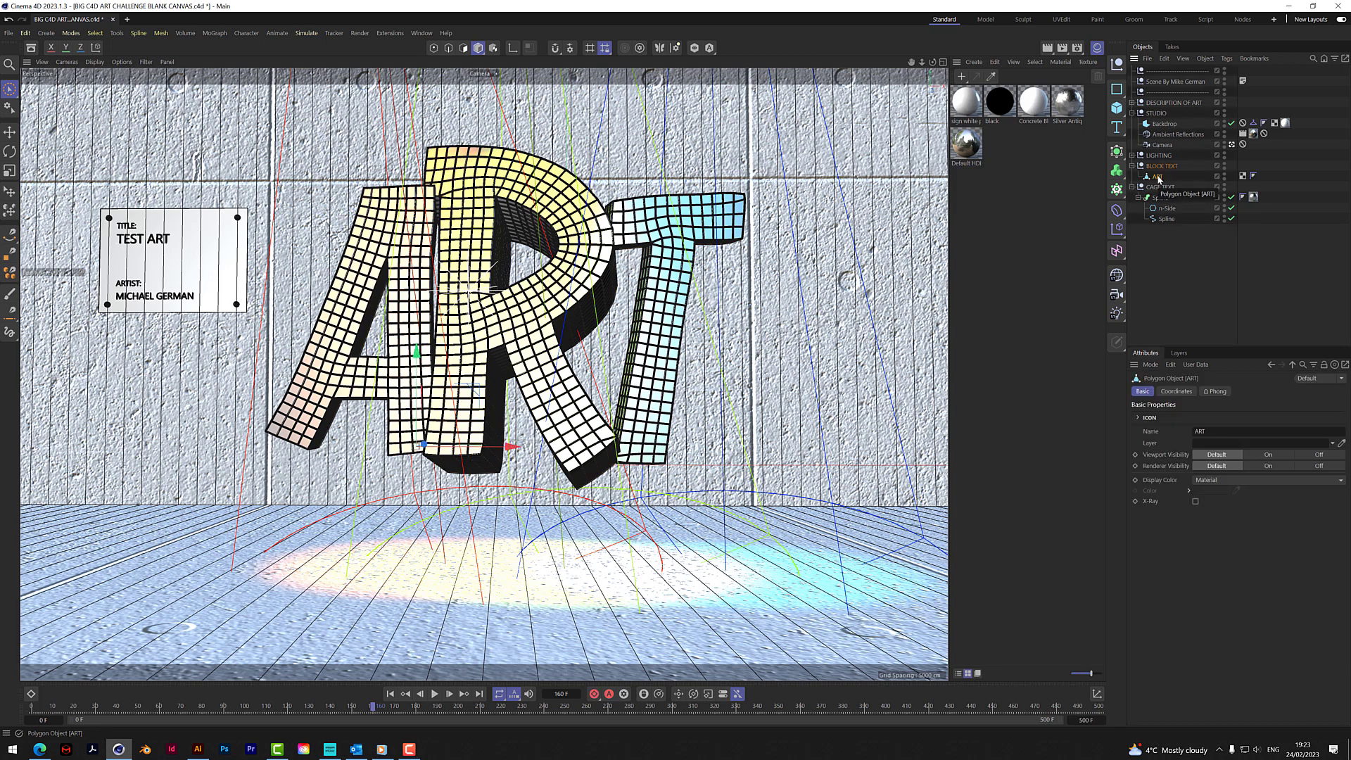
# Add a Balloon simulation tag to the ART object
pyautogui.rightClick(1159, 180)
pyautogui.moveTo(1221, 330)
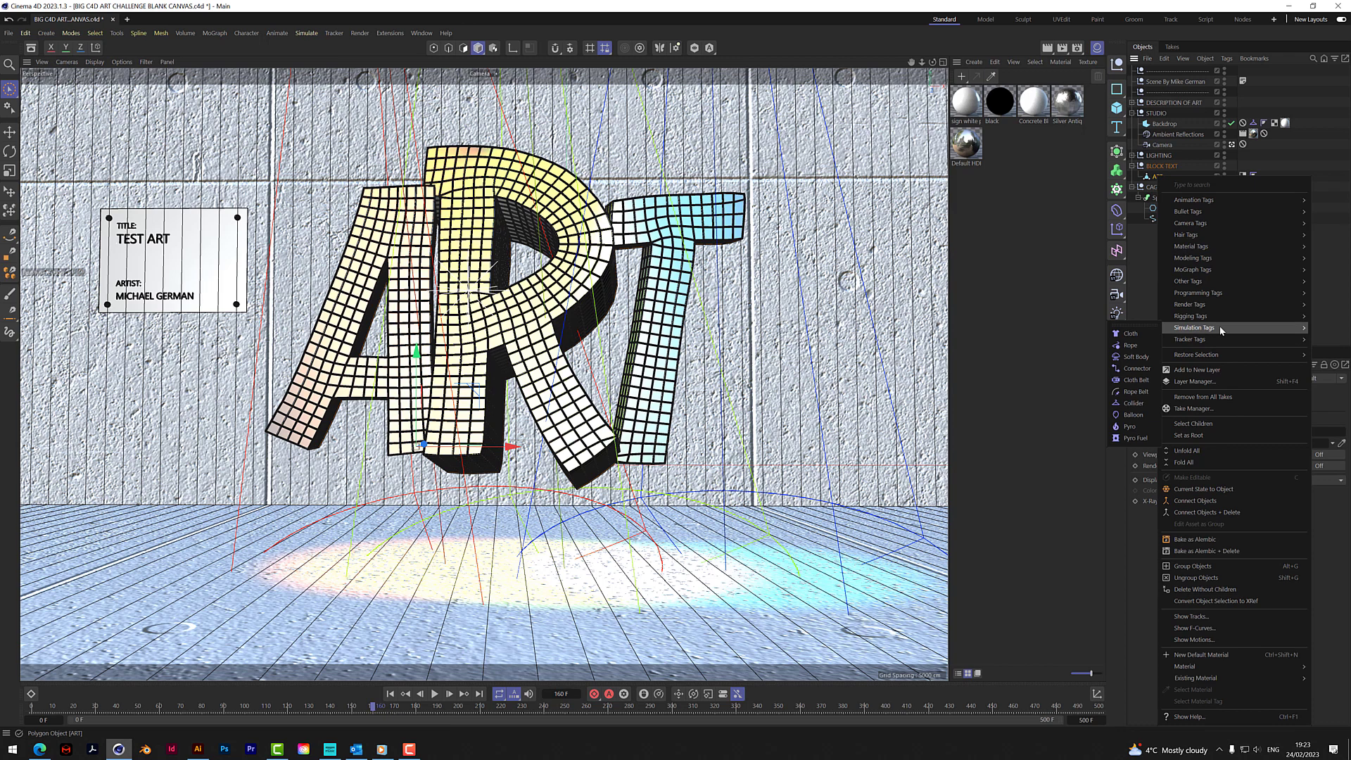
pyautogui.click(1132, 415)
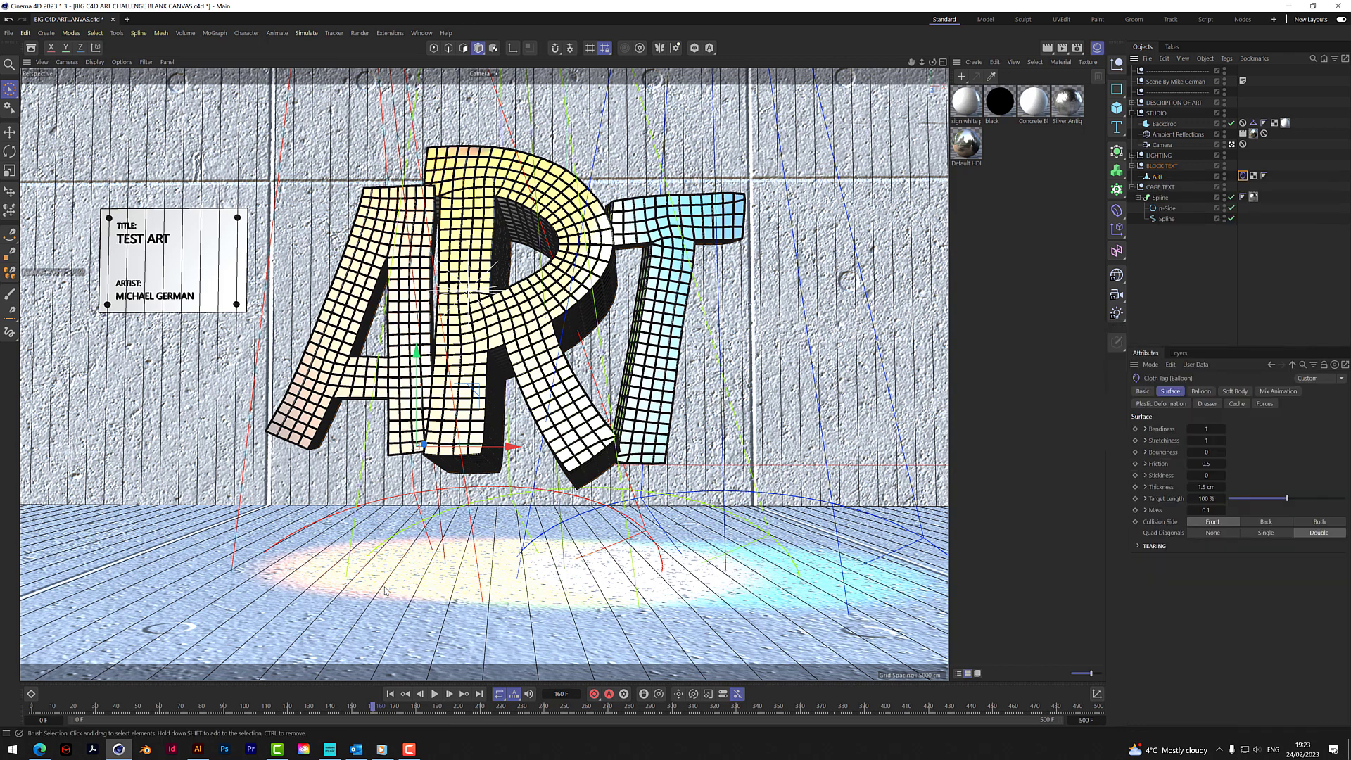
# Play the balloon simulation briefly, rewind to frame 0, and bring up the earlier ART render video
pyautogui.click(389, 694)
pyautogui.click(435, 695)
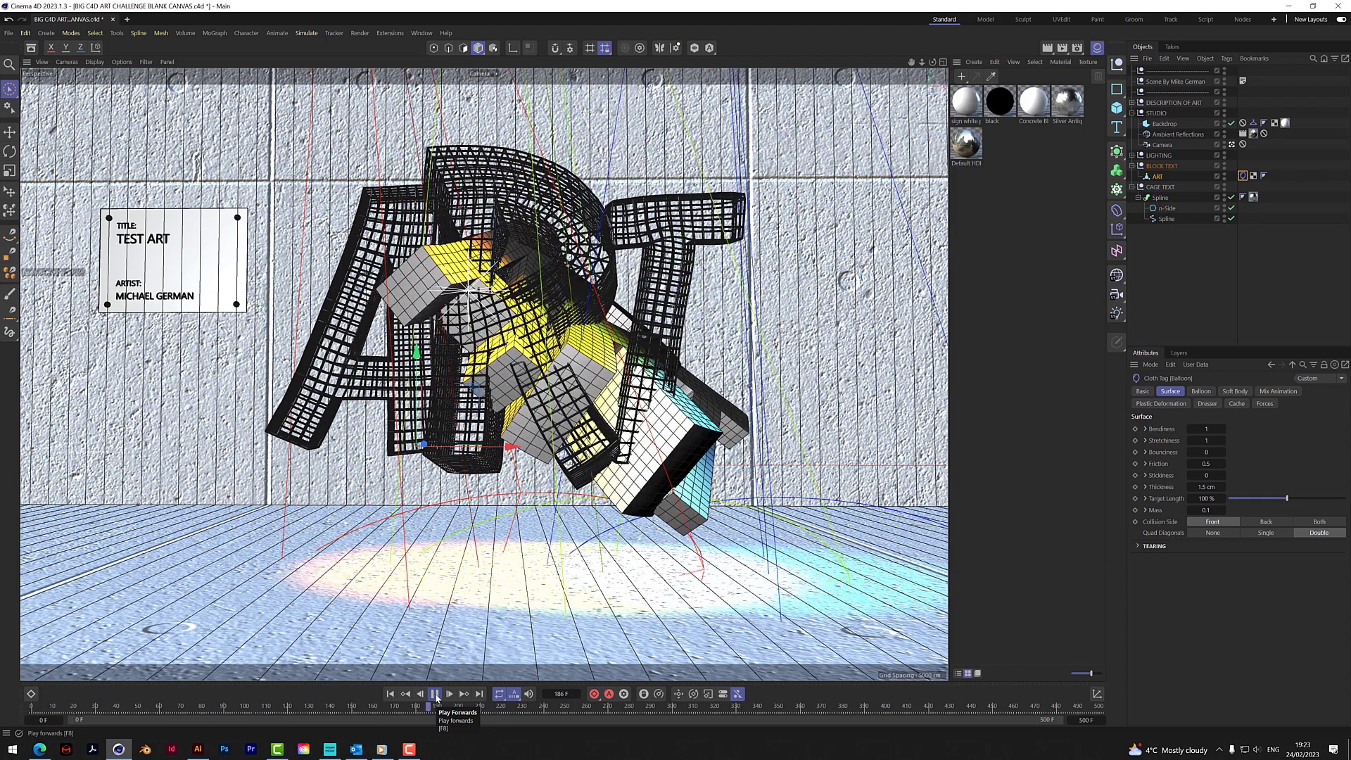
pyautogui.click(435, 694)
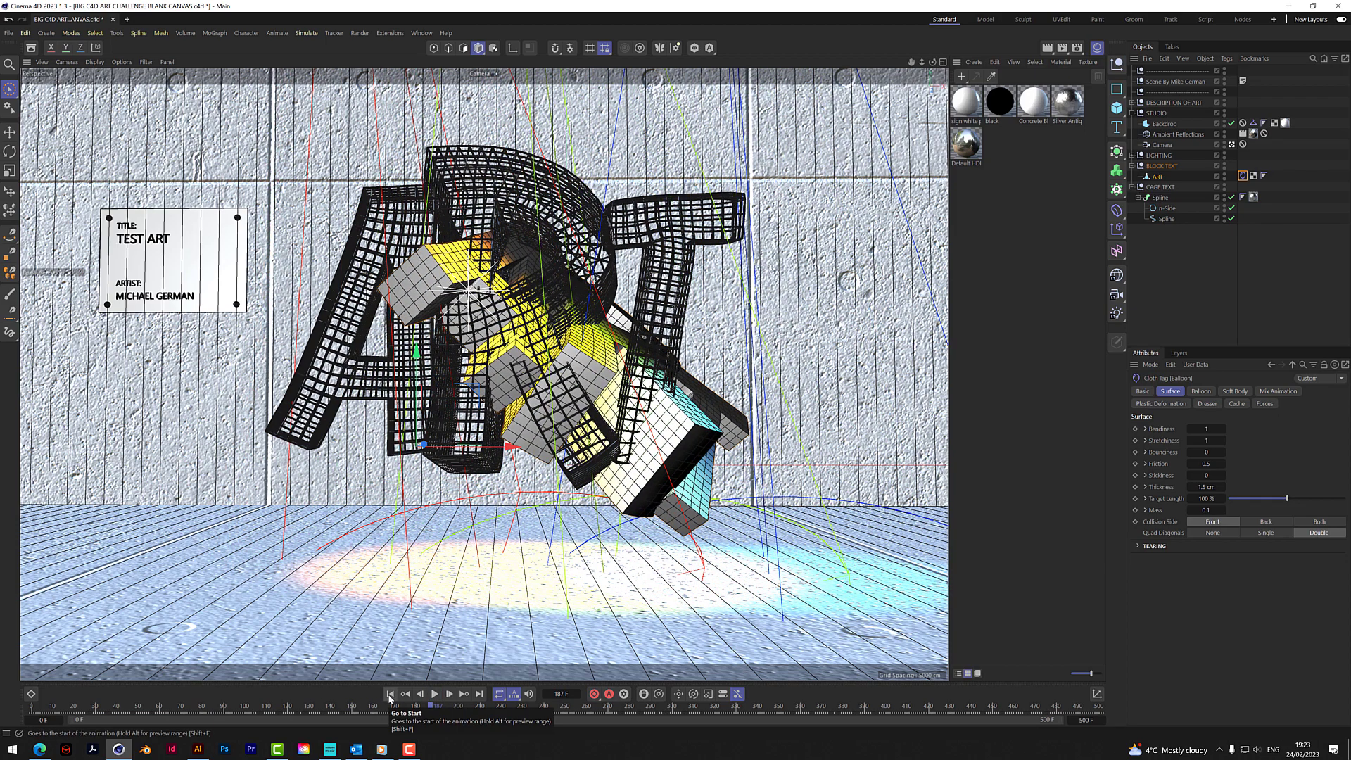
pyautogui.click(391, 694)
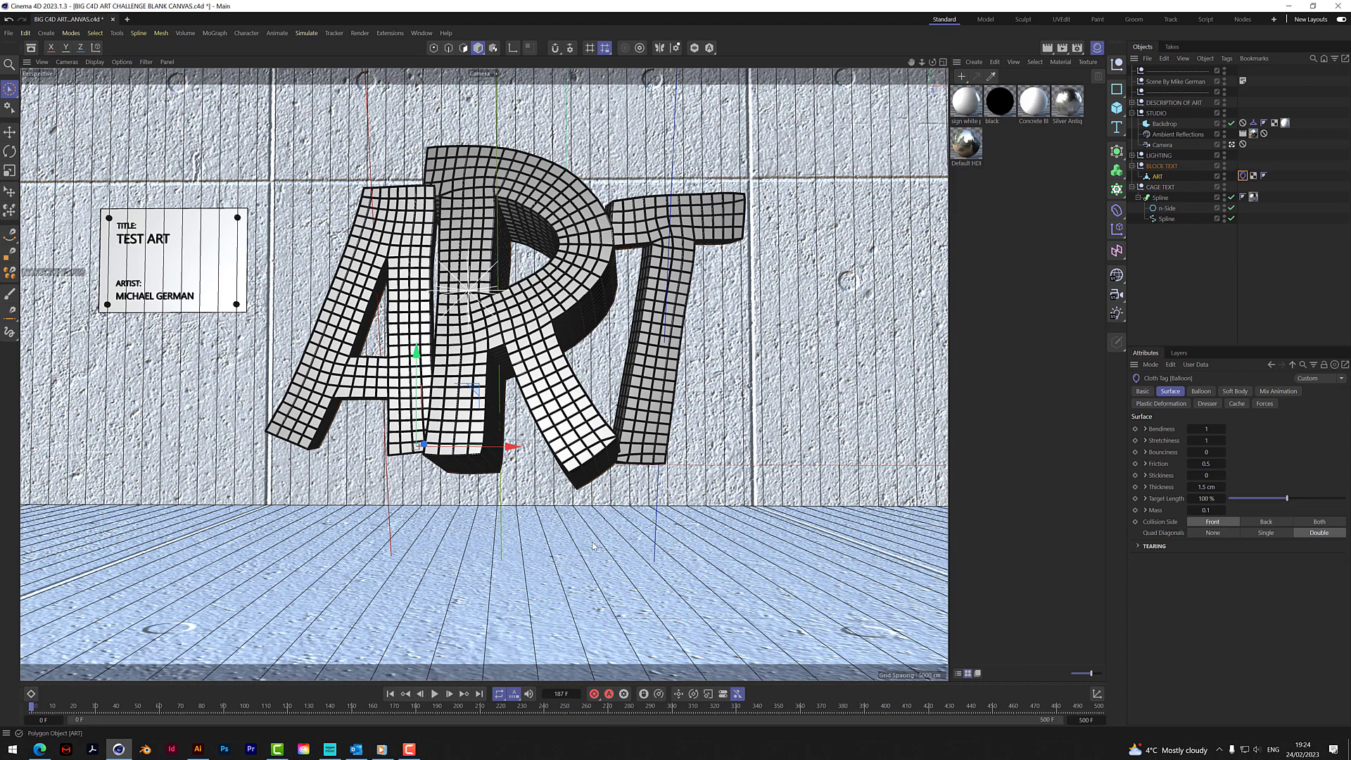
pyautogui.click(381, 748)
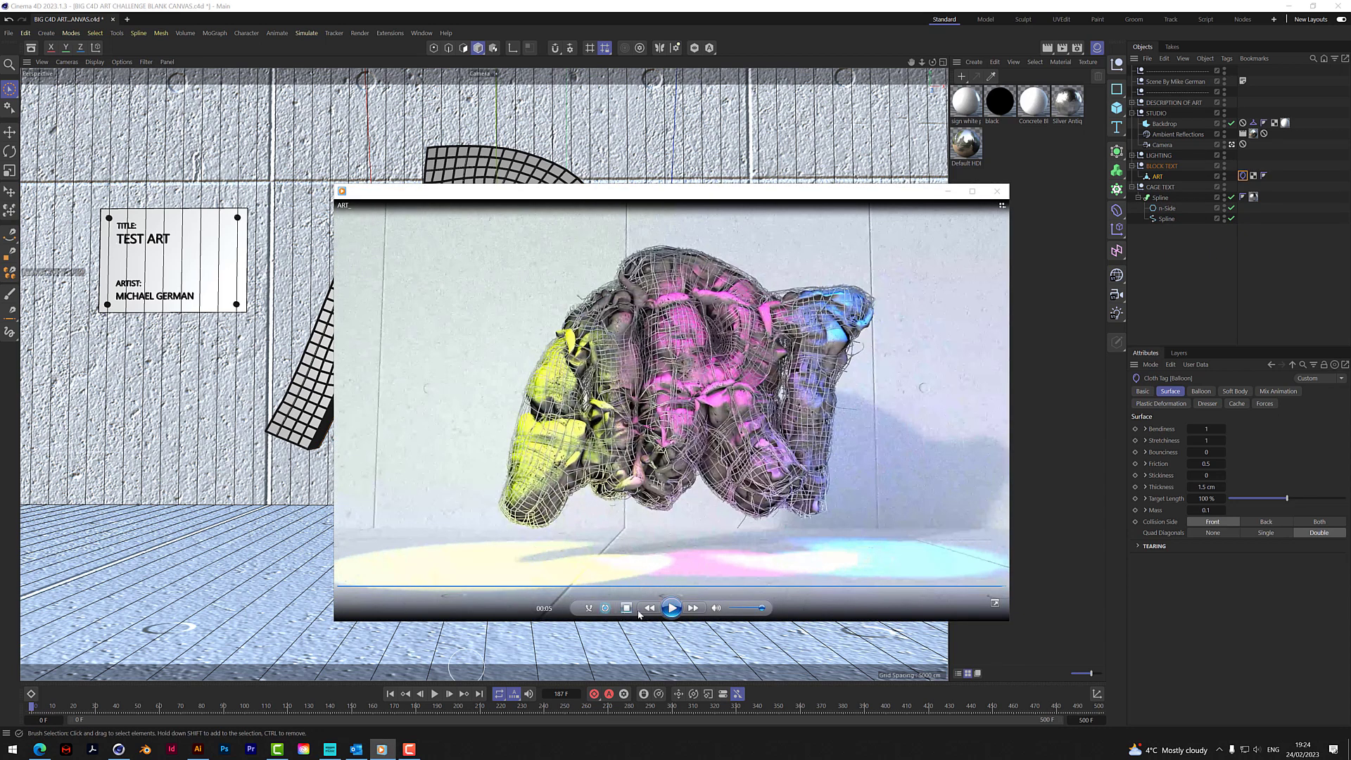
# Play the ART comparison render, pause on the inflated letters, and close the player
pyautogui.click(670, 611)
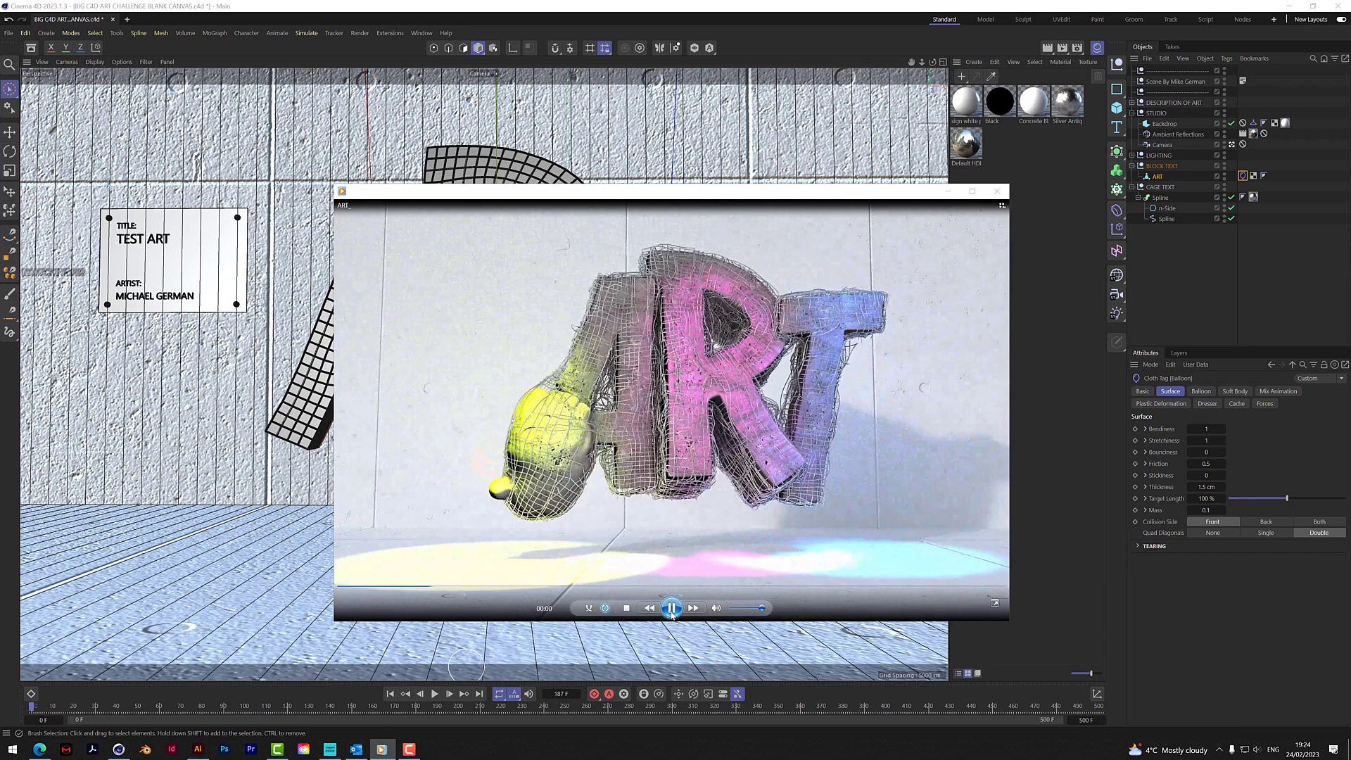
pyautogui.click(644, 321)
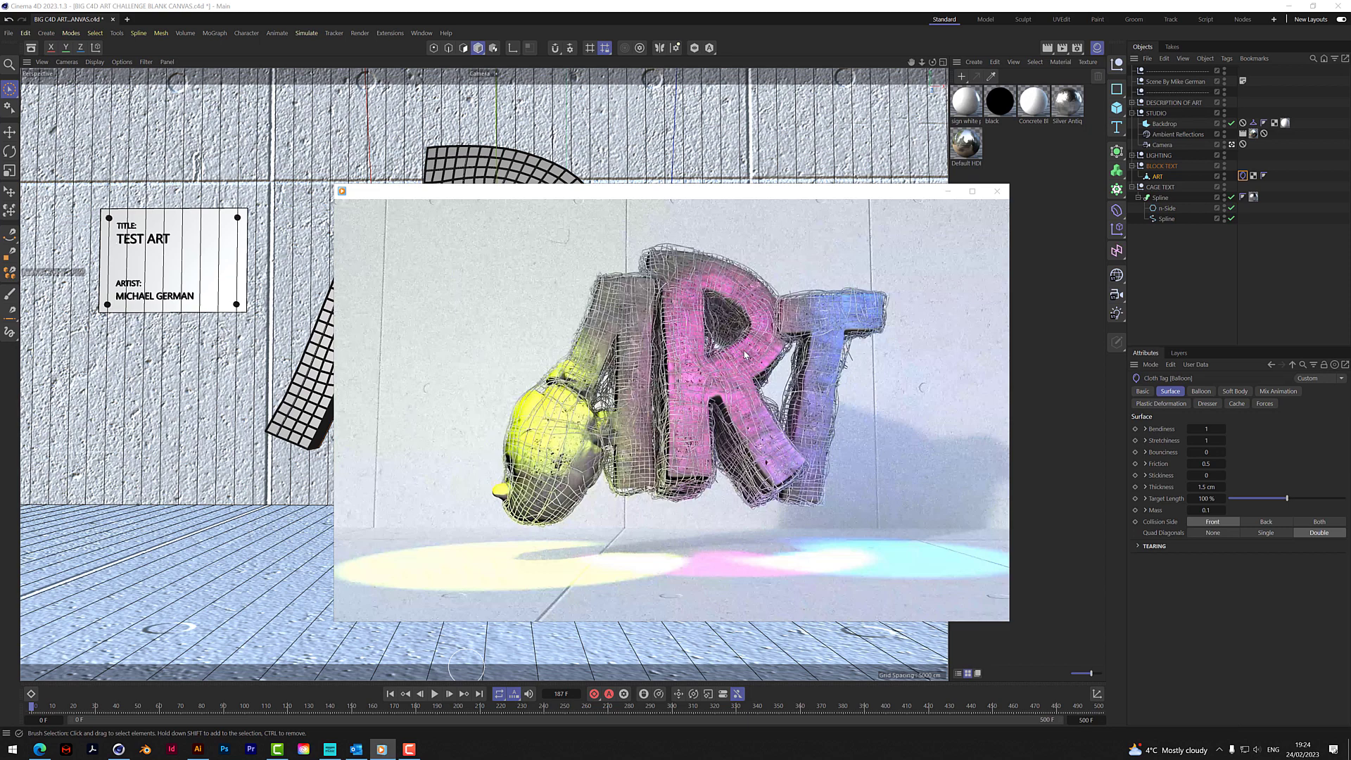
pyautogui.click(996, 190)
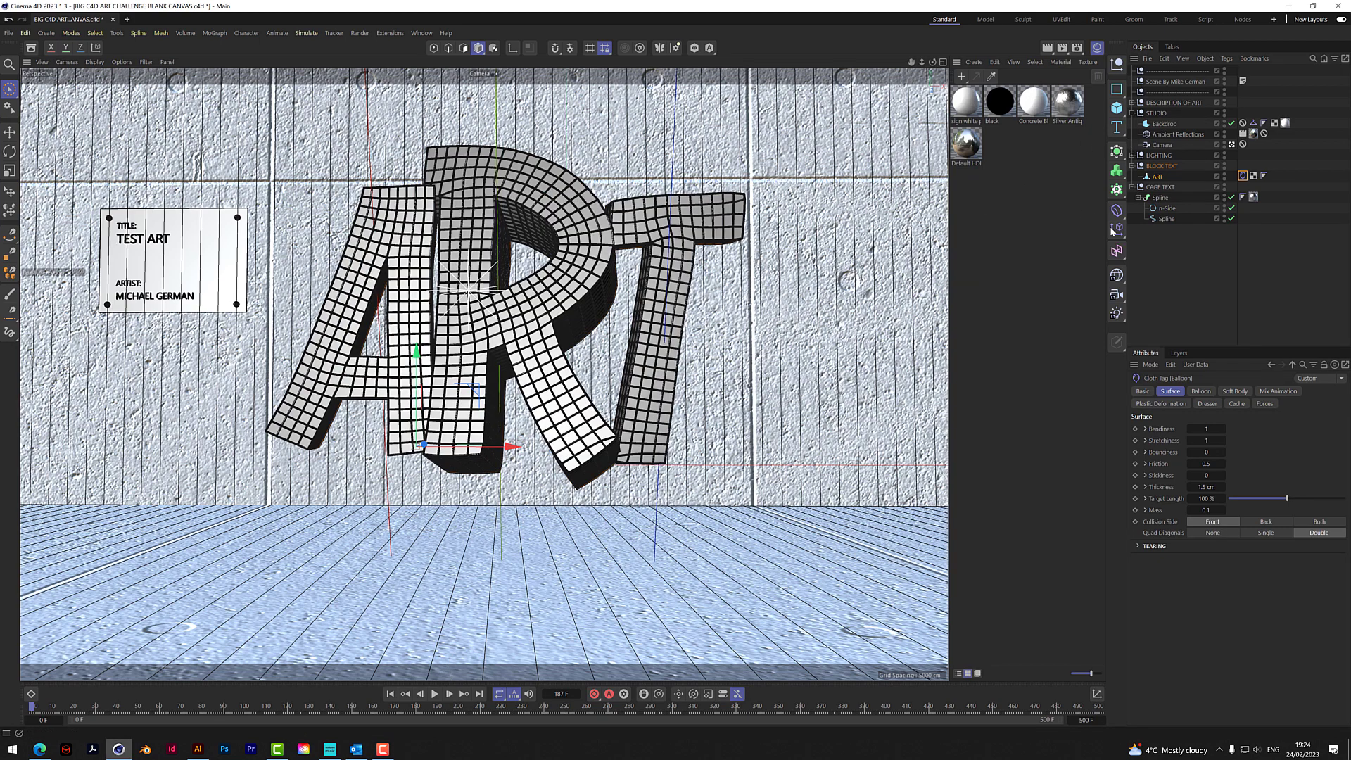
# Add a Rope simulation tag to the cage Spline, test-play the fall, then rewind
pyautogui.click(1167, 219)
pyautogui.rightClick(1167, 219)
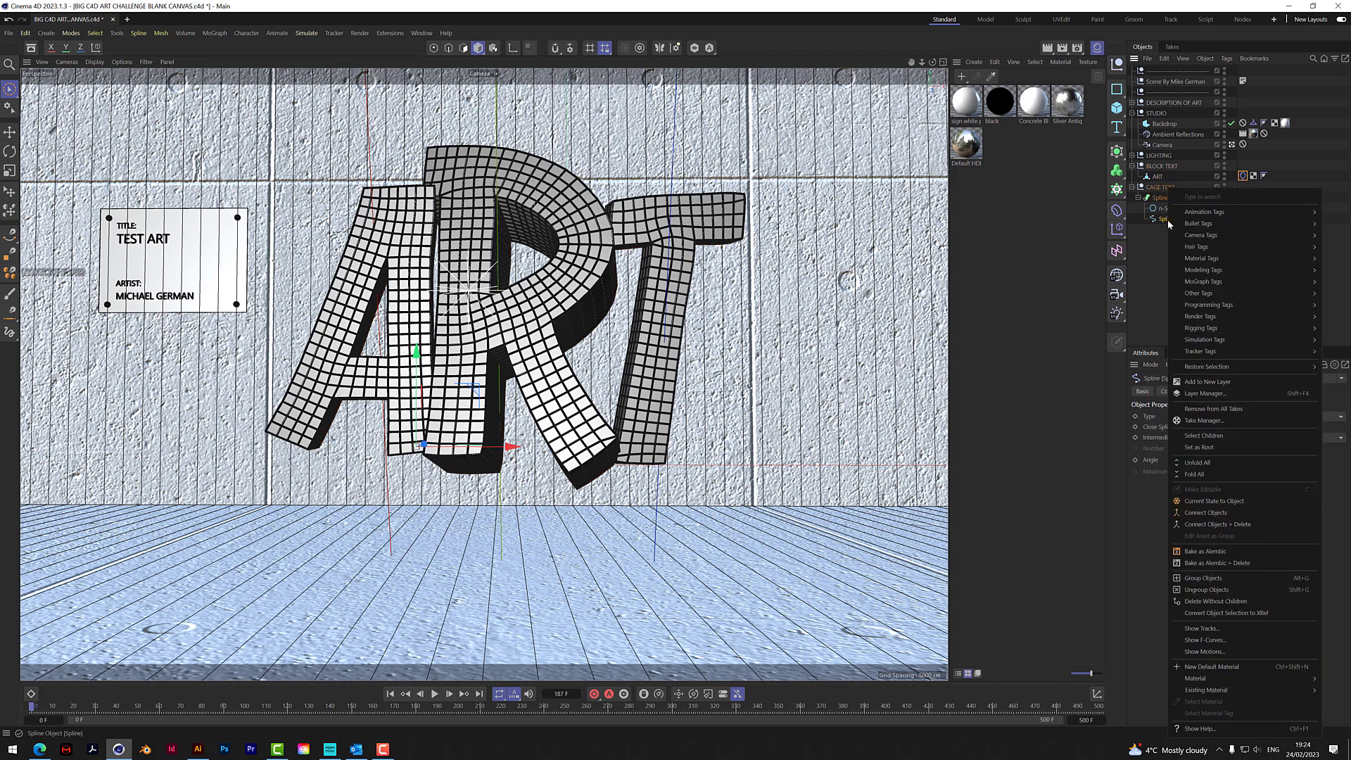
pyautogui.moveTo(1211, 340)
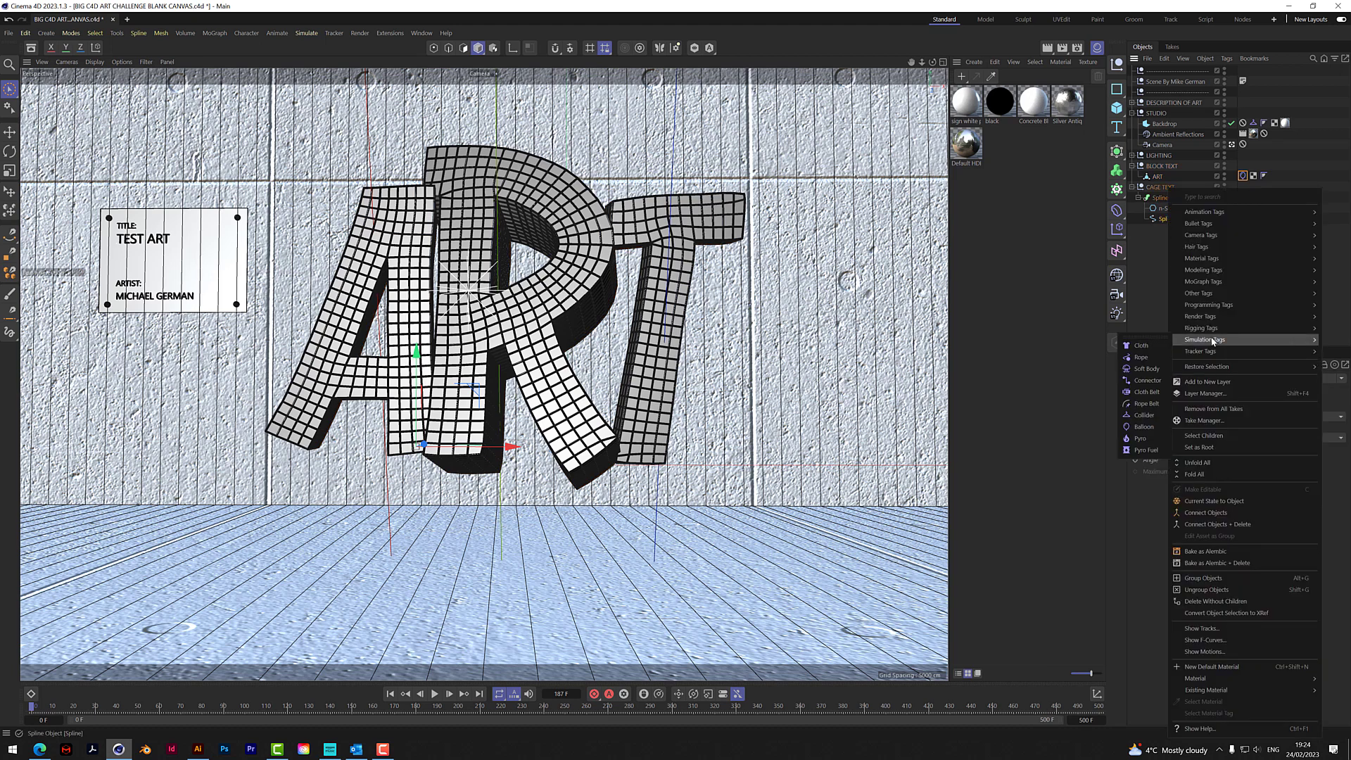
pyautogui.click(1141, 357)
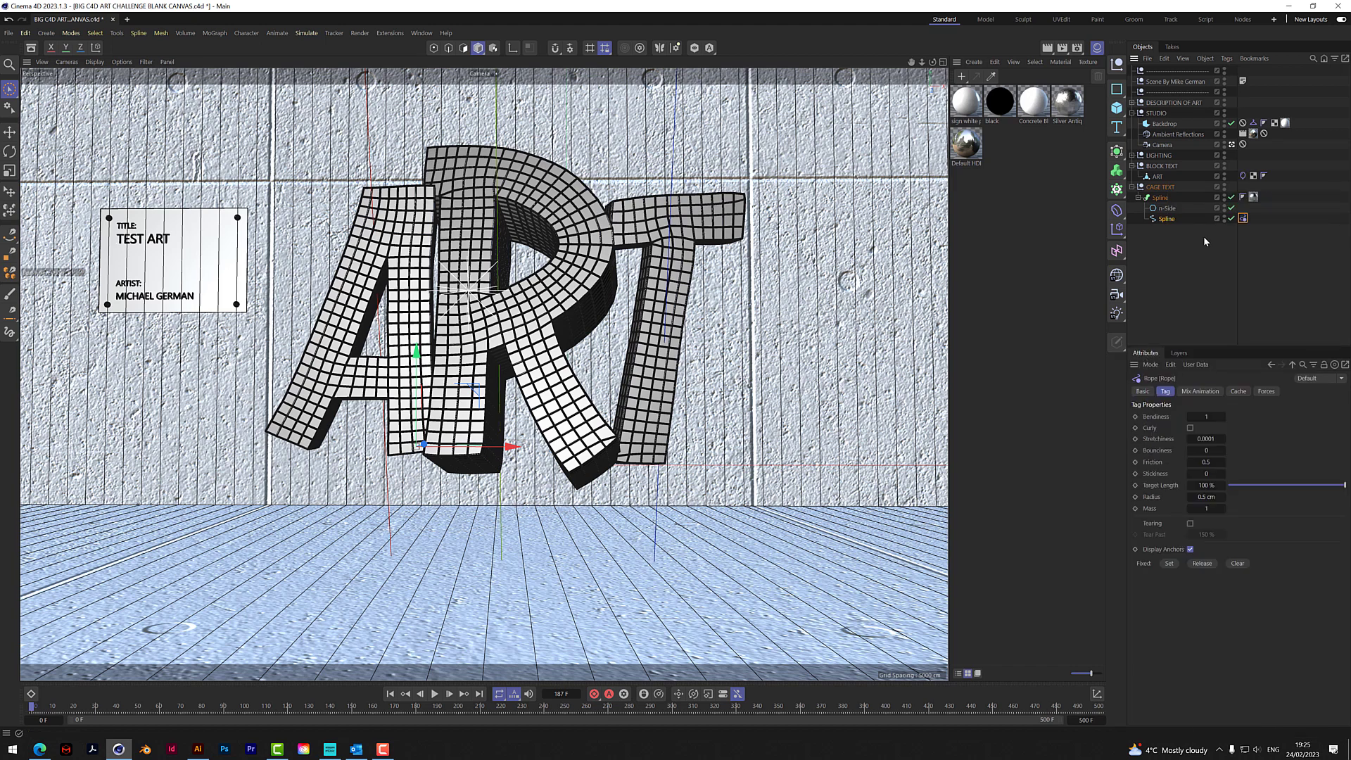
pyautogui.click(435, 694)
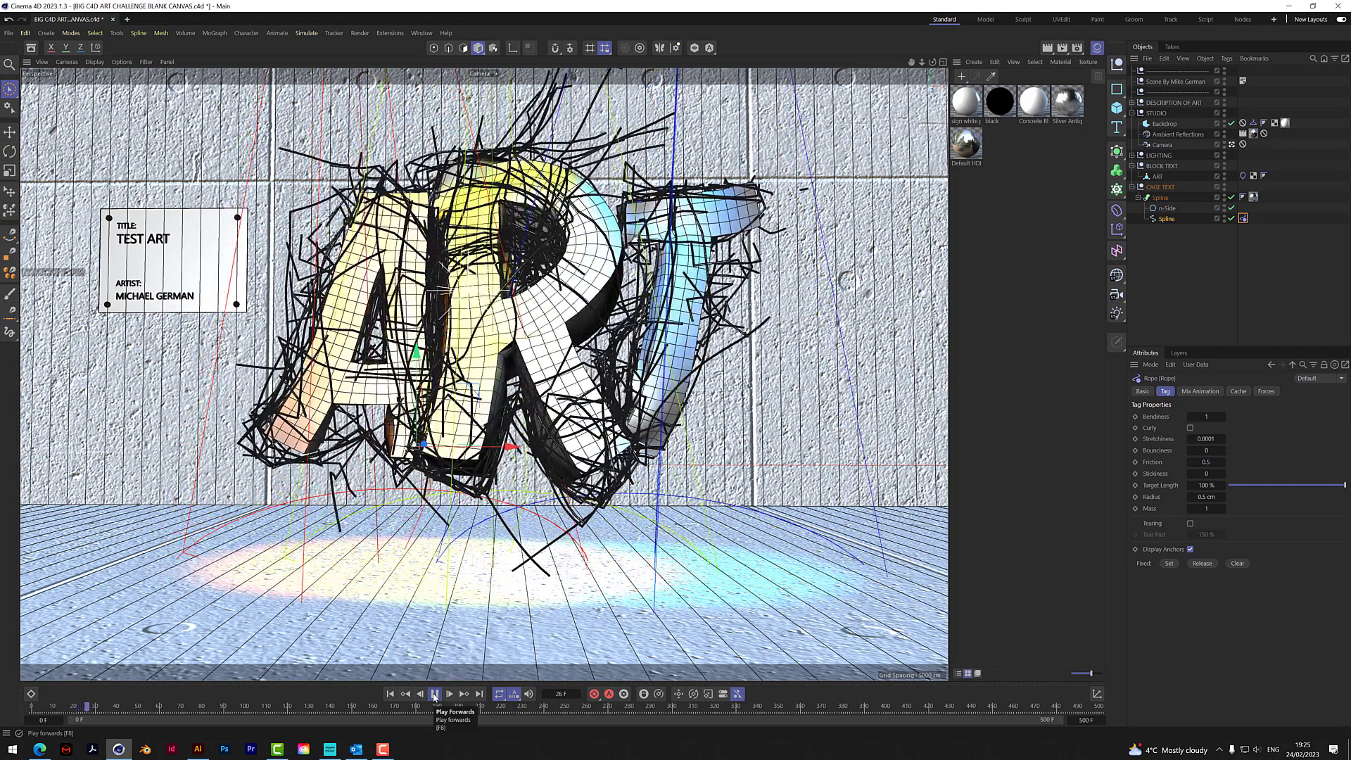
pyautogui.click(435, 694)
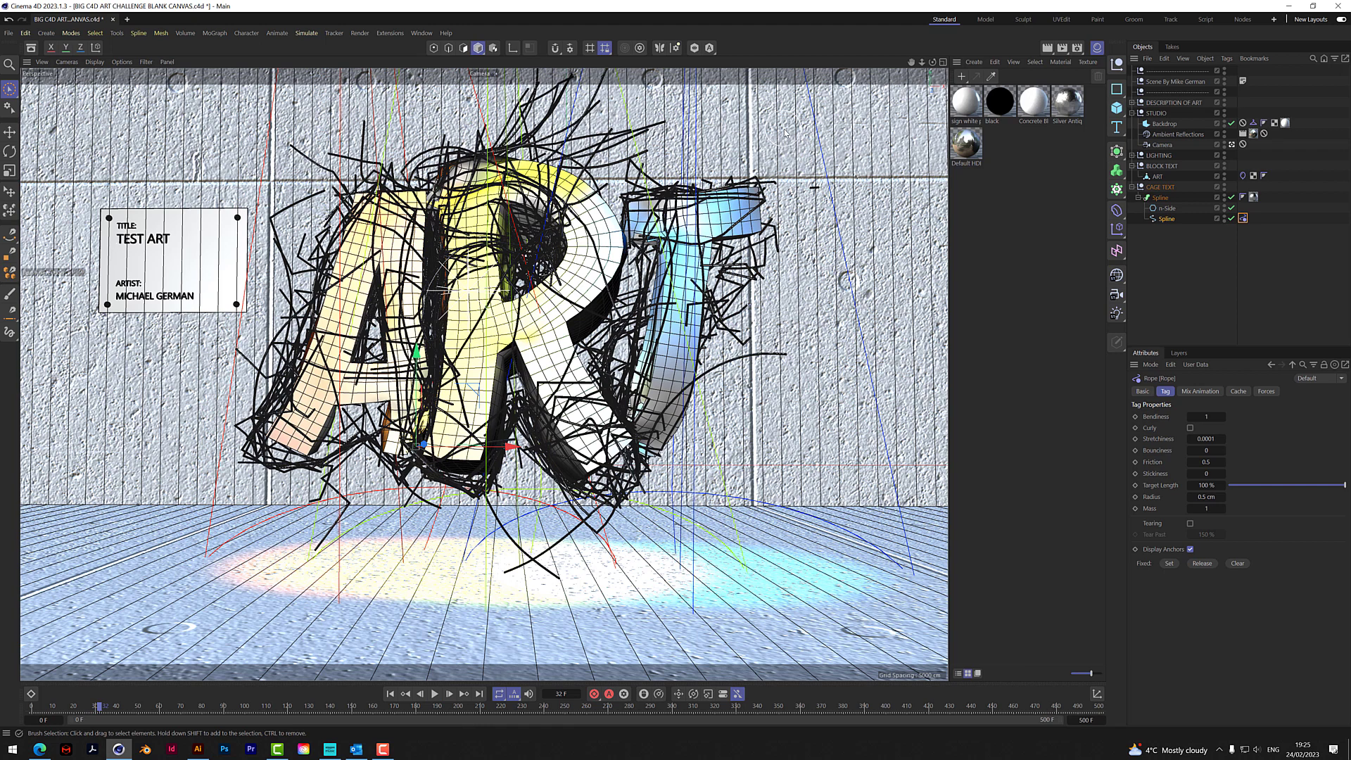
pyautogui.click(390, 695)
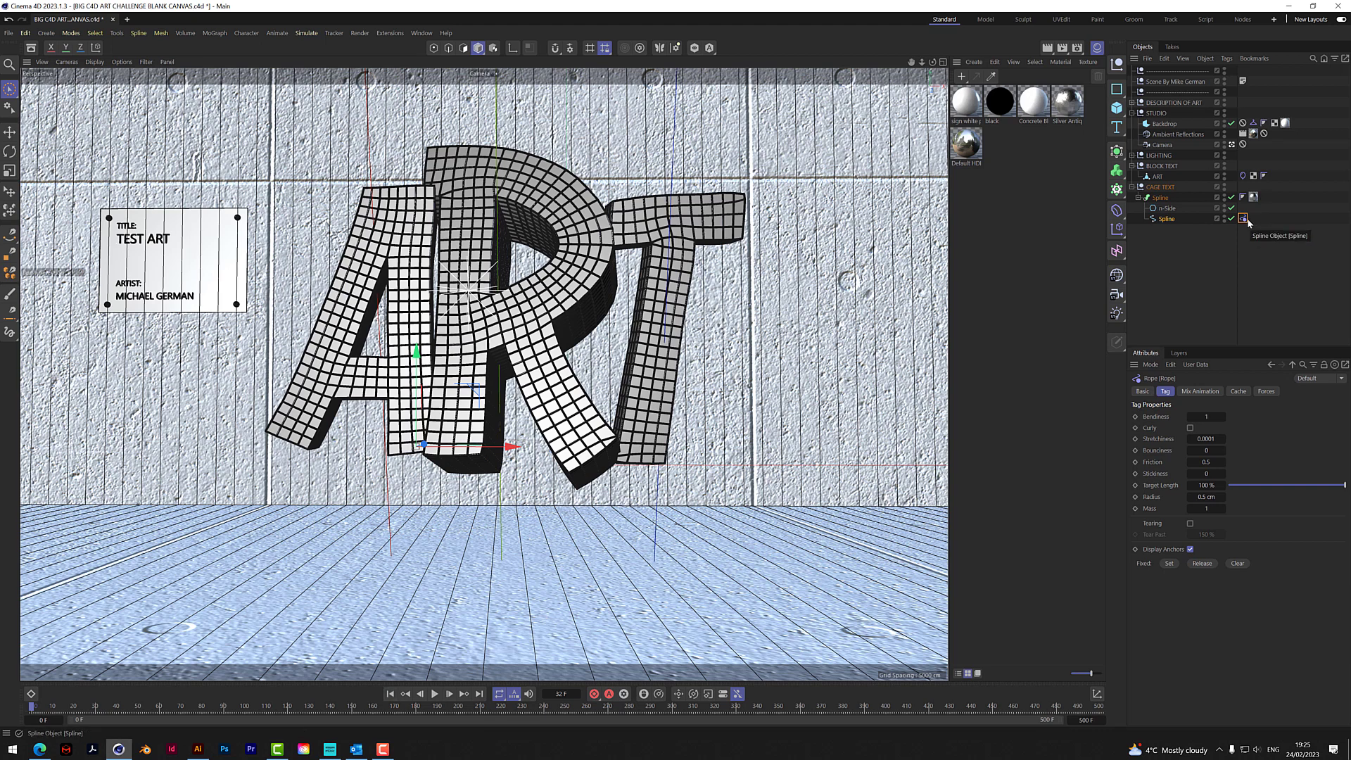
# Add a Connector tag to the cage Spline with Same Object on, Other Objects off, Update Live on
pyautogui.rightClick(1172, 220)
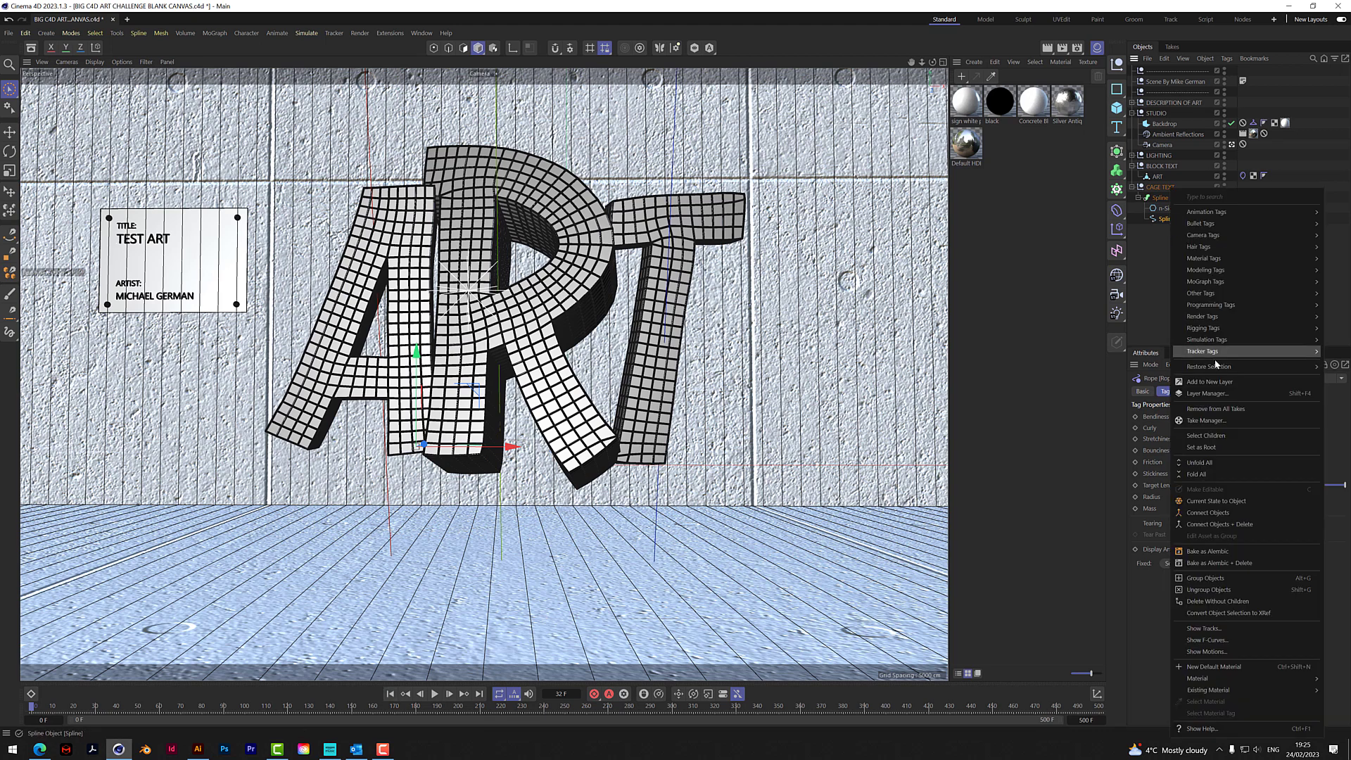
pyautogui.moveTo(1210, 346)
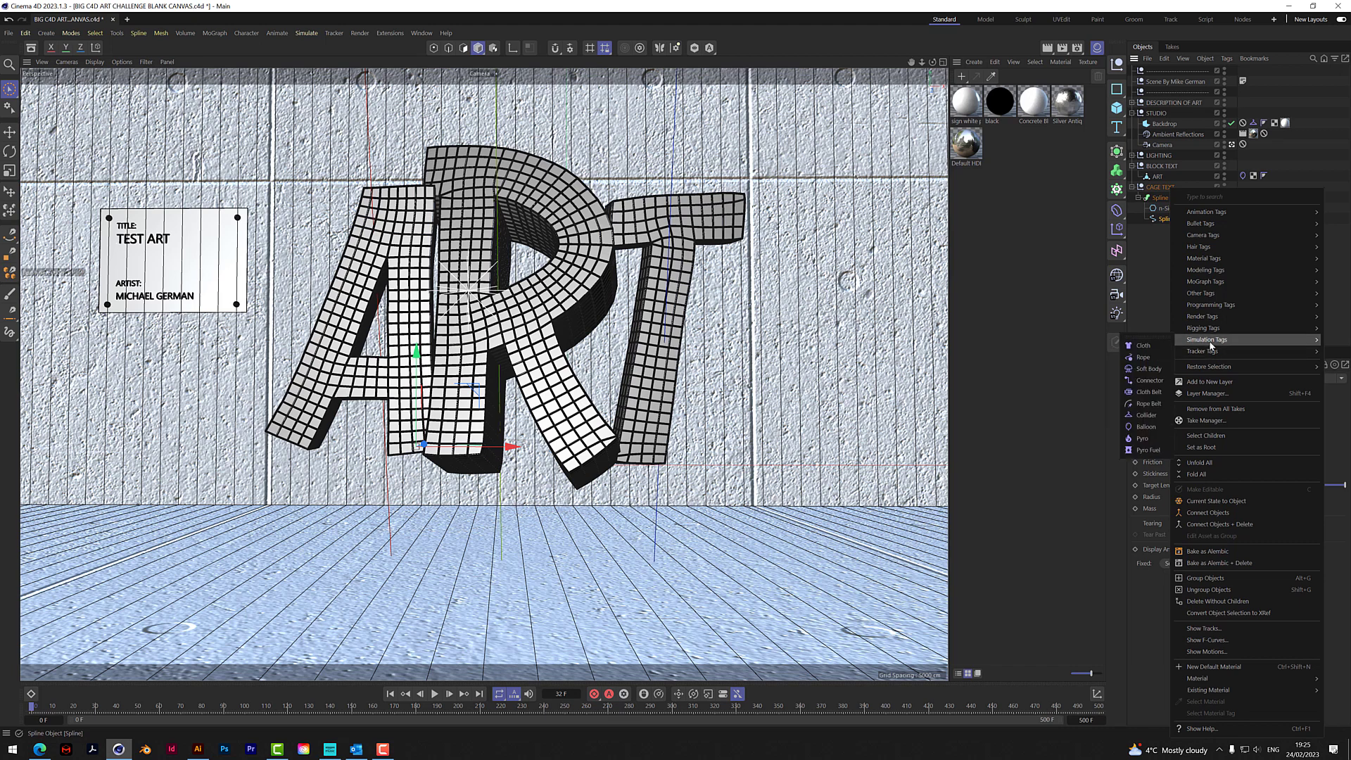
pyautogui.click(1150, 380)
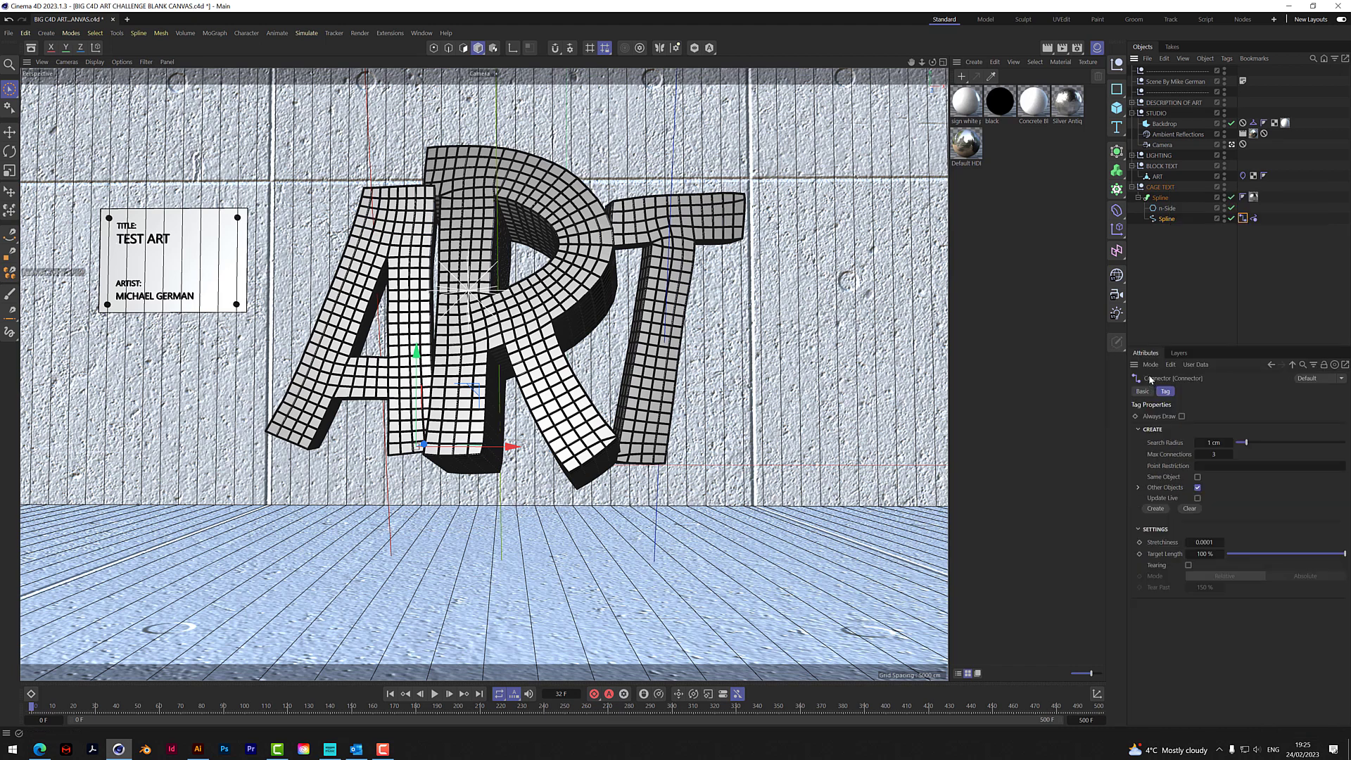
pyautogui.click(1197, 477)
pyautogui.click(1198, 490)
pyautogui.click(1196, 498)
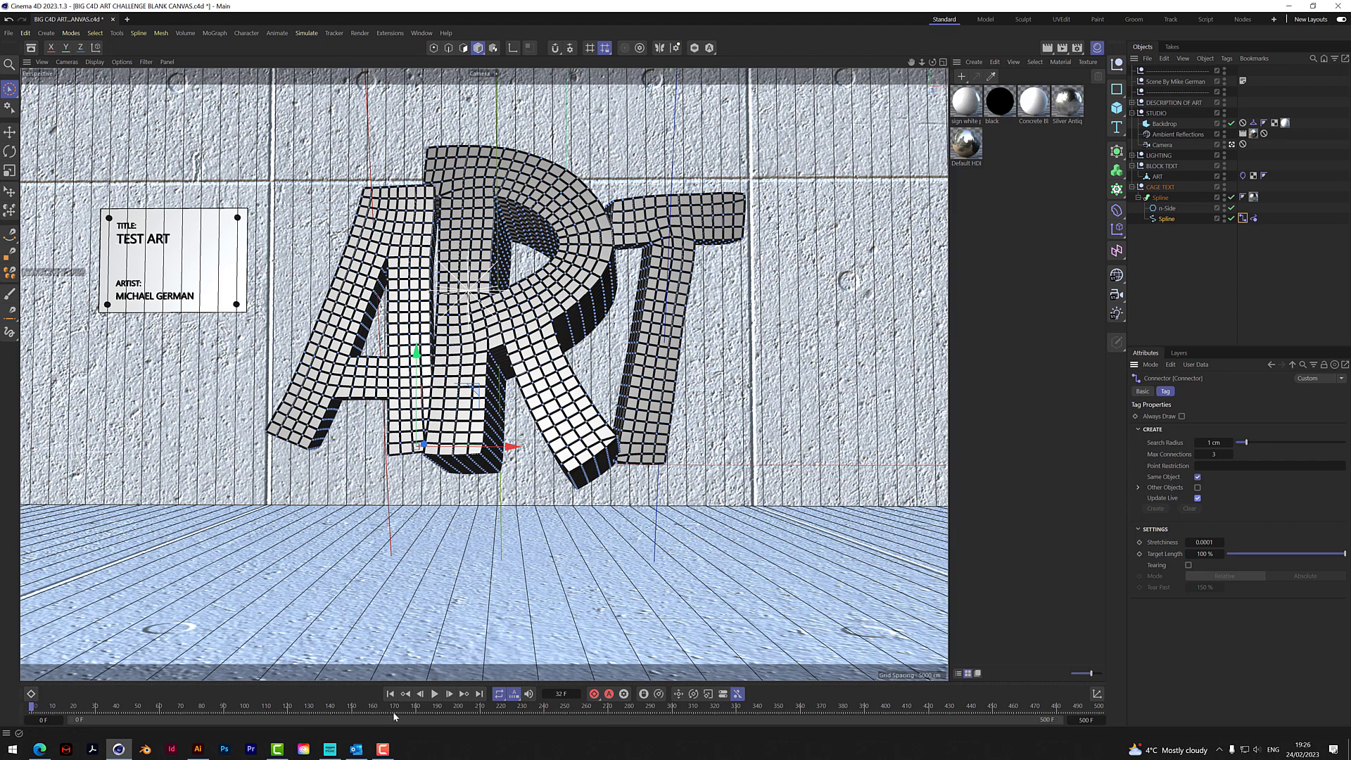
pyautogui.click(1165, 309)
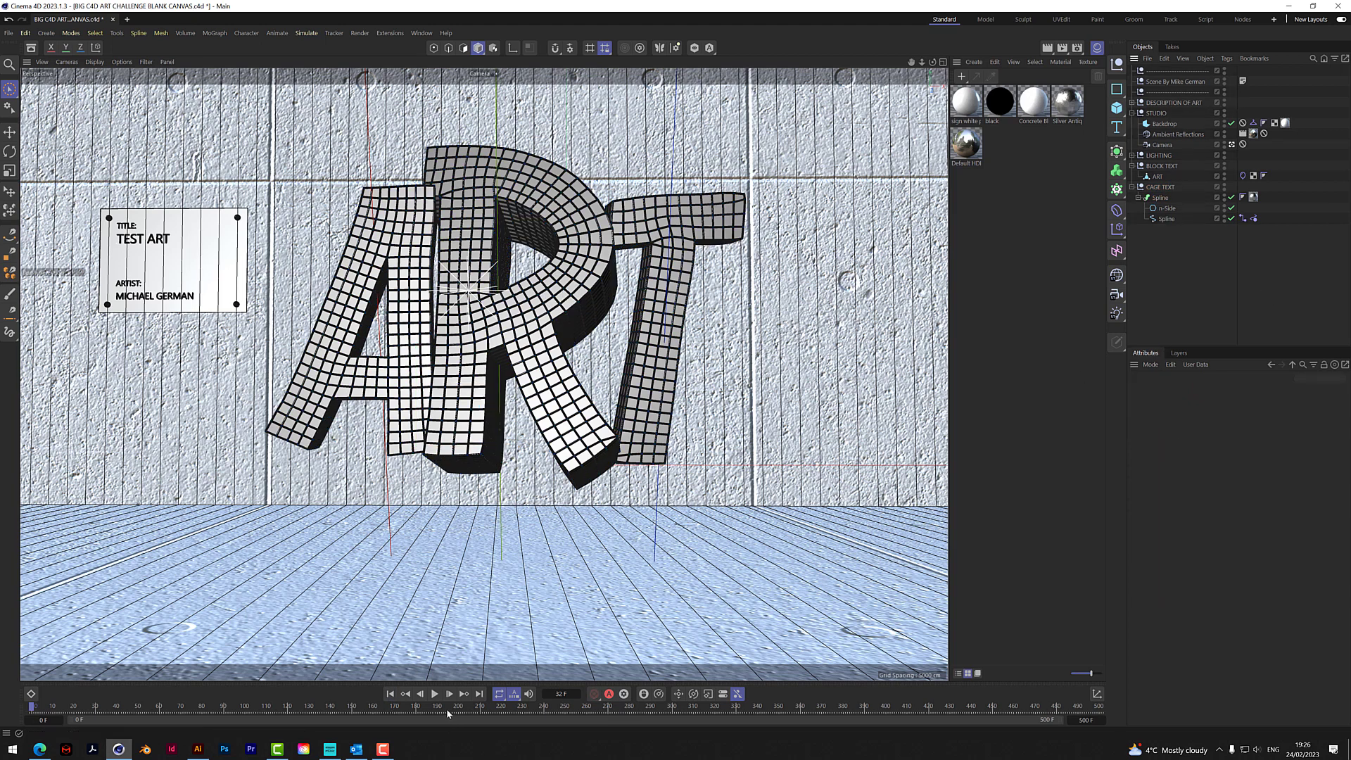
pyautogui.click(433, 695)
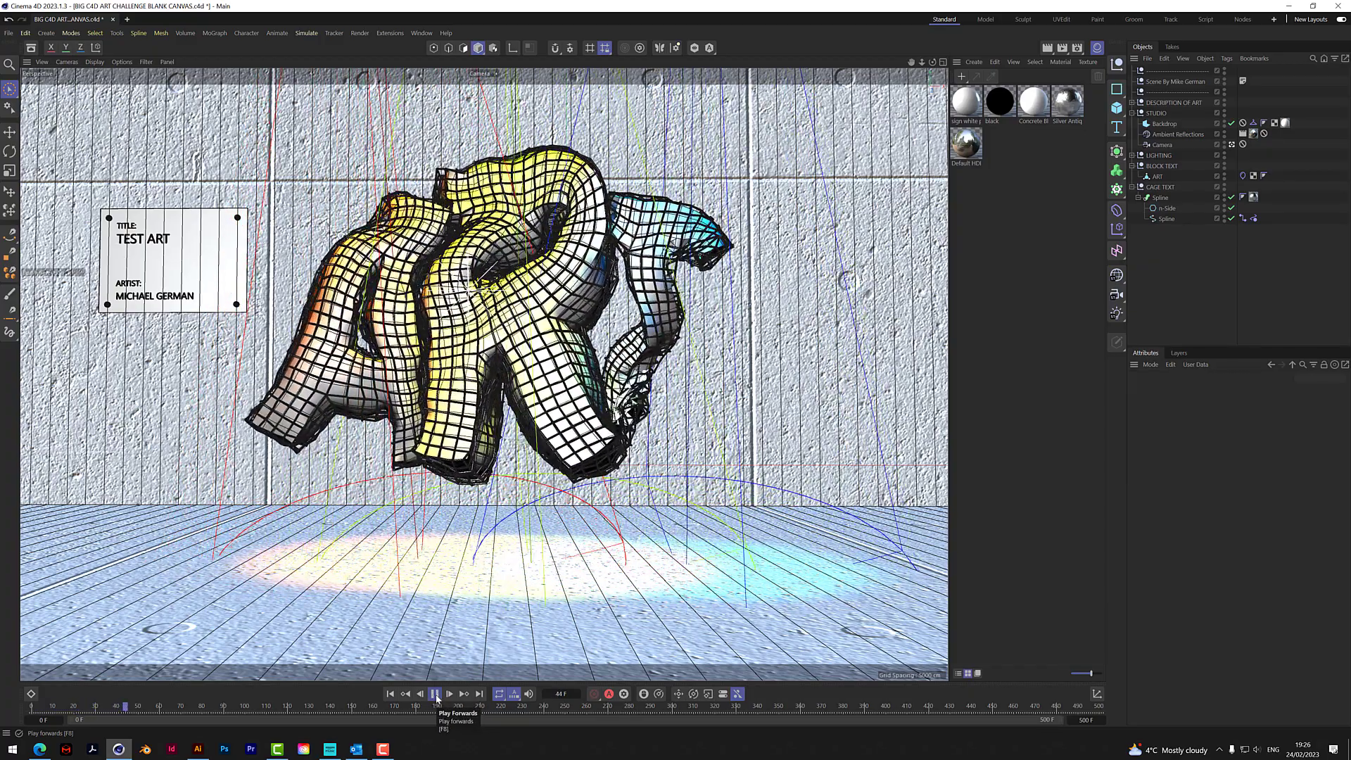
pyautogui.click(436, 694)
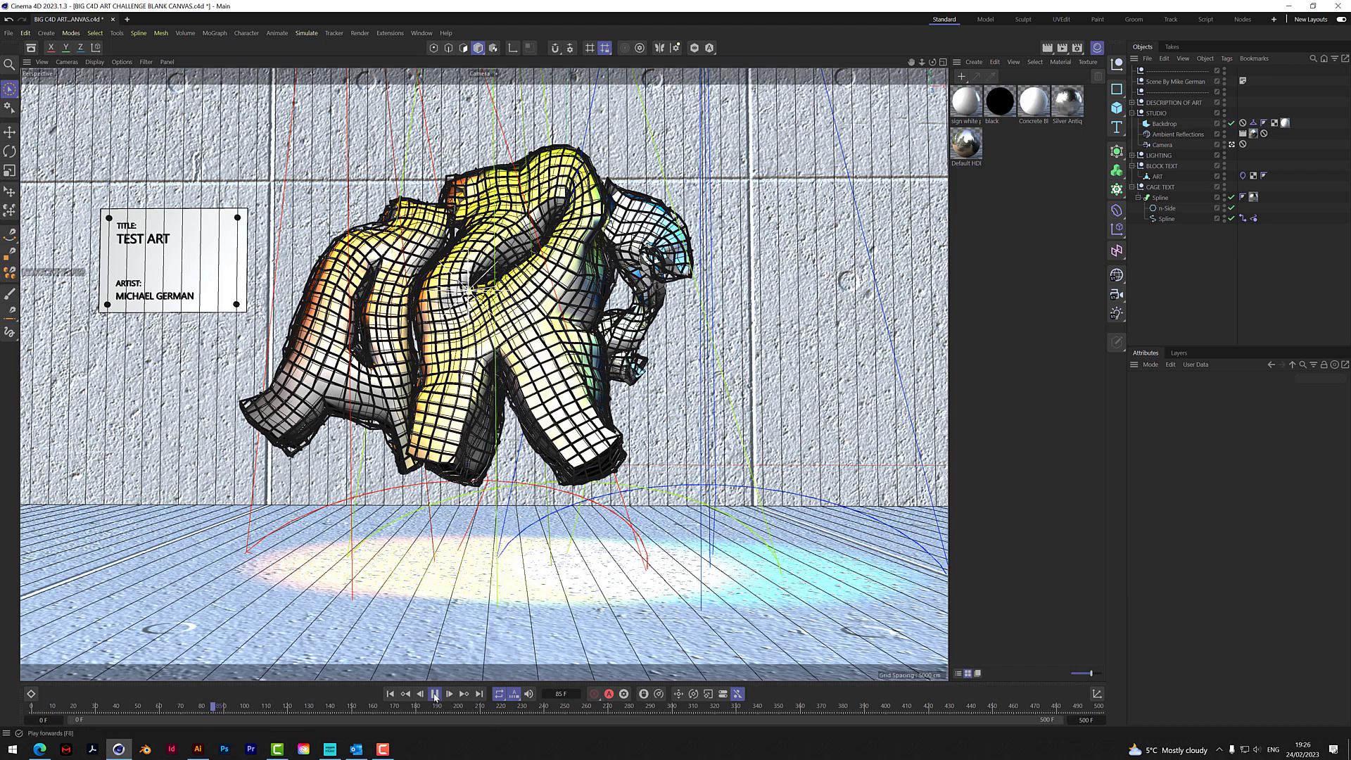
pyautogui.click(435, 695)
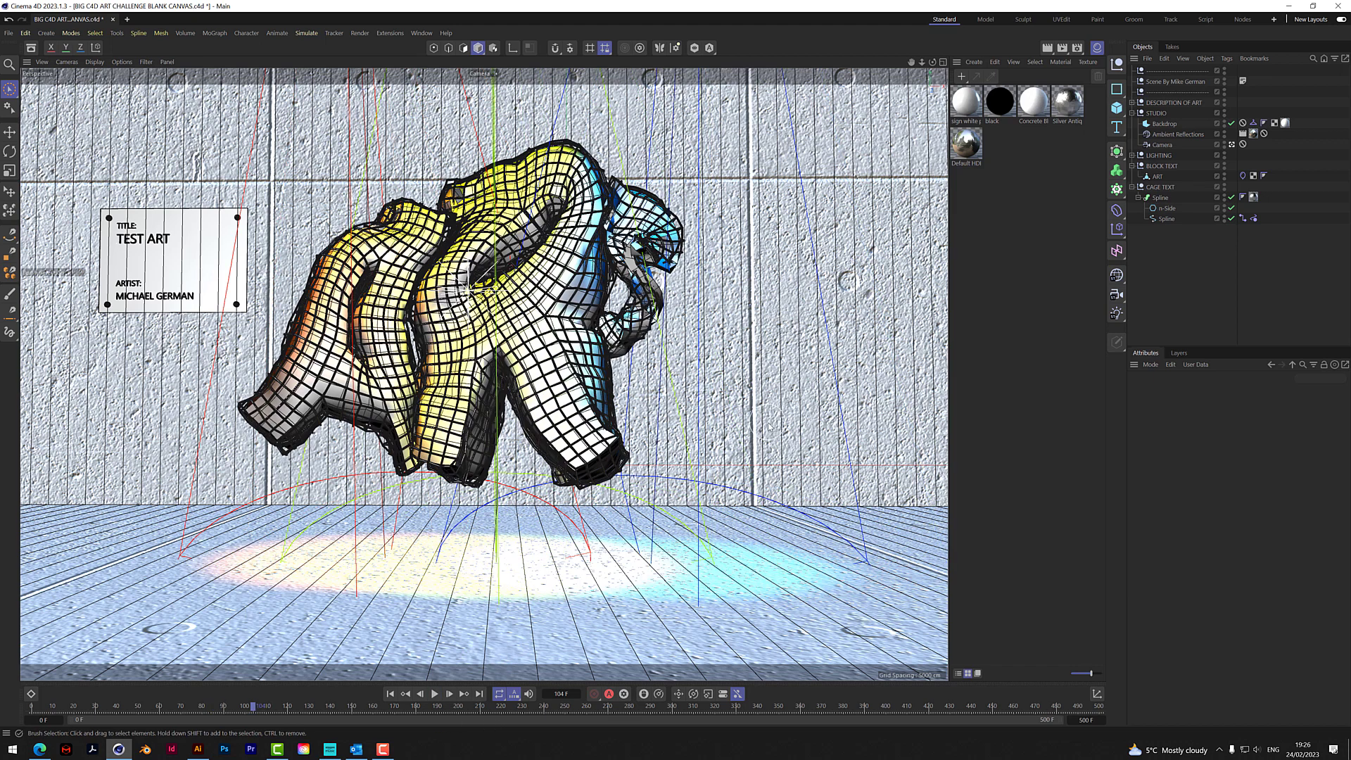
pyautogui.click(390, 694)
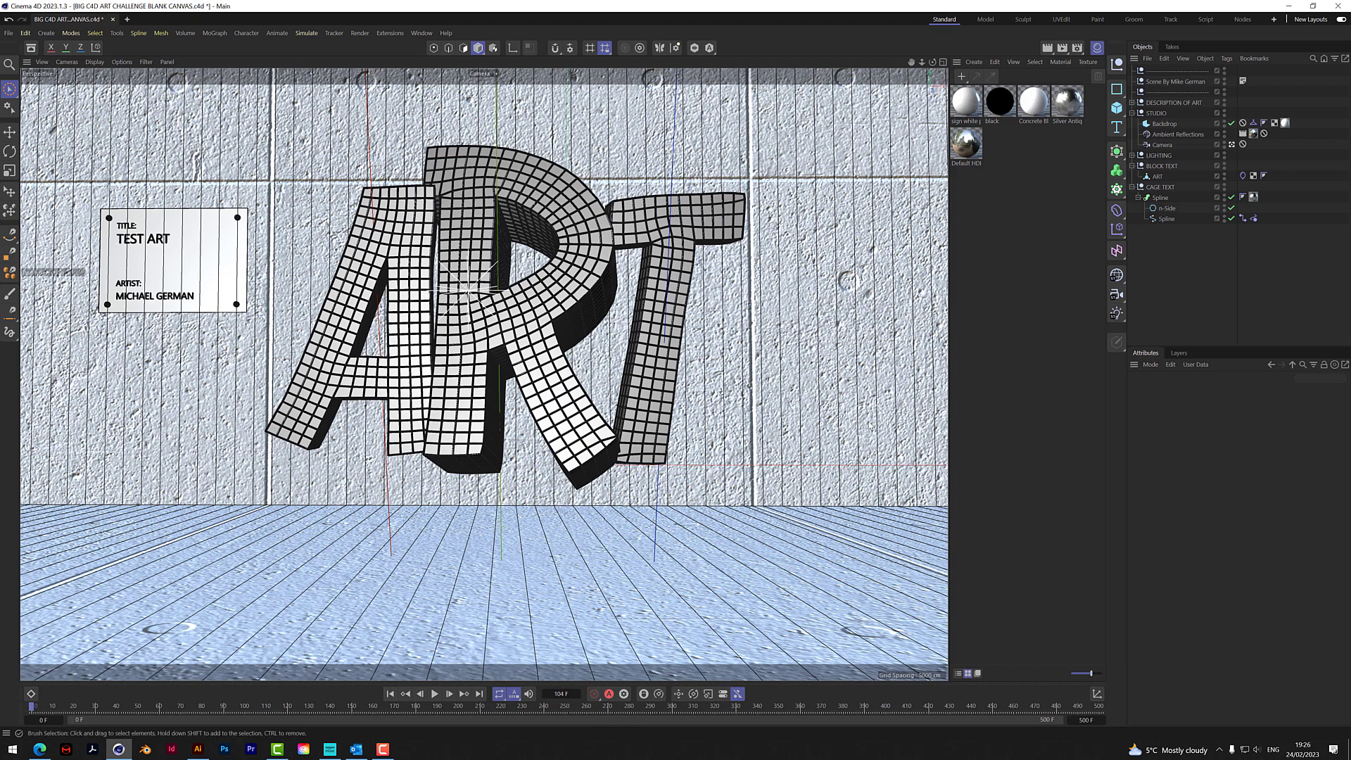
# Set simulation gravity to -981 cm, play the letters falling, then rewind
pyautogui.hotkey('ctrl', 'd')
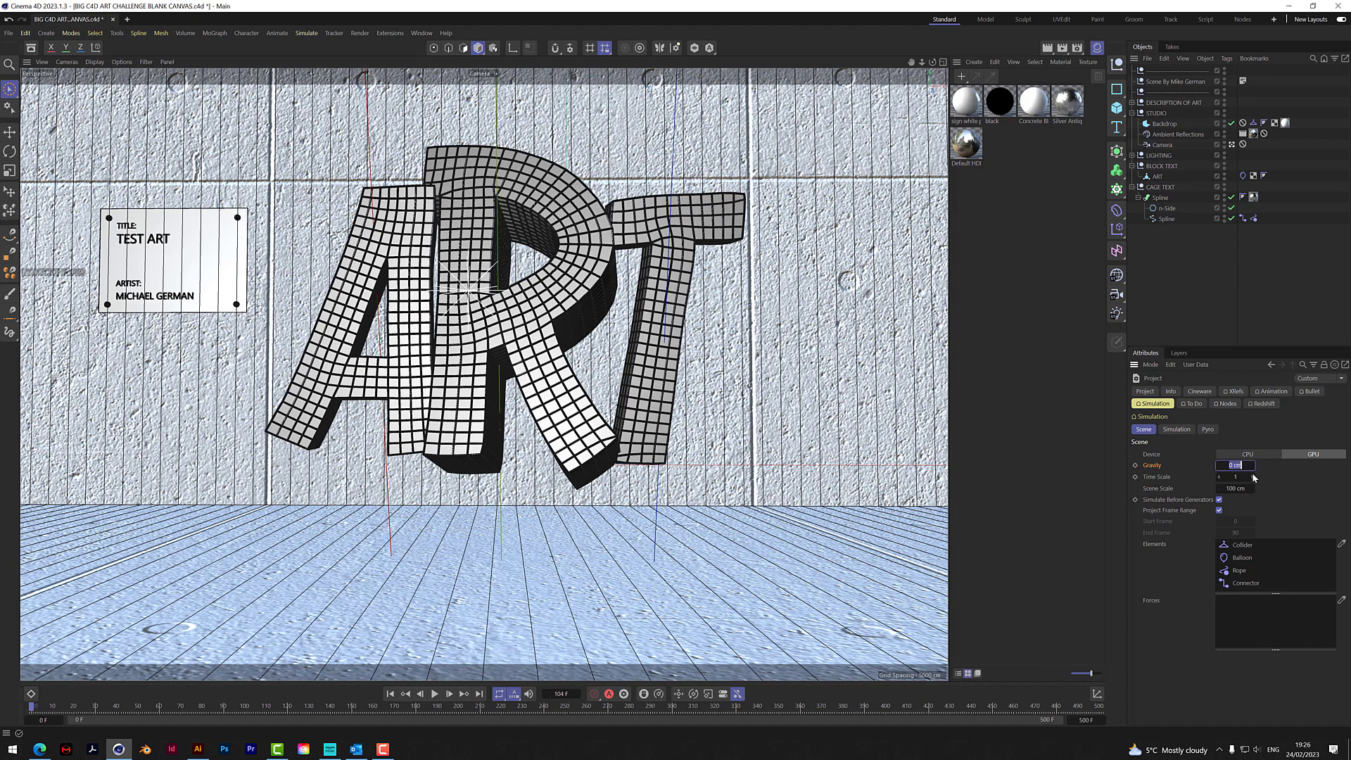
pyautogui.press('BackSpace')
pyautogui.write('-981')
pyautogui.press('Return')
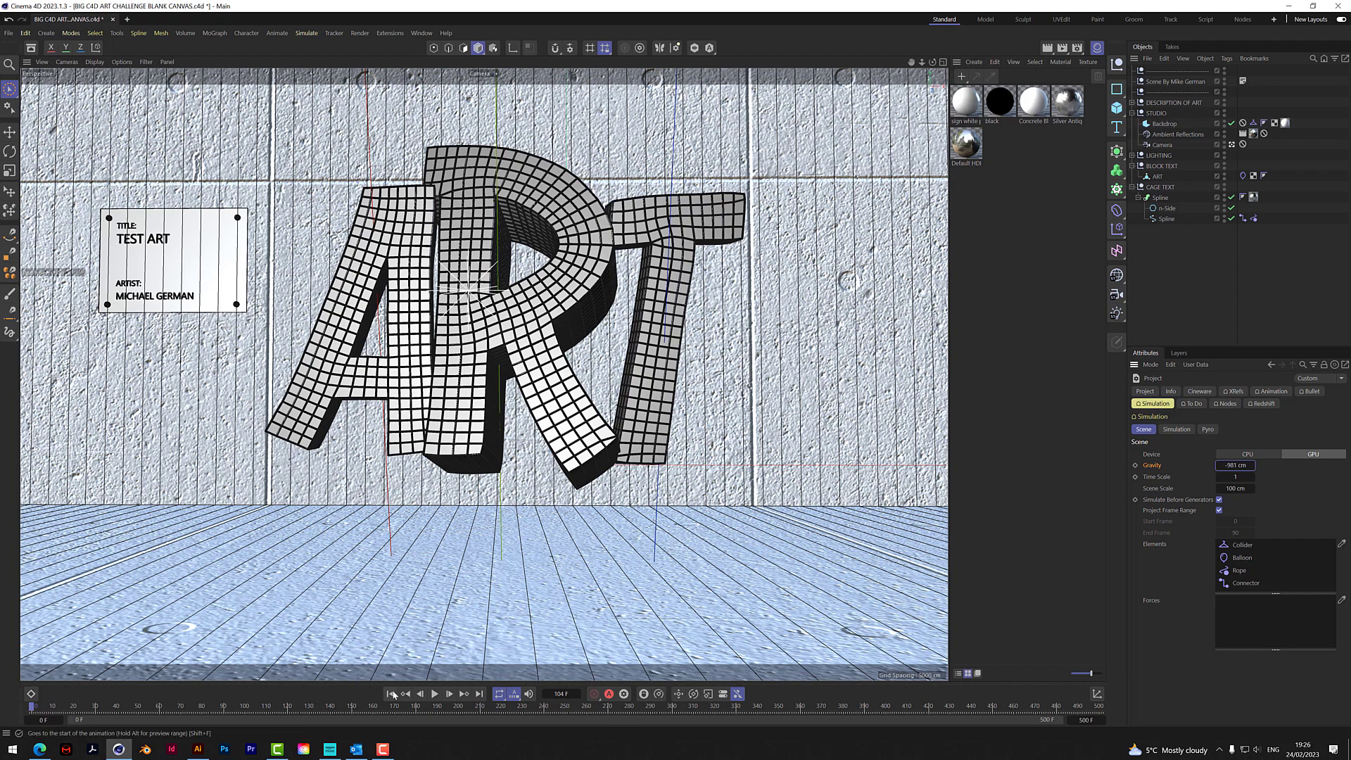
pyautogui.click(435, 694)
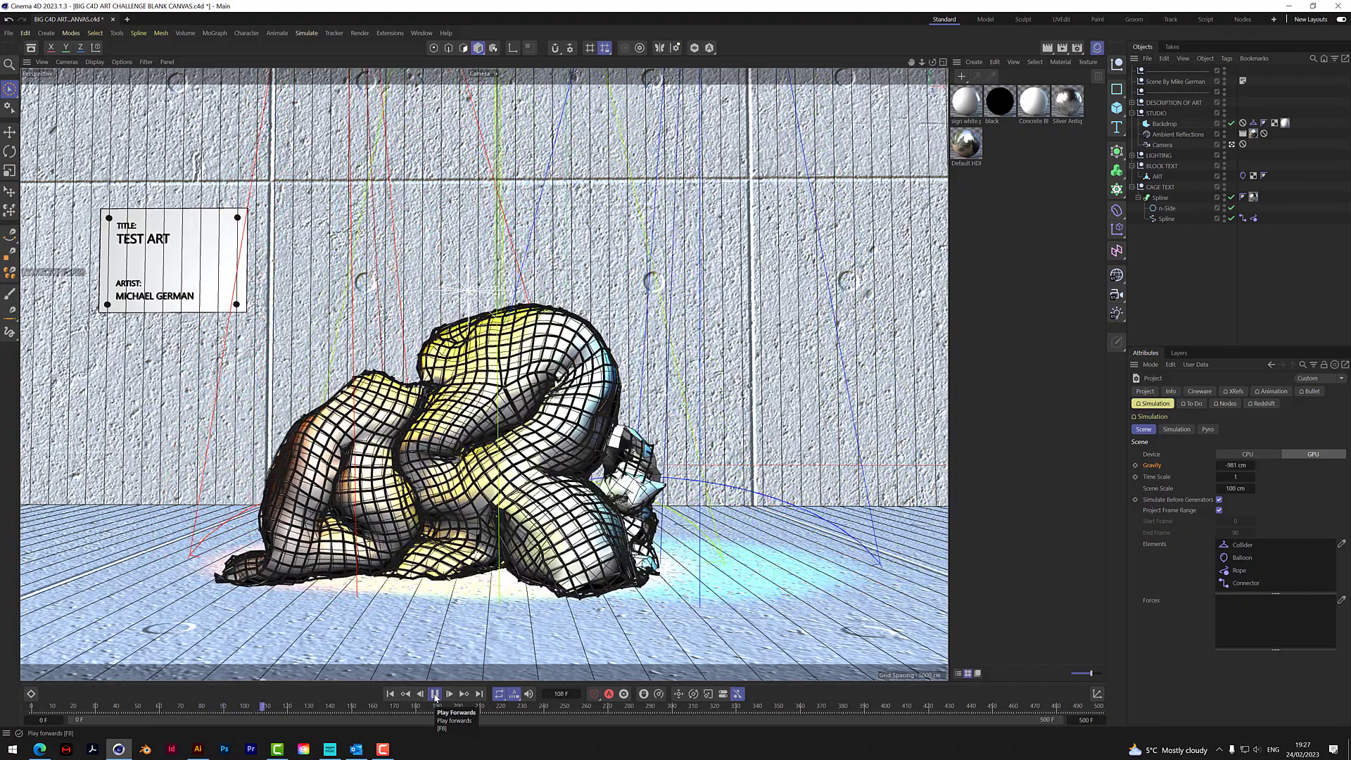
pyautogui.click(435, 694)
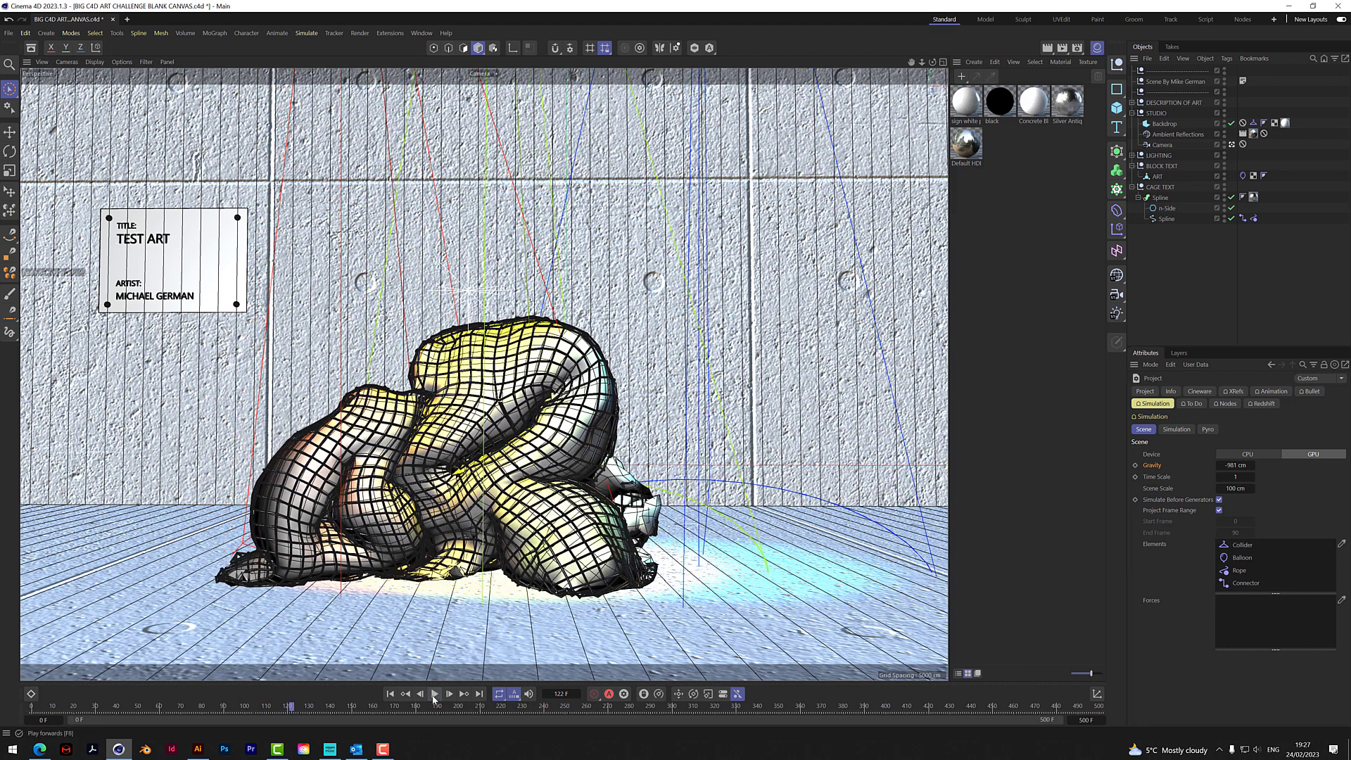
pyautogui.click(389, 694)
# Reset the simulation gravity to 0 cm
pyautogui.click(1240, 465)
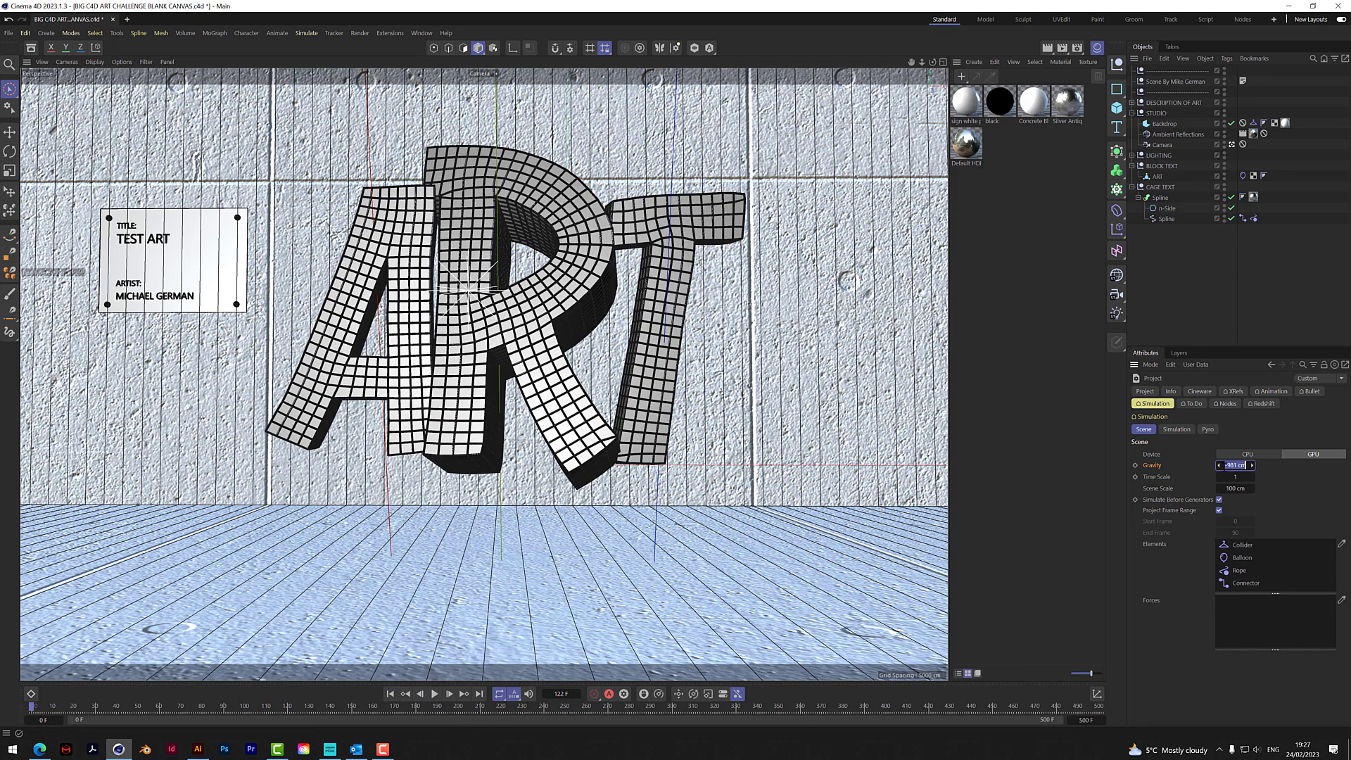
pyautogui.write('0')
pyautogui.press('Return')
# Set the Balloon tag's Bendiness to 555, Stretchiness to 5 and Target Length to 150 %
pyautogui.click(1242, 176)
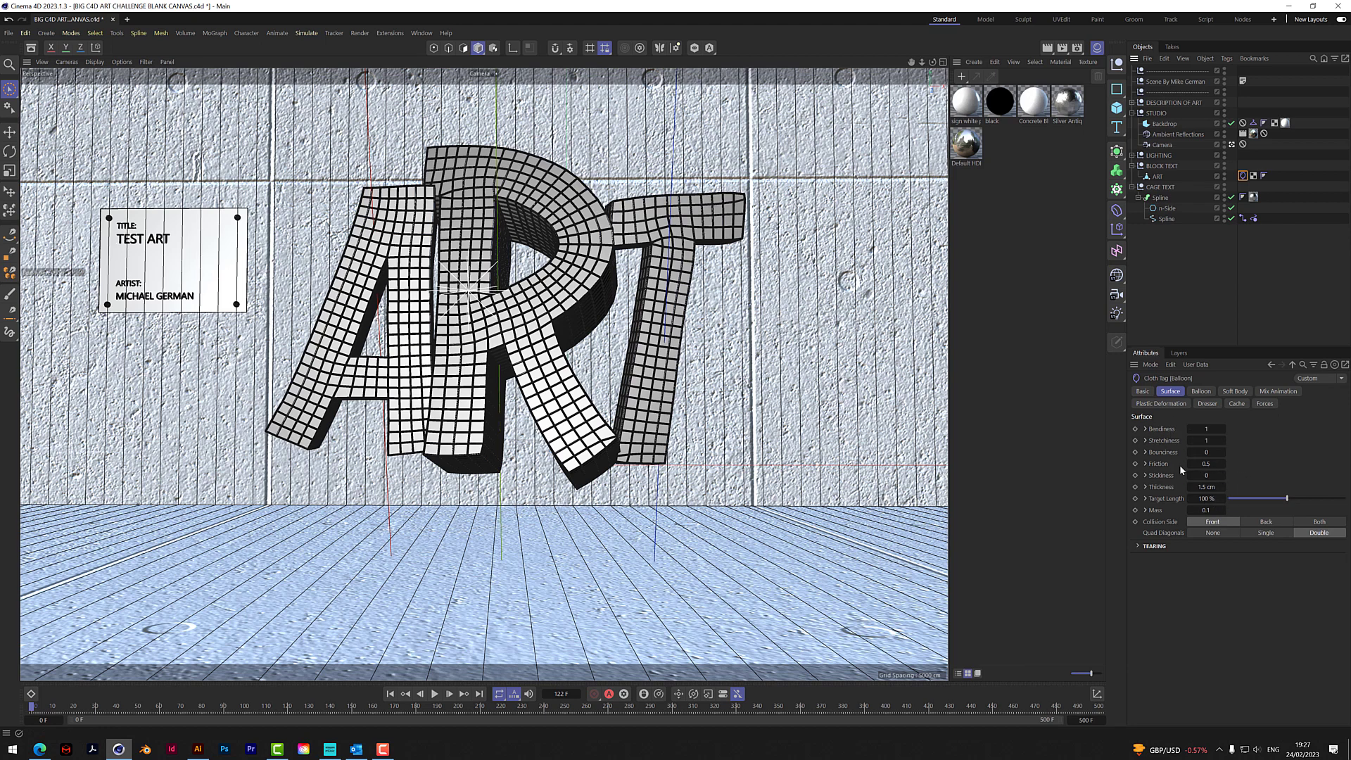
pyautogui.click(1205, 430)
pyautogui.write('555')
pyautogui.press('Tab')
pyautogui.write('5')
pyautogui.click(1209, 499)
pyautogui.write('150')
pyautogui.press('Return')
# Set Overpressure to 1.3 and Expansion Time to 60 F
pyautogui.click(1200, 391)
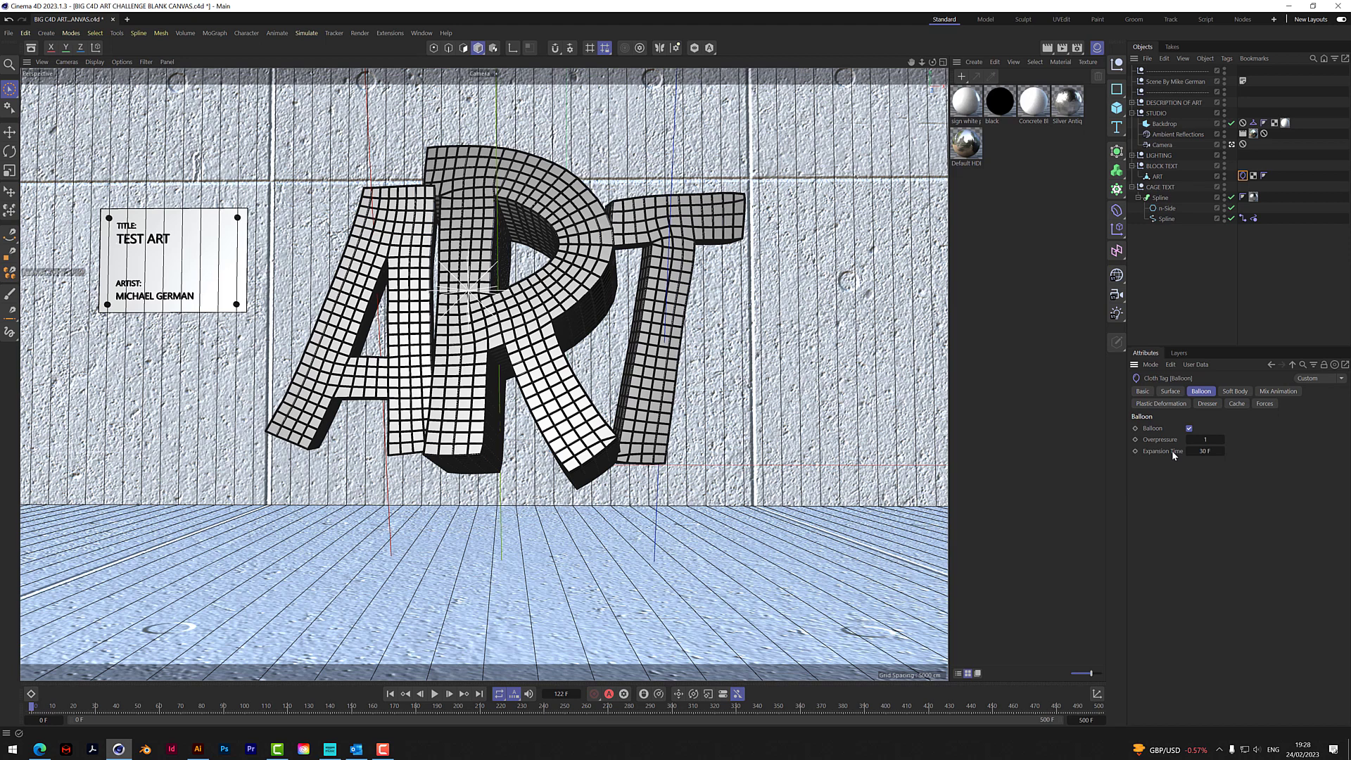
pyautogui.click(1207, 439)
pyautogui.click(1213, 451)
pyautogui.write('60')
# Preview the inflation with the new balloon settings, show Surface settings, and rewind to frame 0
pyautogui.click(390, 694)
pyautogui.click(434, 693)
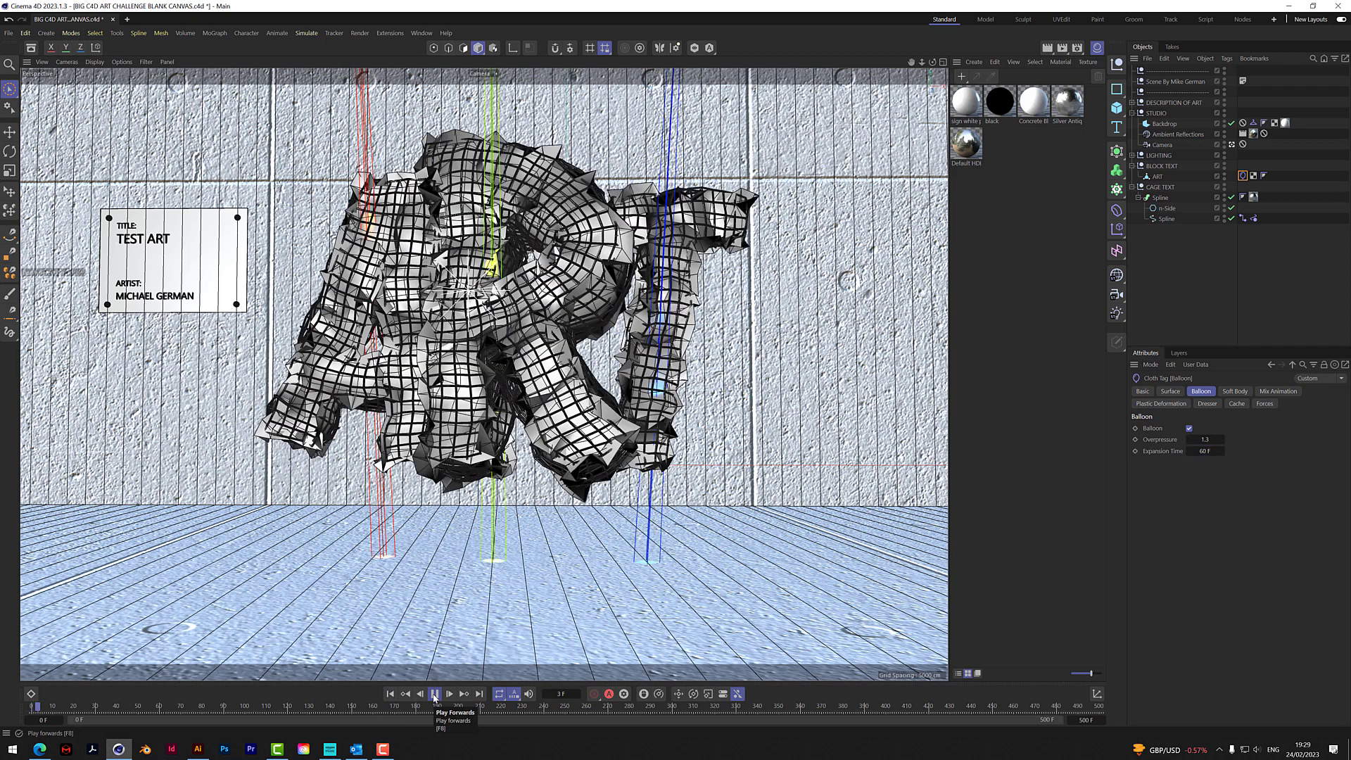
pyautogui.click(393, 695)
pyautogui.click(435, 695)
pyautogui.click(438, 695)
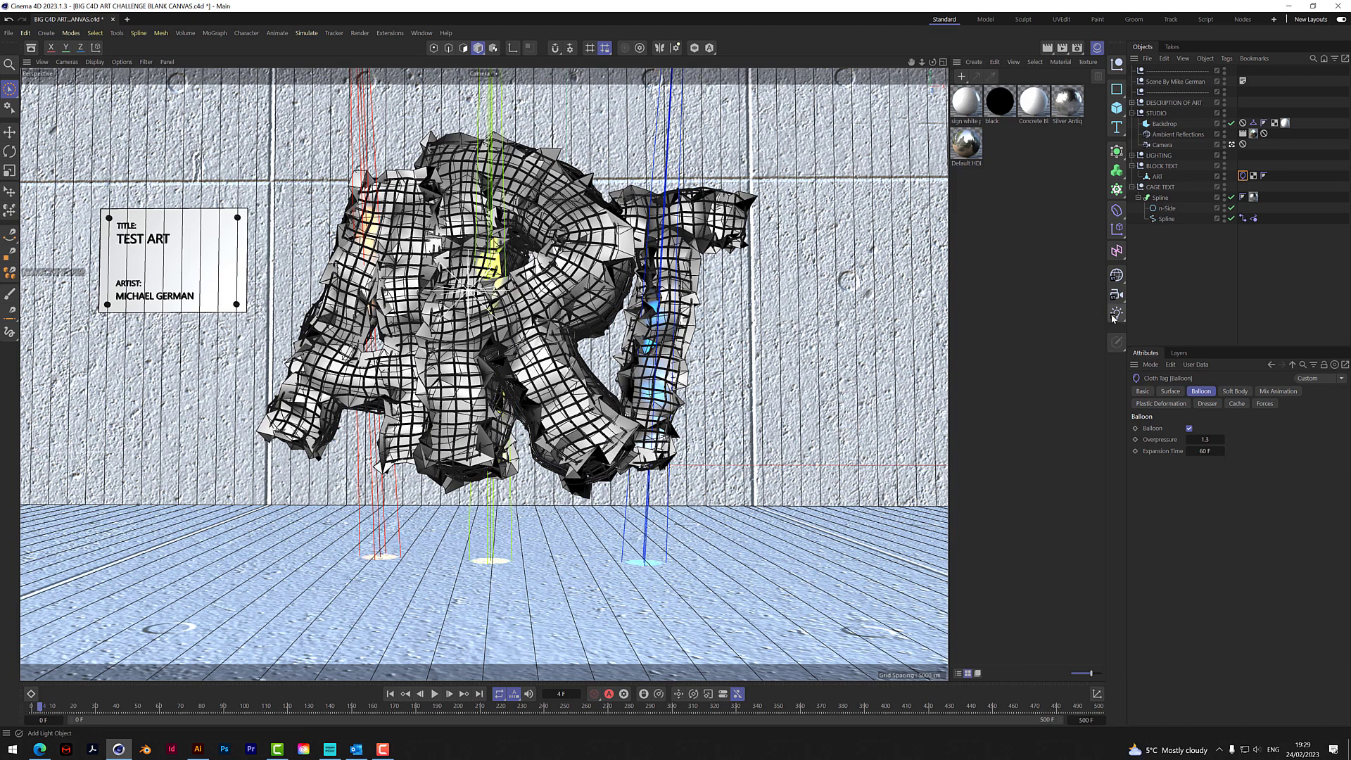
pyautogui.click(1169, 392)
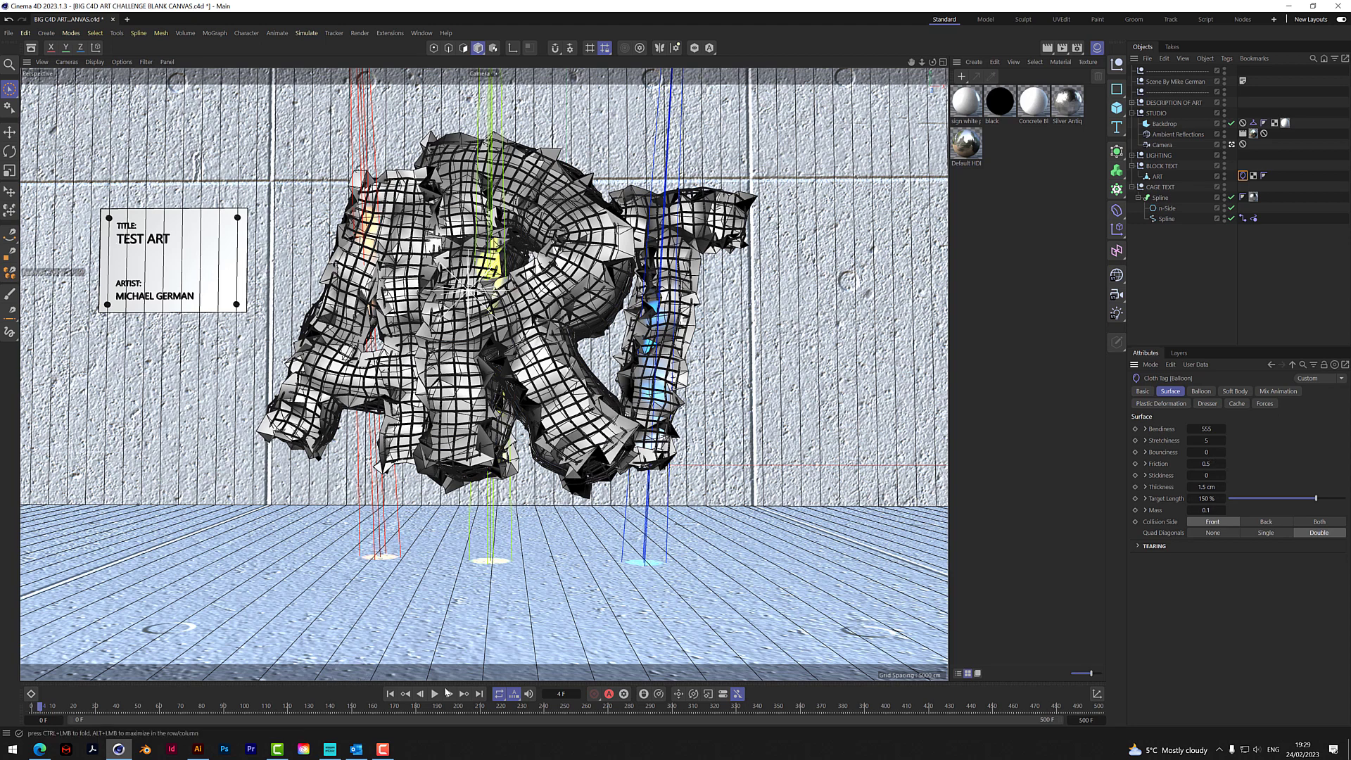
pyautogui.click(392, 694)
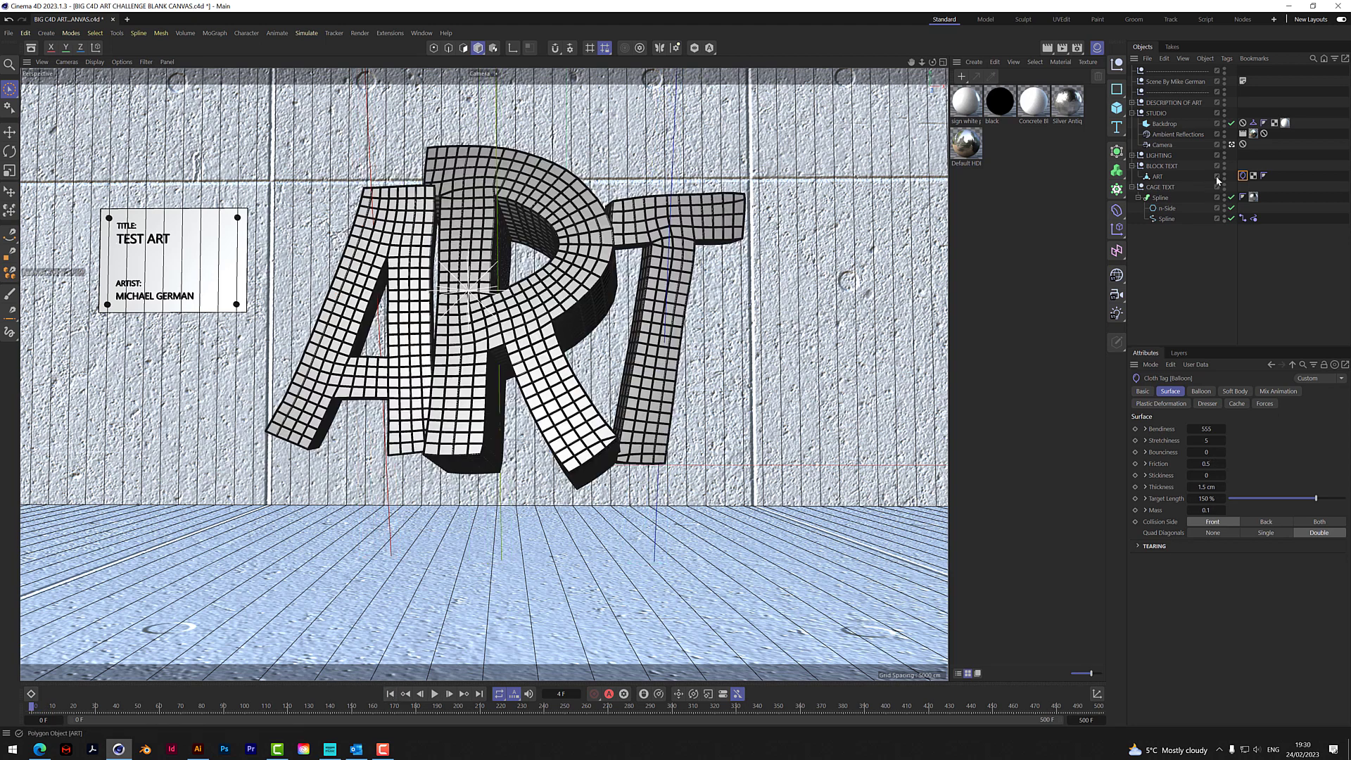
# Add a Vertex Map tag to the ART object
pyautogui.click(1157, 177)
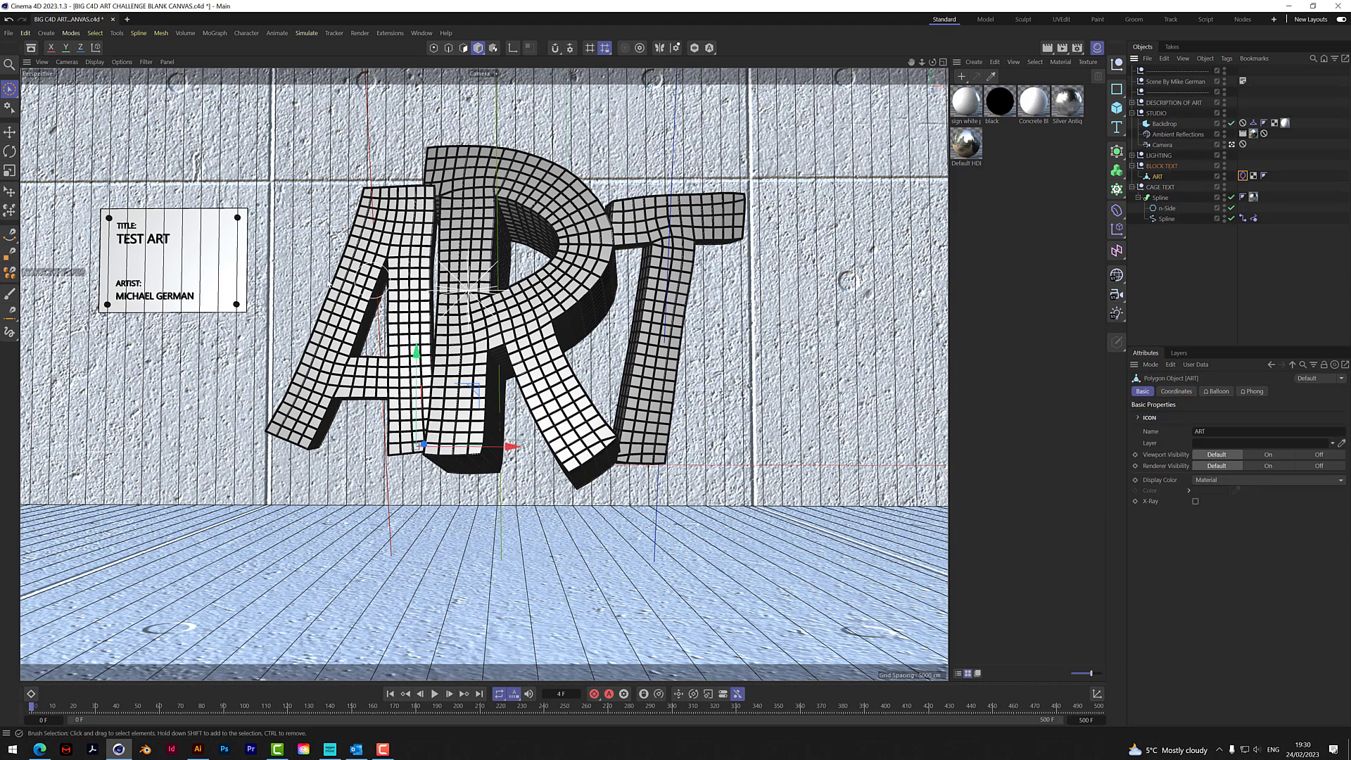
pyautogui.rightClick(1157, 174)
pyautogui.moveTo(1200, 286)
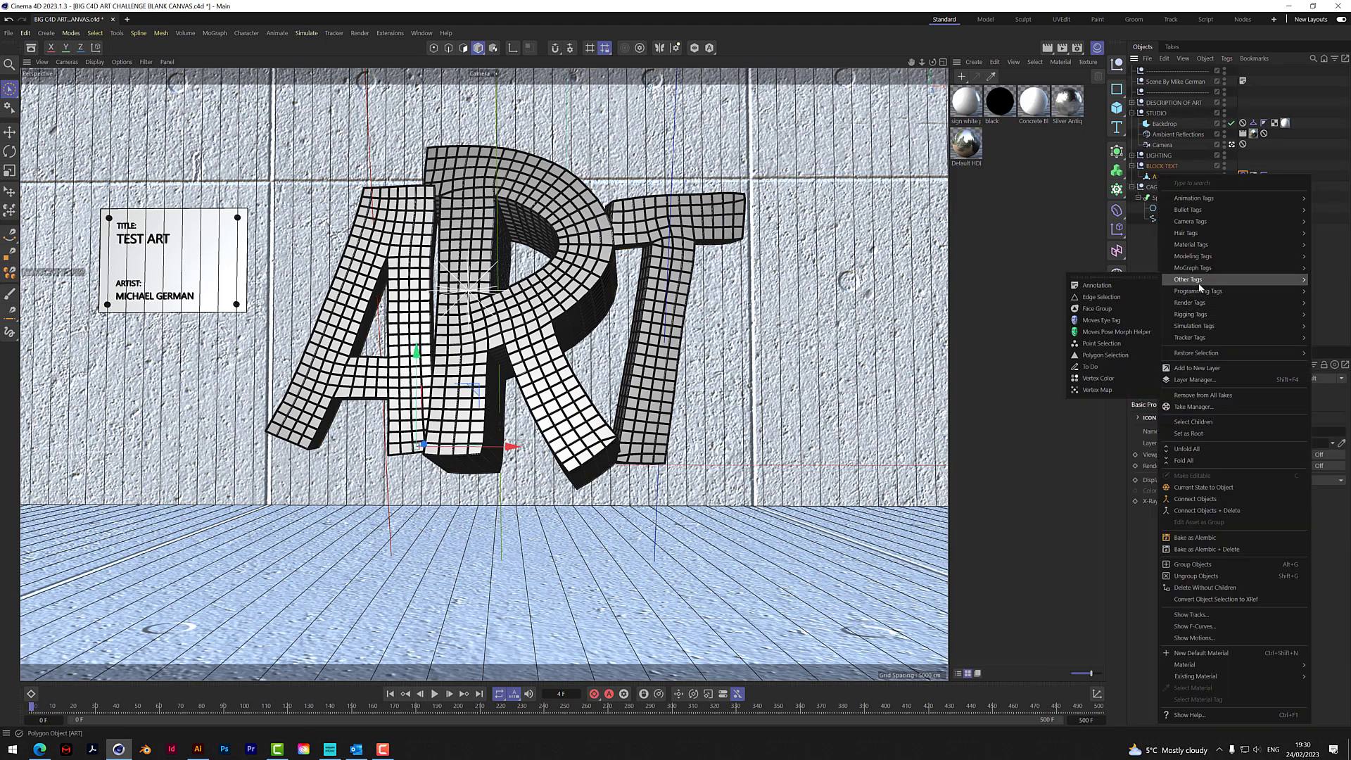
pyautogui.click(1099, 390)
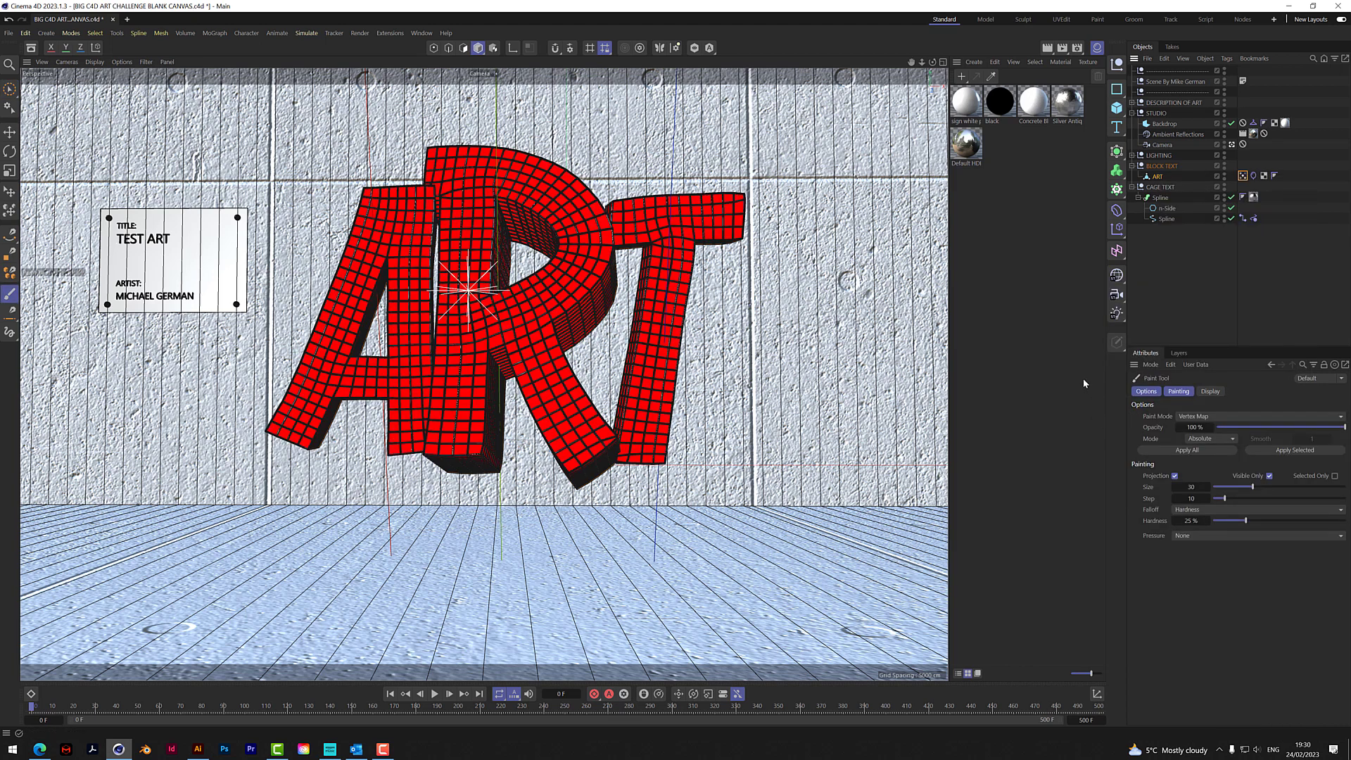
# Enable Use Fields on the vertex map and set its Freeze layer to Grow mode
pyautogui.click(1243, 177)
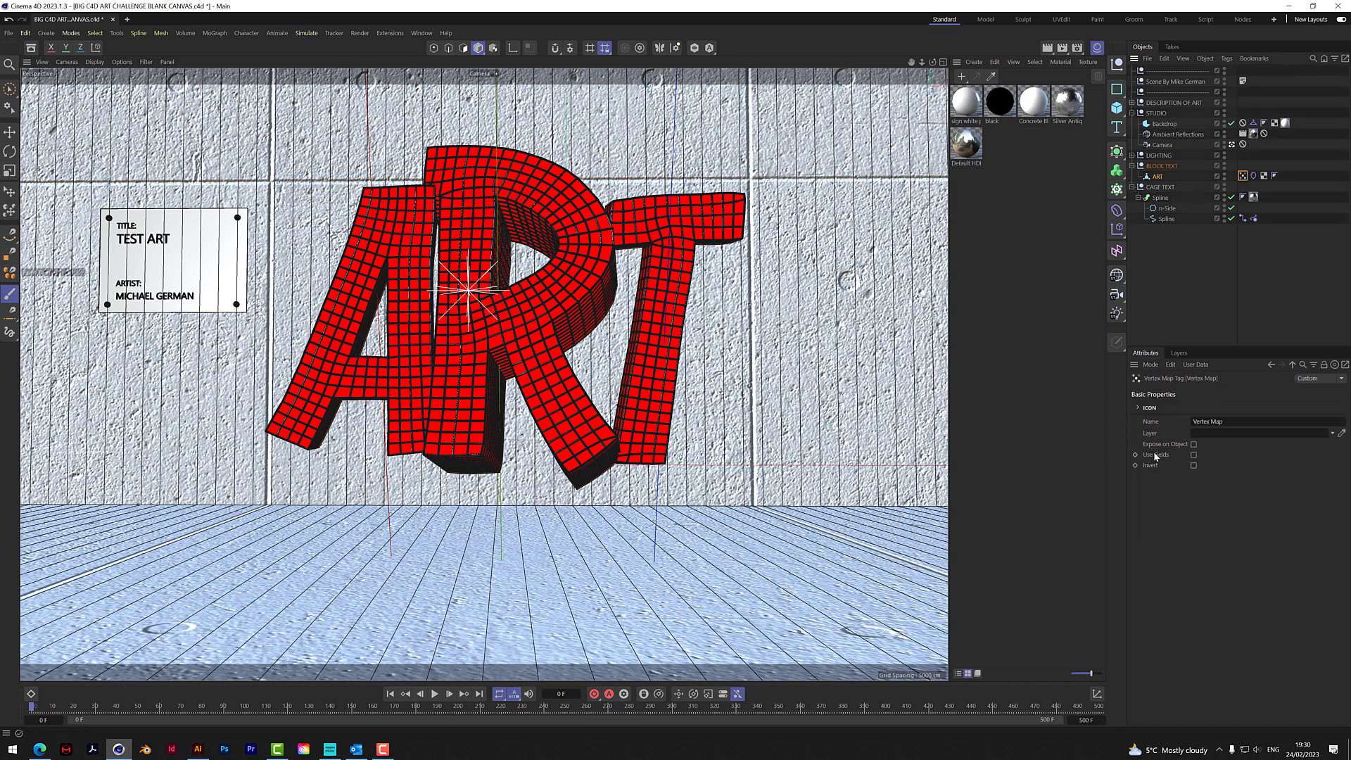
pyautogui.click(1193, 455)
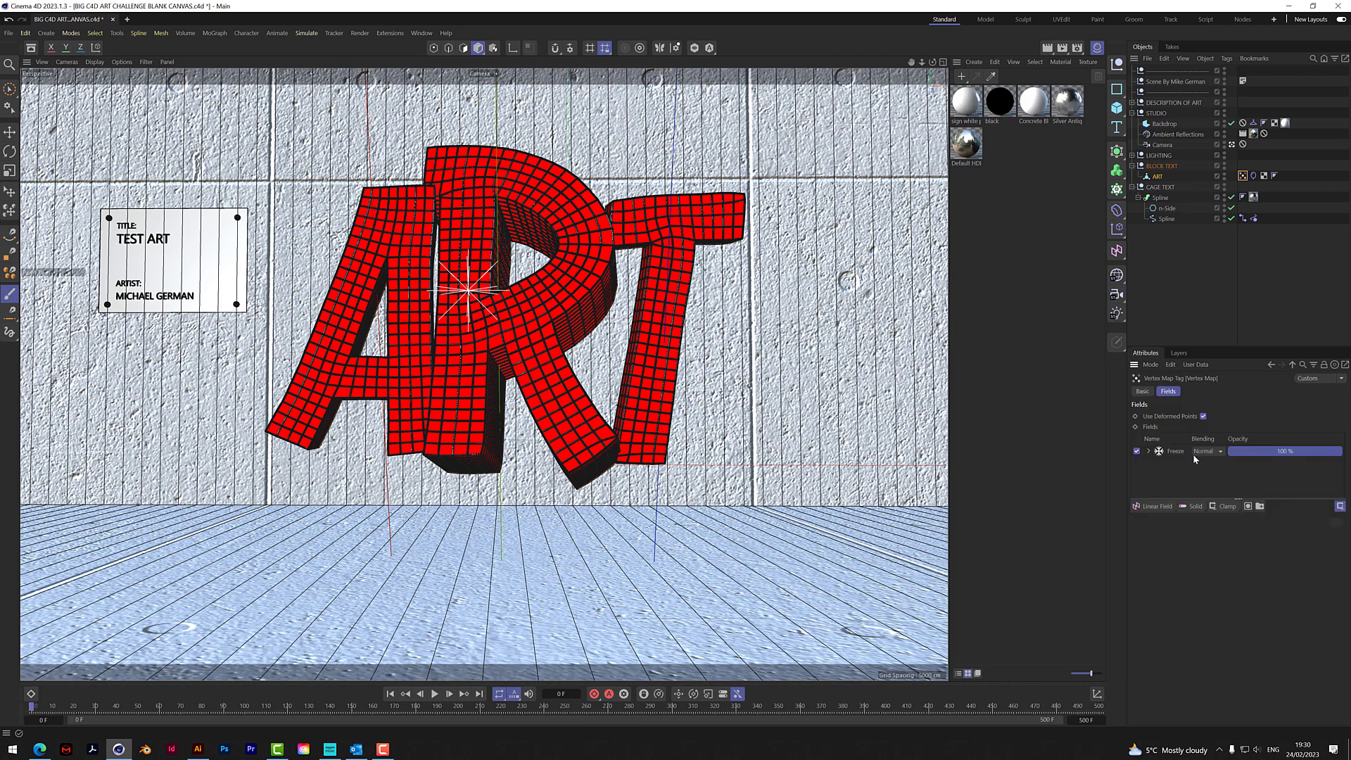
pyautogui.click(1176, 453)
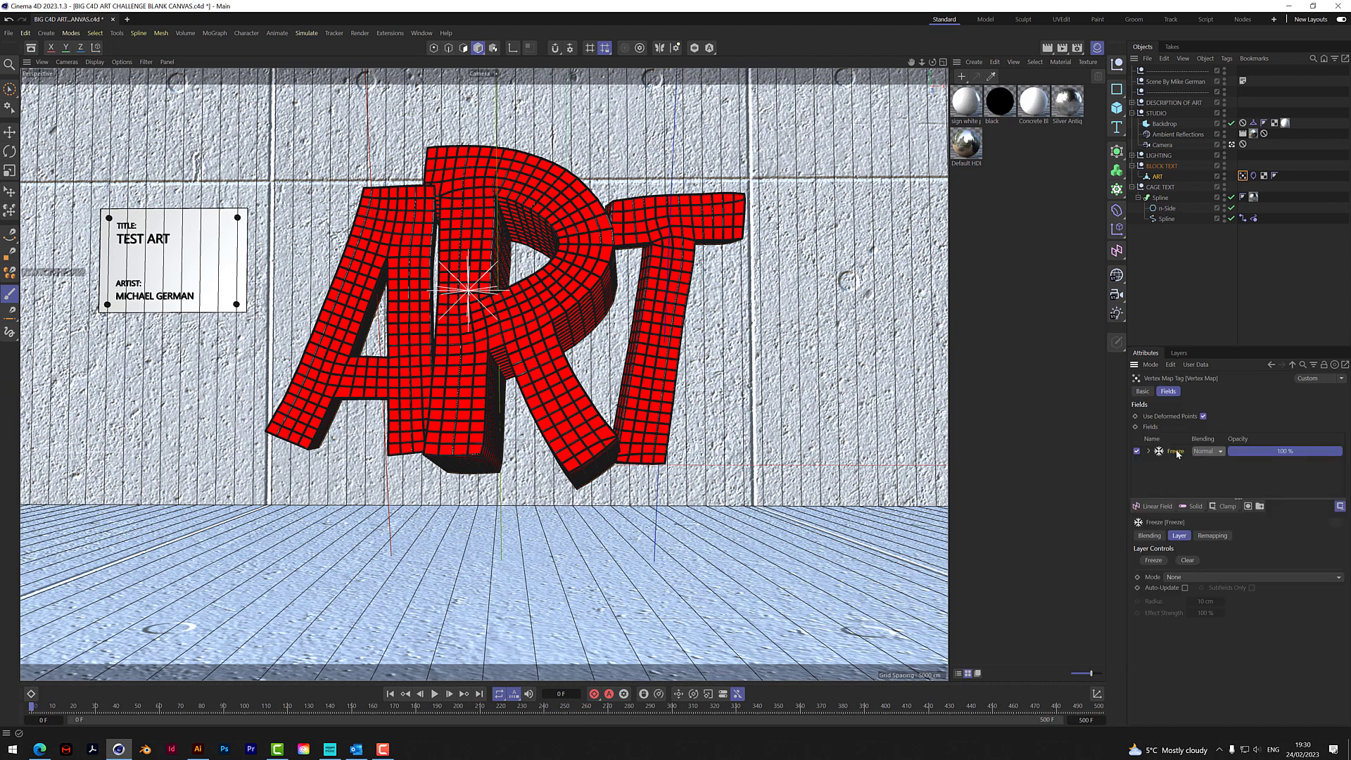
pyautogui.click(1180, 576)
pyautogui.click(1183, 636)
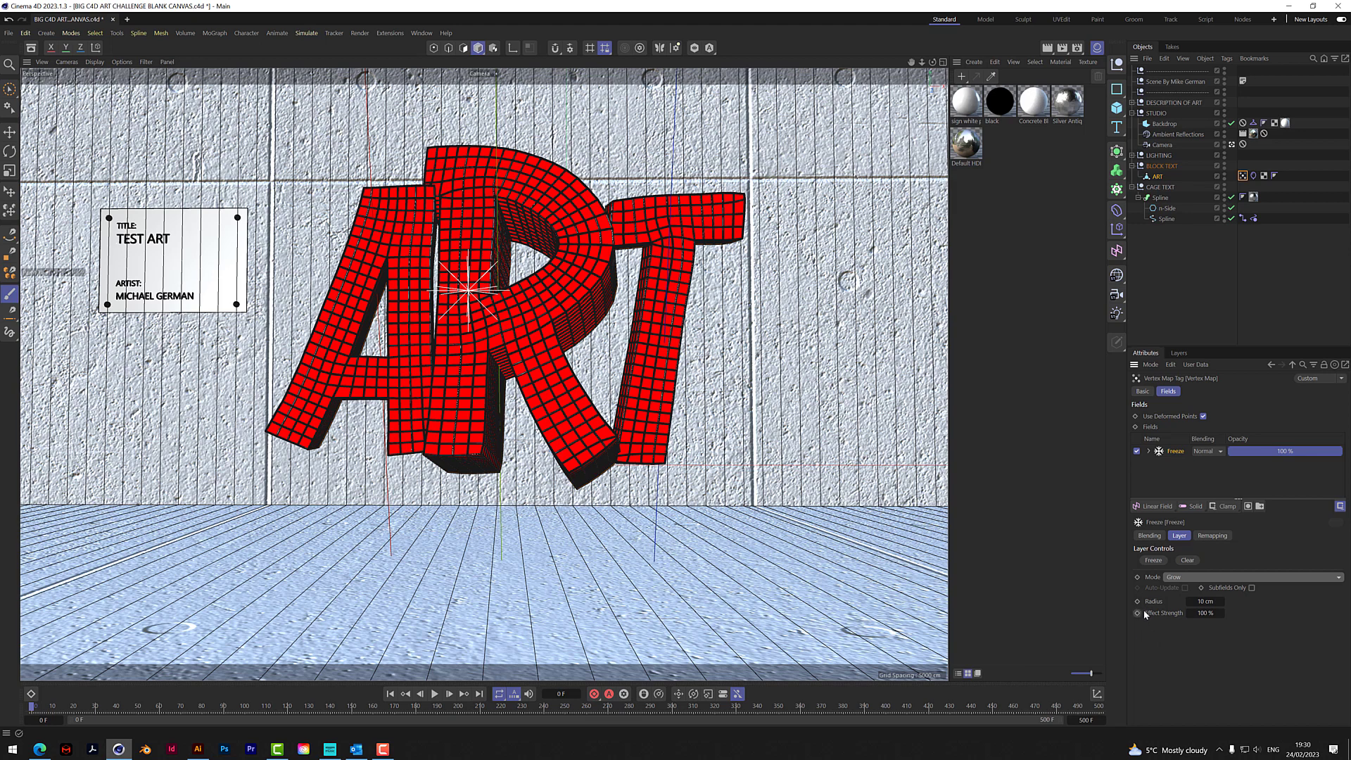
# Add a 27 cm Spherical Field to the Vertex Map and drag it along X onto the A's bottom-left foot
pyautogui.click(1164, 507)
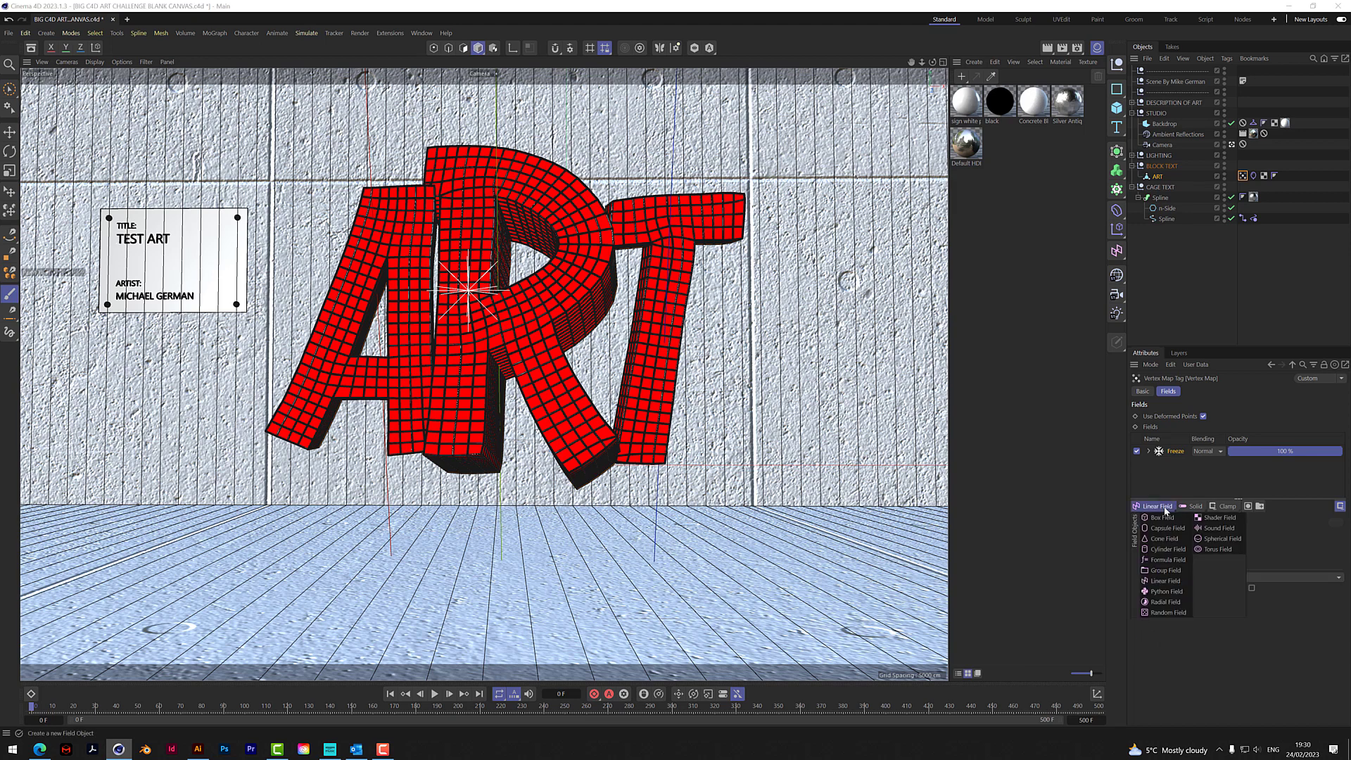
pyautogui.click(1221, 538)
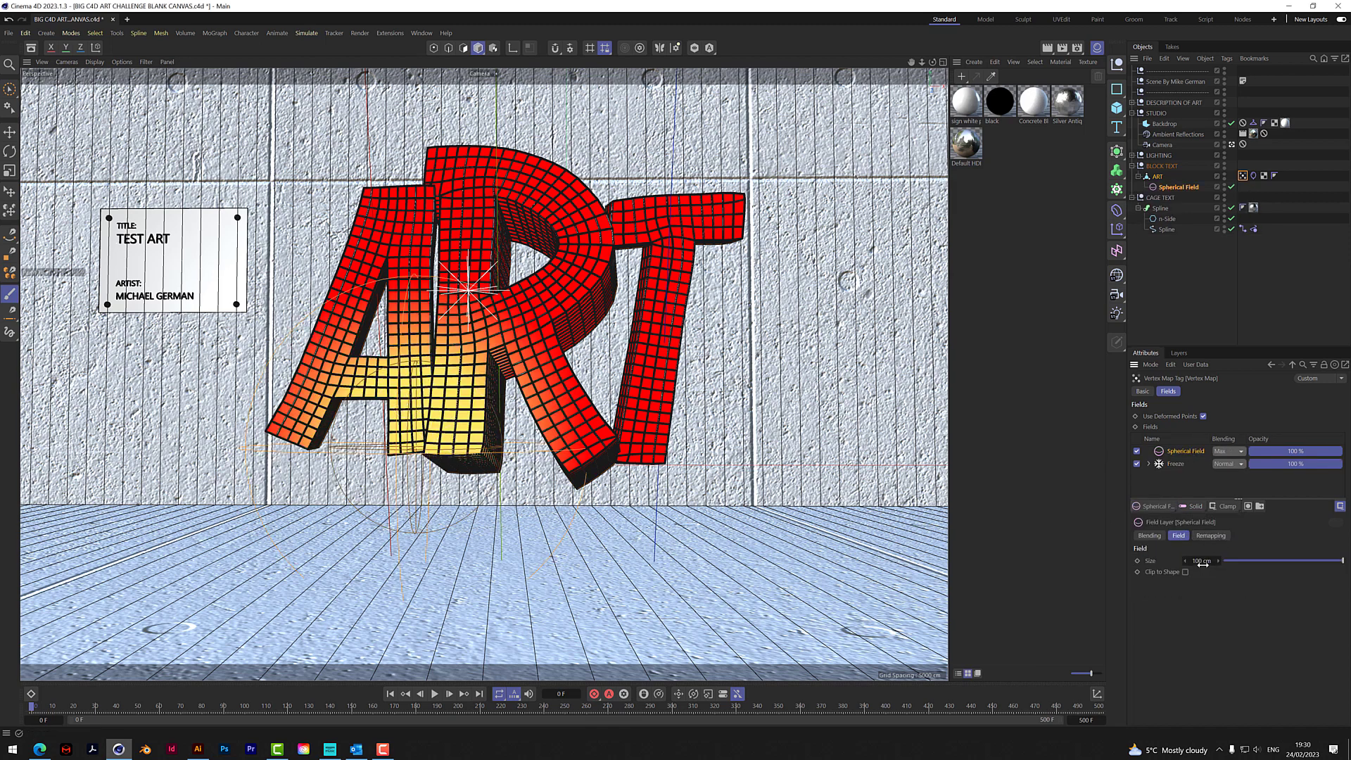
pyautogui.moveTo(1203, 563); pyautogui.dragTo(1153, 563)
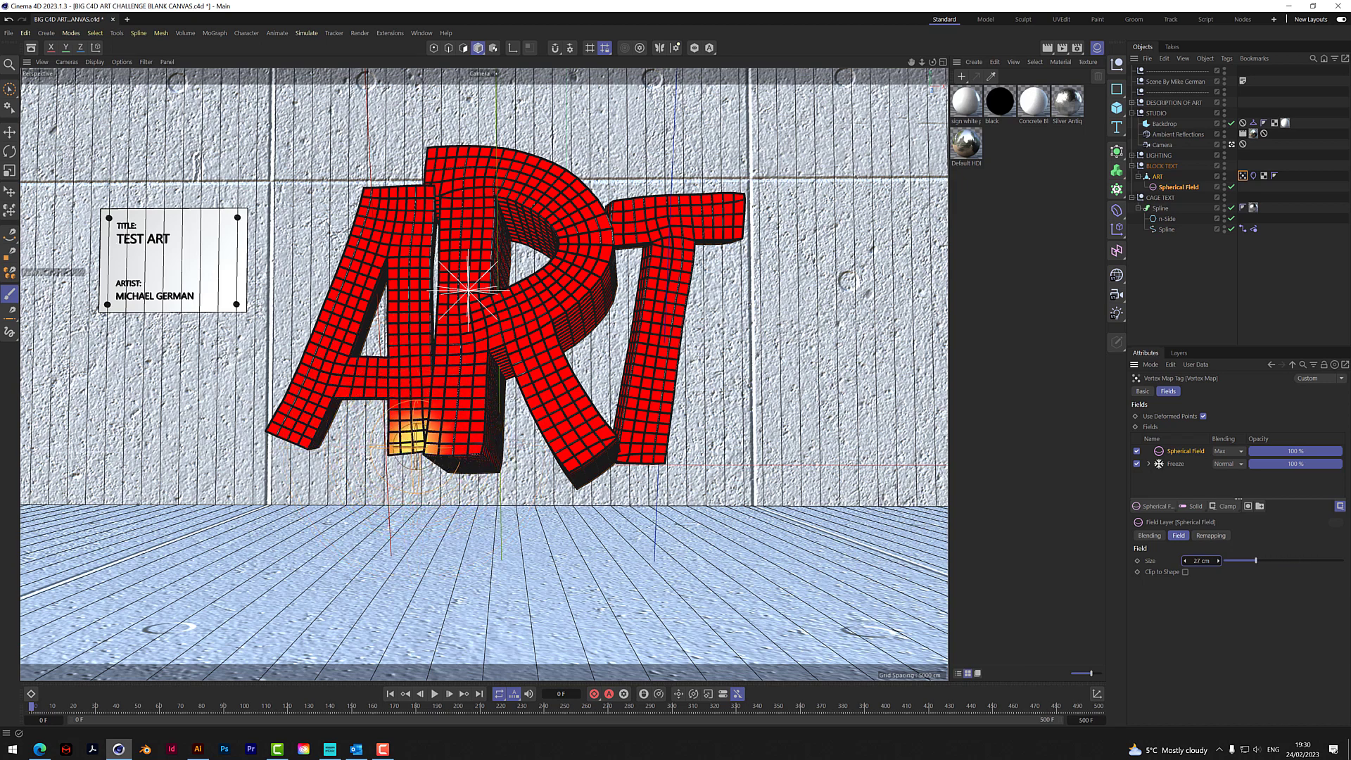
pyautogui.click(10, 88)
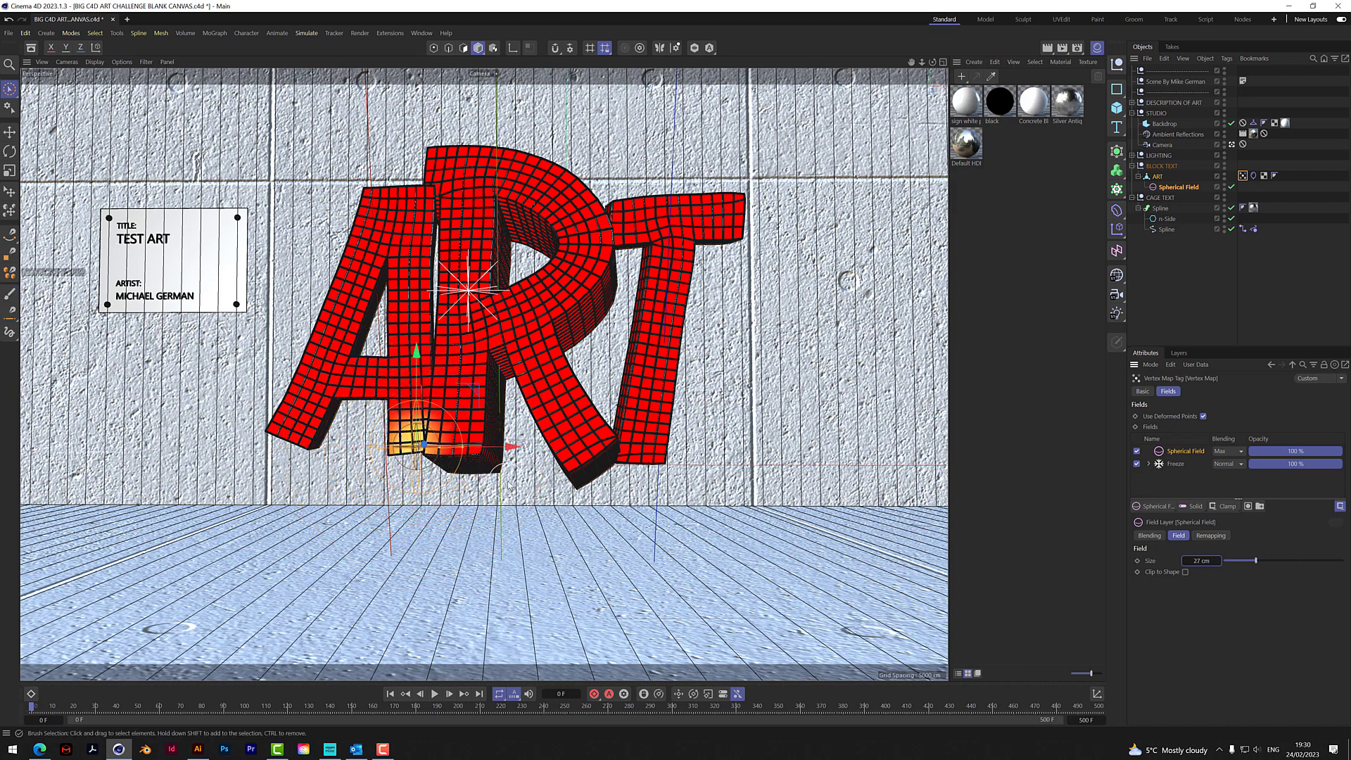
pyautogui.moveTo(510, 446); pyautogui.dragTo(320, 464)
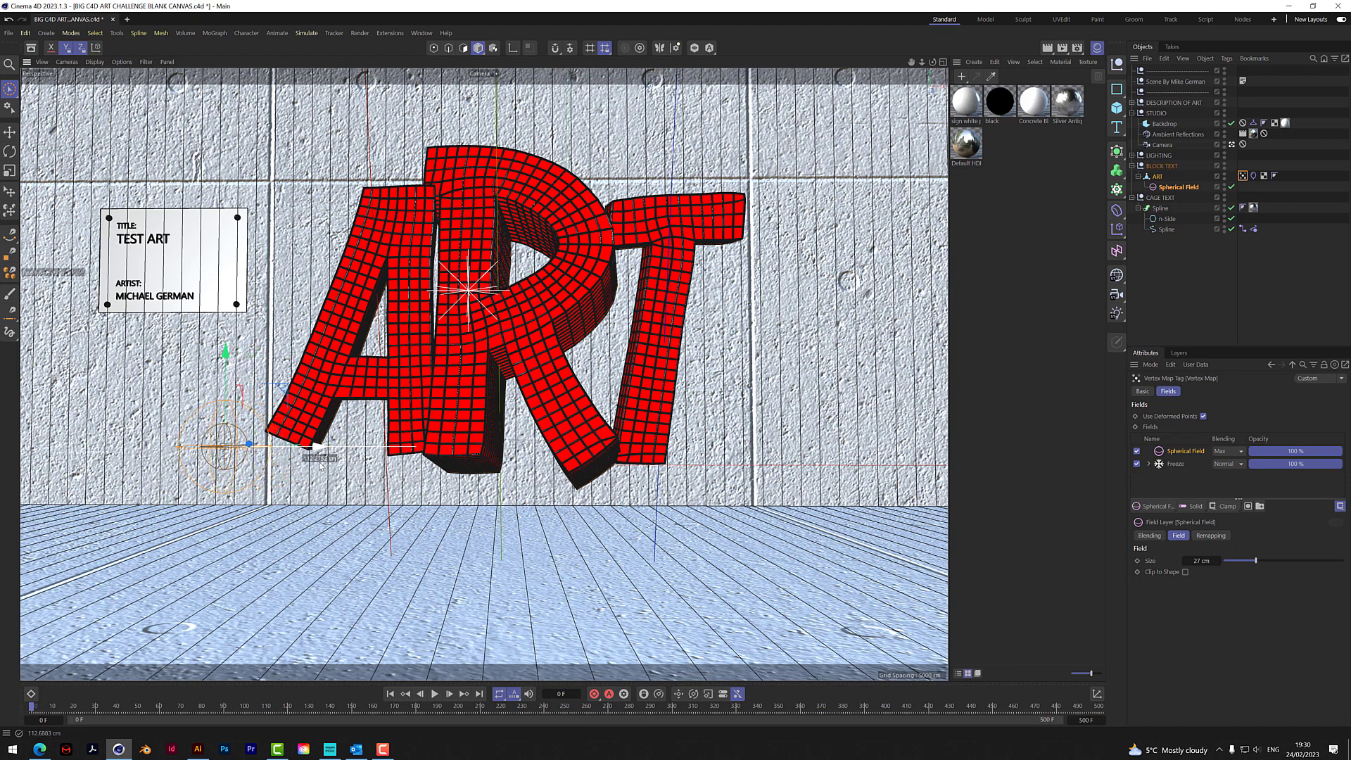
pyautogui.moveTo(320, 464)
pyautogui.mouseDown()
pyautogui.moveTo(360, 469)
pyautogui.moveTo(322, 464)
pyautogui.mouseUp()
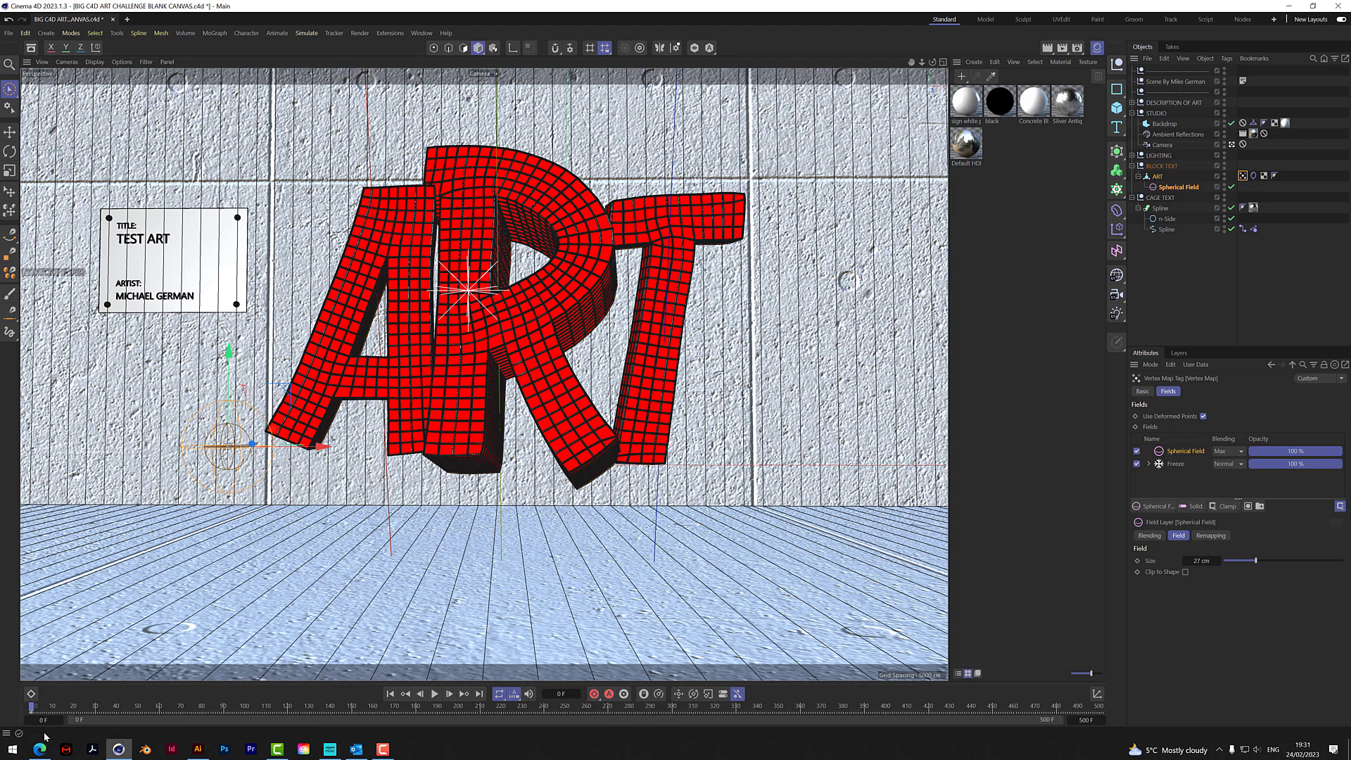
pyautogui.click(451, 696)
pyautogui.click(450, 697)
pyautogui.click(451, 696)
pyautogui.click(450, 696)
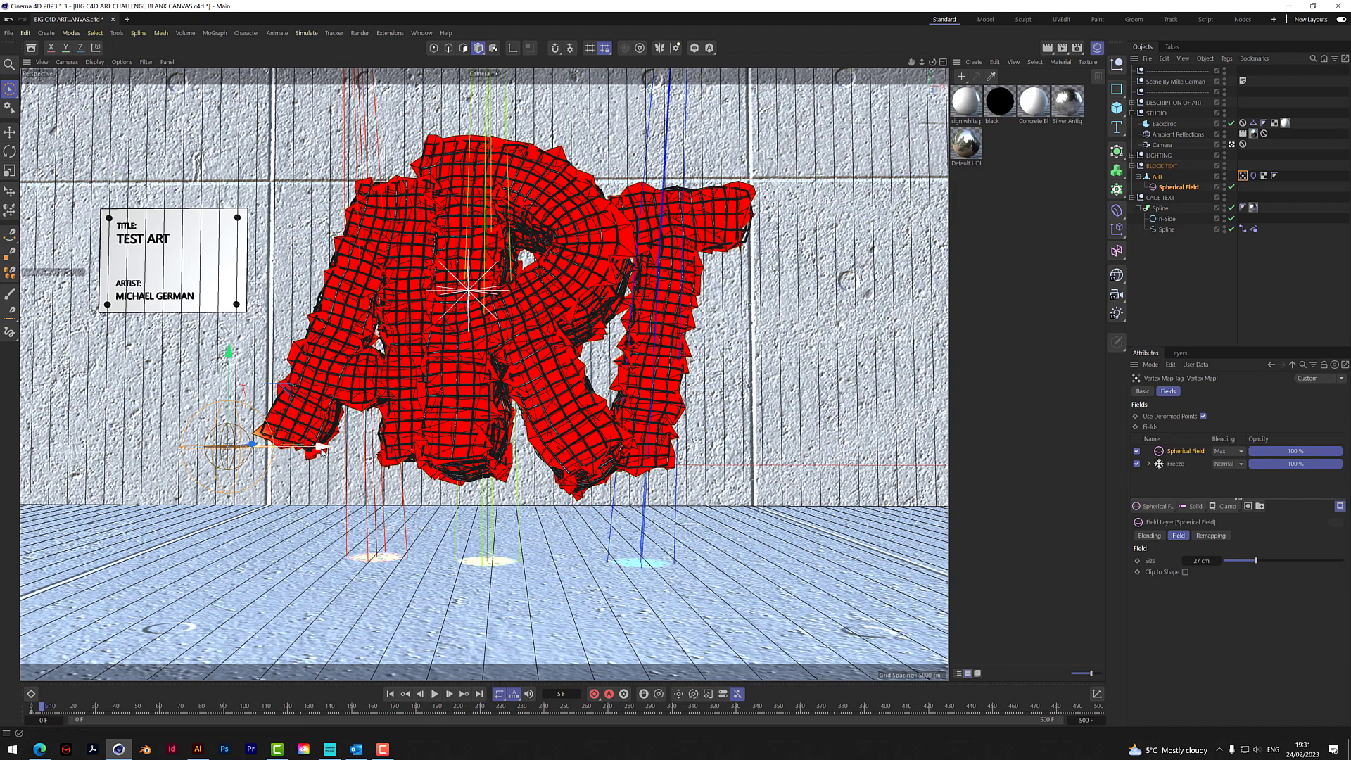
pyautogui.moveTo(320, 448); pyautogui.dragTo(364, 451)
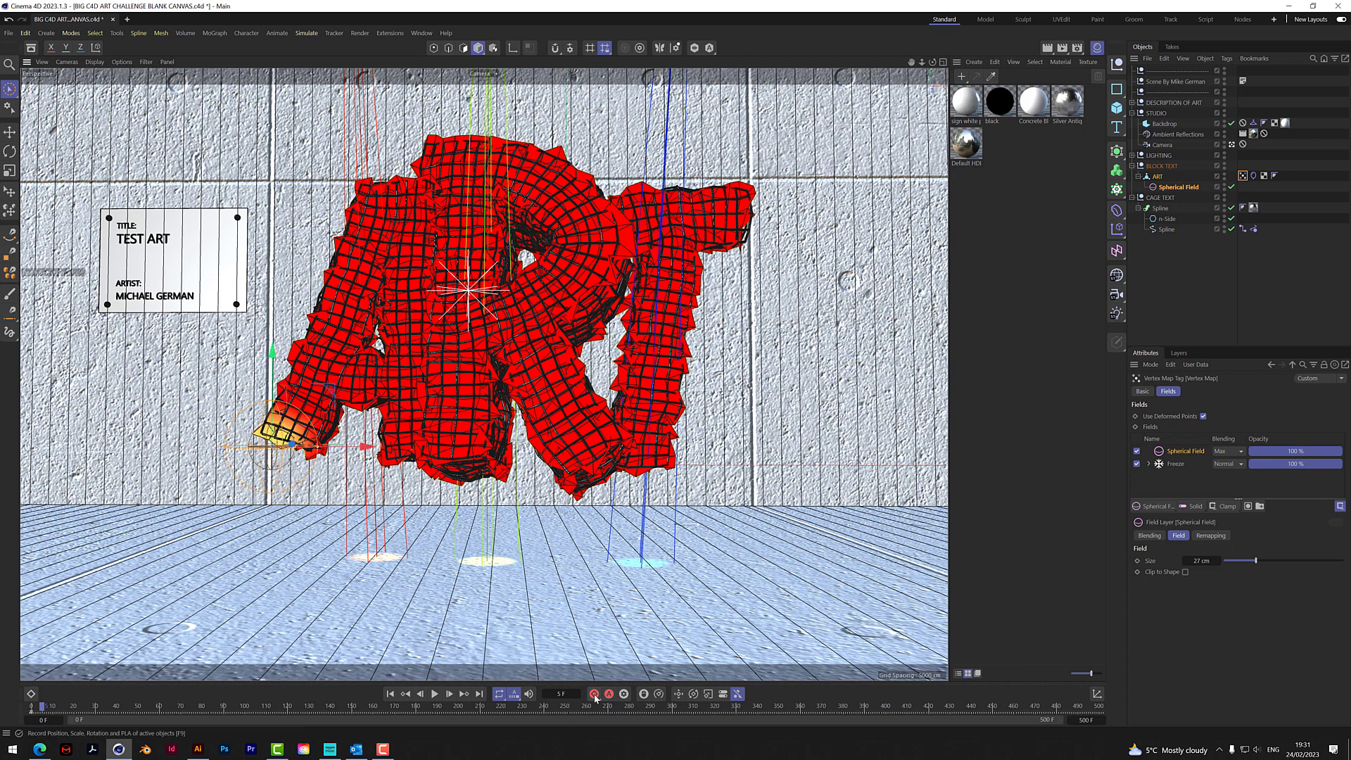
pyautogui.click(390, 694)
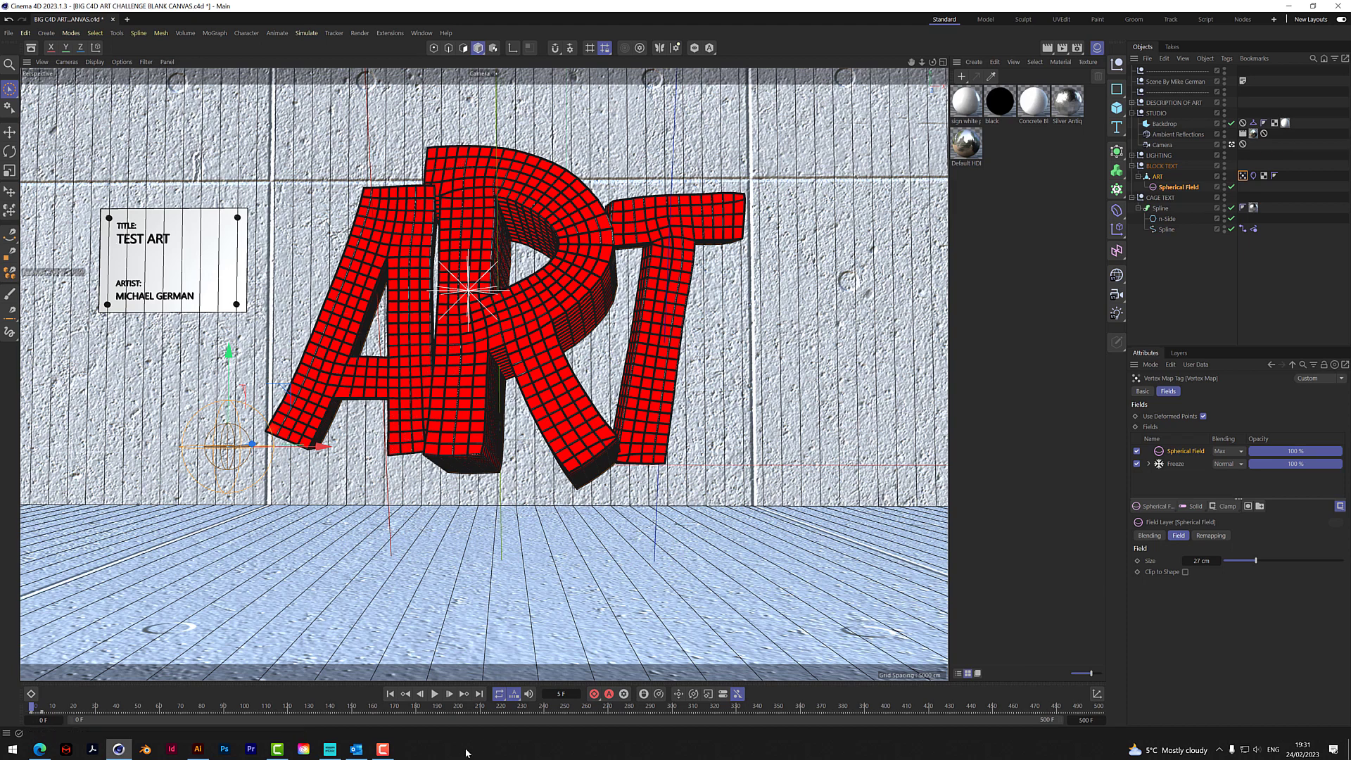
pyautogui.click(434, 694)
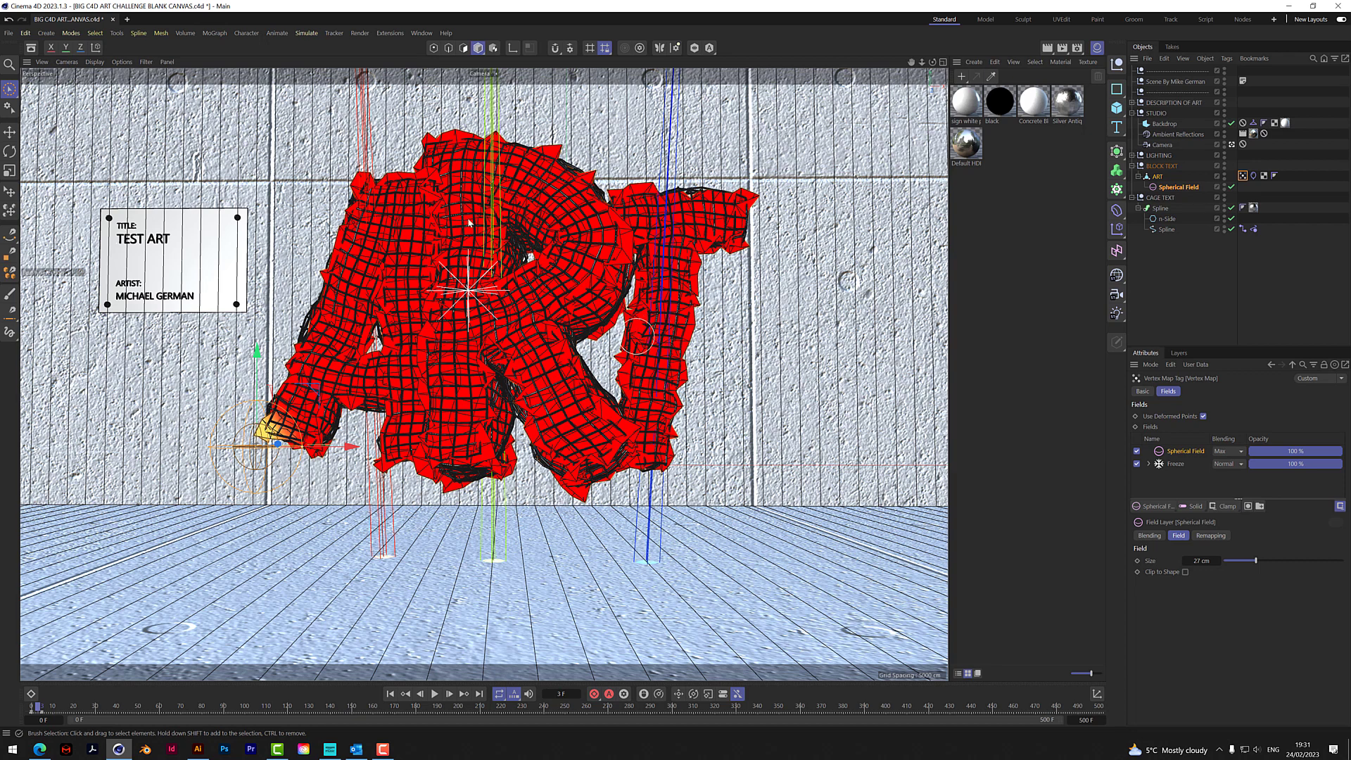
pyautogui.click(390, 693)
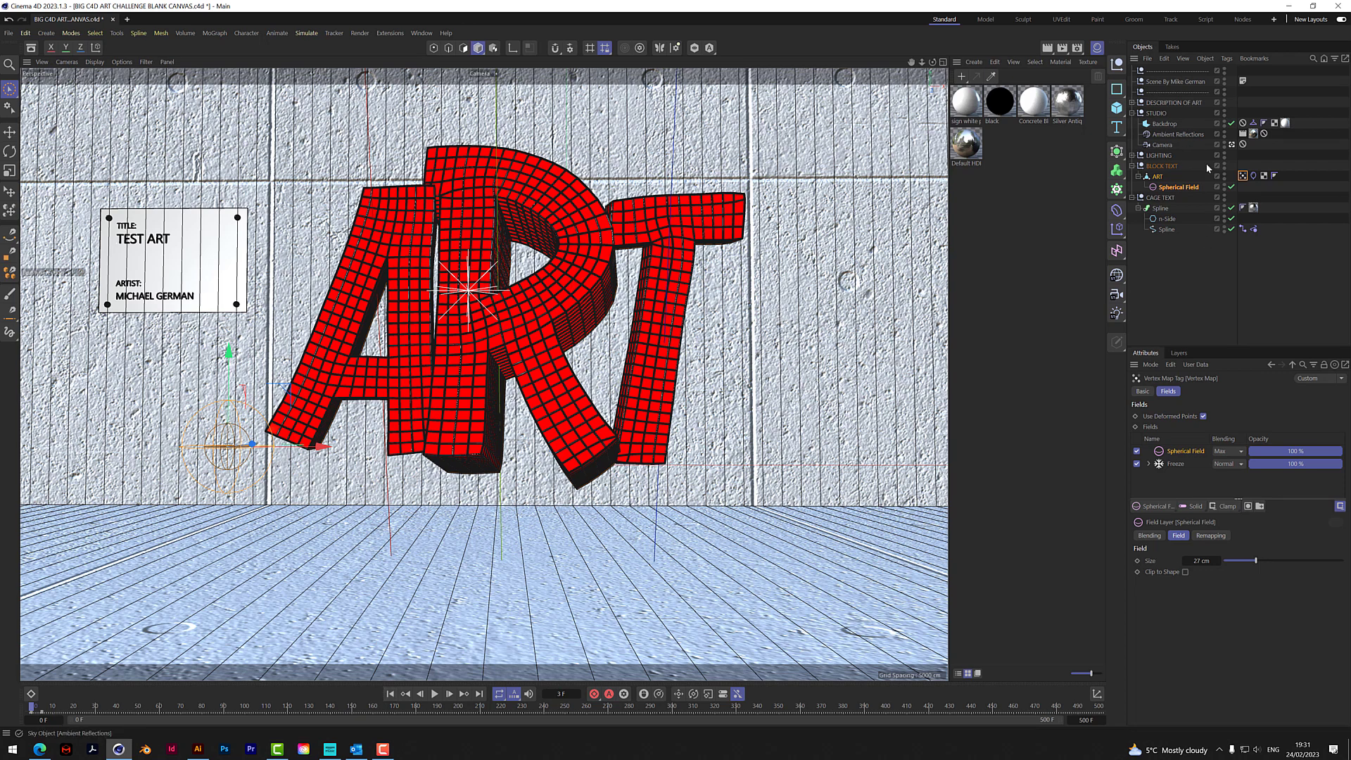
# Assign the Vertex Map tag to the Cloth tag's Bendiness map
pyautogui.click(1253, 176)
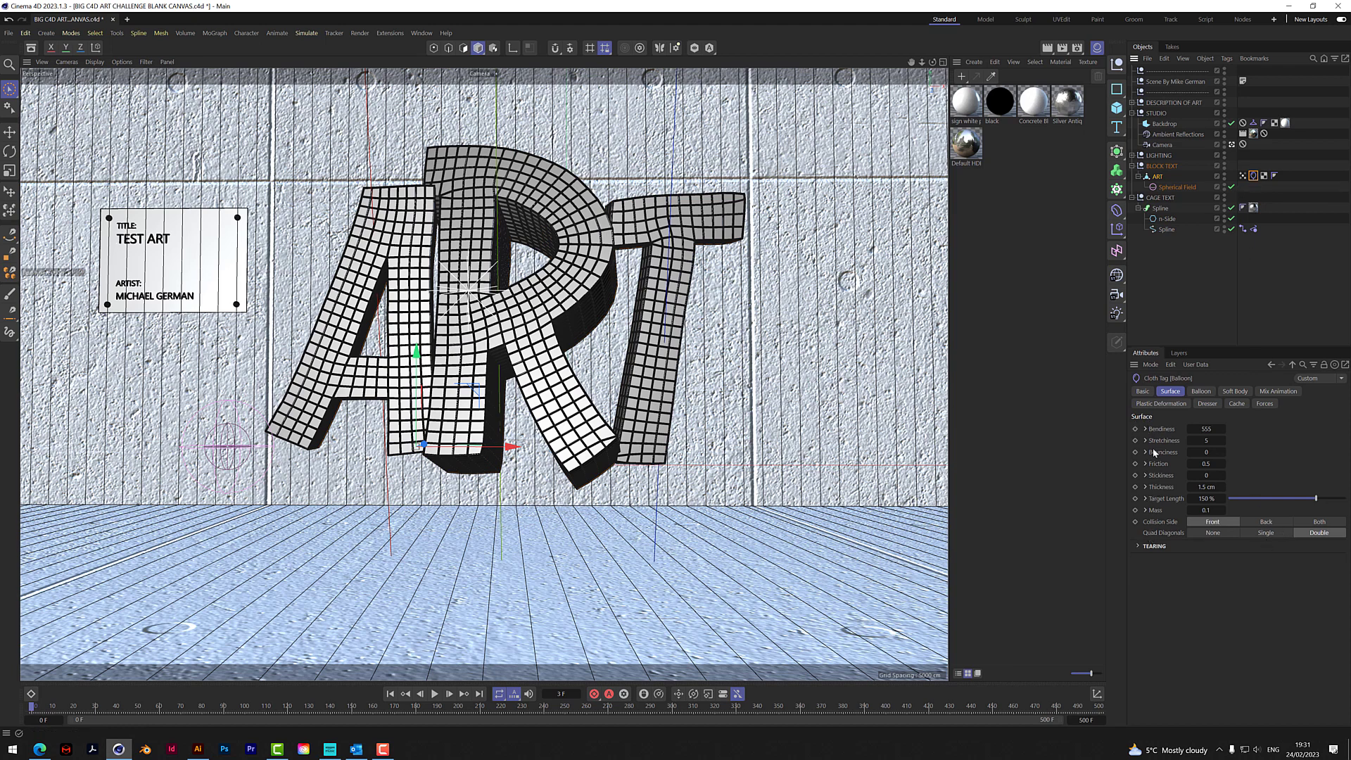
pyautogui.click(1145, 429)
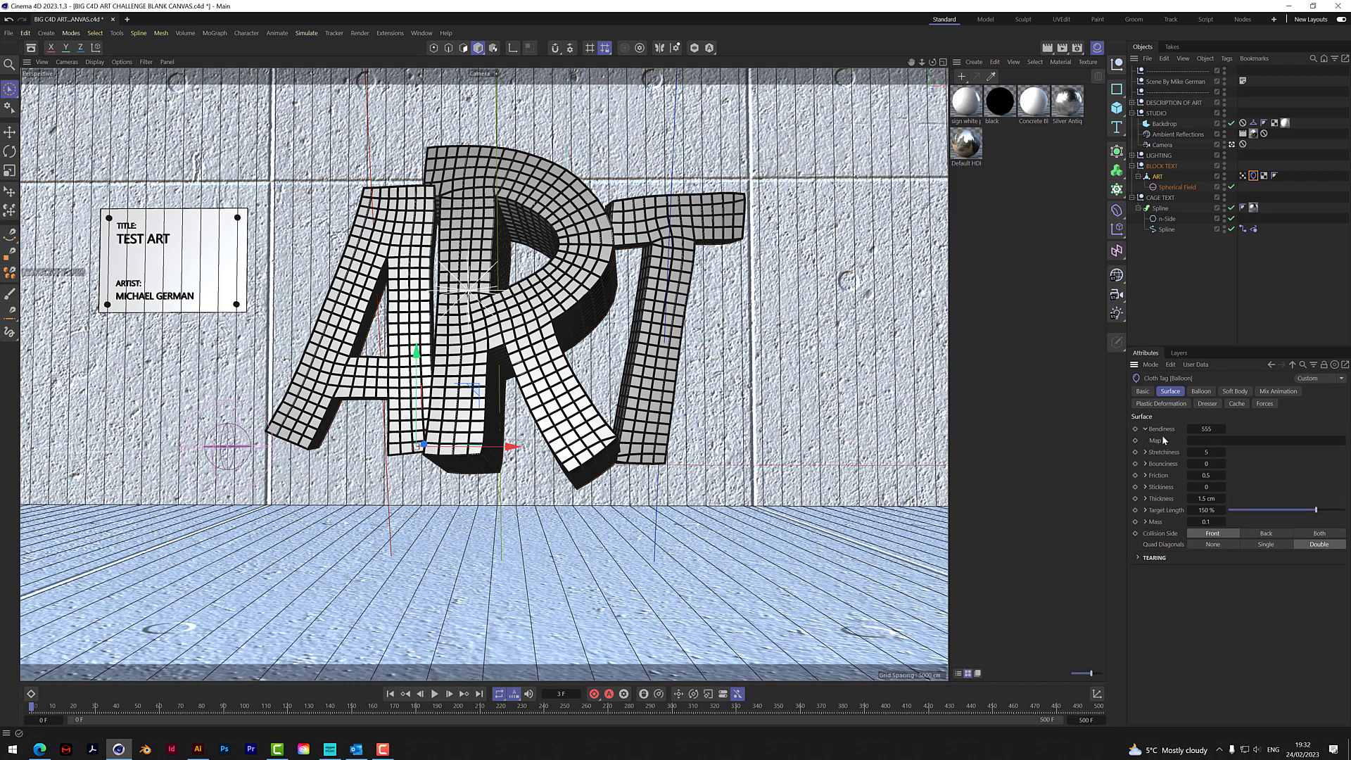
pyautogui.click(1146, 429)
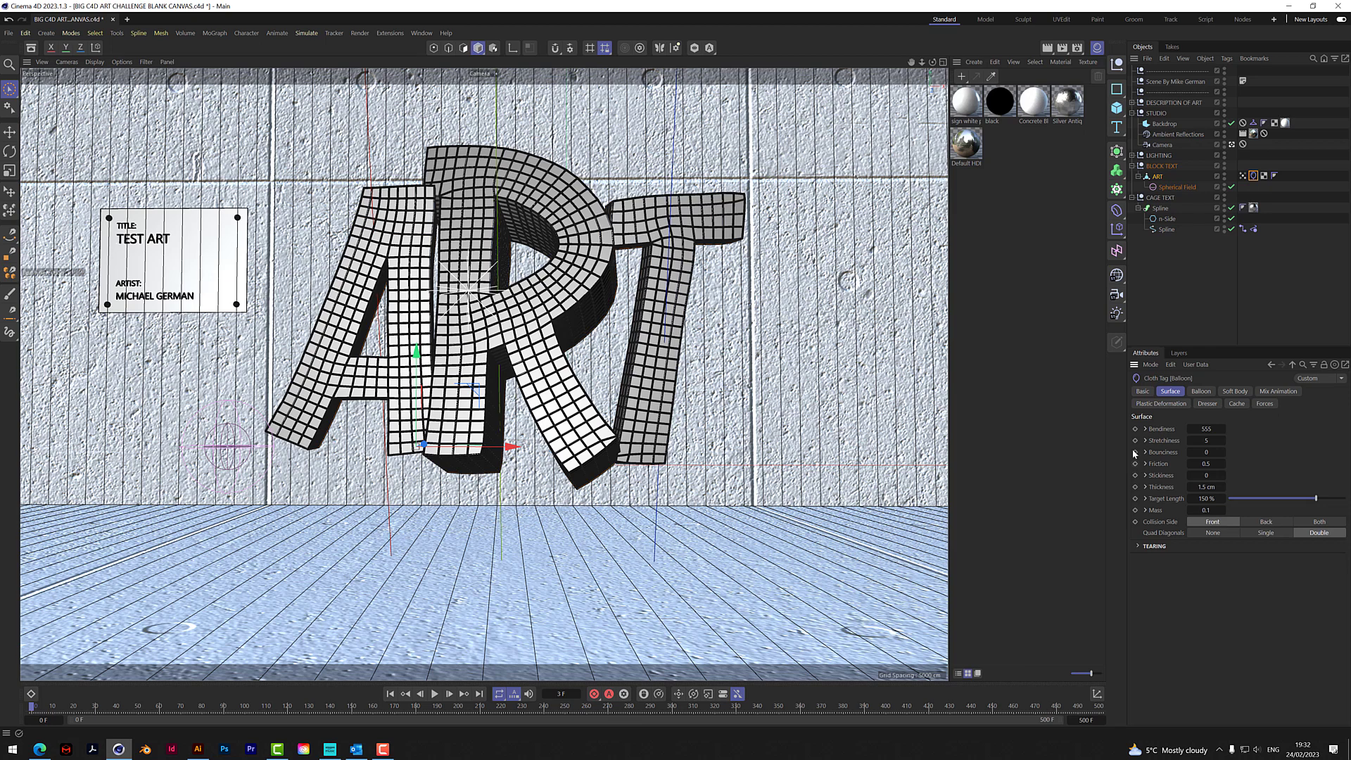
pyautogui.click(1145, 430)
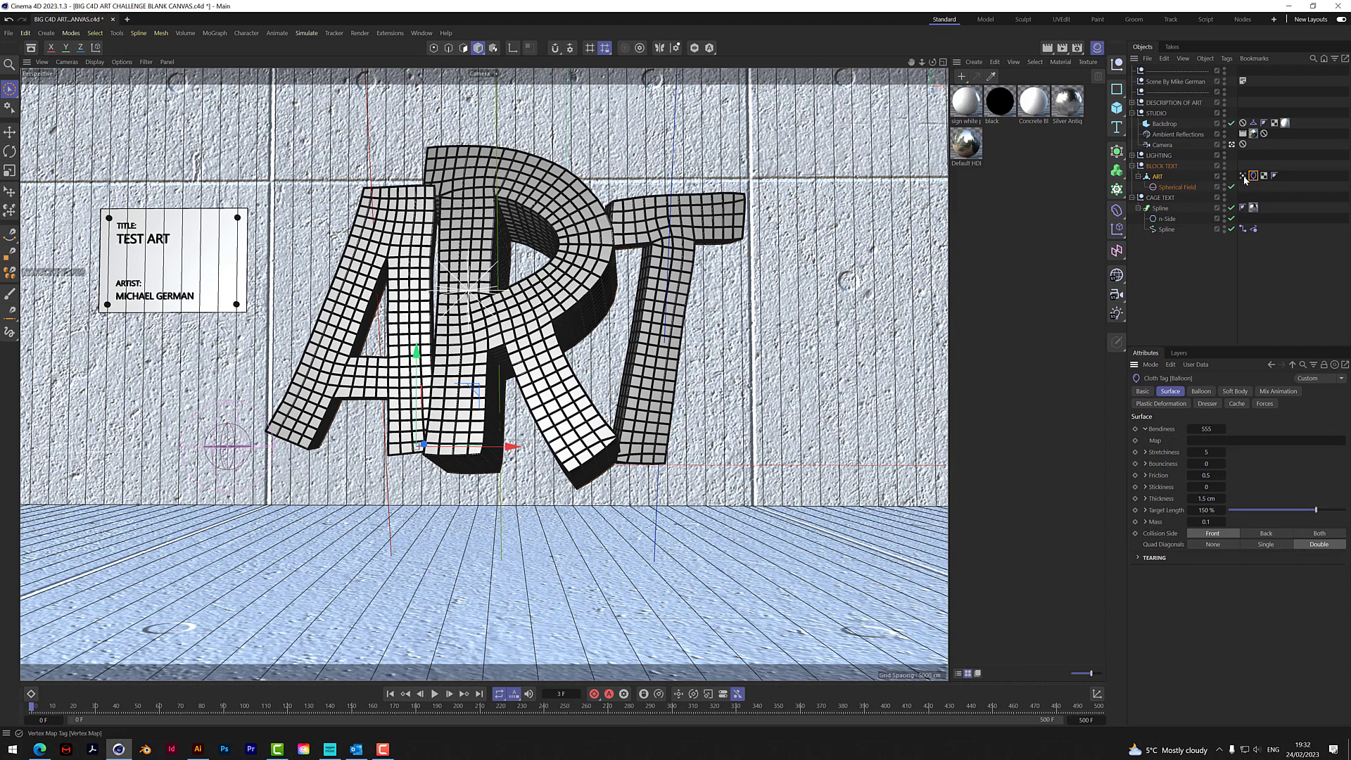
pyautogui.moveTo(1244, 178); pyautogui.dragTo(1206, 440)
# Enable With Pins under Mix Animation and use the Vertex Map as the pin map
pyautogui.click(1277, 391)
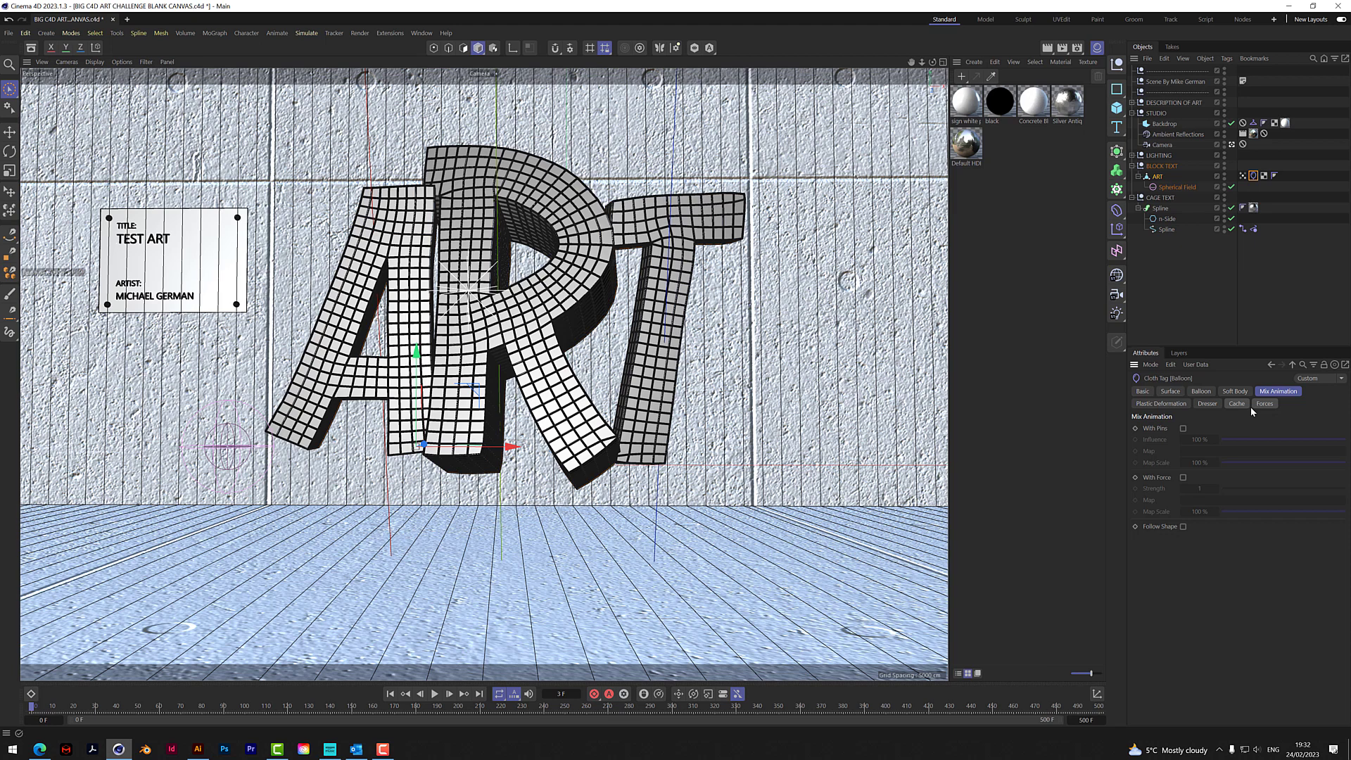
pyautogui.click(1183, 428)
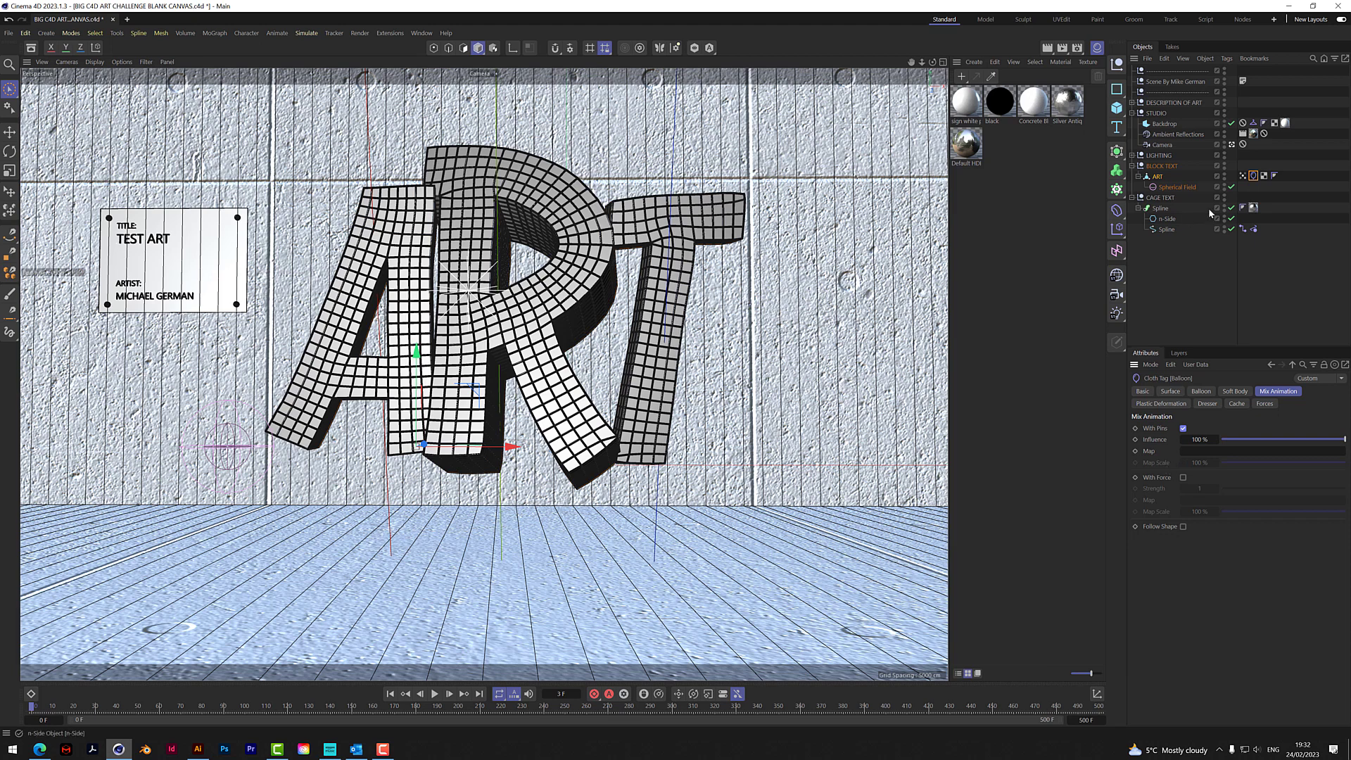
pyautogui.moveTo(1243, 176); pyautogui.dragTo(1200, 456)
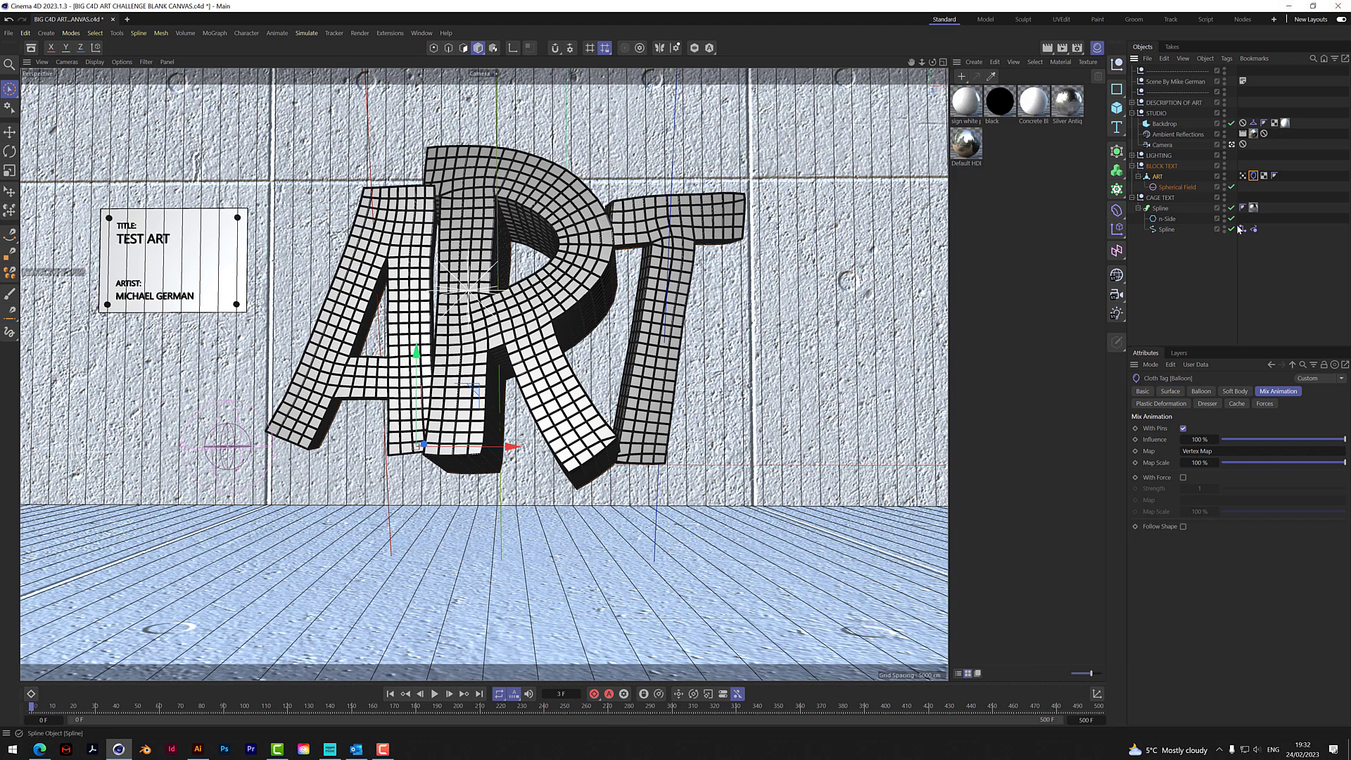
pyautogui.click(1242, 176)
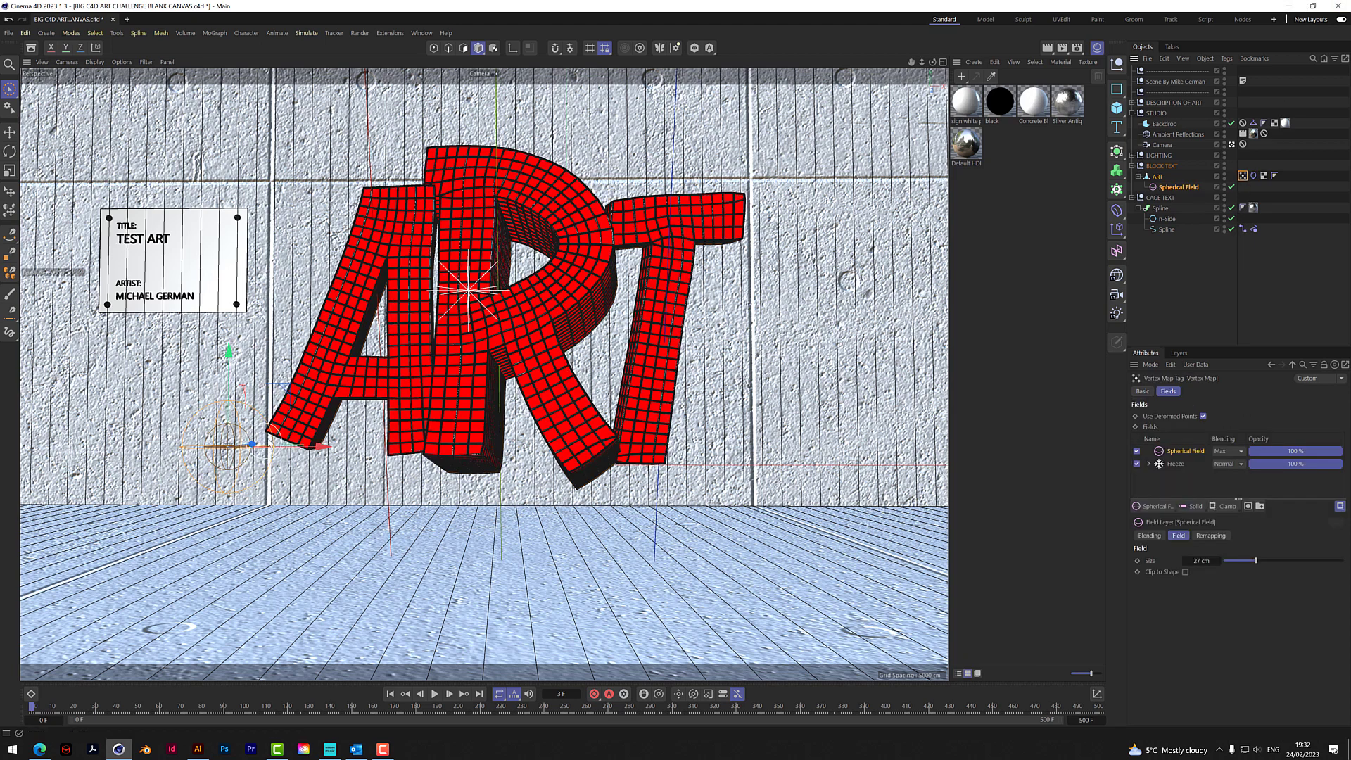
# Preview the simulation to frame 26, with the A crumpling while R and T hold shape
pyautogui.click(436, 696)
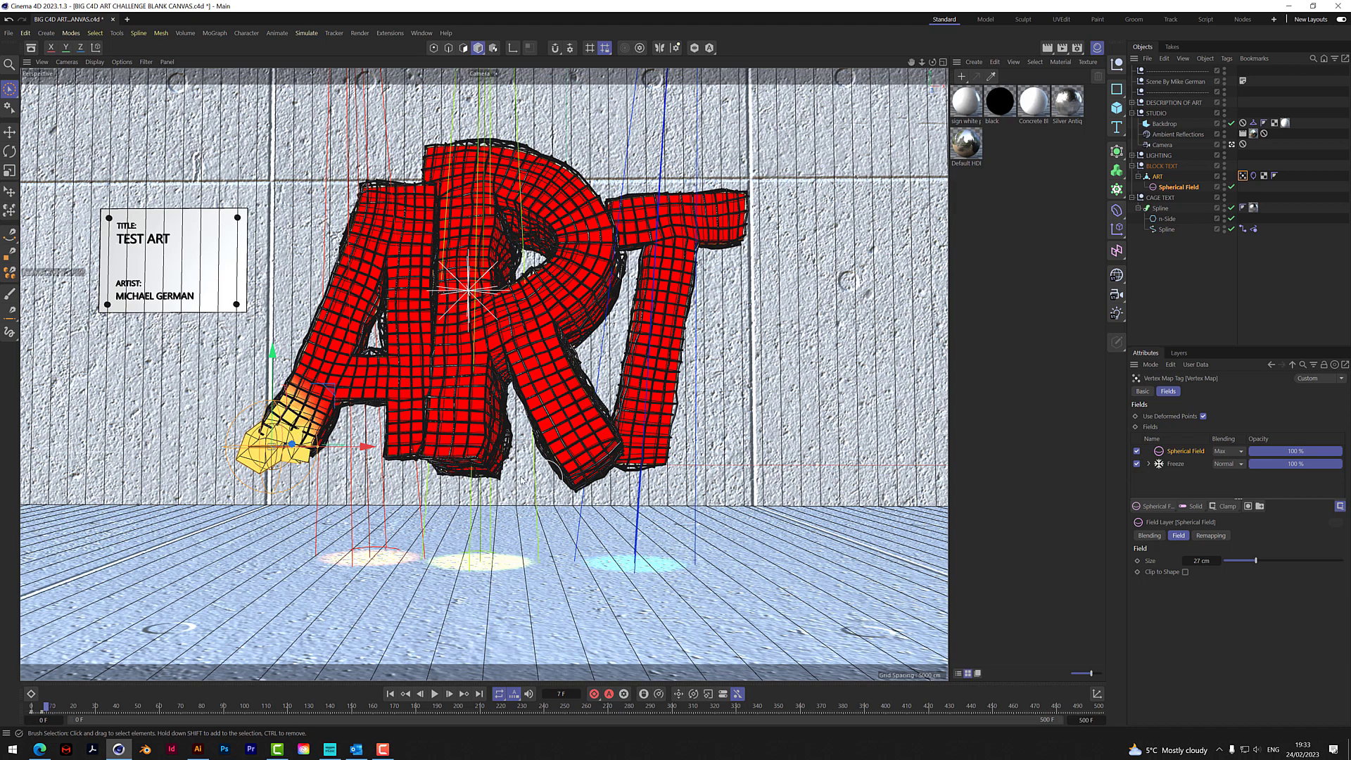
pyautogui.click(1179, 463)
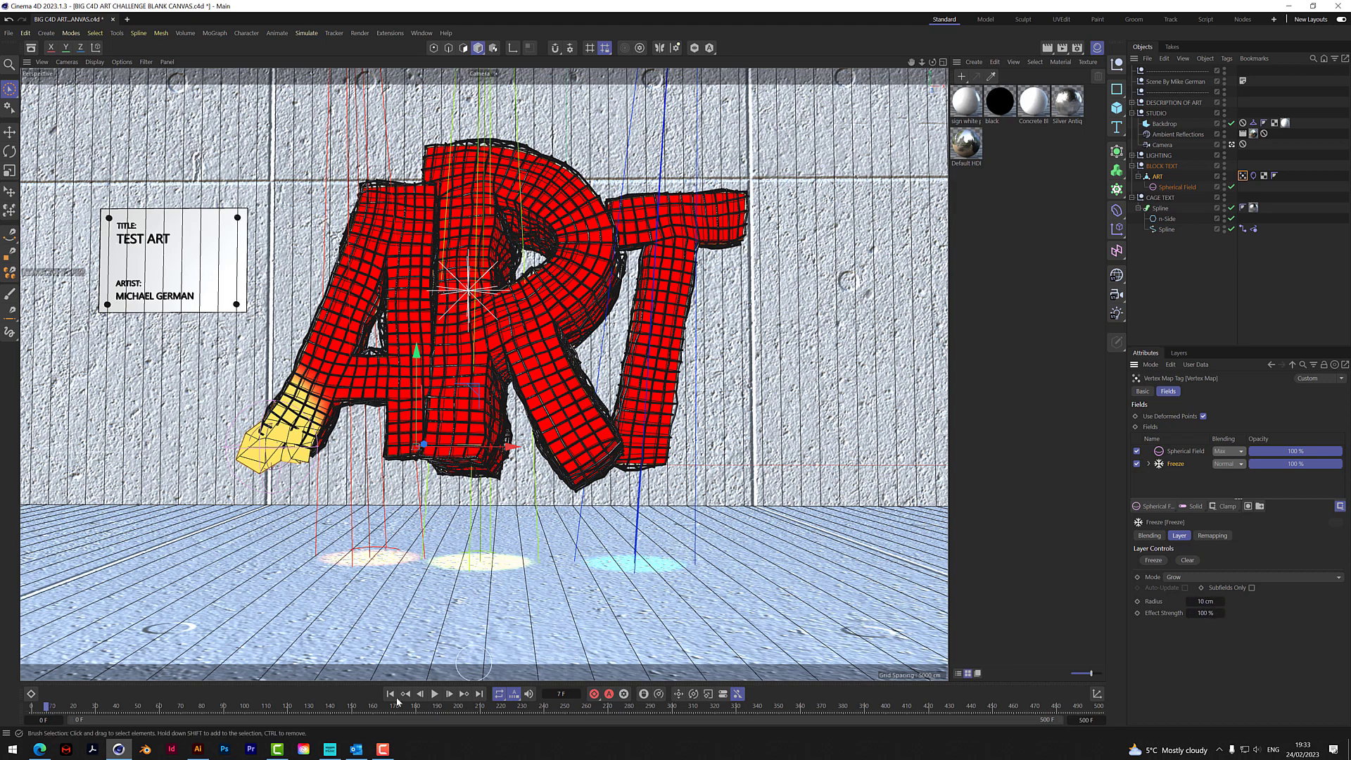
pyautogui.click(435, 695)
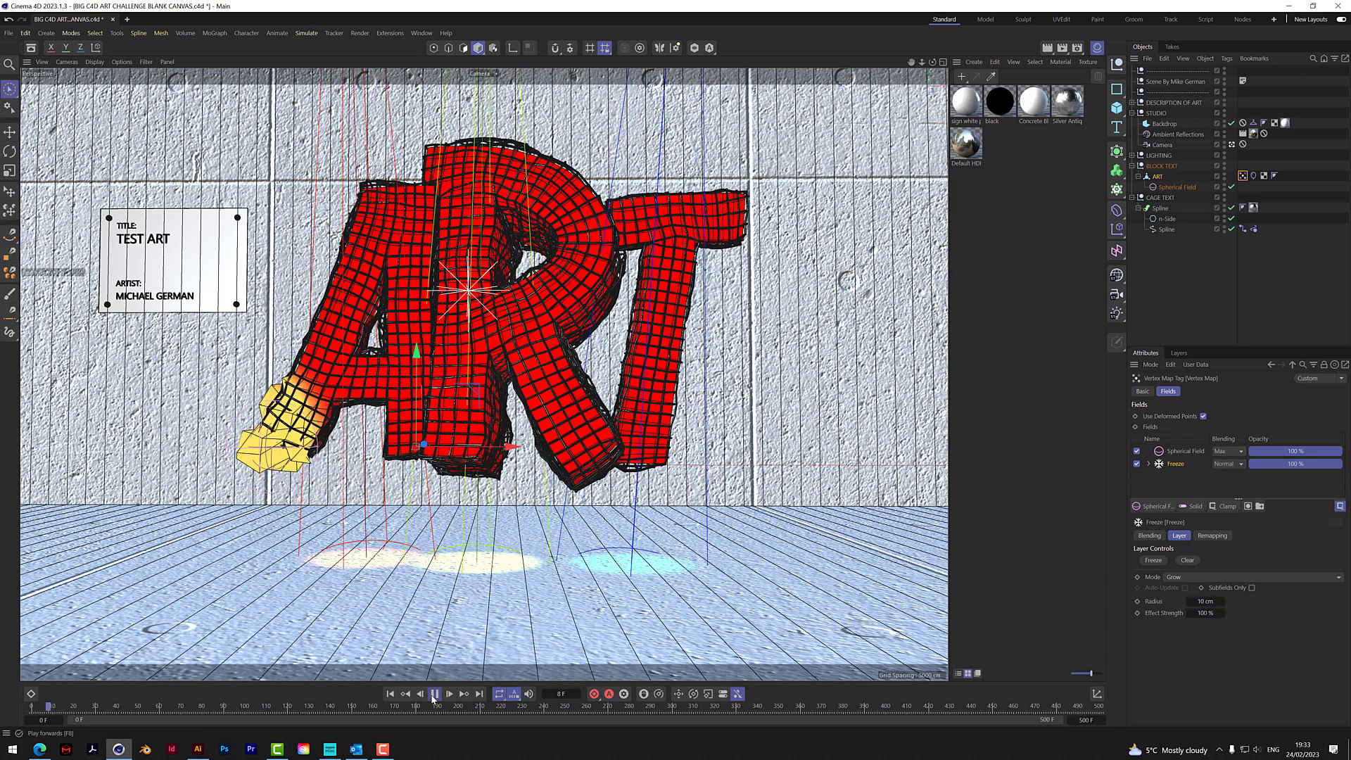
pyautogui.click(434, 694)
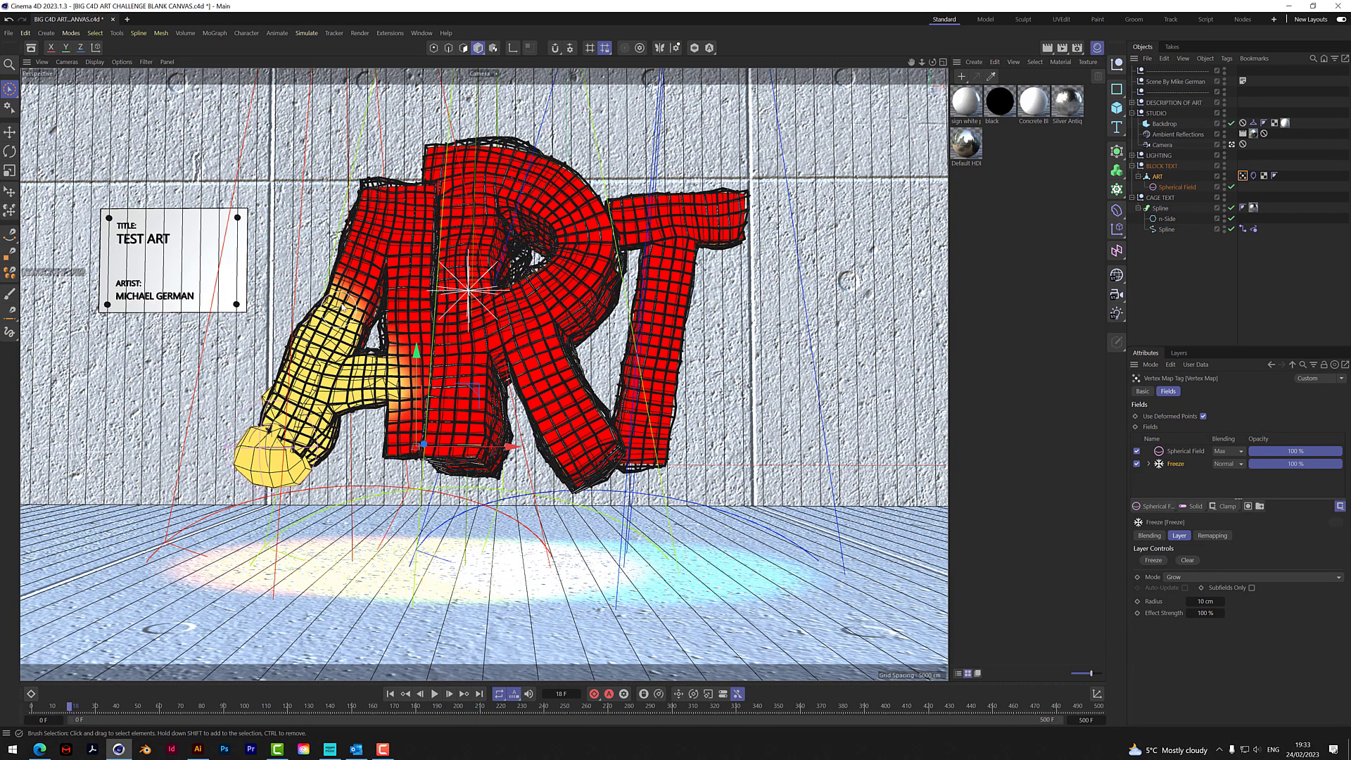
pyautogui.click(435, 695)
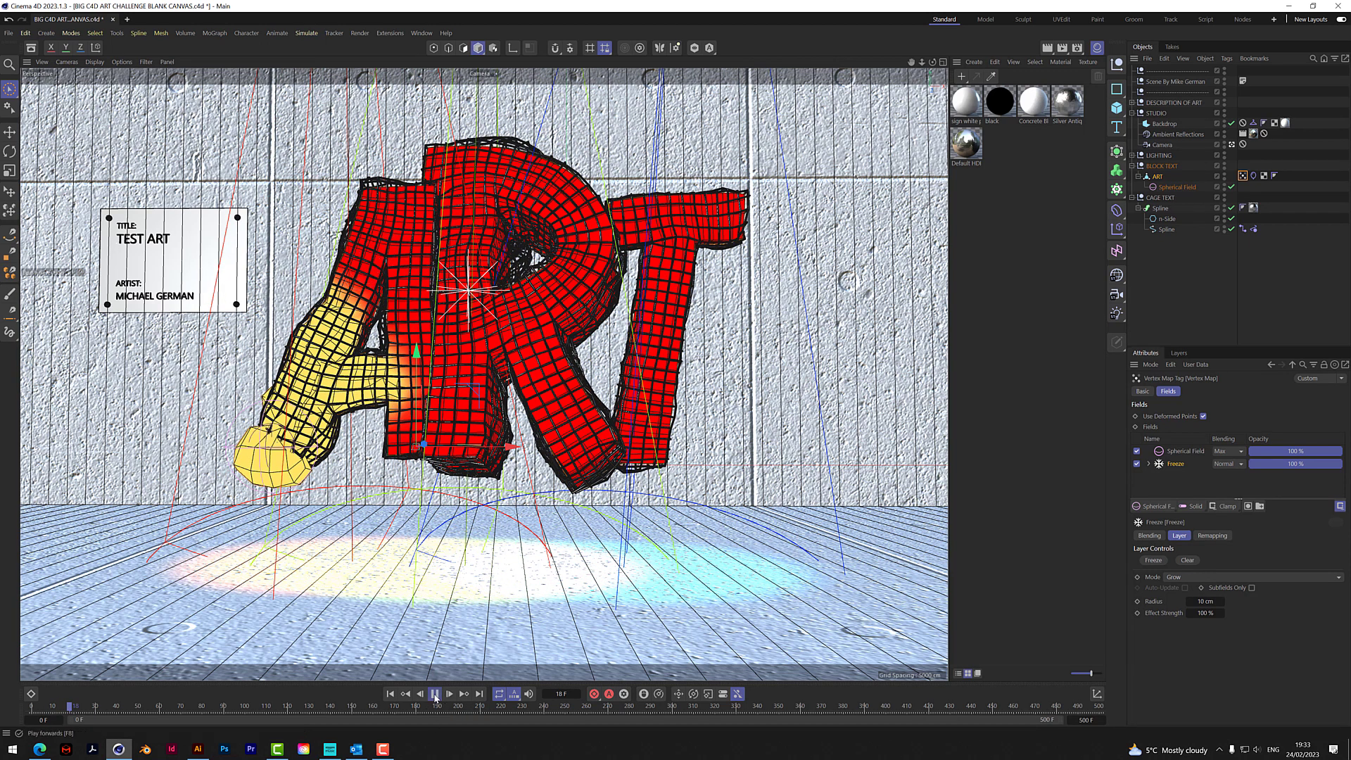
pyautogui.click(435, 694)
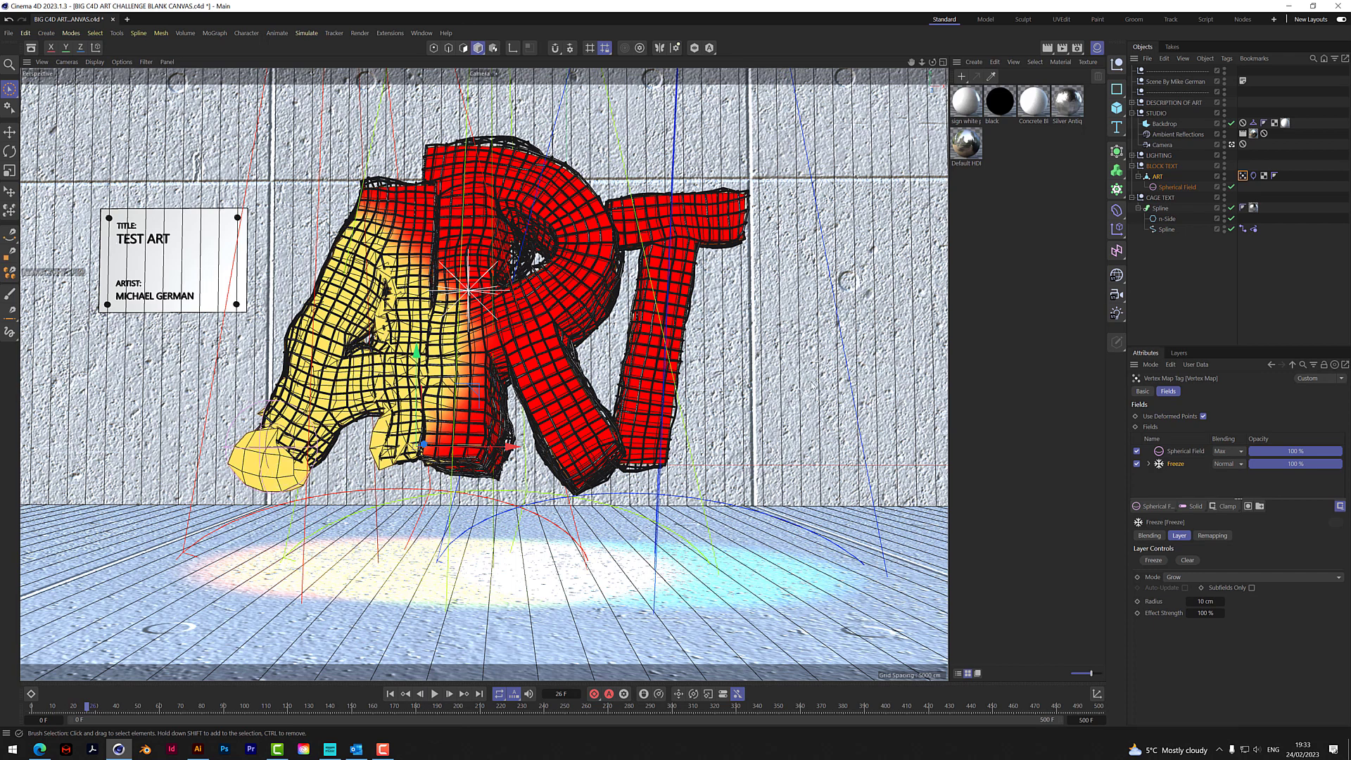
pyautogui.click(1253, 176)
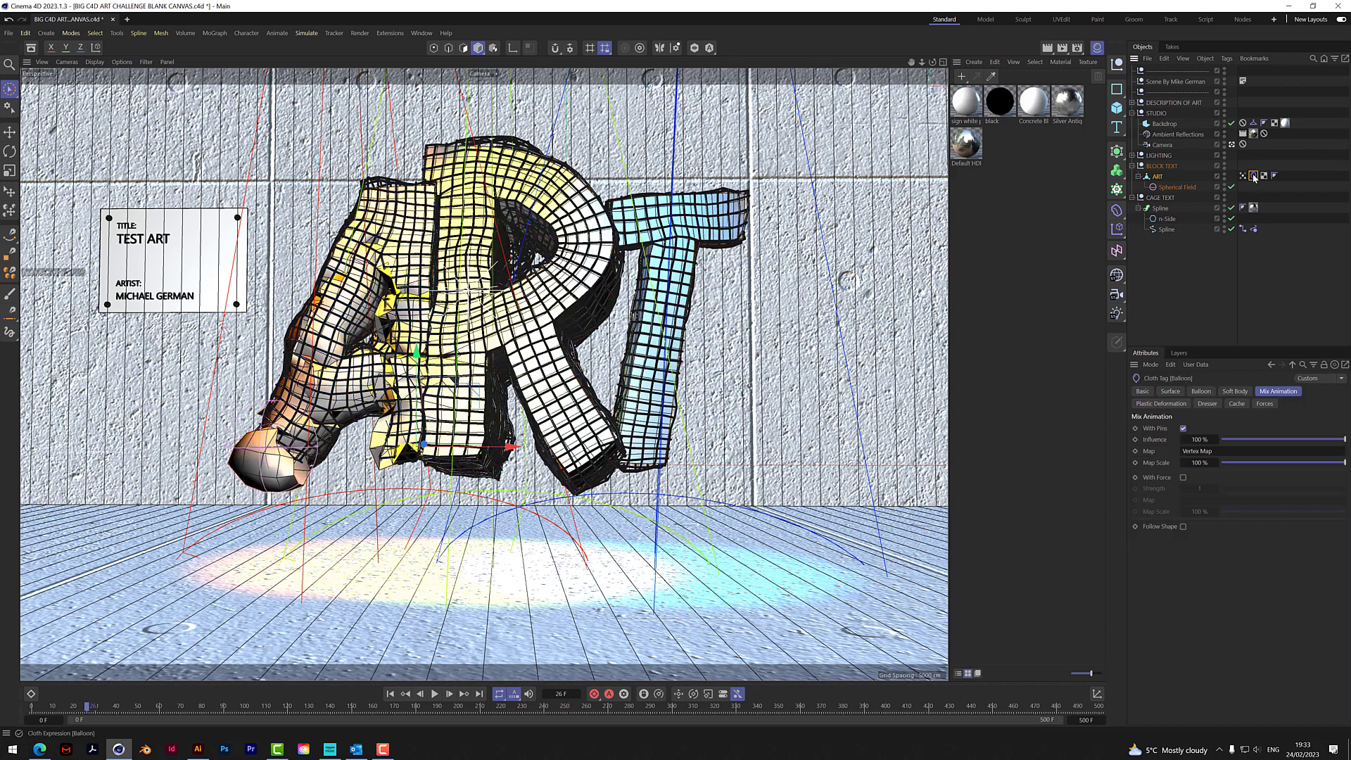
# Drive the Cloth tag's Target Length with the Vertex Map in the Surface settings
pyautogui.click(1171, 392)
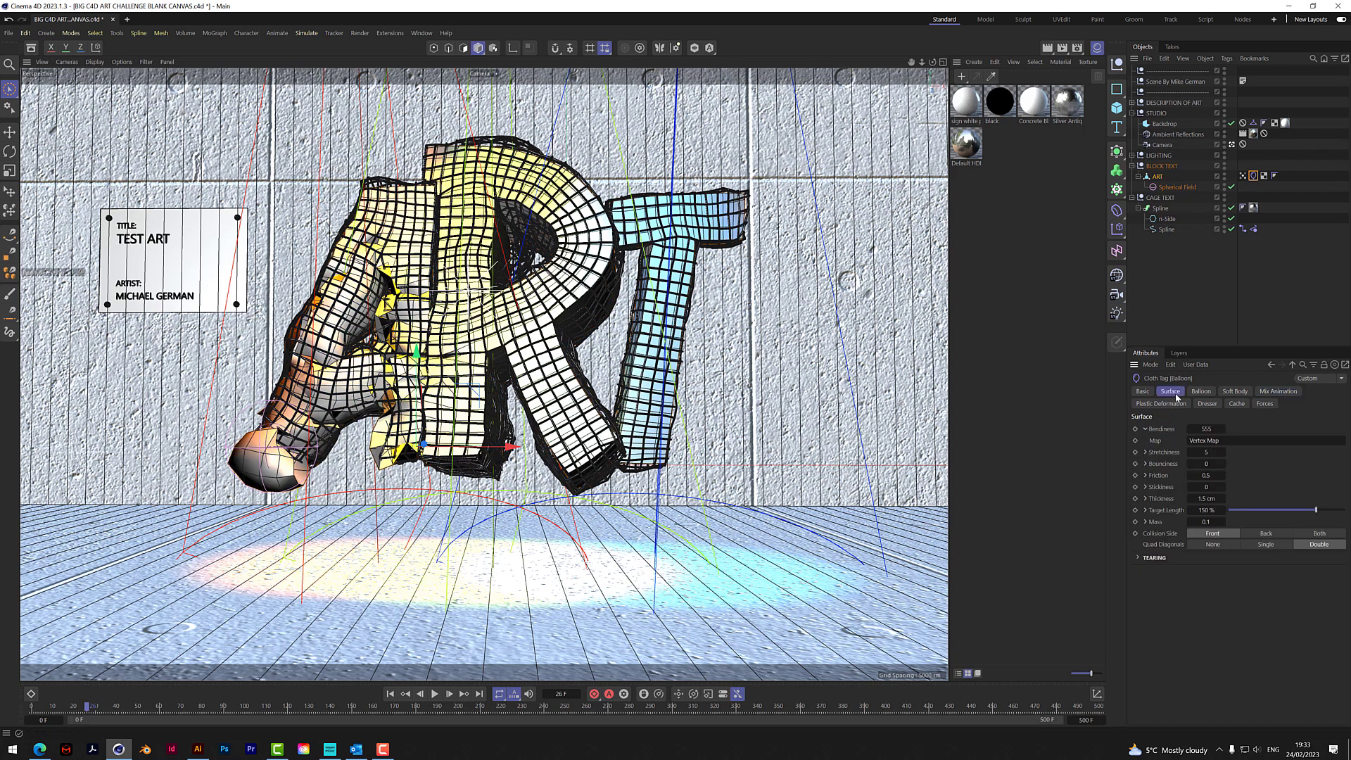
pyautogui.click(1145, 510)
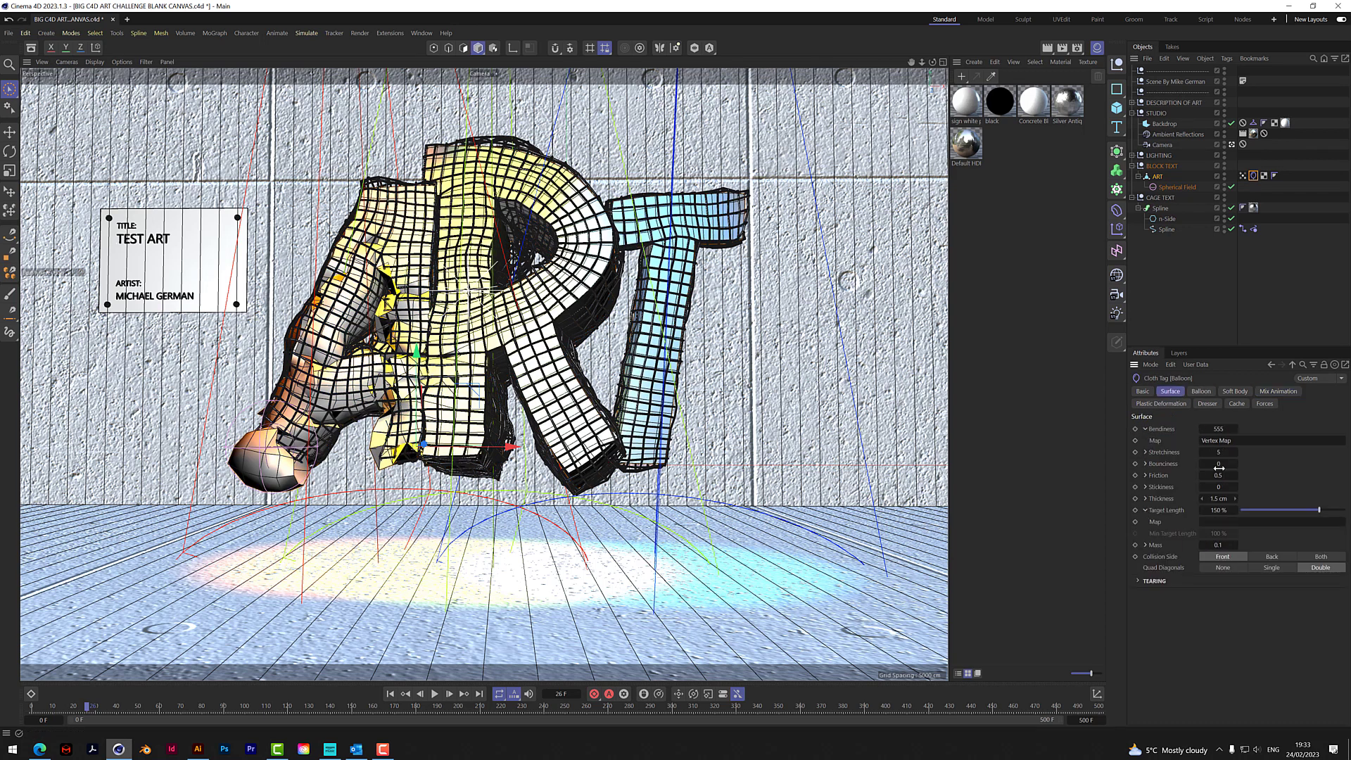
pyautogui.moveTo(1229, 454); pyautogui.dragTo(1228, 522)
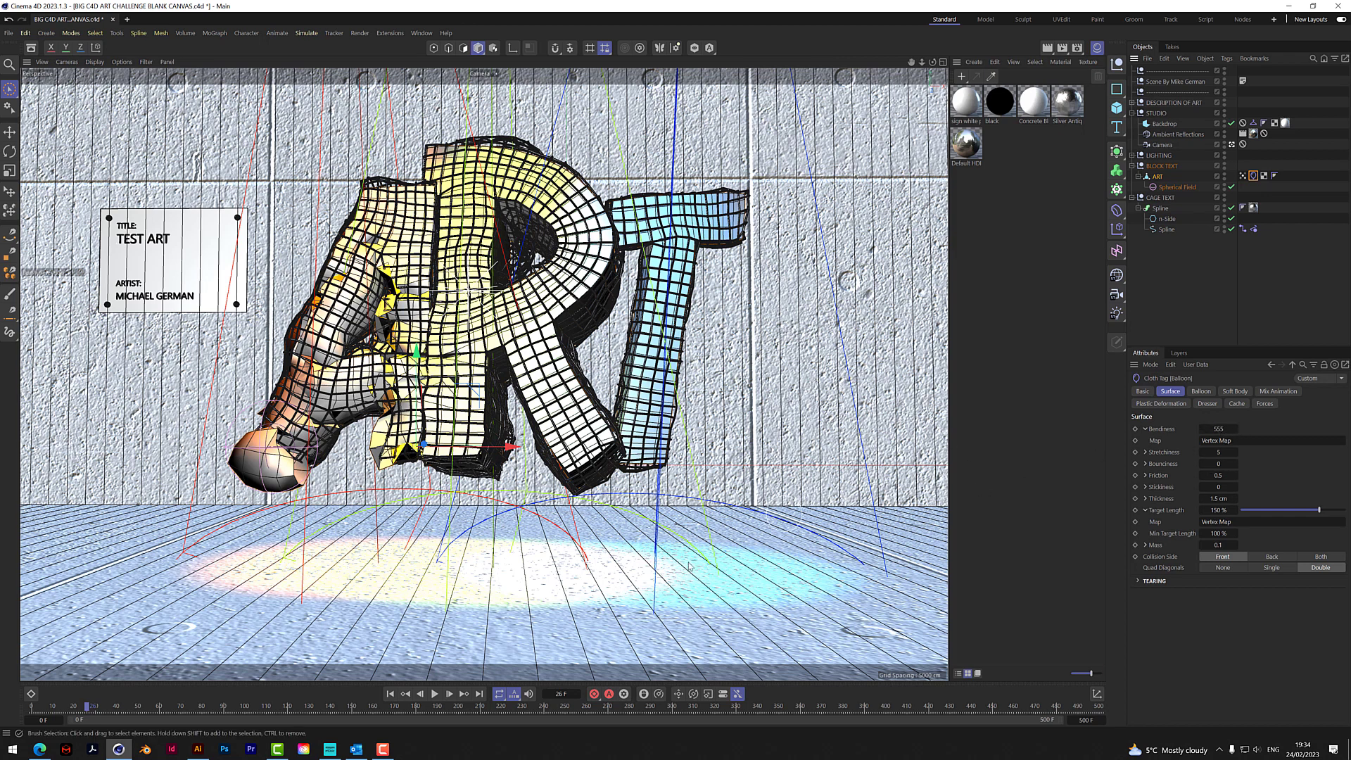
# Replay the simulation from frame 0 to frame 36, then select the Vertex Map tag
pyautogui.click(390, 693)
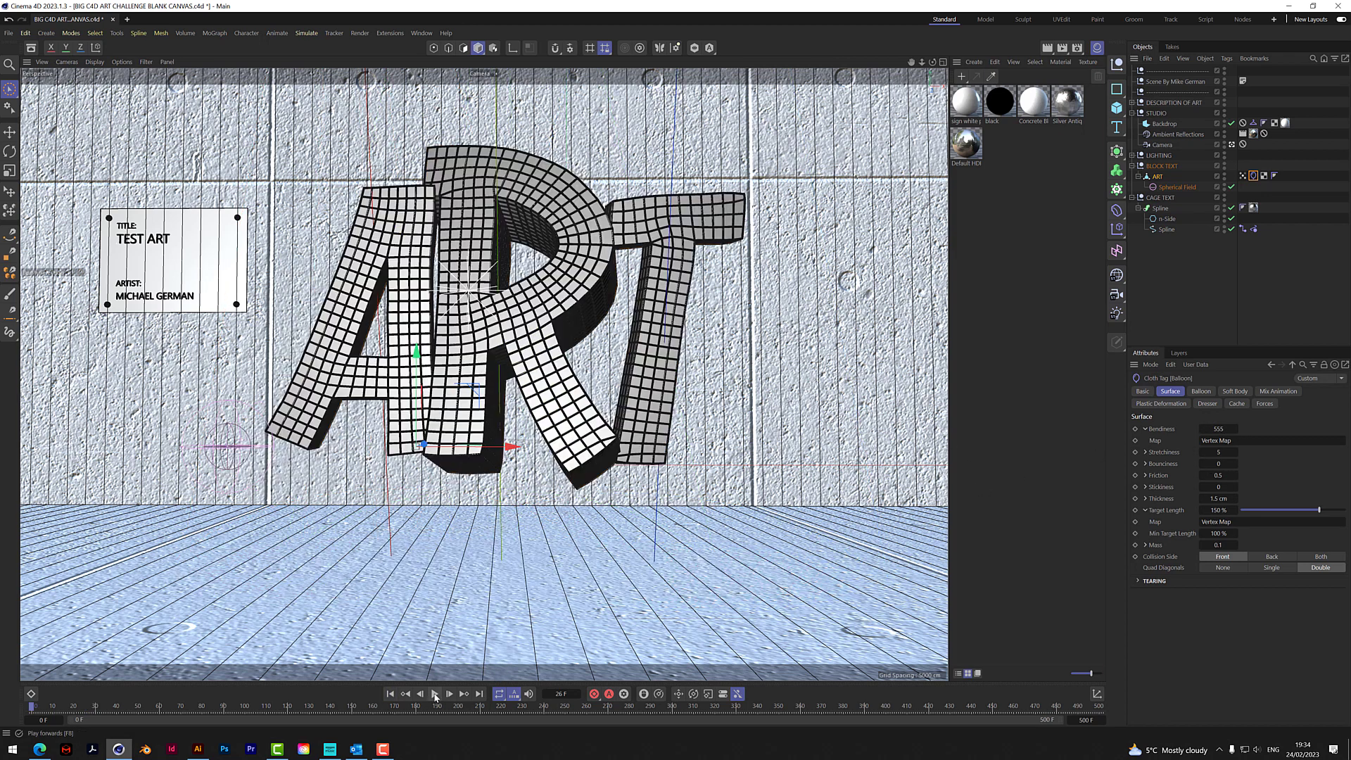
pyautogui.click(435, 694)
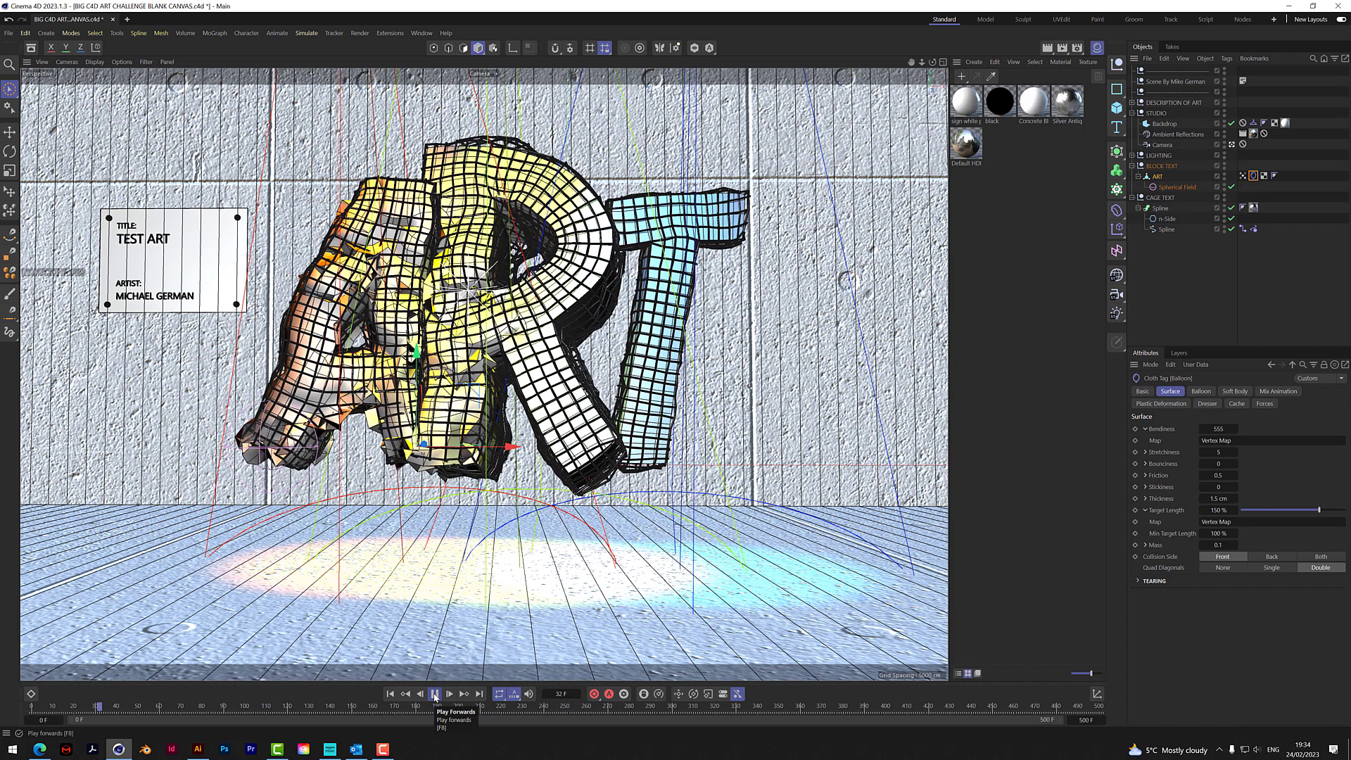
pyautogui.click(435, 695)
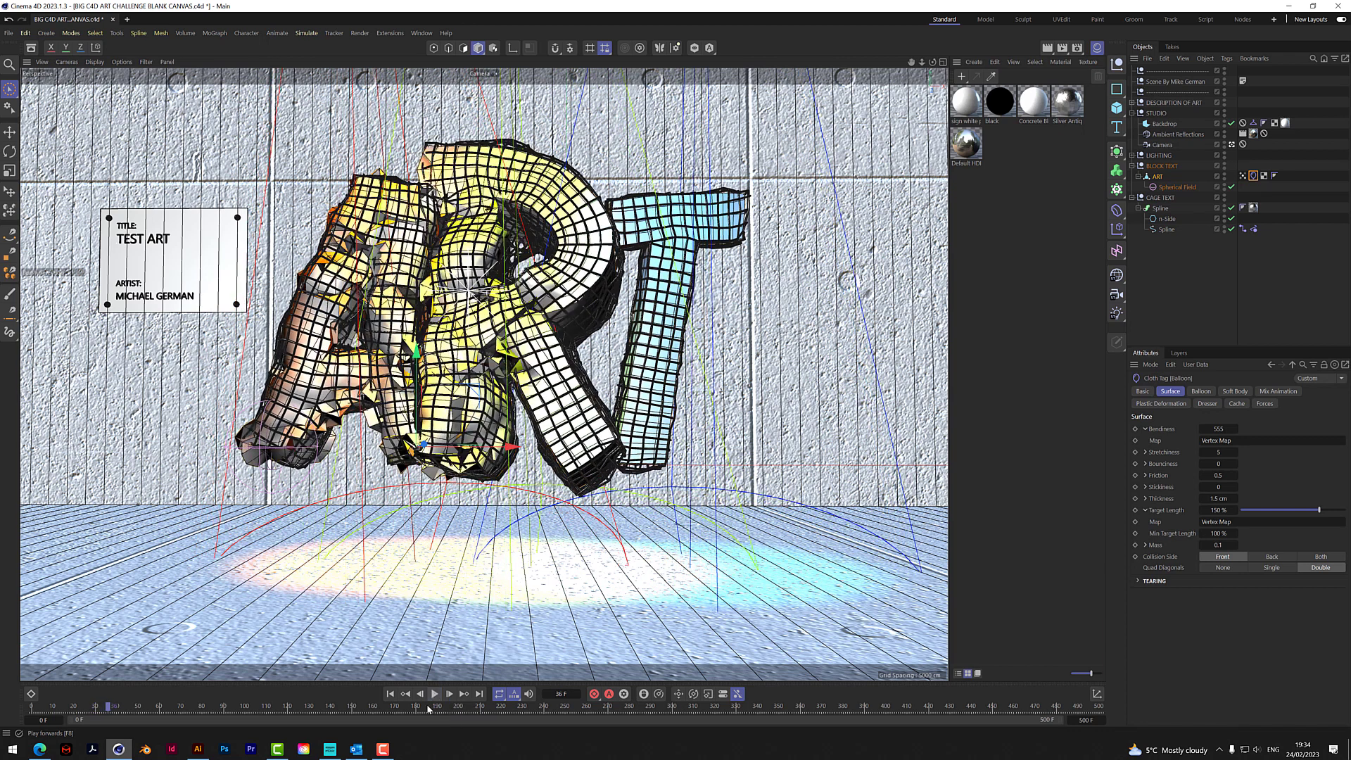
pyautogui.click(1242, 175)
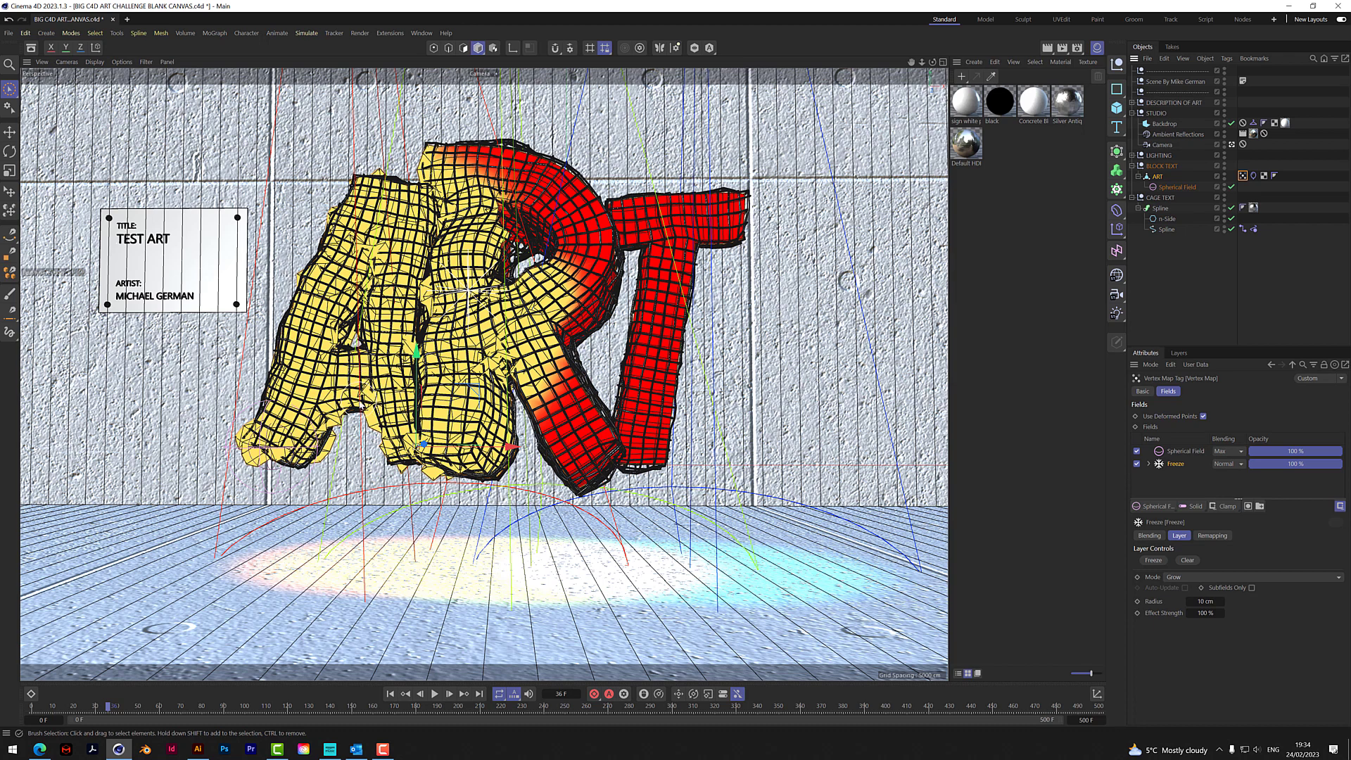
# Nest ART under a Subdivision Surface and play on to frame 87 as all letters inflate
pyautogui.click(1157, 177)
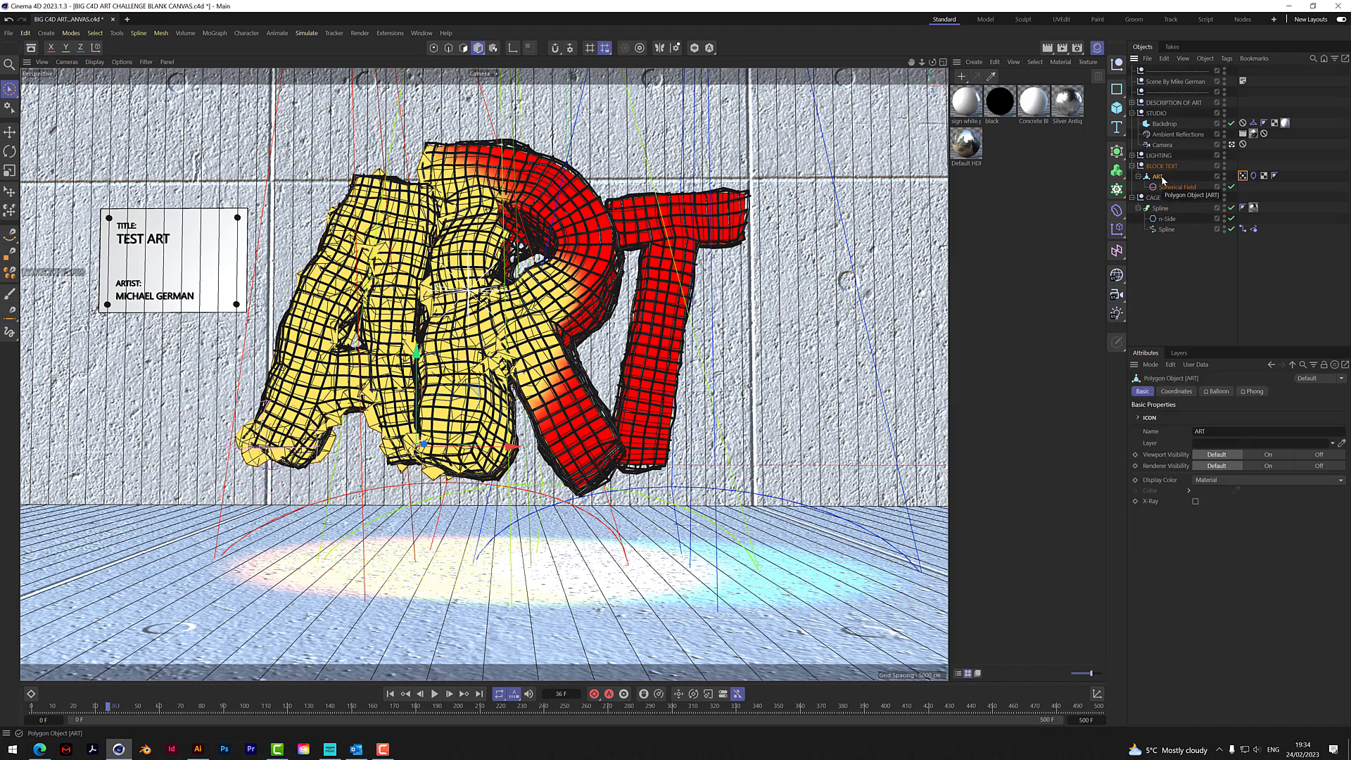
pyautogui.keyDown('alt'); pyautogui.click(1118, 153); pyautogui.keyUp('alt')
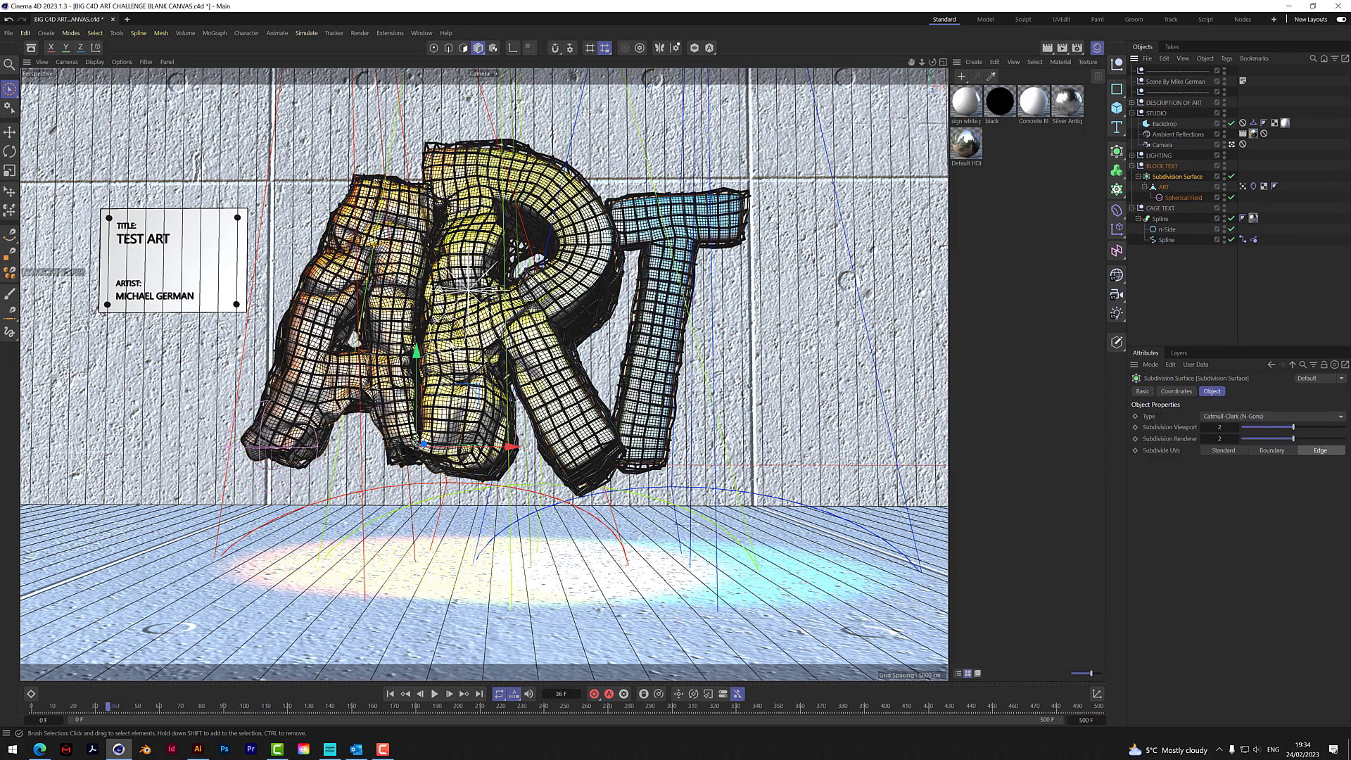
pyautogui.click(435, 695)
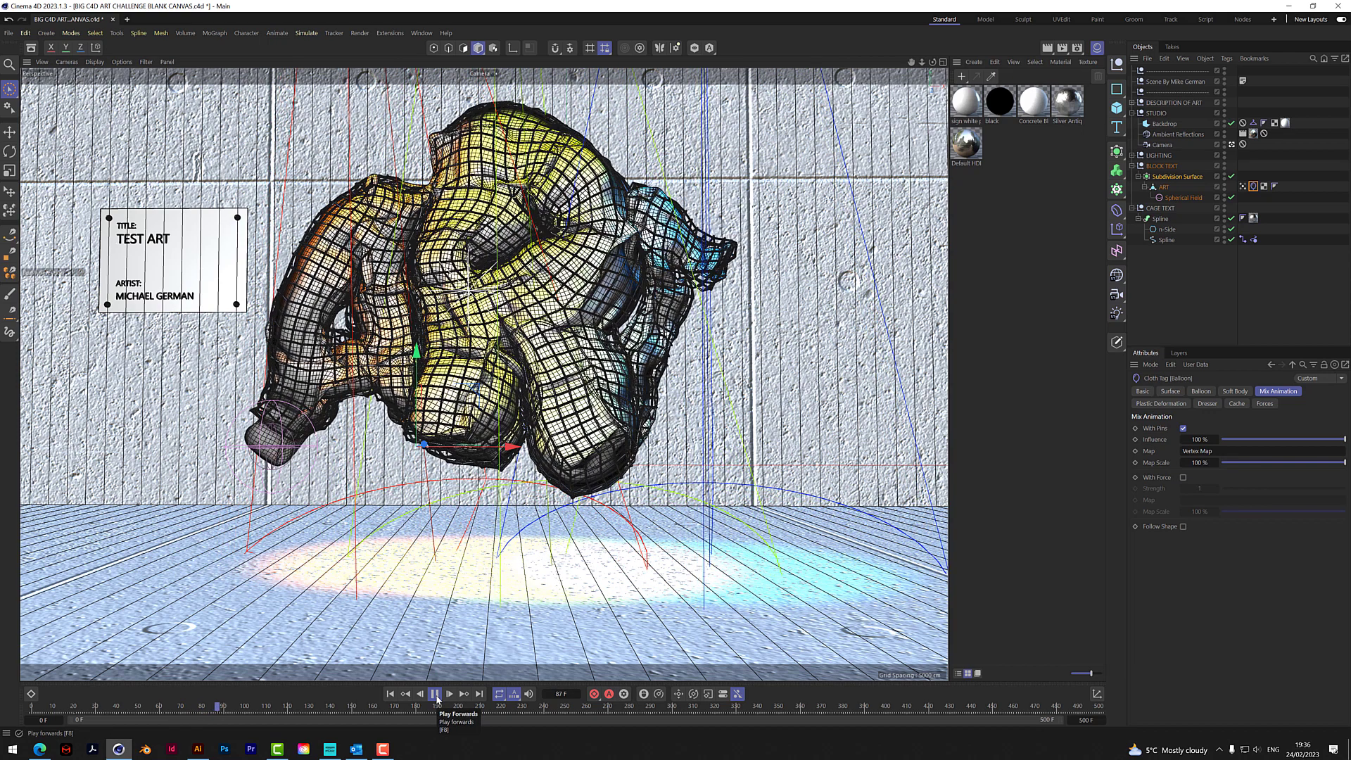
# Pause the inflation playback and rewind the ART simulation to frame 0
pyautogui.click(435, 694)
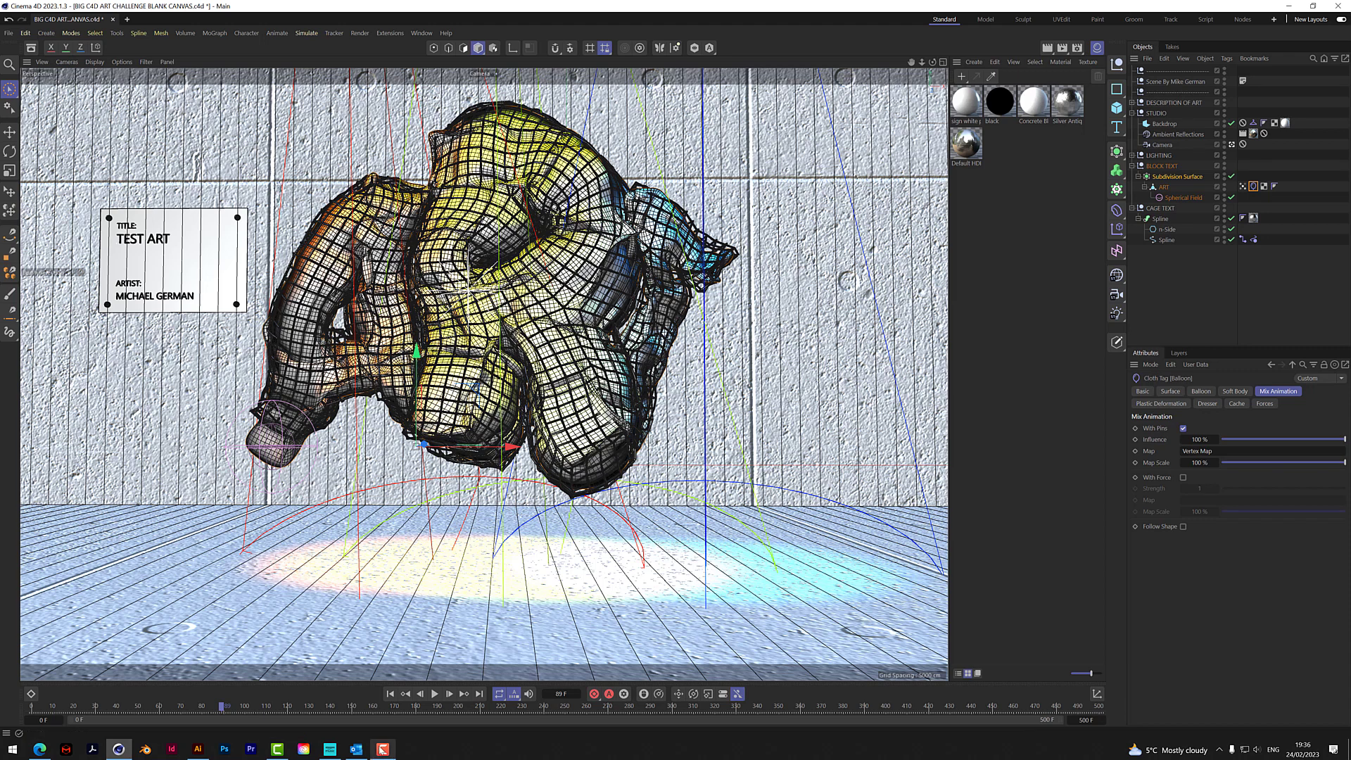
pyautogui.click(390, 694)
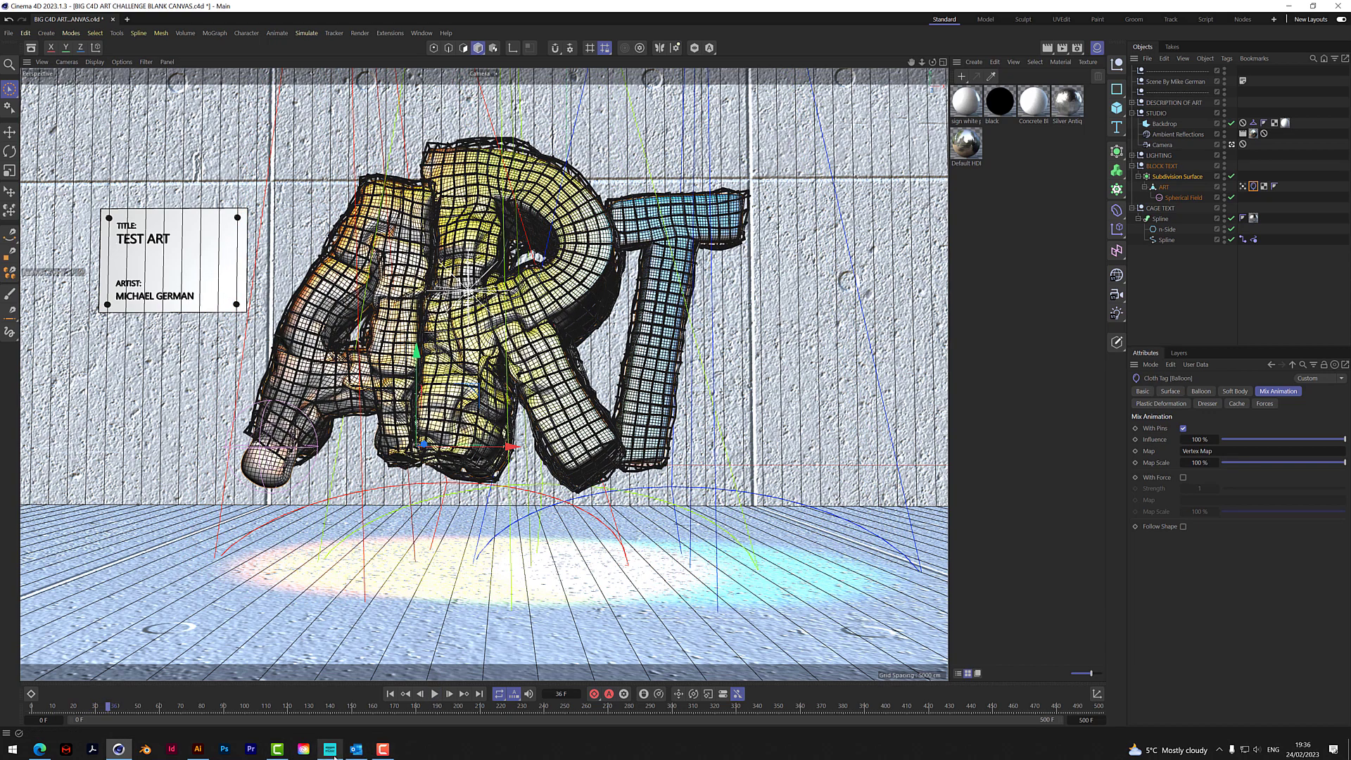
pyautogui.moveTo(334, 757)
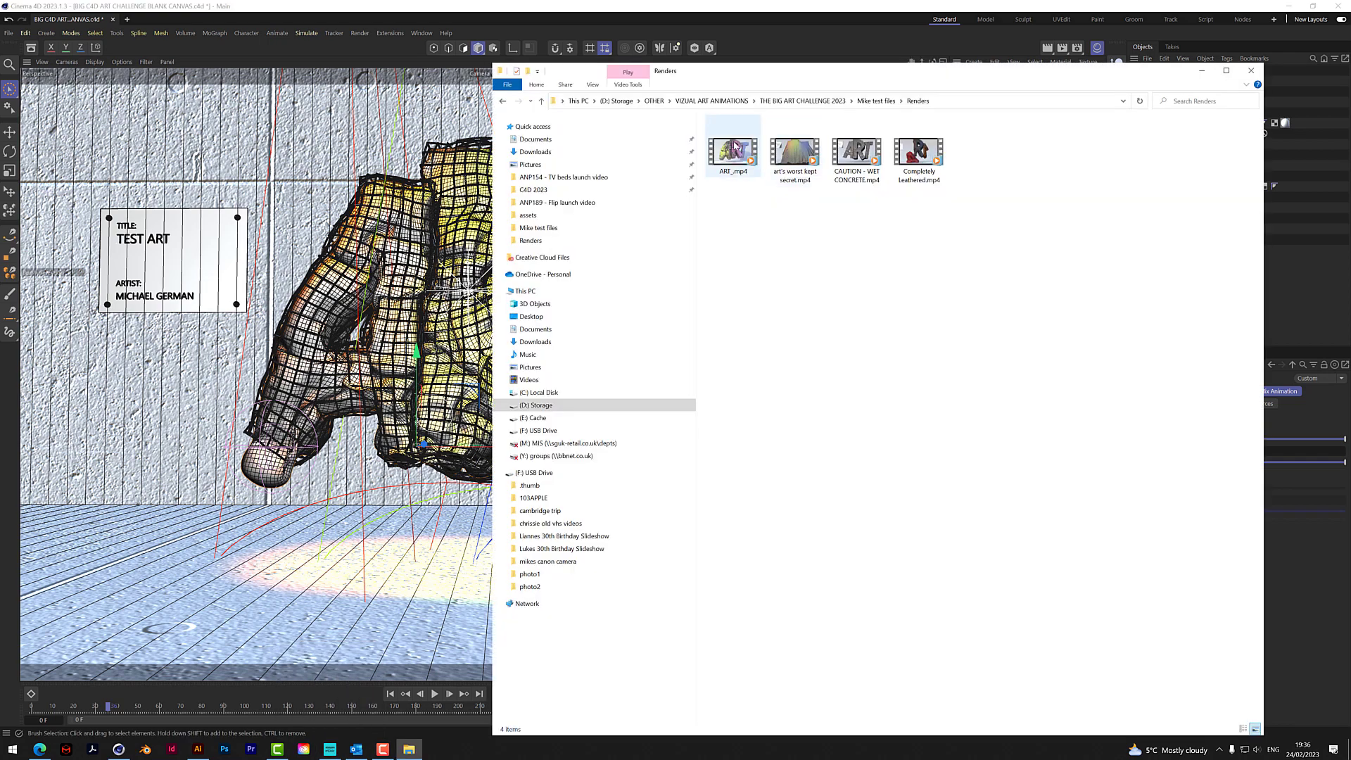
pyautogui.doubleClick(734, 156)
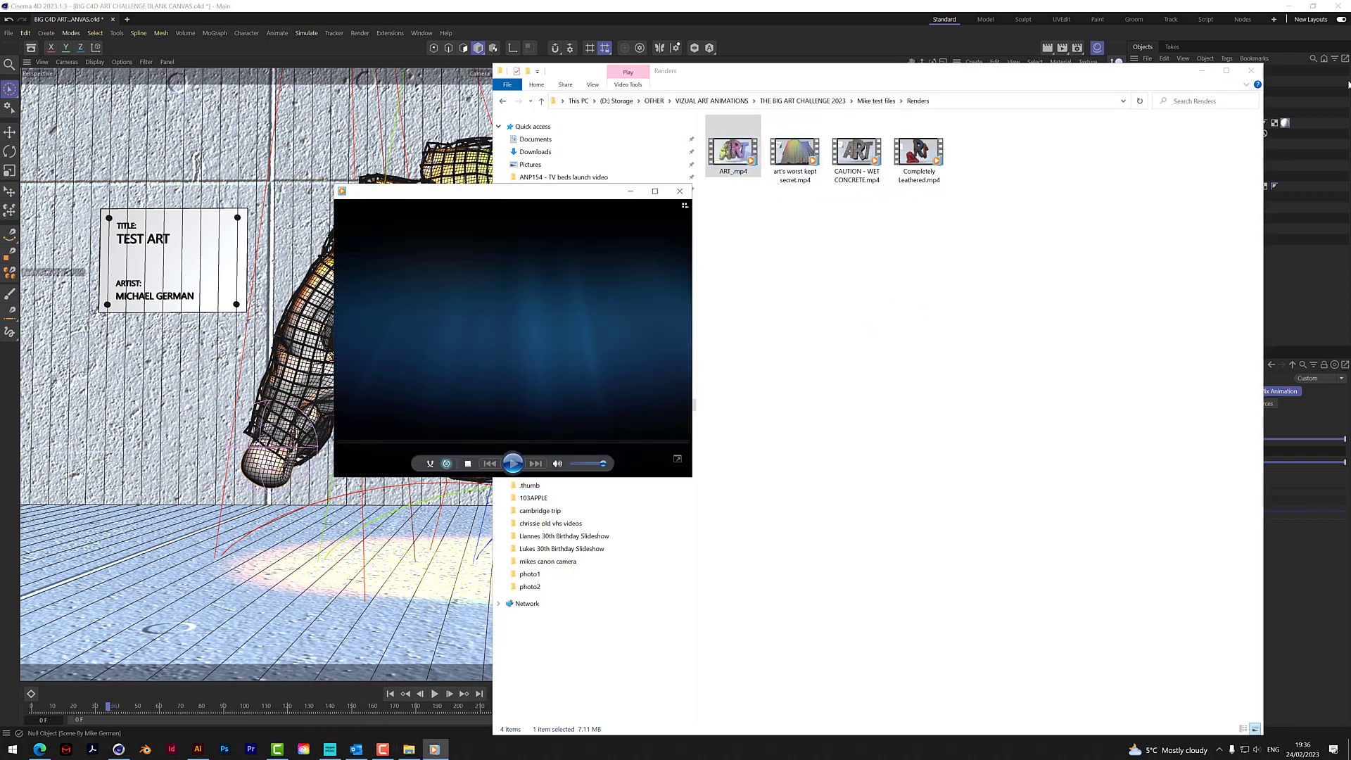
pyautogui.click(1251, 71)
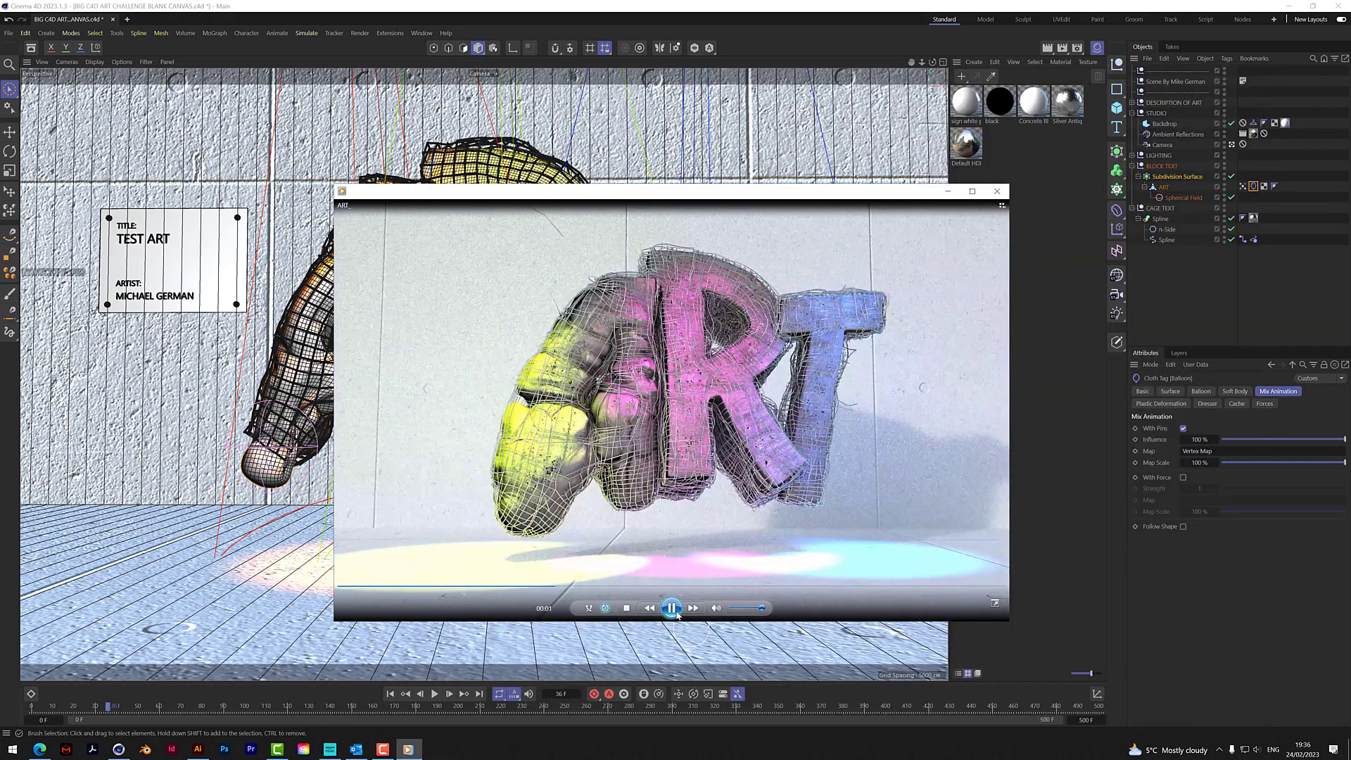
pyautogui.click(699, 577)
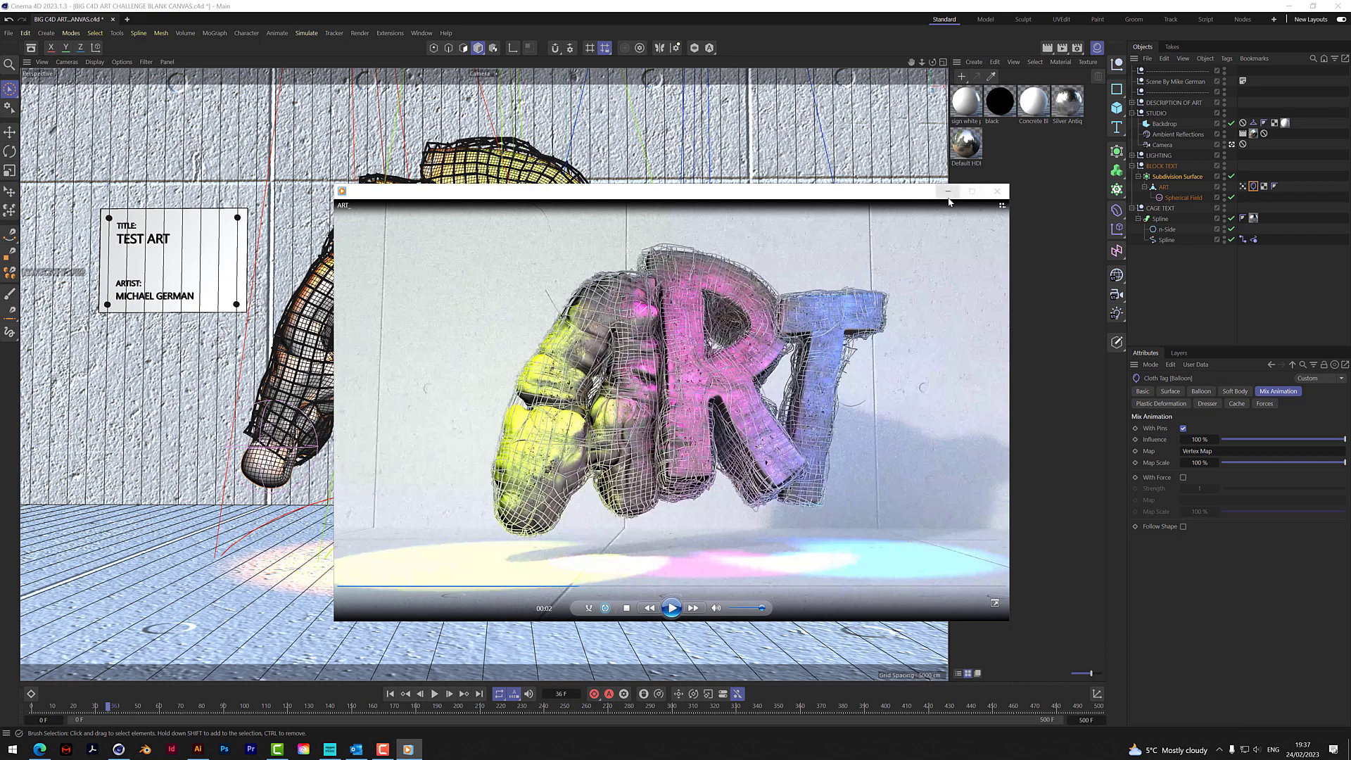
pyautogui.click(996, 190)
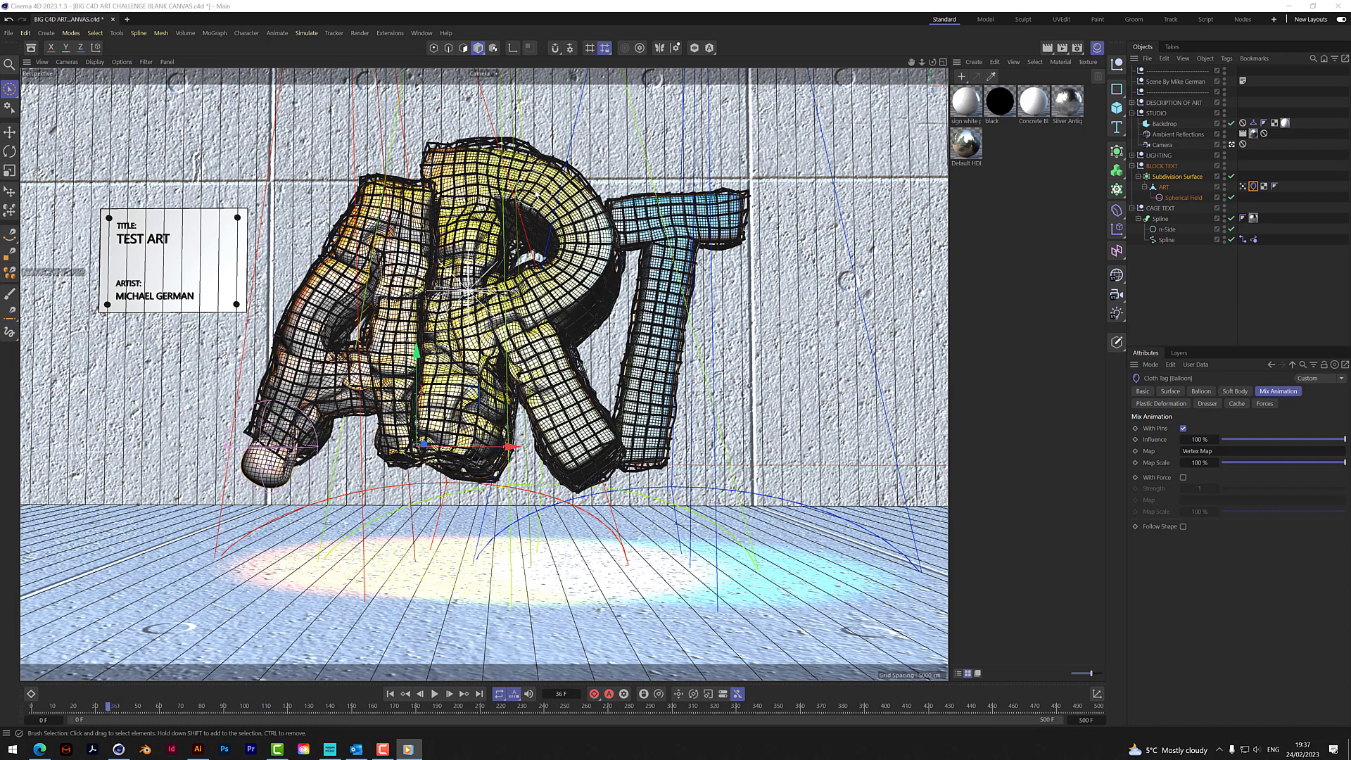
# Play the simulation to frame 51 and select the CAGE TEXT Spline for a deformer
pyautogui.click(435, 695)
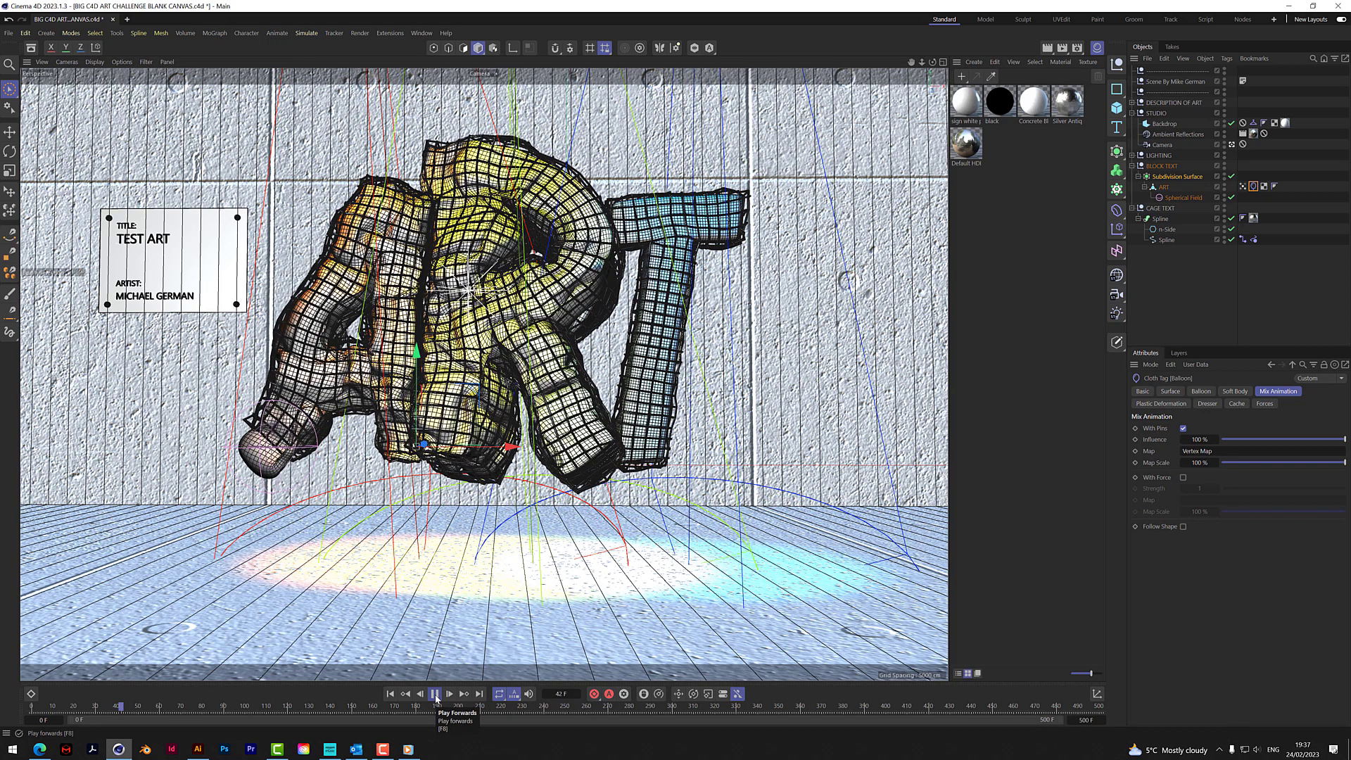
pyautogui.click(435, 694)
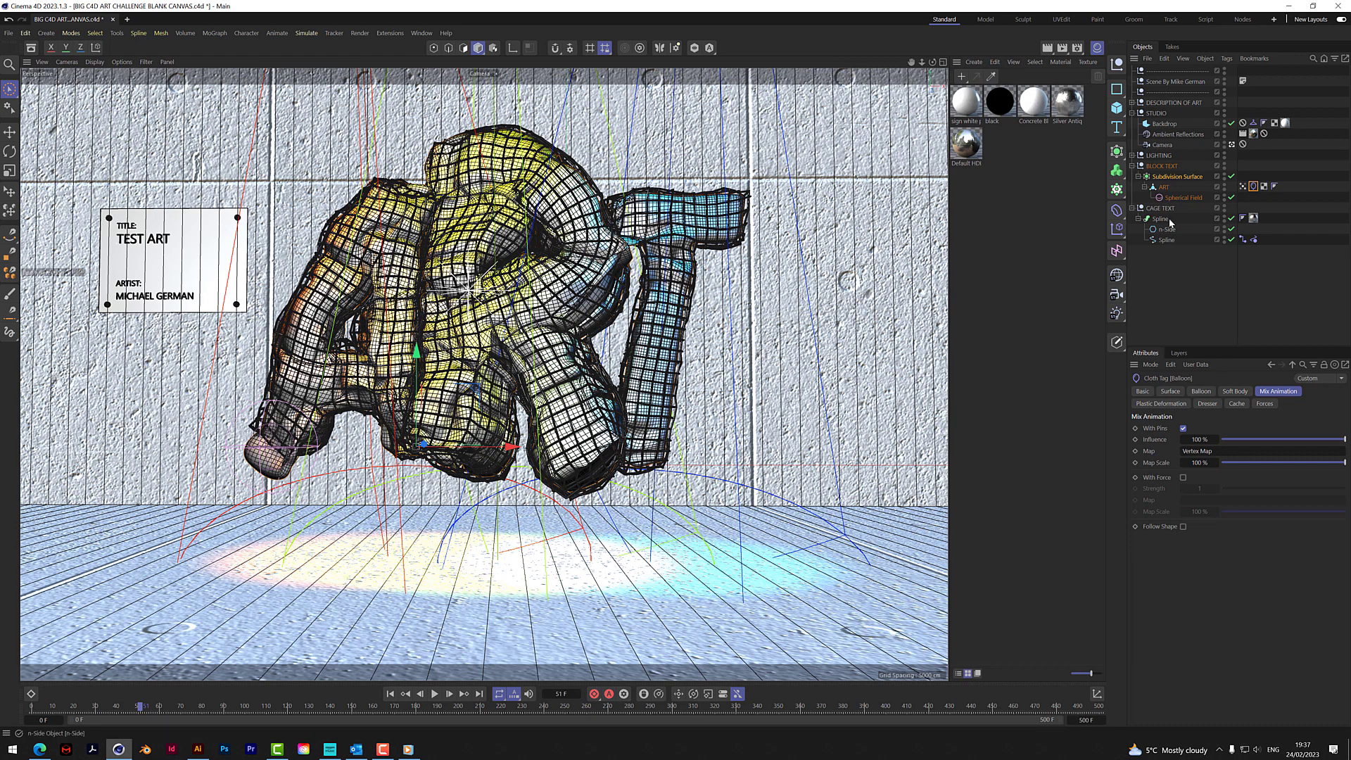
pyautogui.click(1165, 240)
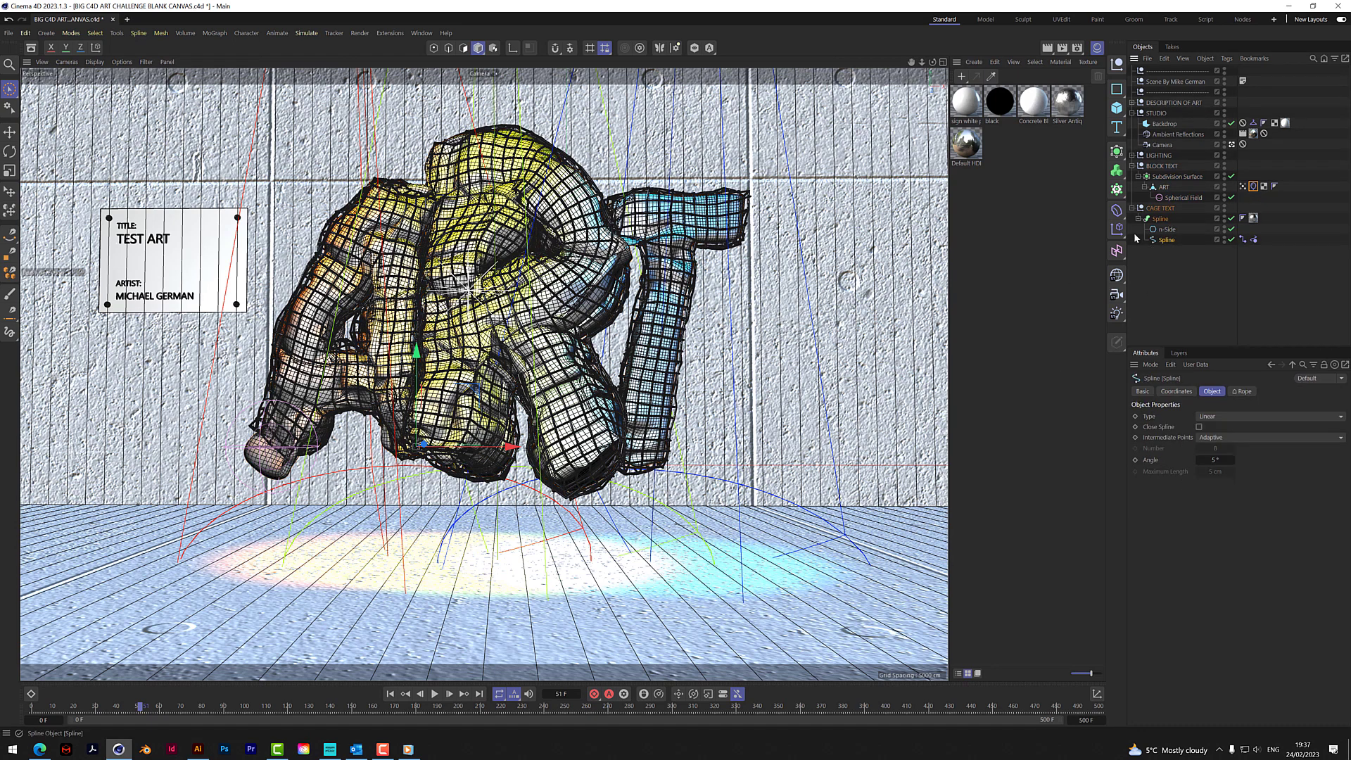
pyautogui.click(1117, 209)
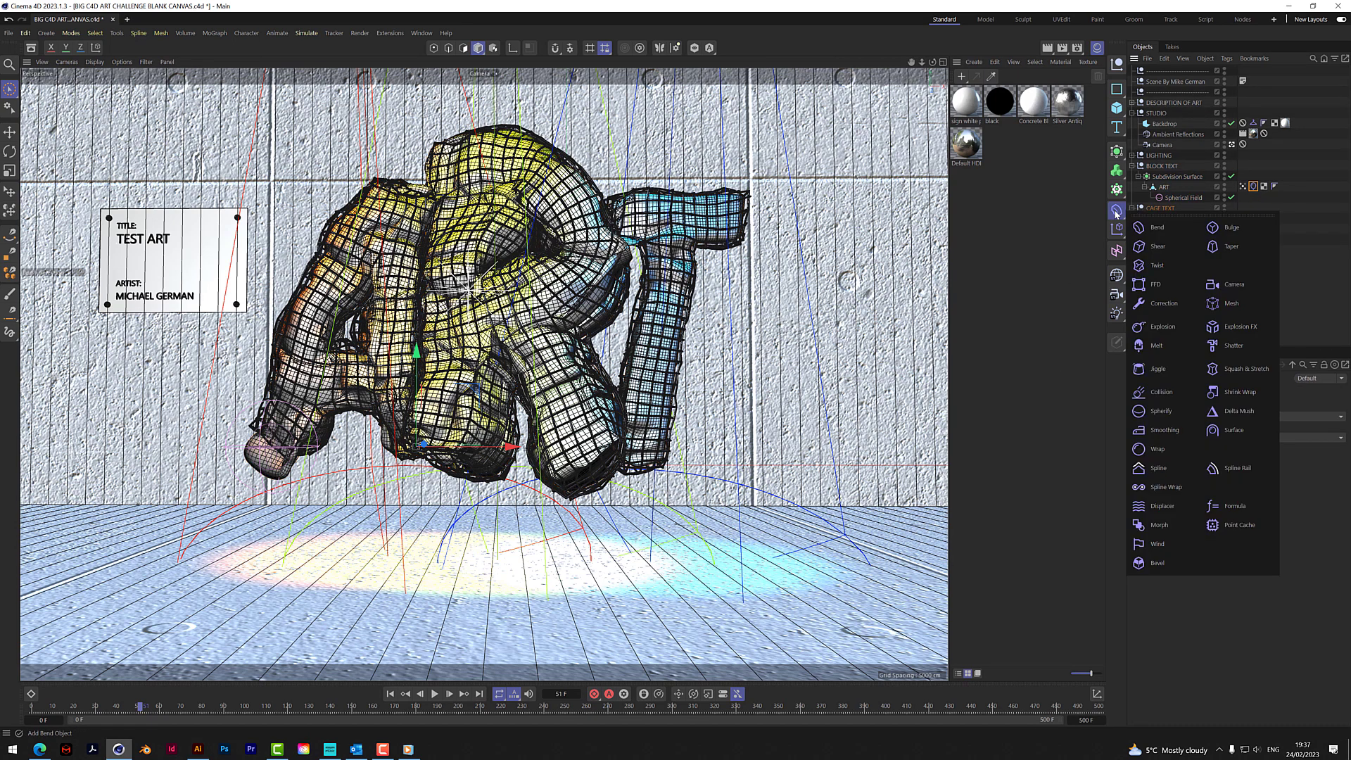
# Add a Displacer under the cage Spline using a Noise shader
pyautogui.click(1161, 506)
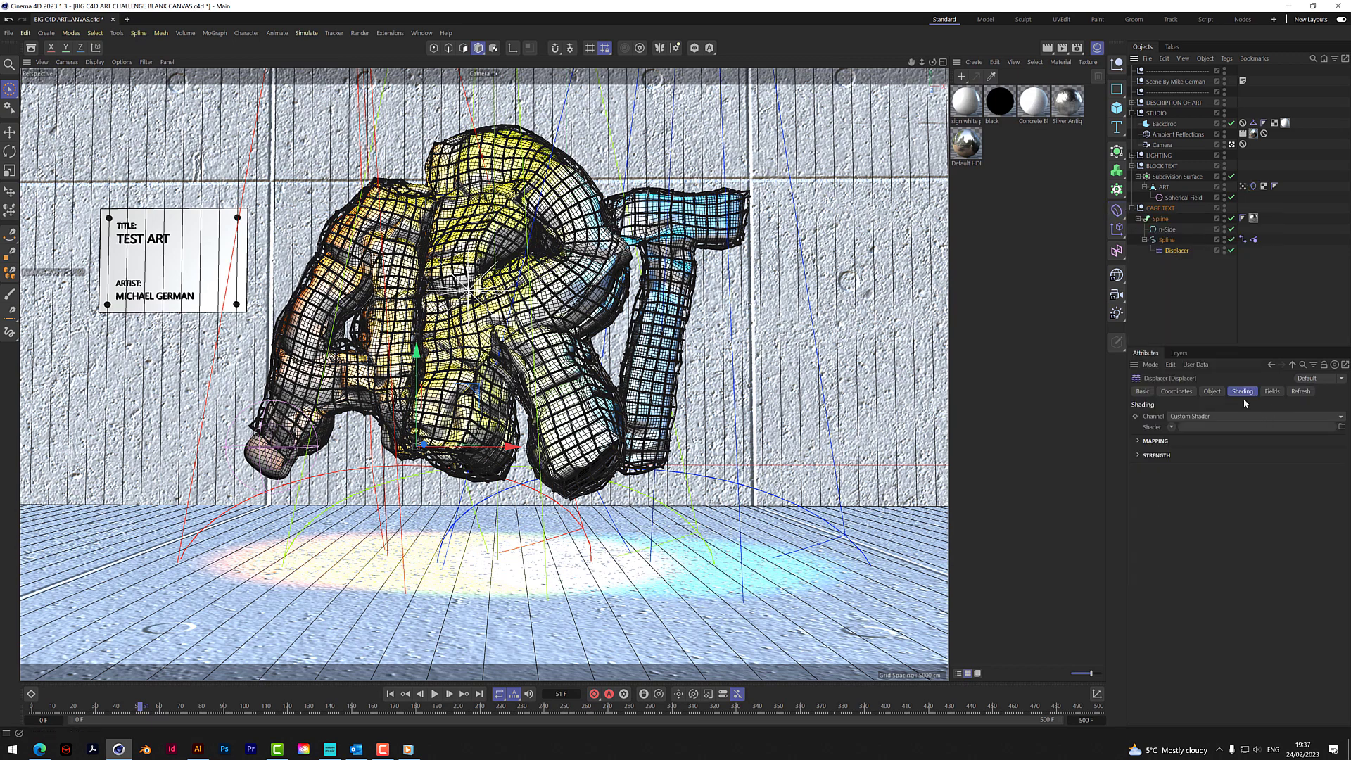
pyautogui.click(1171, 427)
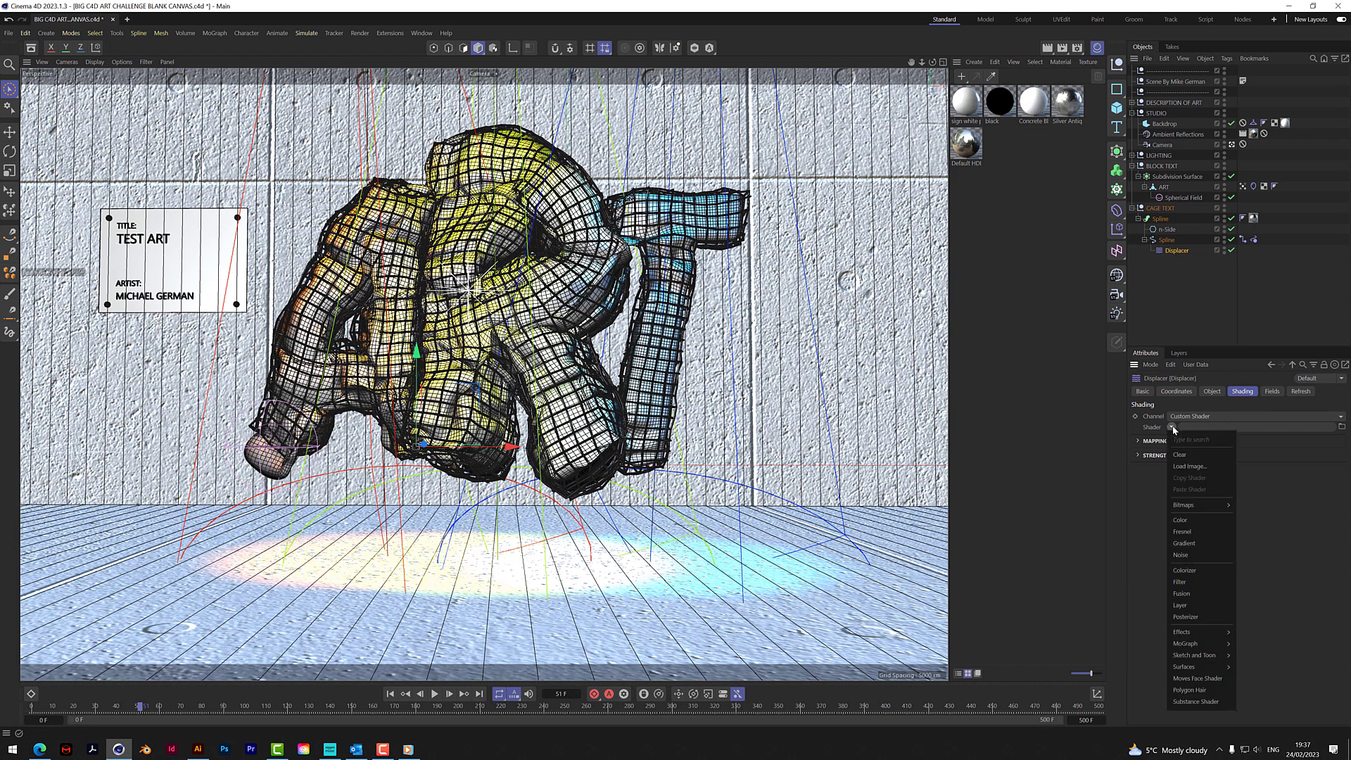
pyautogui.click(1181, 555)
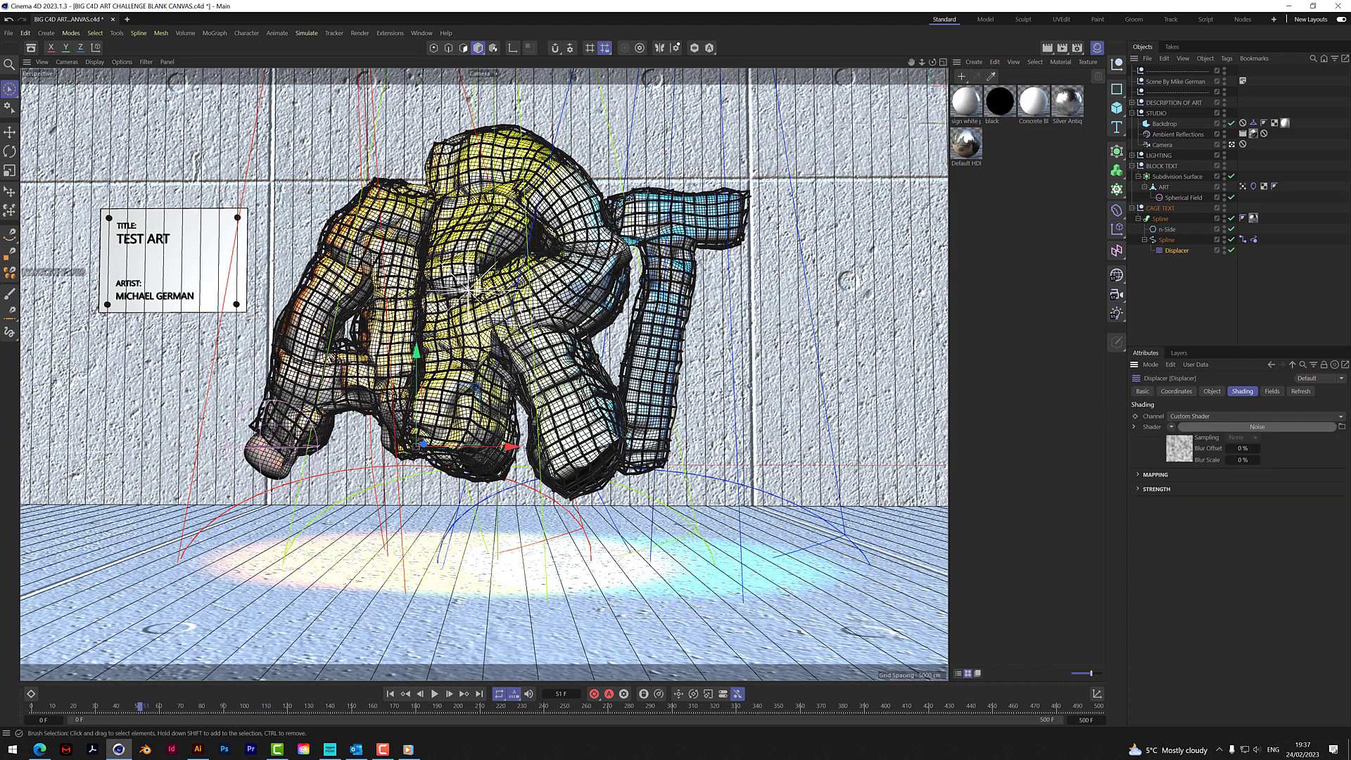
pyautogui.click(391, 695)
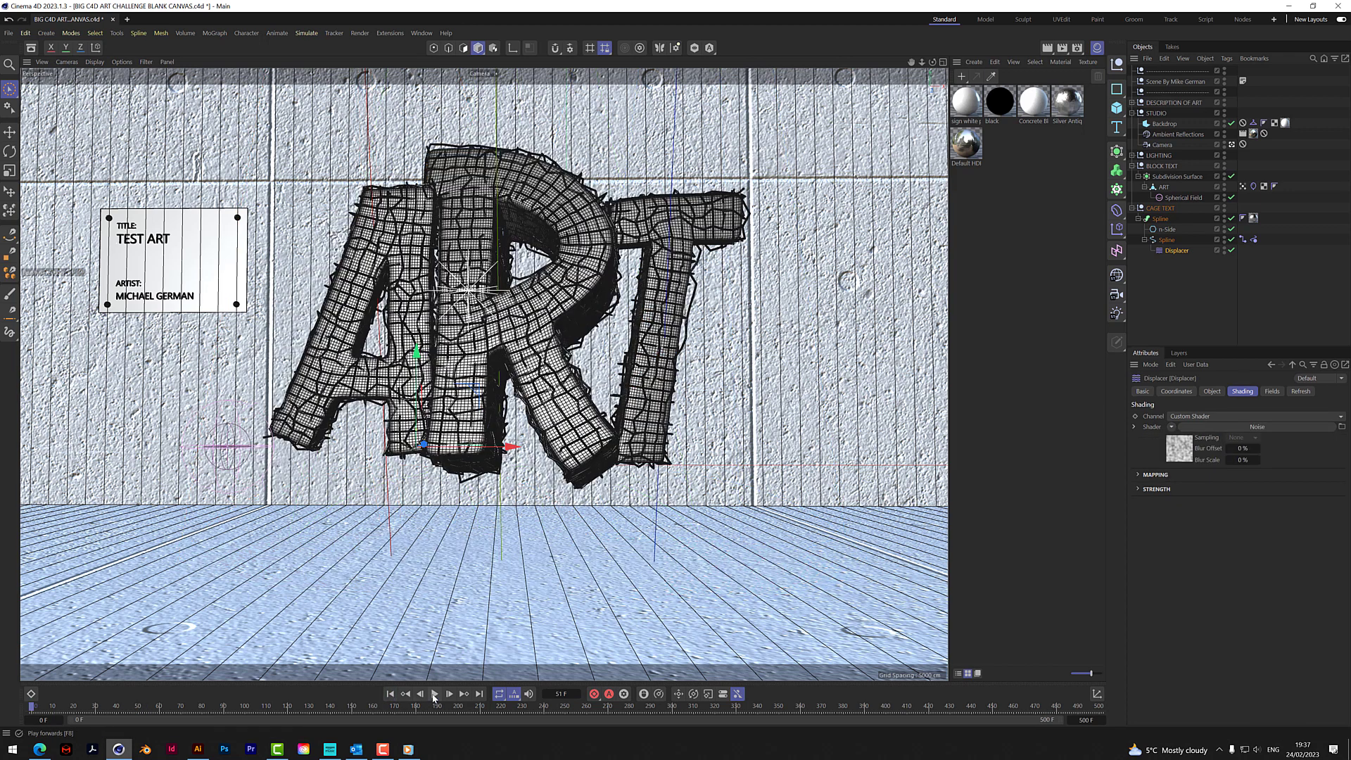
pyautogui.click(436, 698)
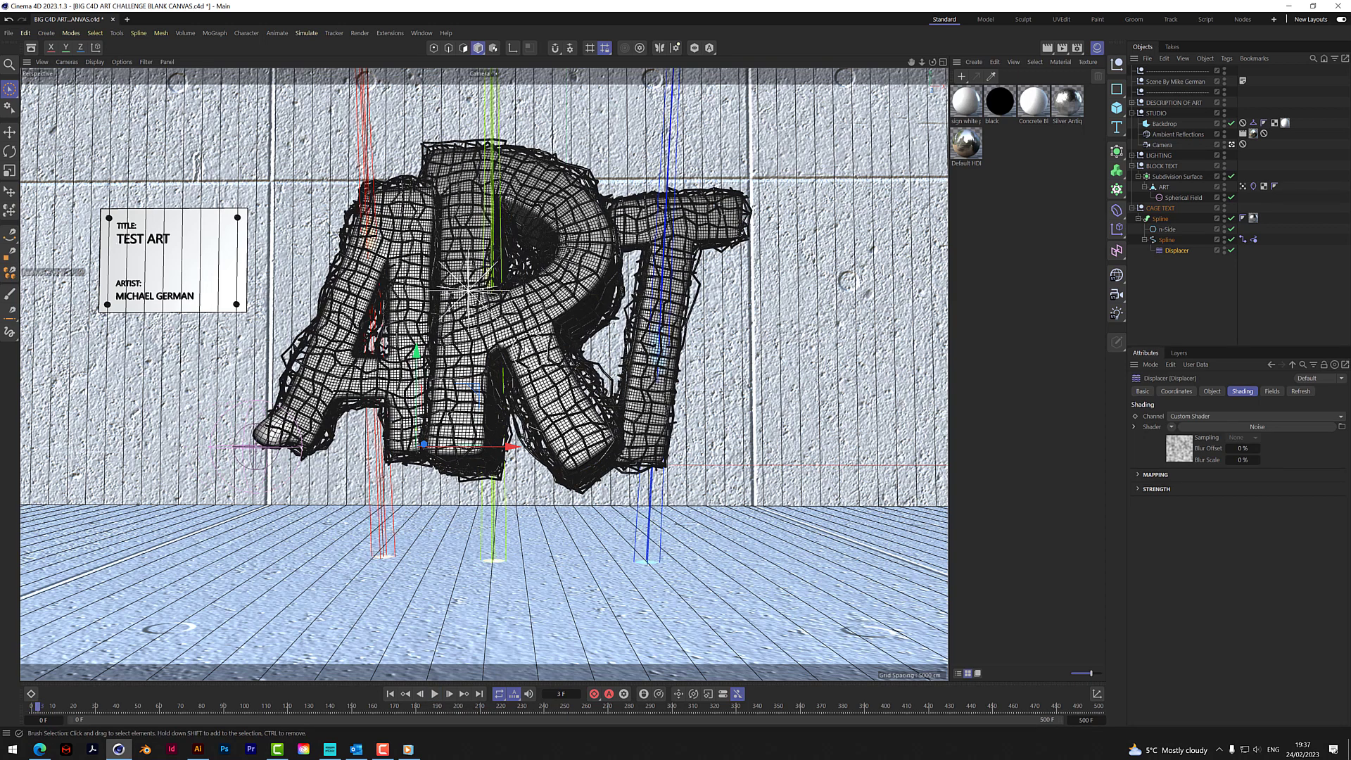
# Set the Noise shader to Sparse Convolution with 300% global scale
pyautogui.click(1281, 426)
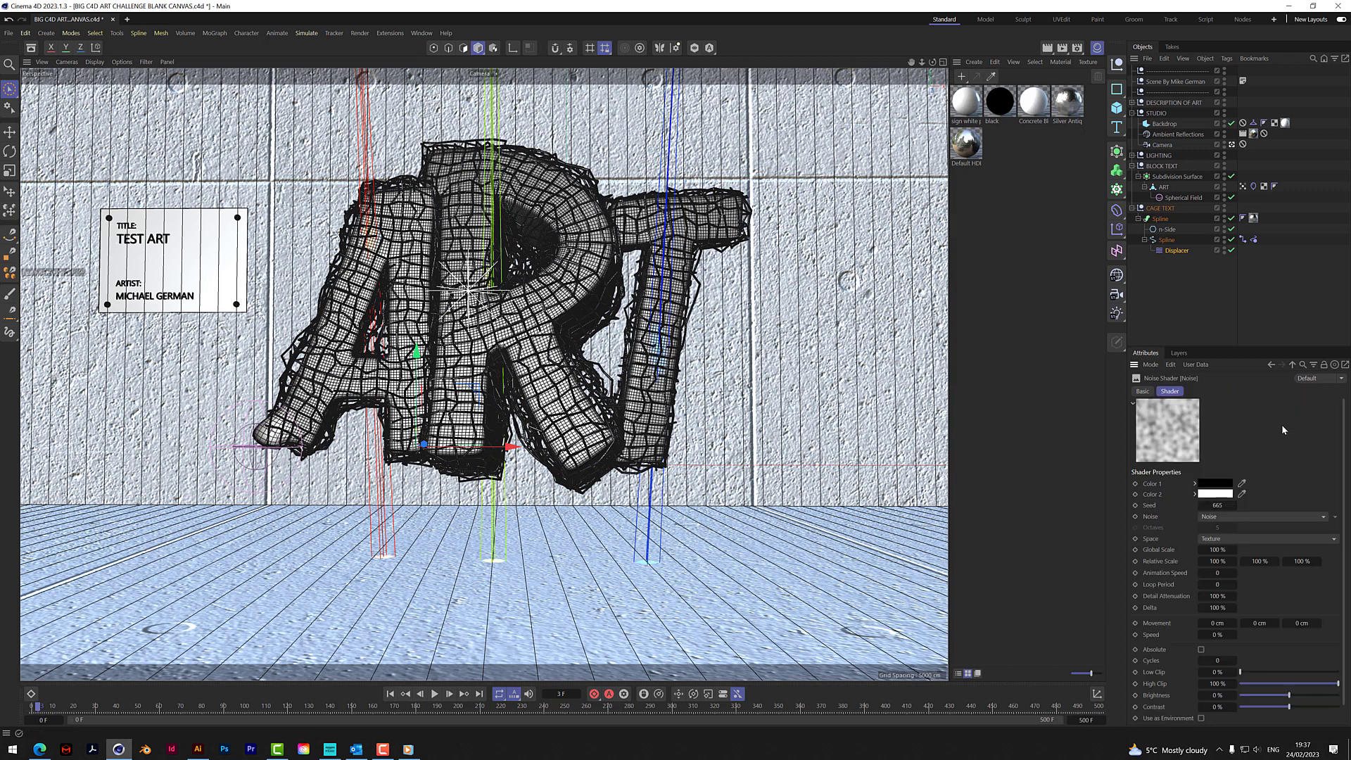
pyautogui.click(1225, 515)
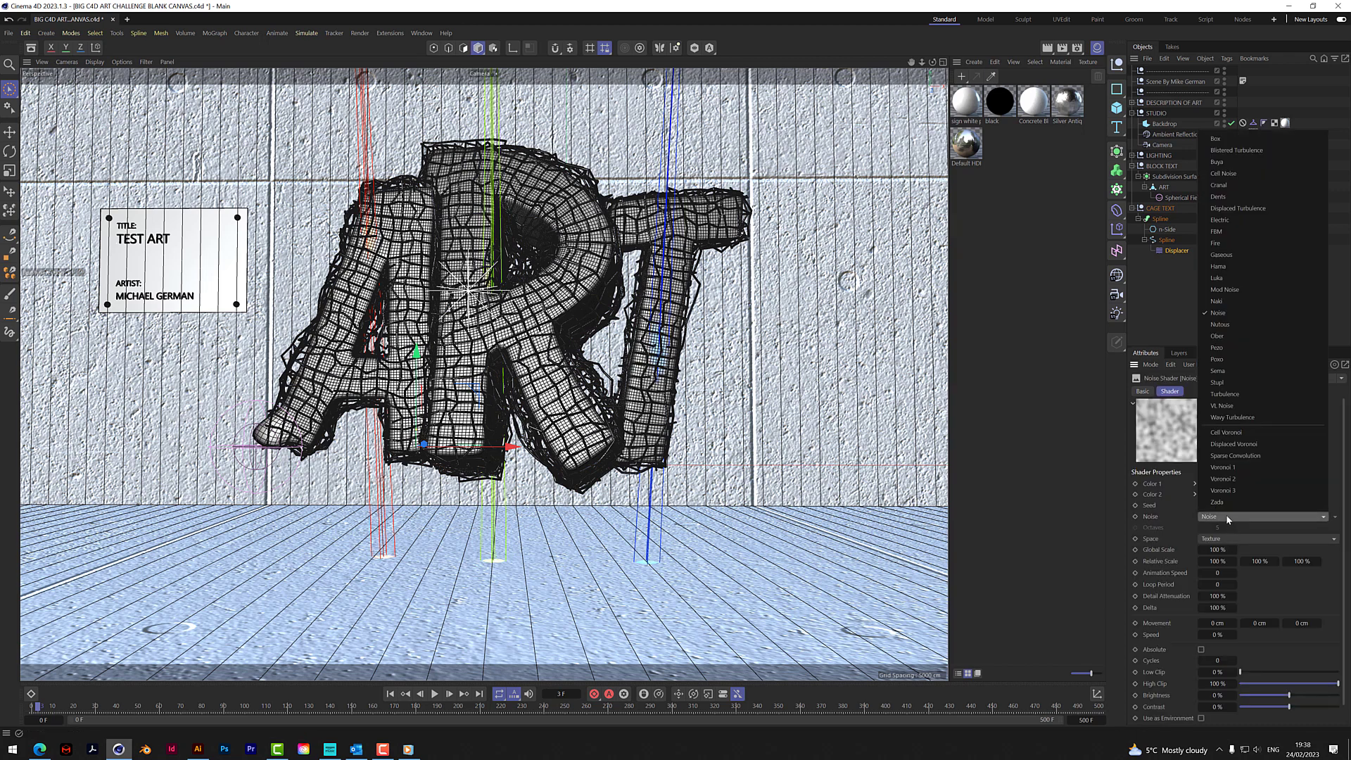
pyautogui.click(1235, 456)
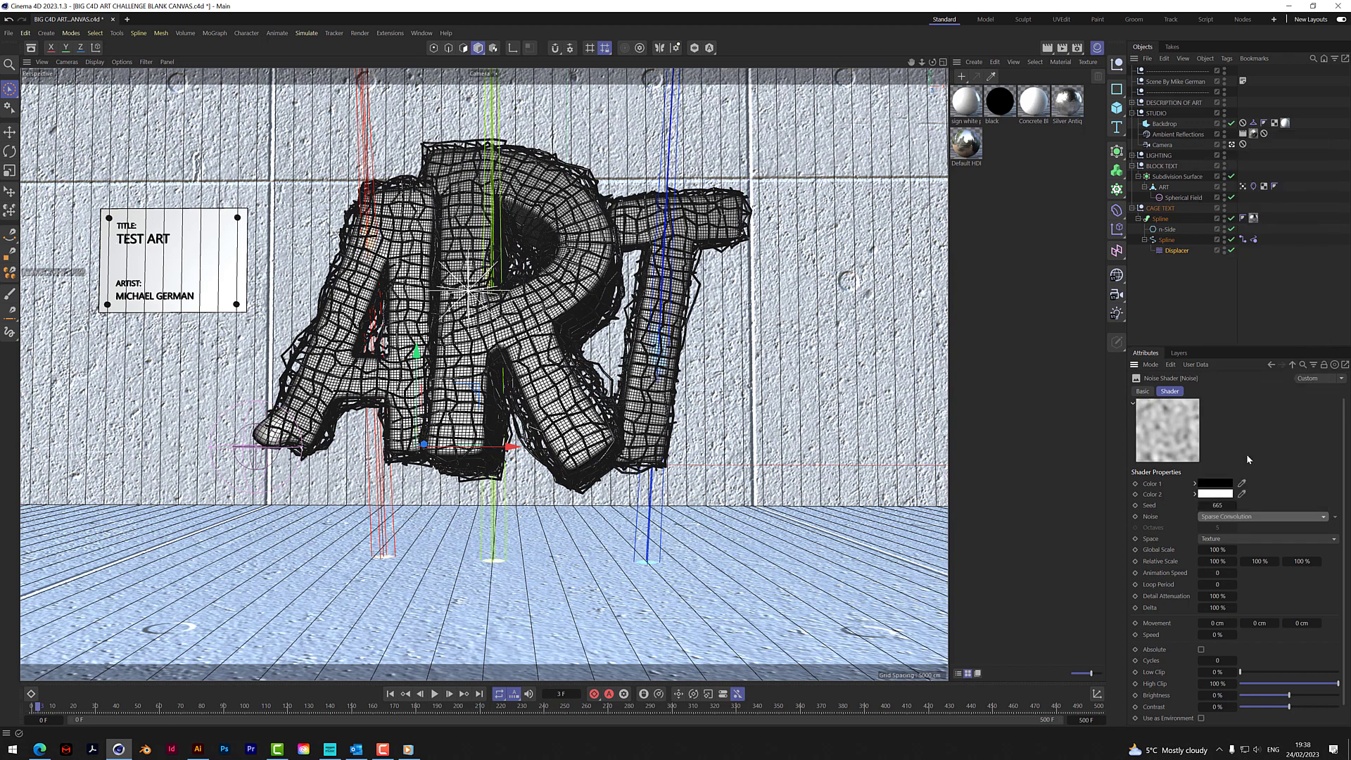
pyautogui.click(1224, 550)
pyautogui.write('3')
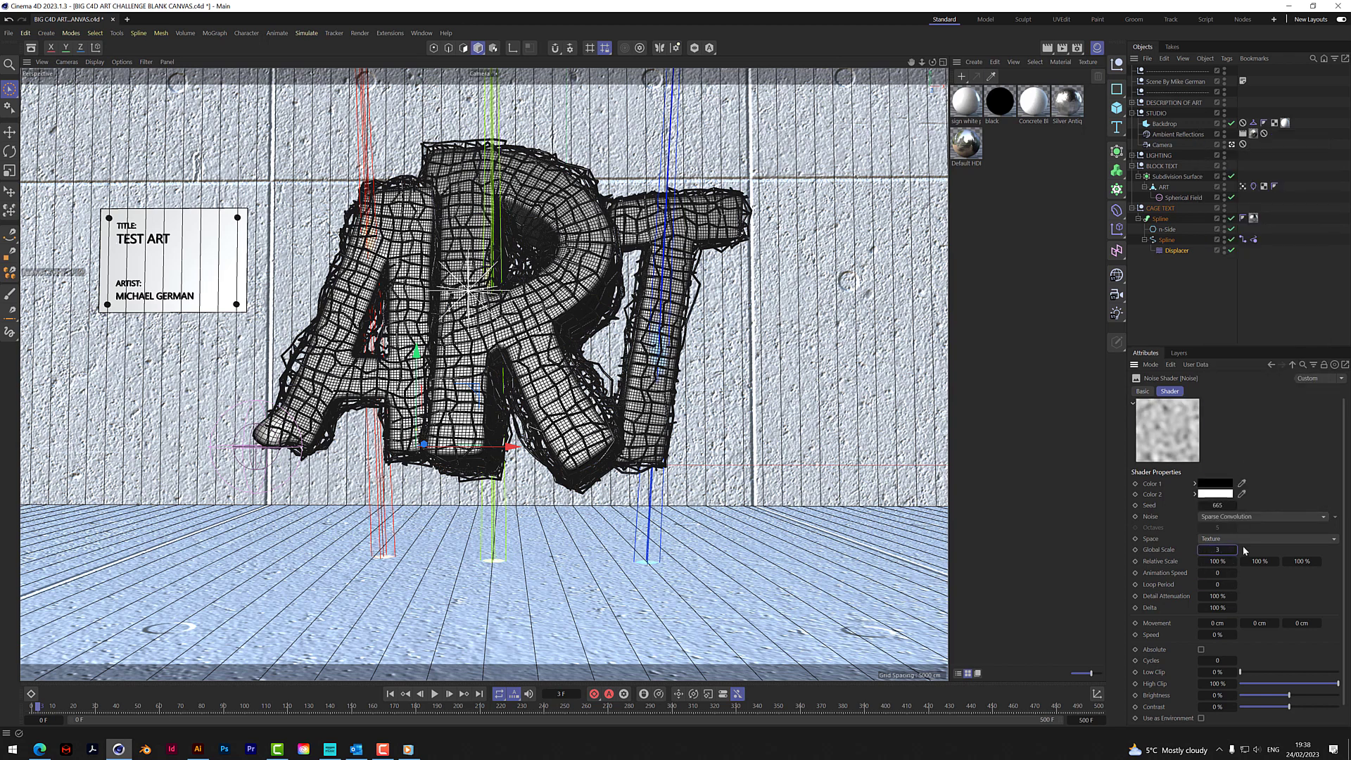
pyautogui.write('00')
pyautogui.press('Return')
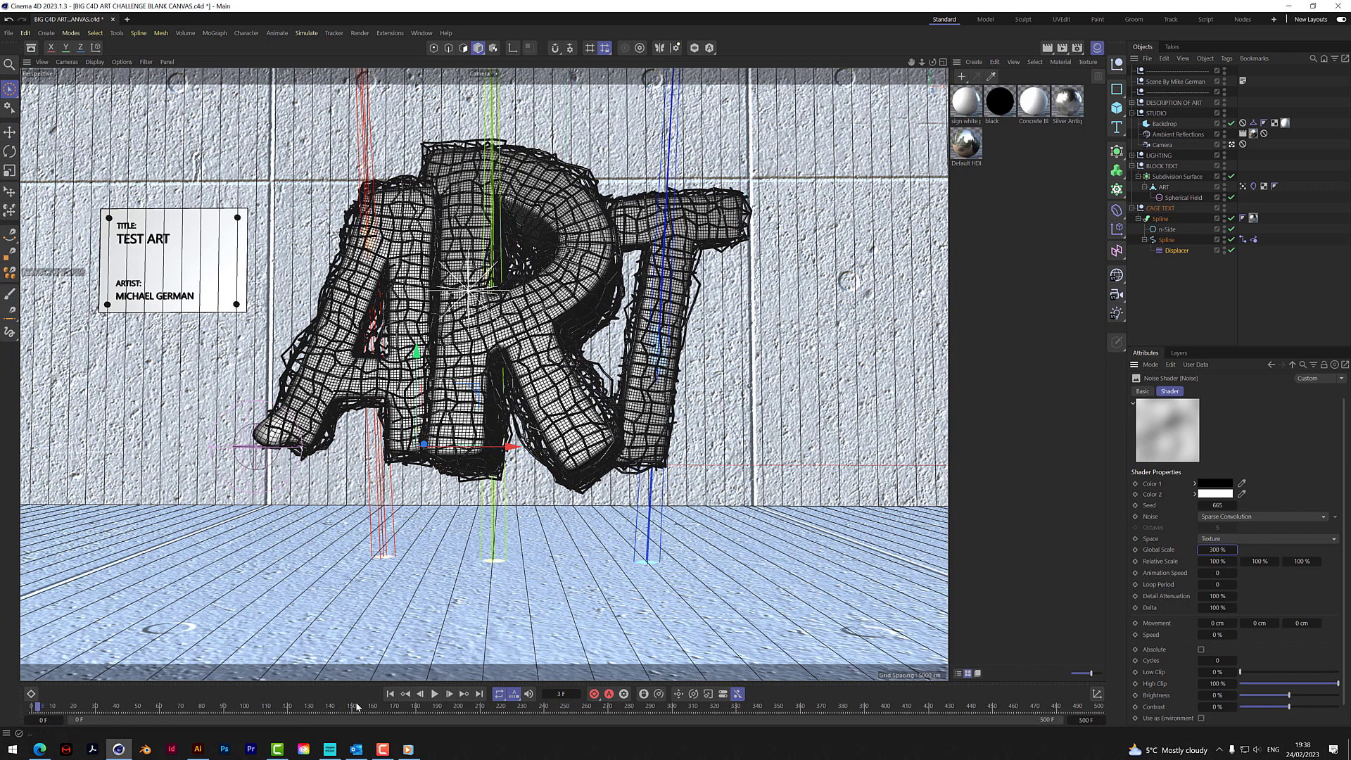
# Replay the simulation from the start to inspect the displaced cage, then select the Rope tag
pyautogui.click(390, 694)
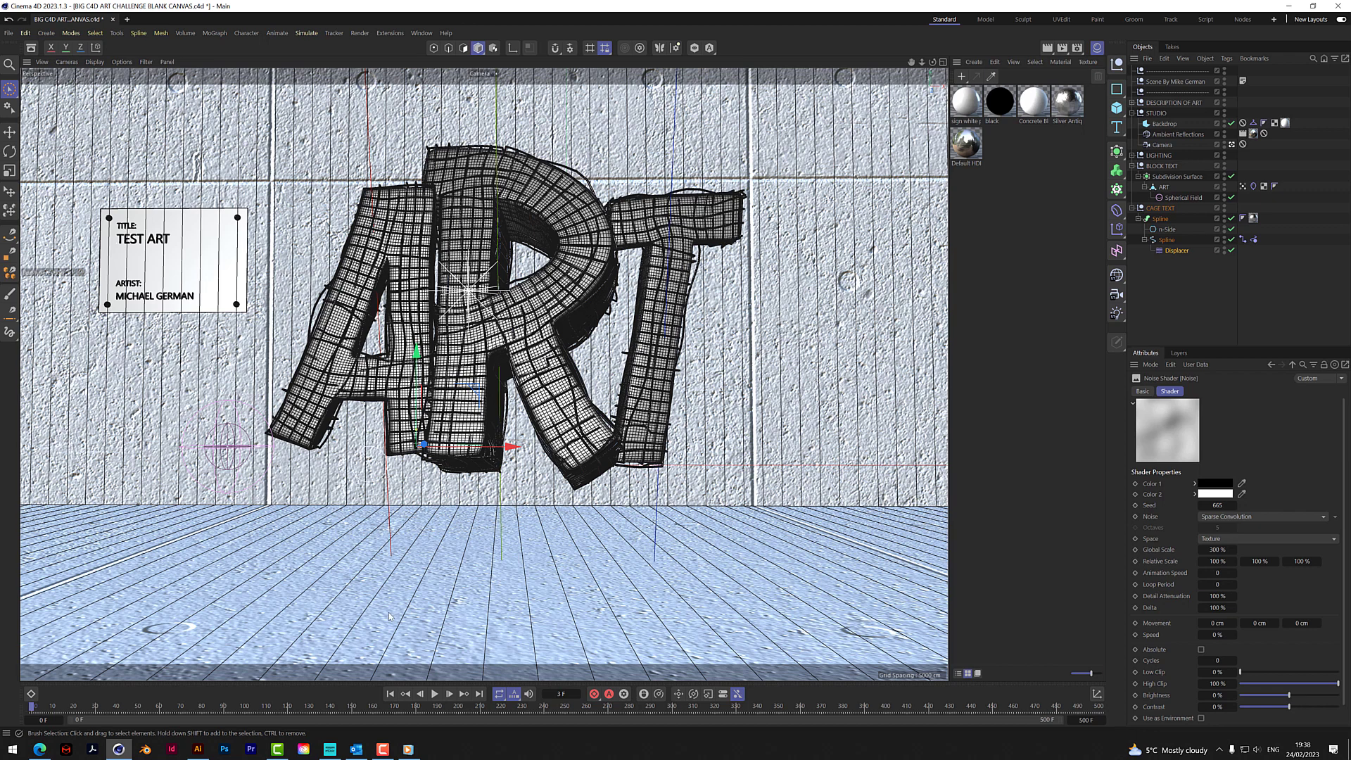
pyautogui.click(436, 695)
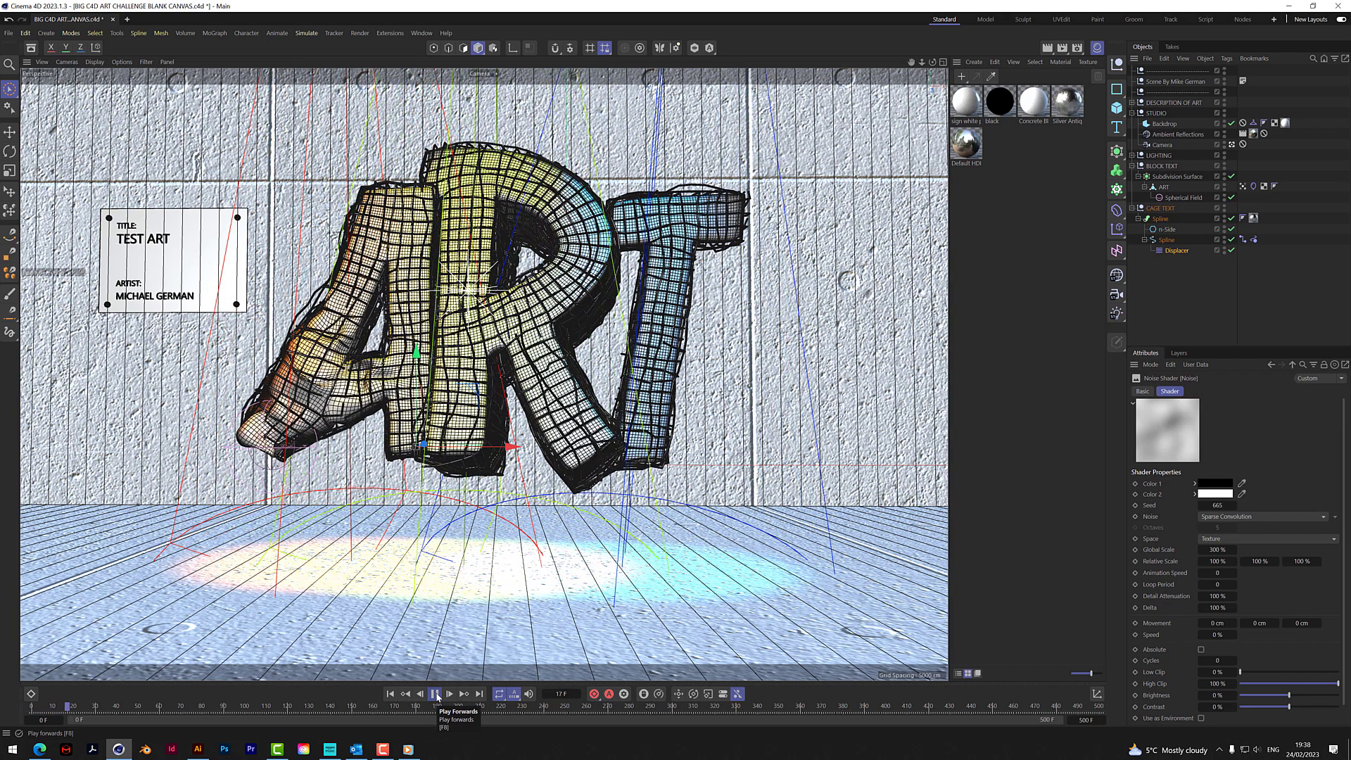
pyautogui.click(434, 695)
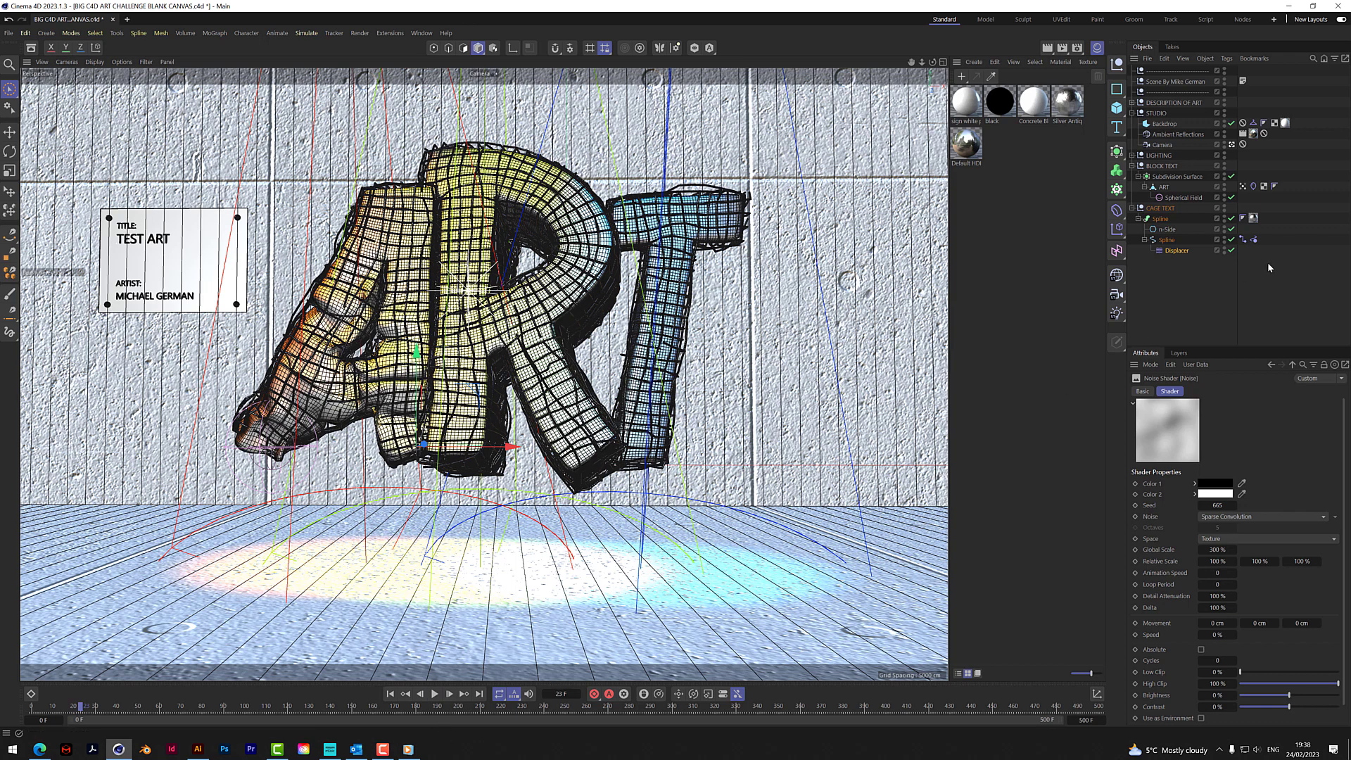
pyautogui.click(1254, 240)
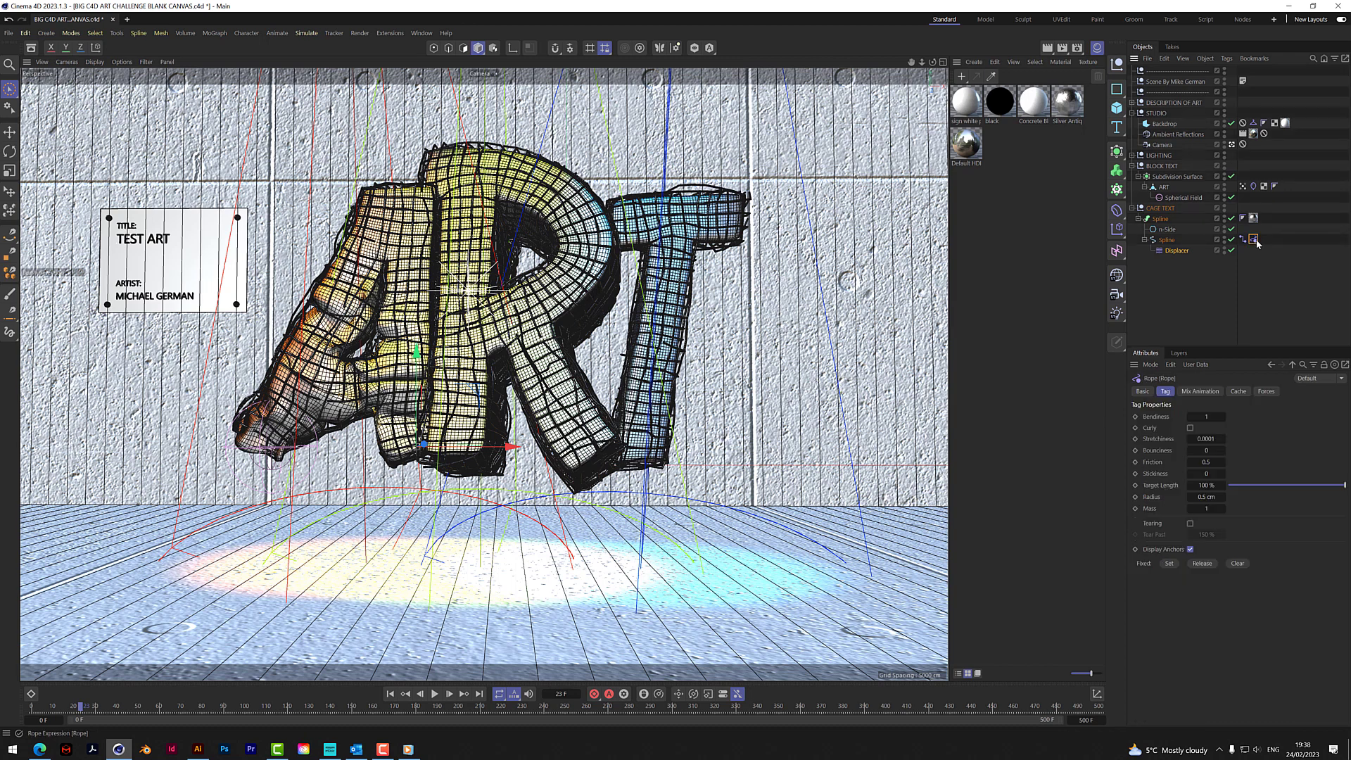
# Enable rope Tearing with Tear Past at 150% and replay the simulation to check the cage
pyautogui.click(1189, 523)
pyautogui.doubleClick(1205, 534)
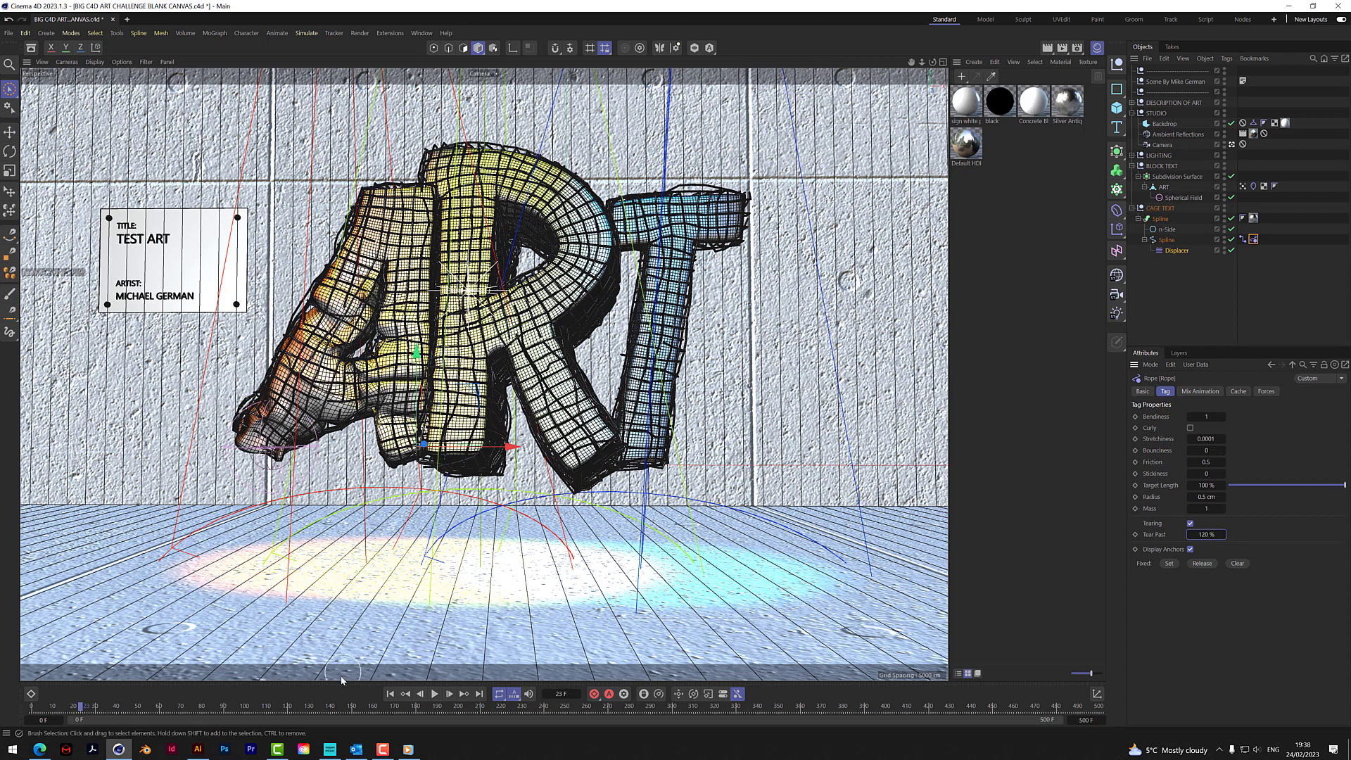
pyautogui.click(390, 694)
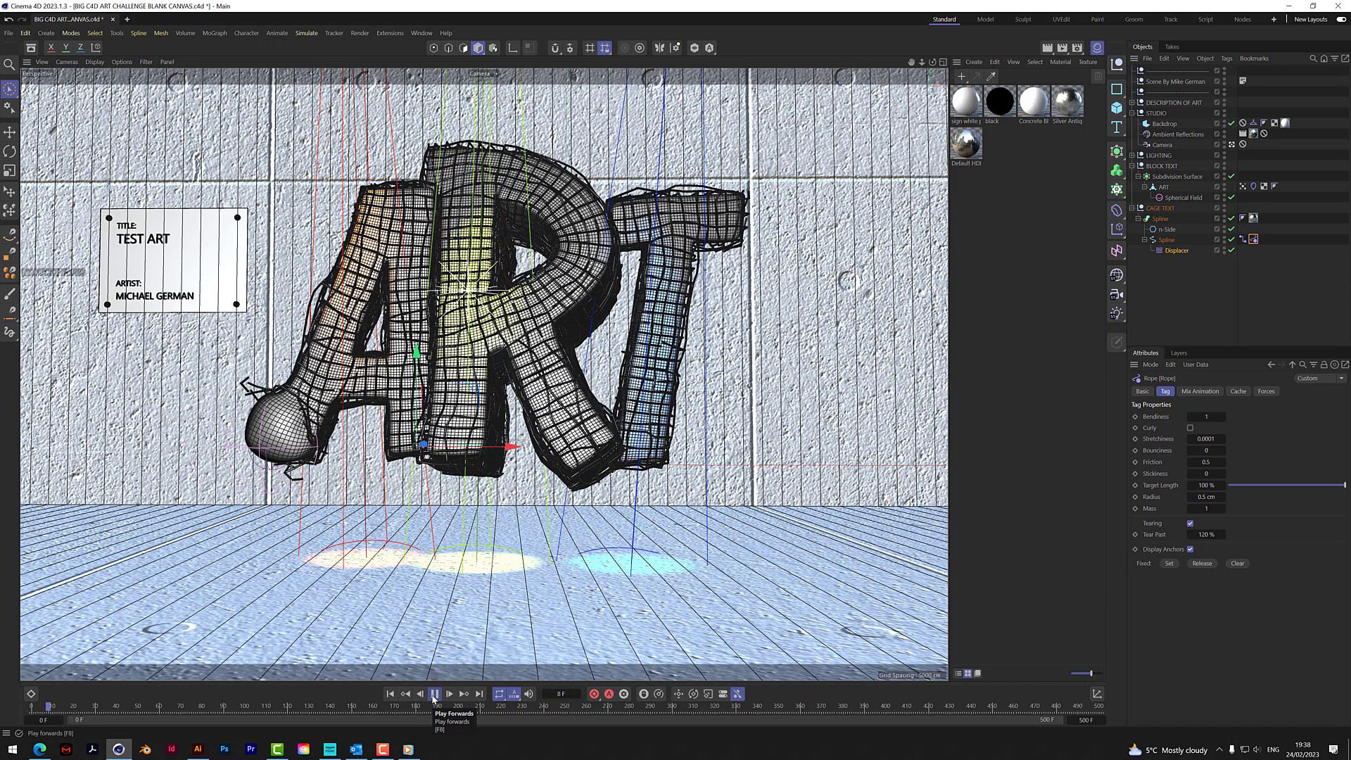
pyautogui.click(433, 695)
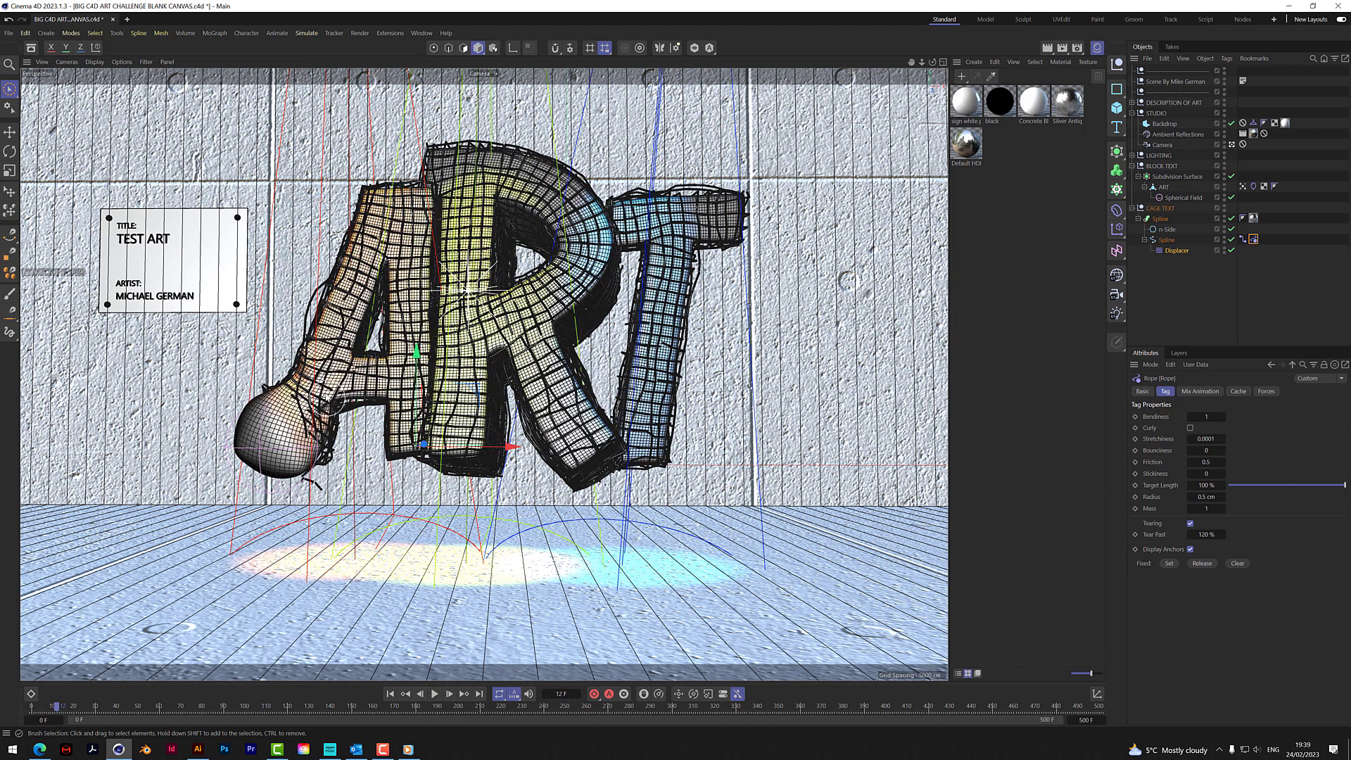
pyautogui.click(435, 694)
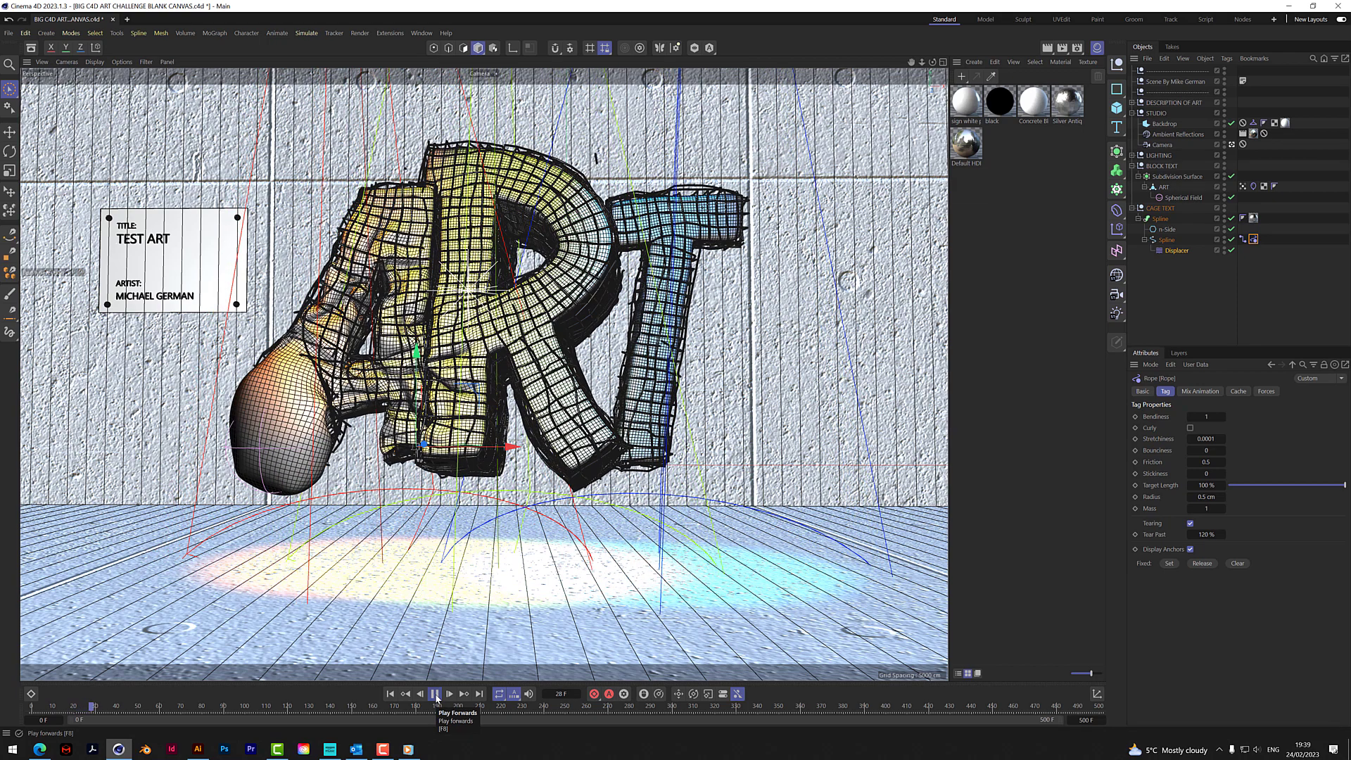
pyautogui.click(435, 693)
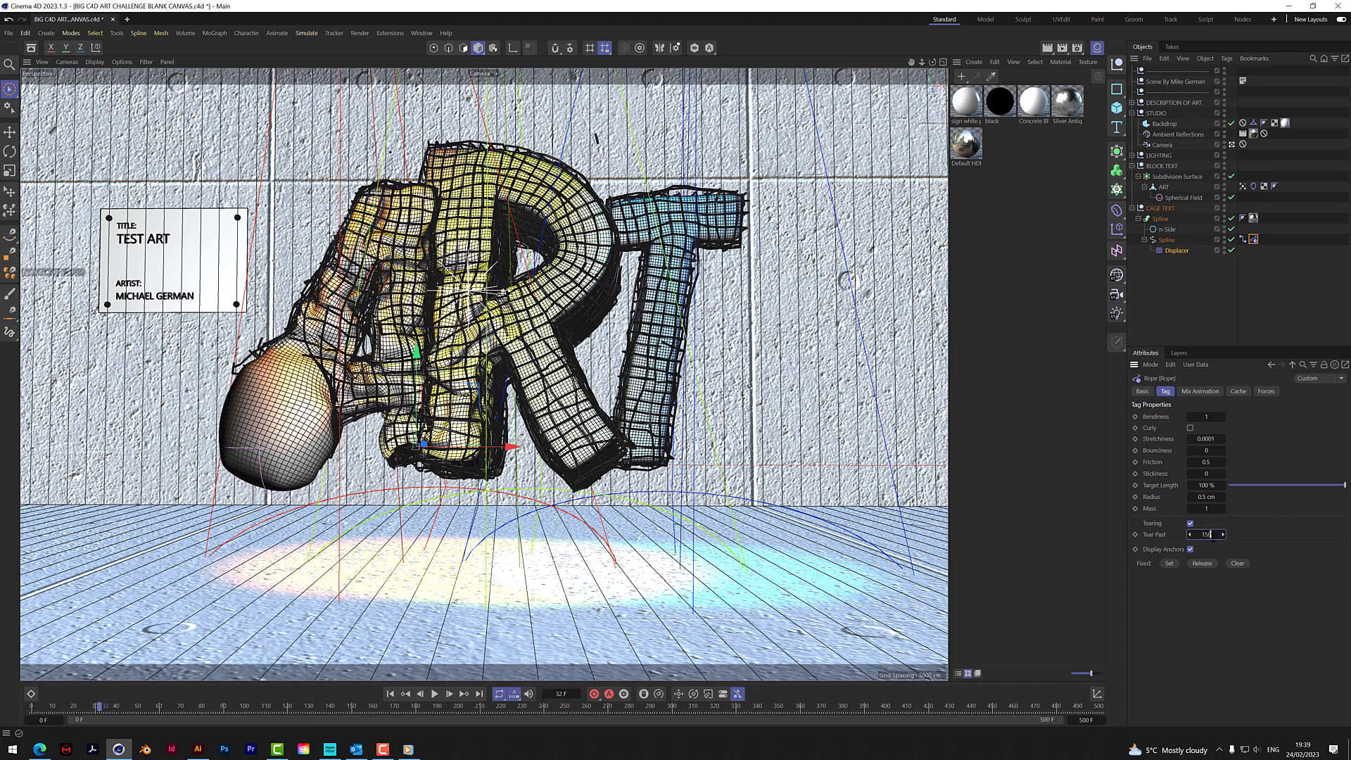
pyautogui.click(389, 693)
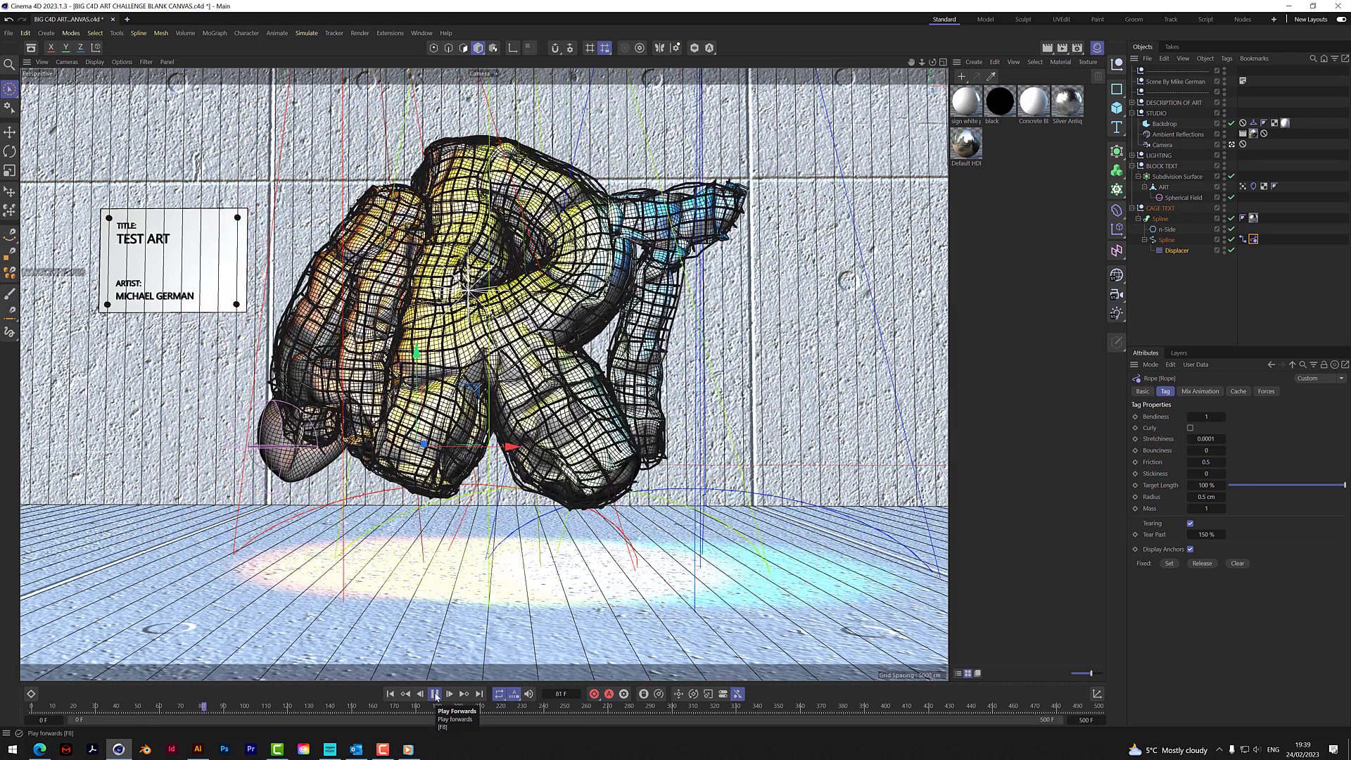
# Lower the rope tag's Tear Past to 140% and replay the simulation to frame 49
pyautogui.click(435, 694)
pyautogui.click(1207, 534)
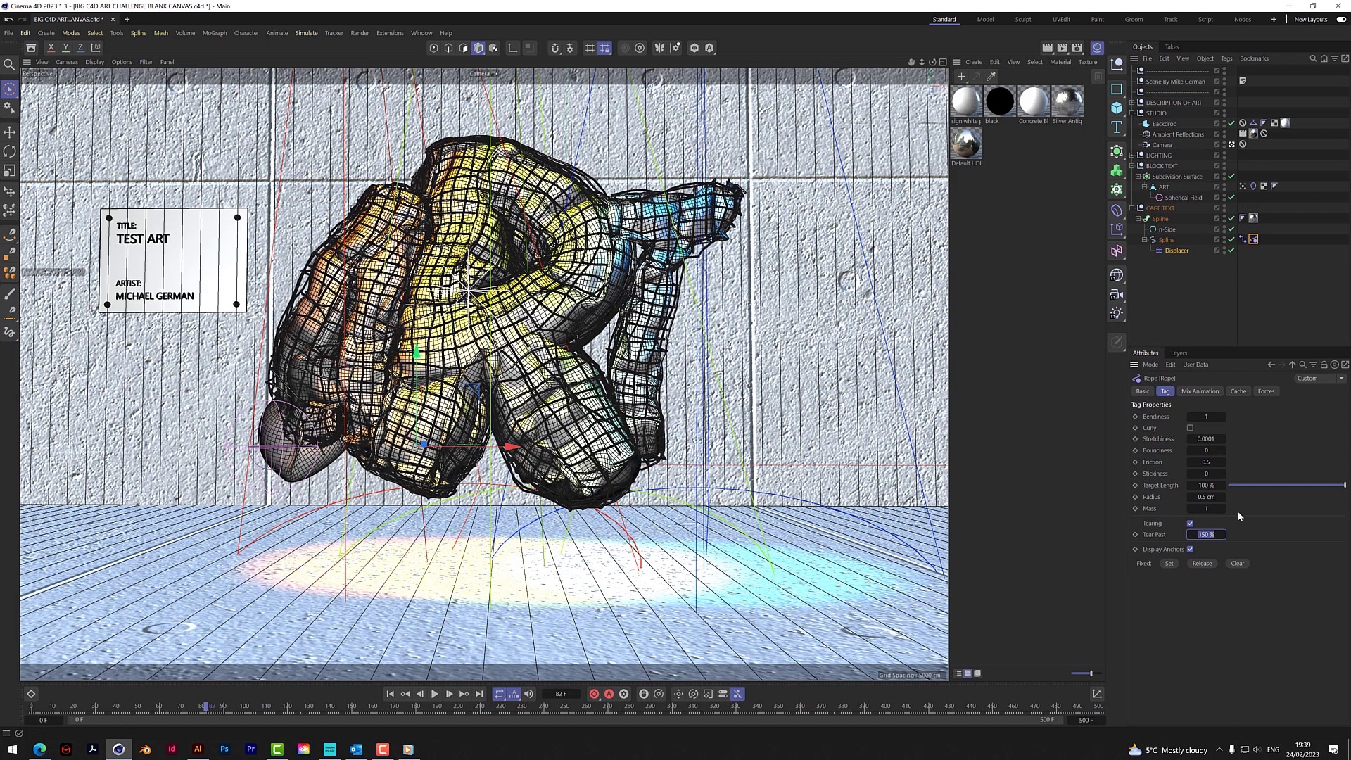
pyautogui.click(390, 693)
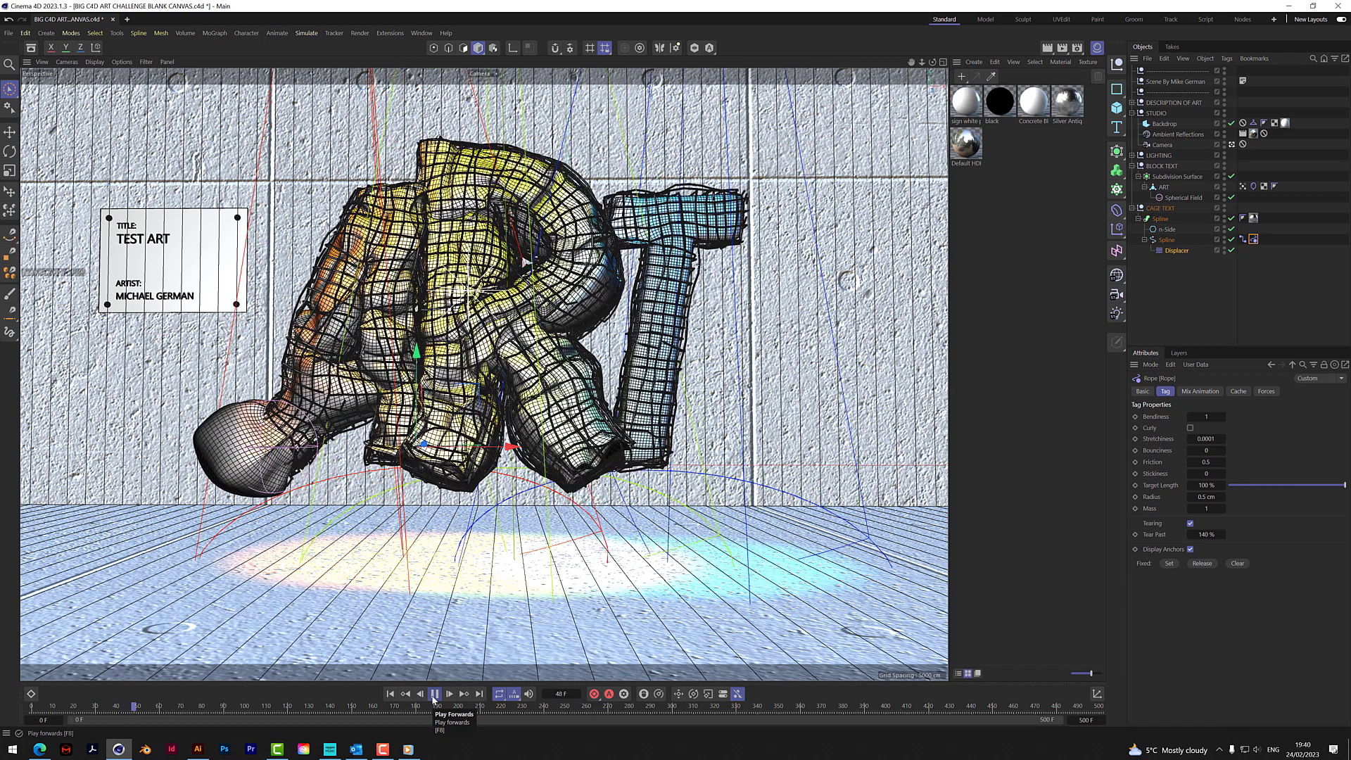
pyautogui.click(434, 694)
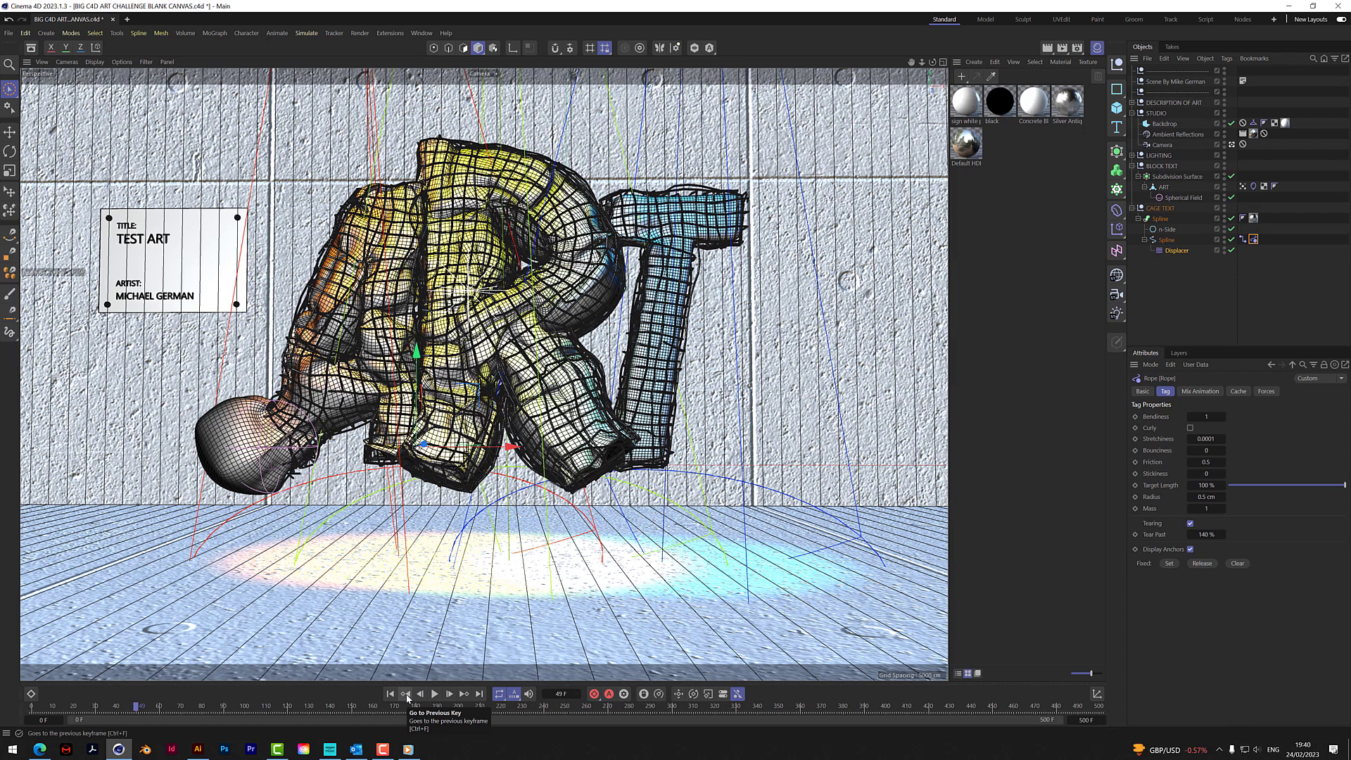
pyautogui.hotkey('ctrl', 'd')
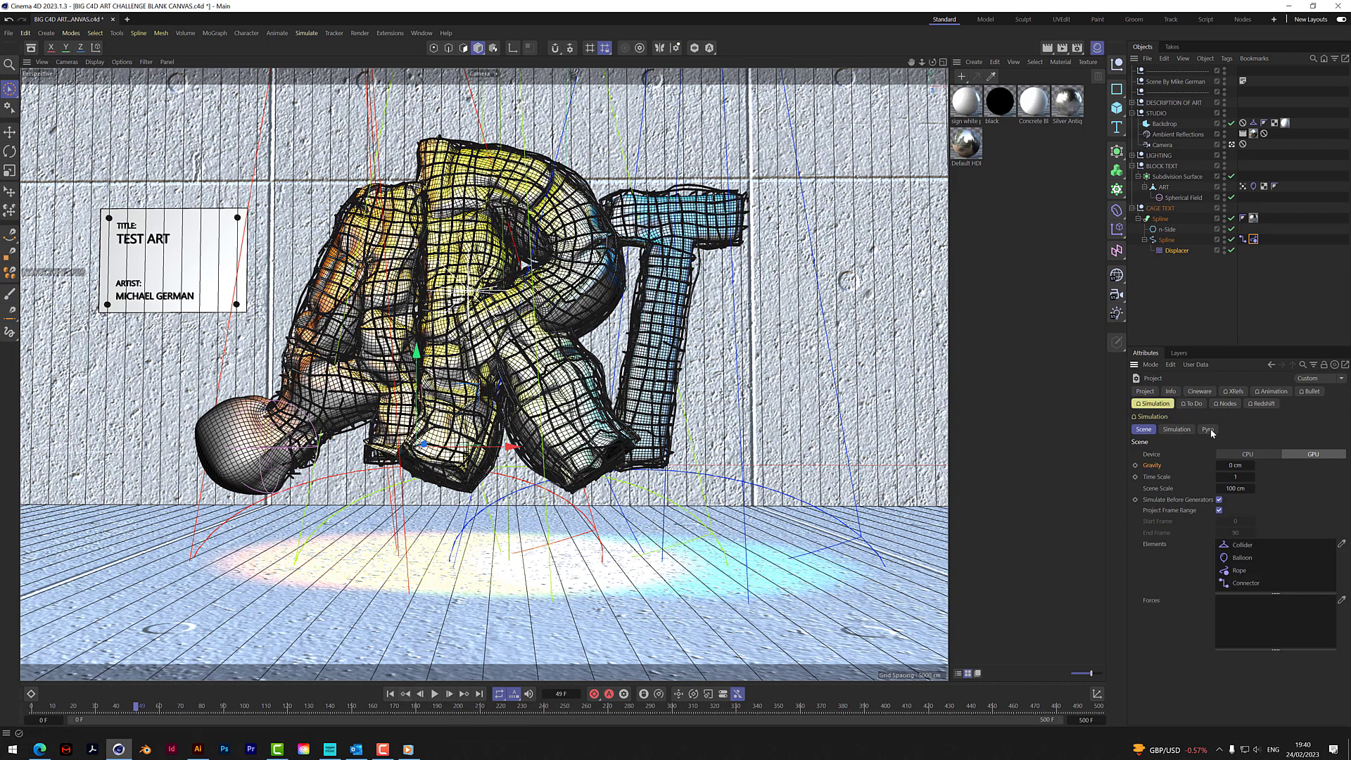
# Set the project simulation to 5 substeps and 20 iterations and replay it
pyautogui.click(1186, 432)
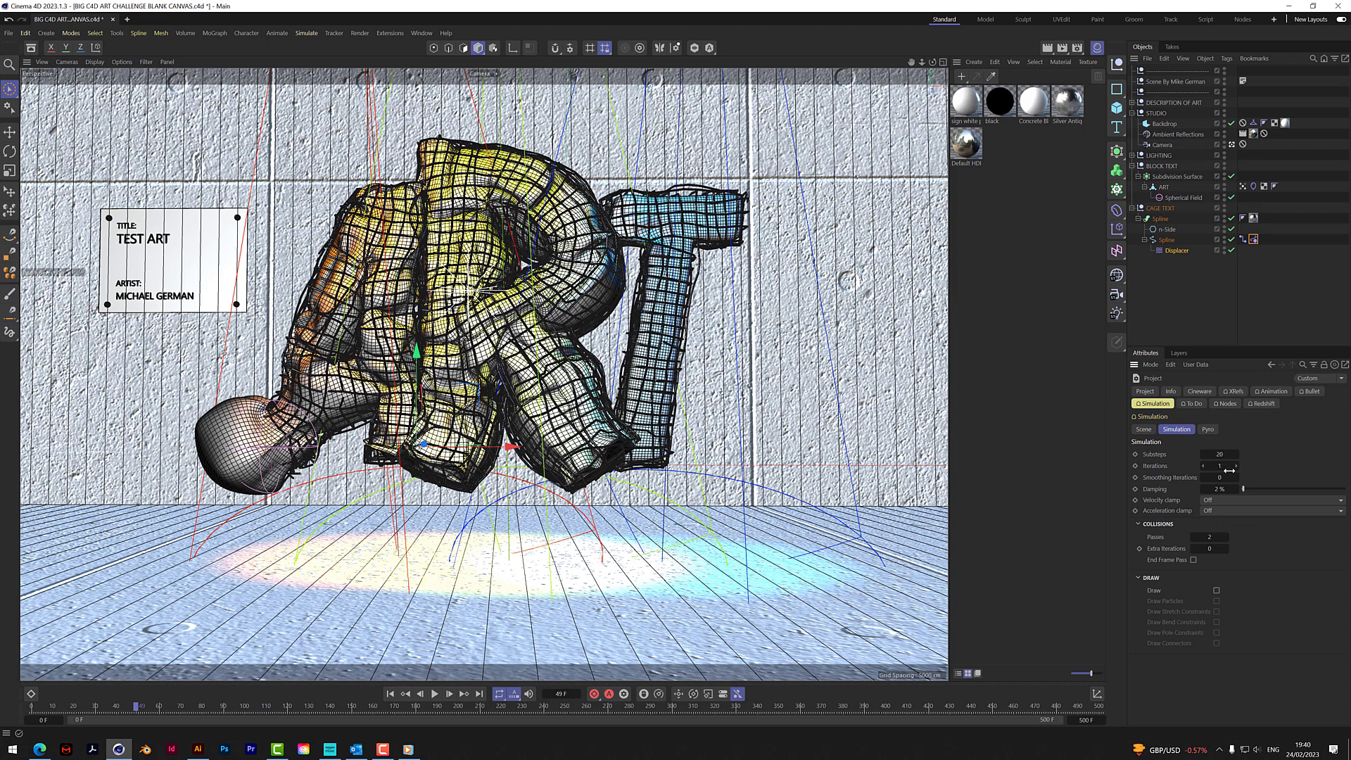
pyautogui.click(1225, 455)
pyautogui.write('5')
pyautogui.press('Tab')
pyautogui.write('20')
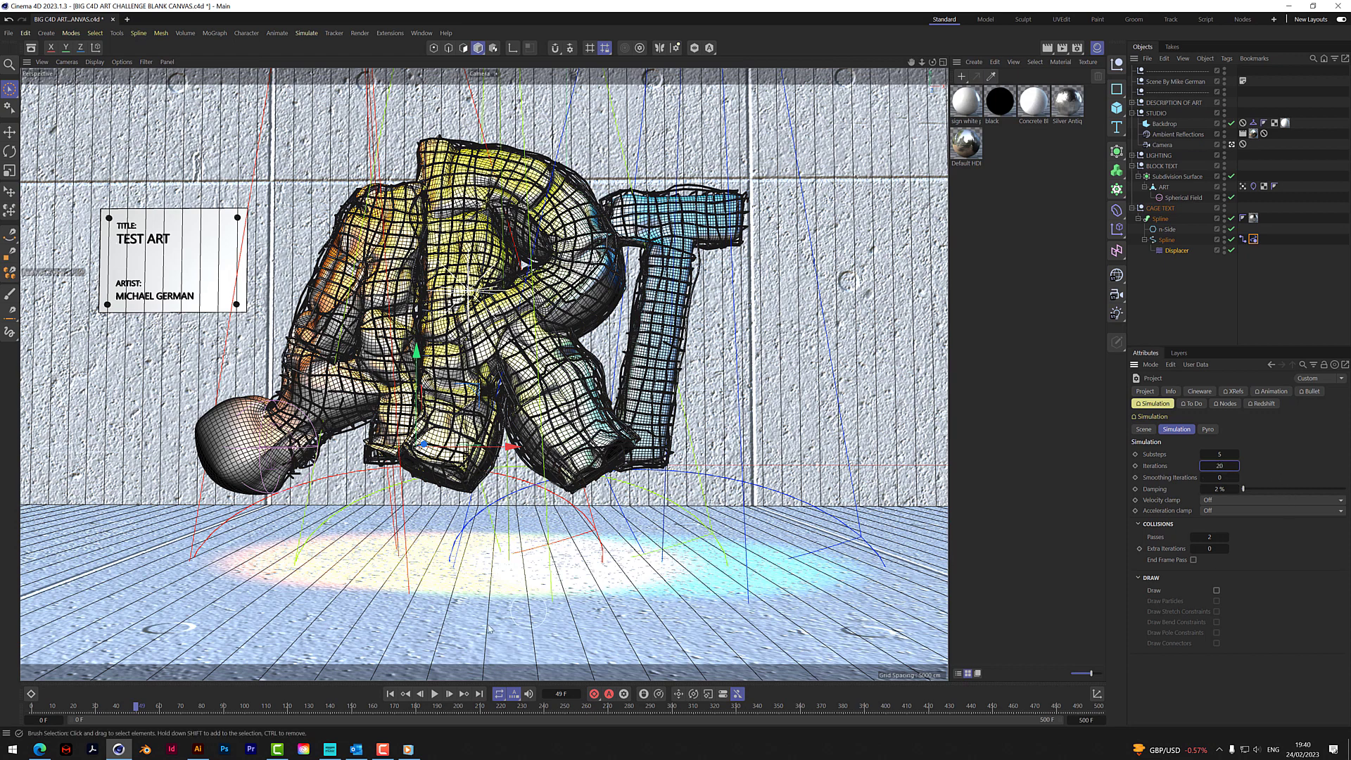
pyautogui.click(390, 694)
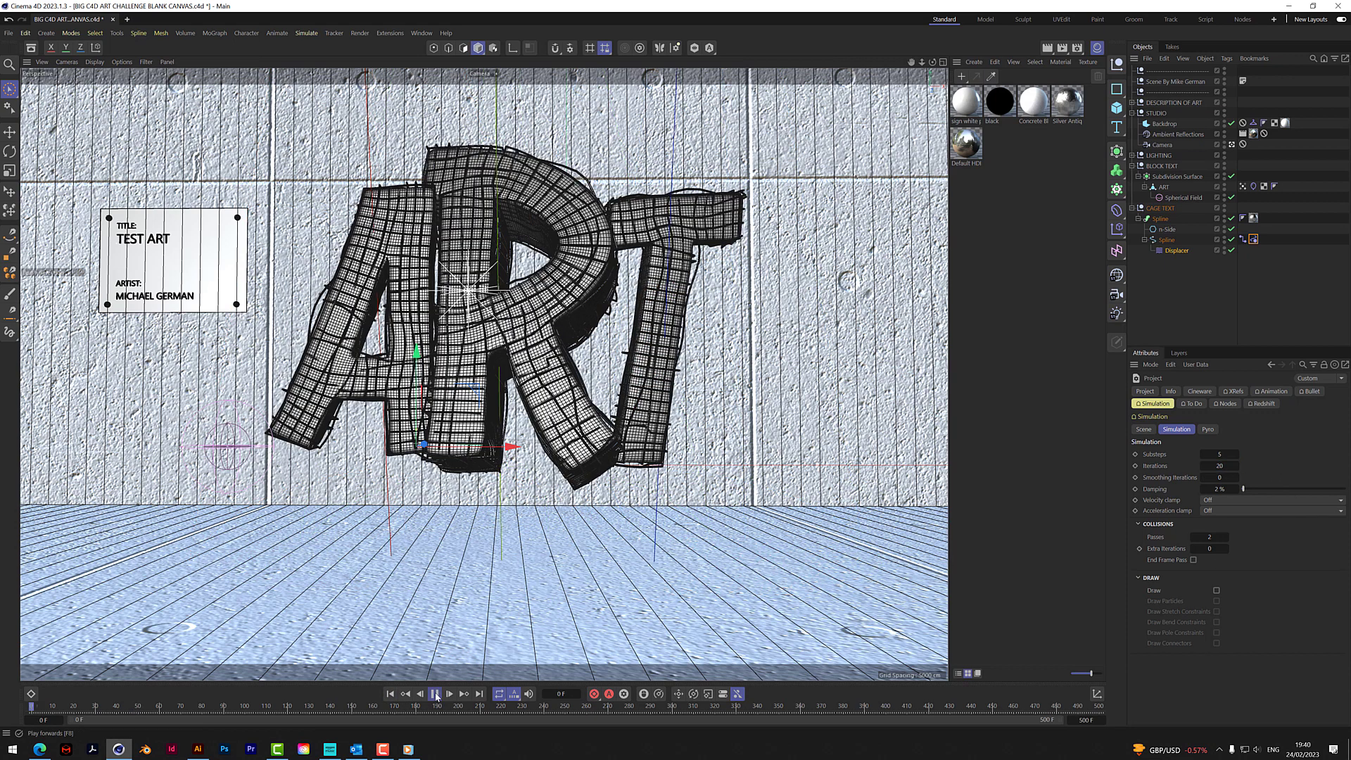
pyautogui.click(435, 694)
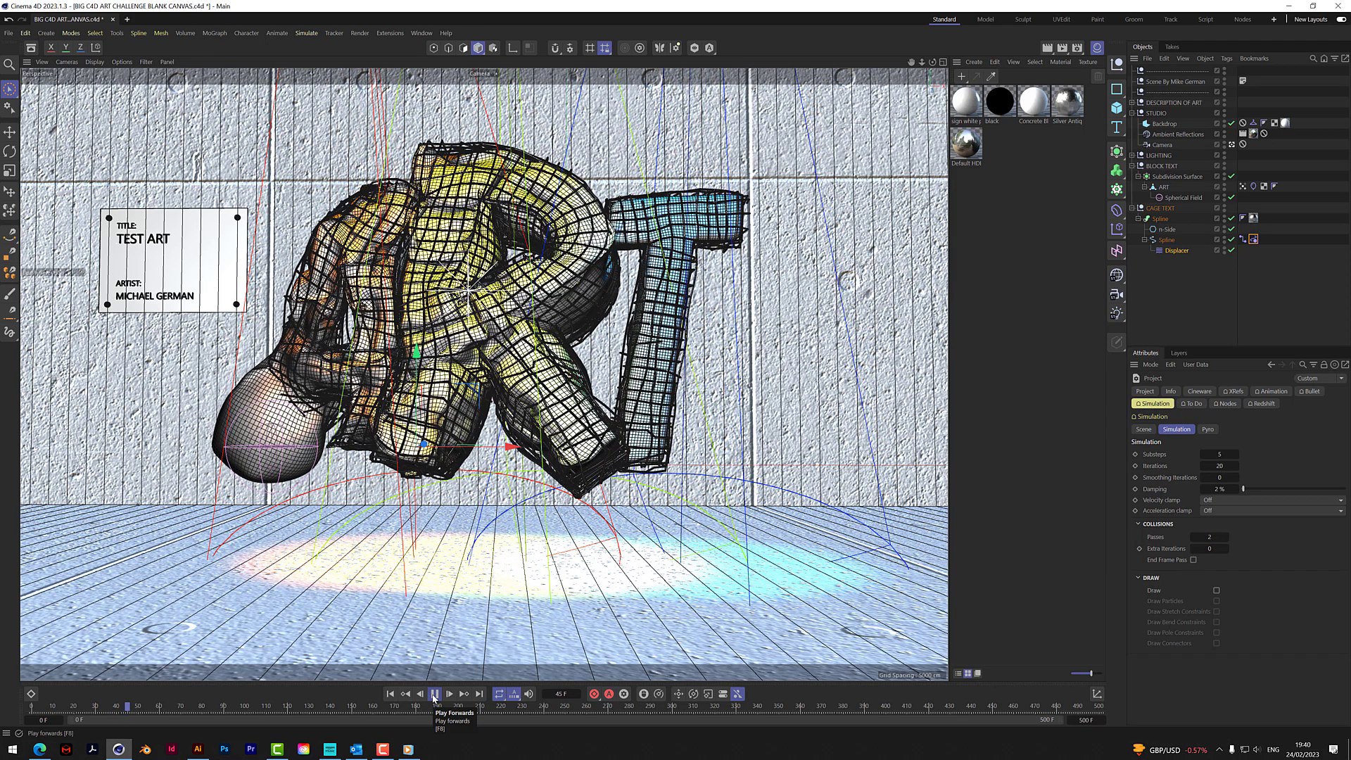
# Raise the iterations to 30 and replay the simulation to frame 32
pyautogui.click(1222, 466)
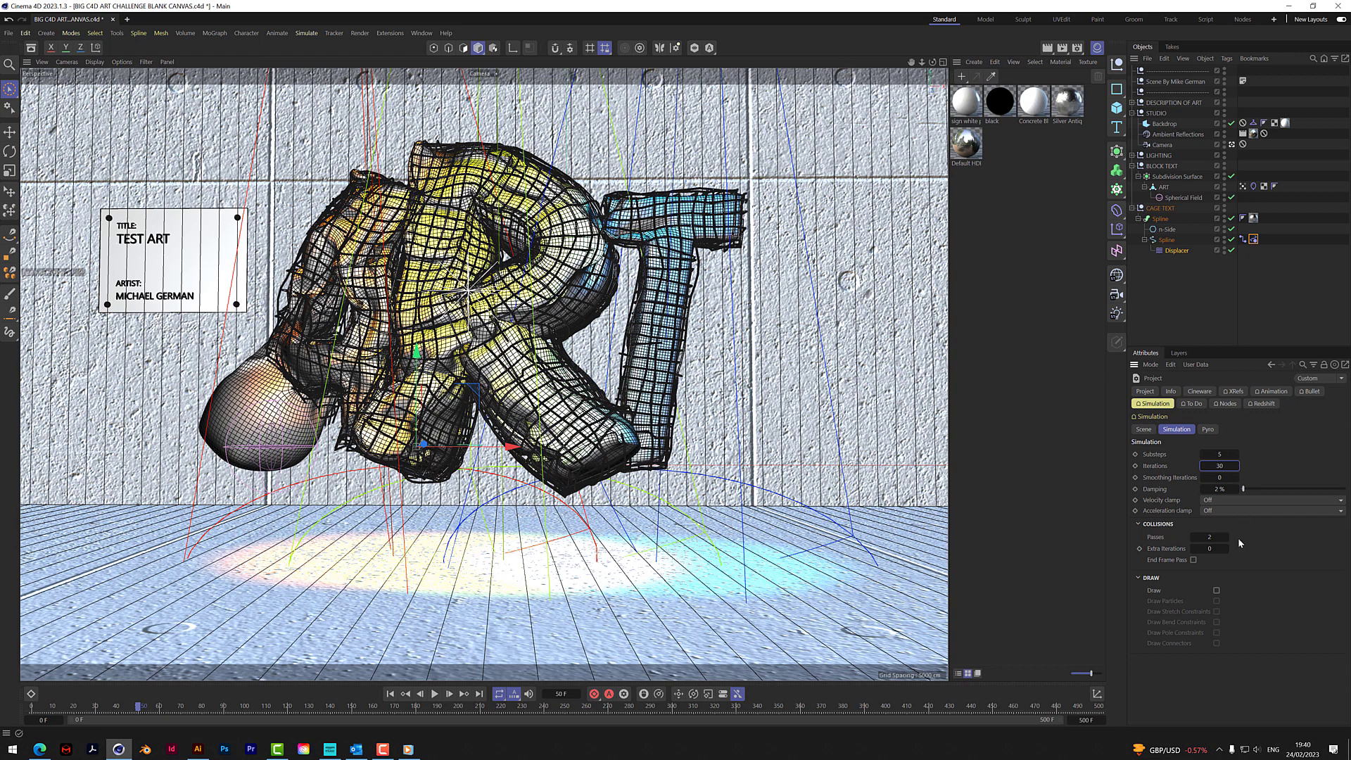
pyautogui.click(390, 694)
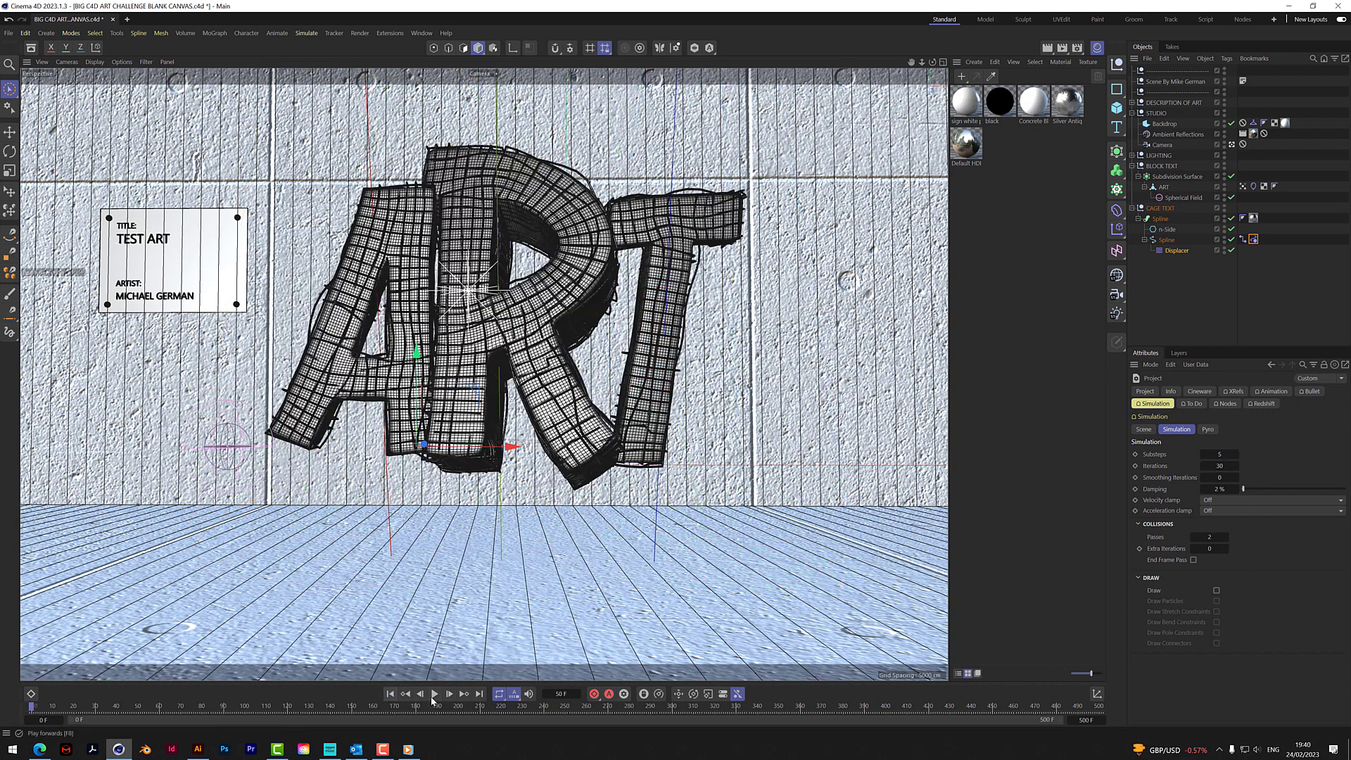
pyautogui.click(436, 694)
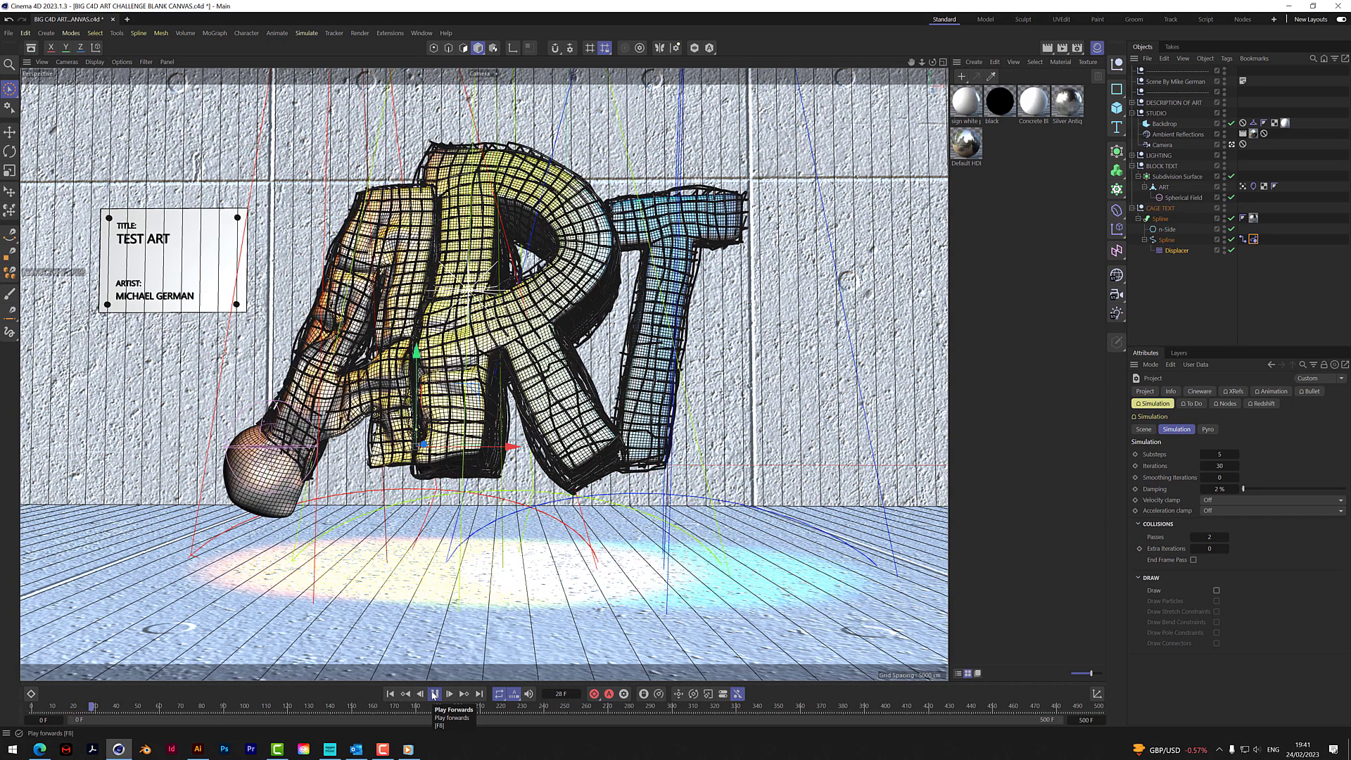
pyautogui.click(434, 694)
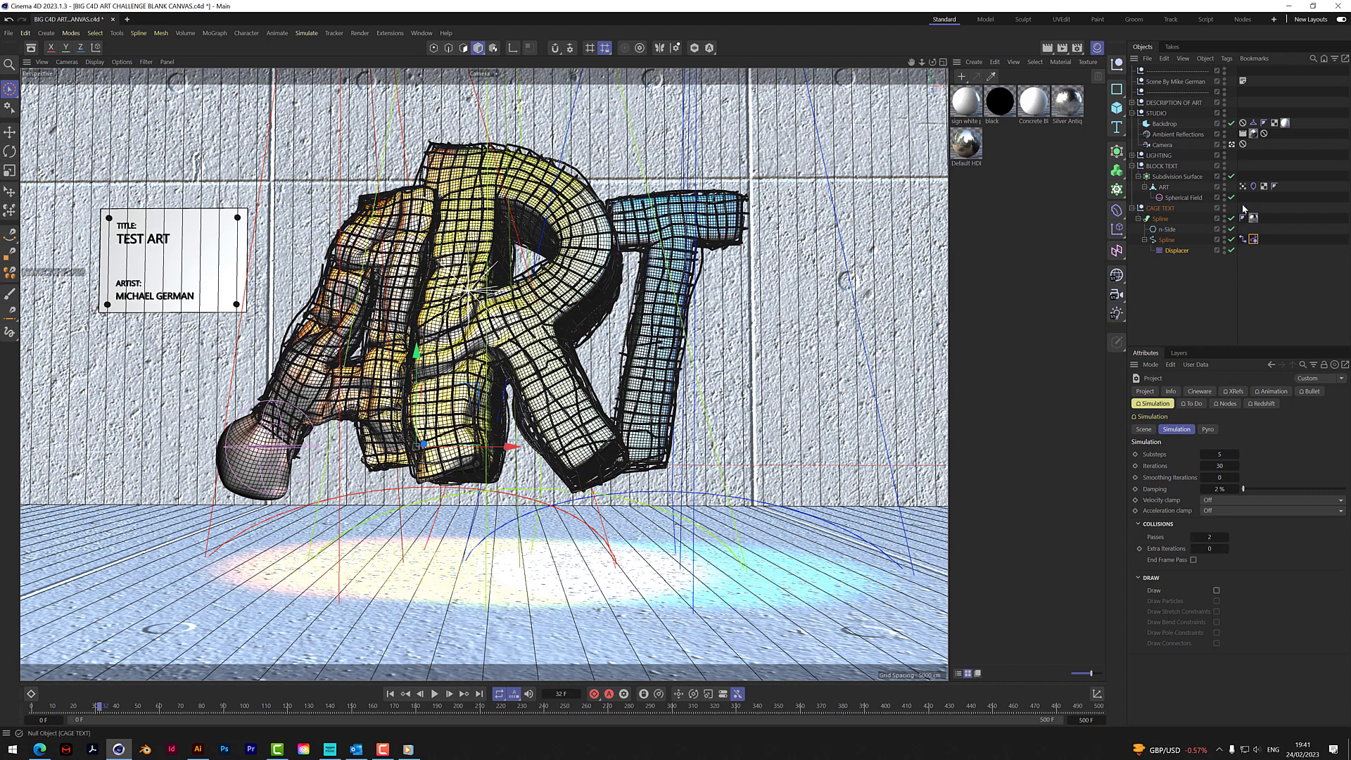
# Set the ART Balloon tag's Target Length to 200% and replay to frame 42
pyautogui.click(1253, 187)
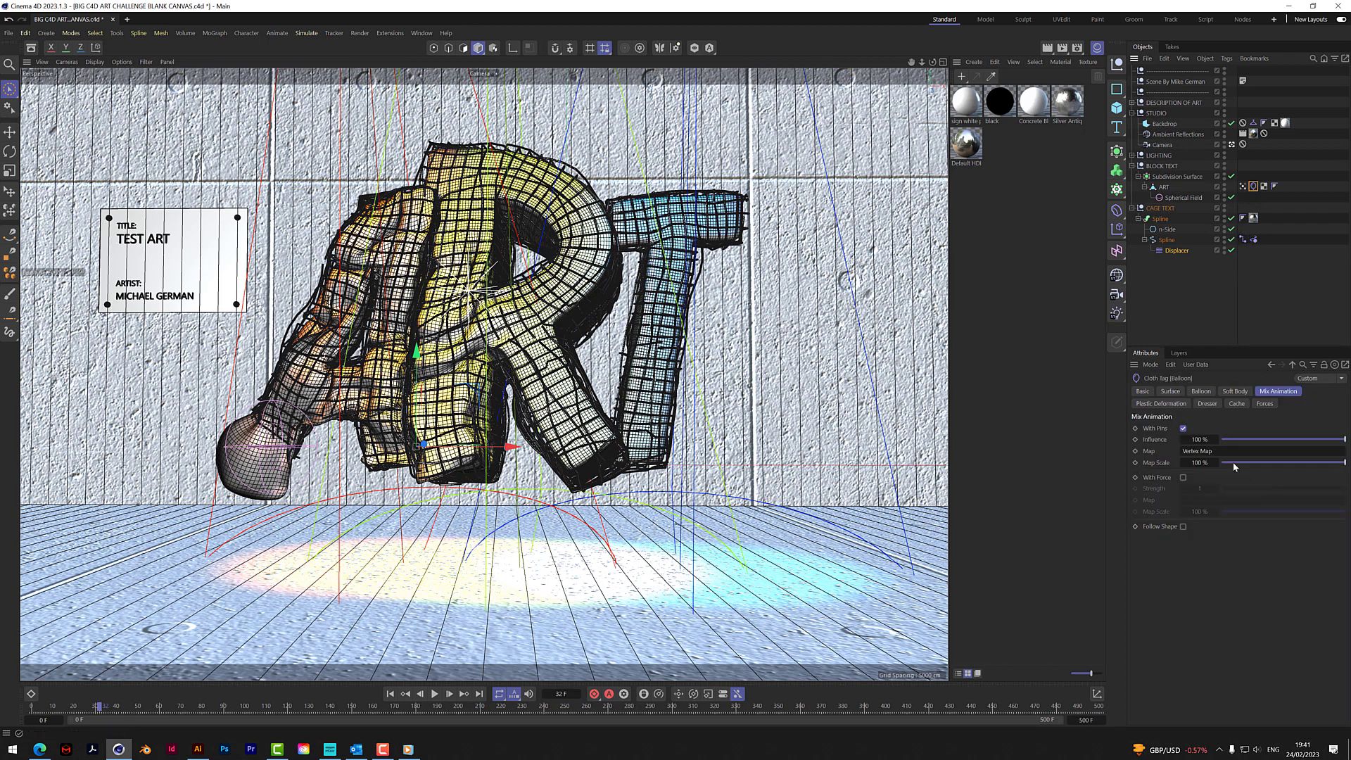
pyautogui.click(1200, 391)
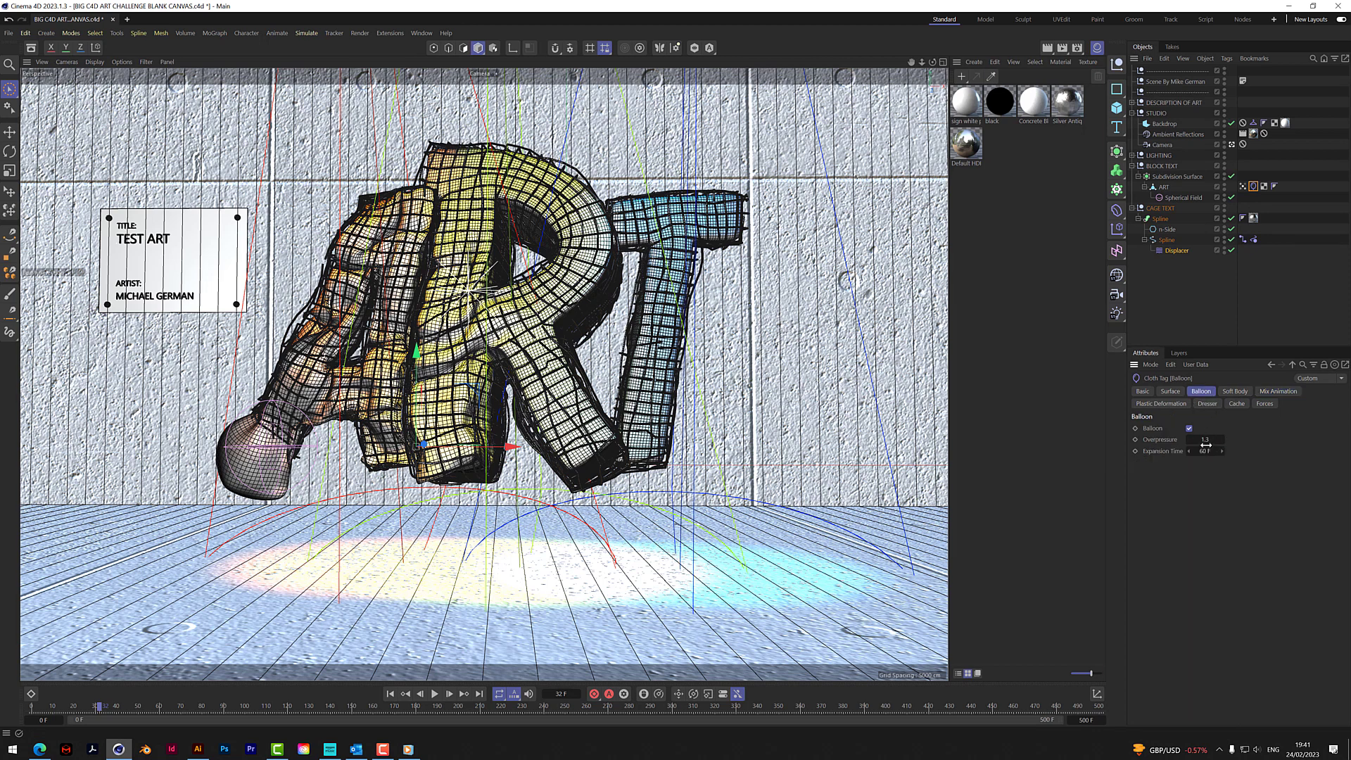
pyautogui.click(1170, 391)
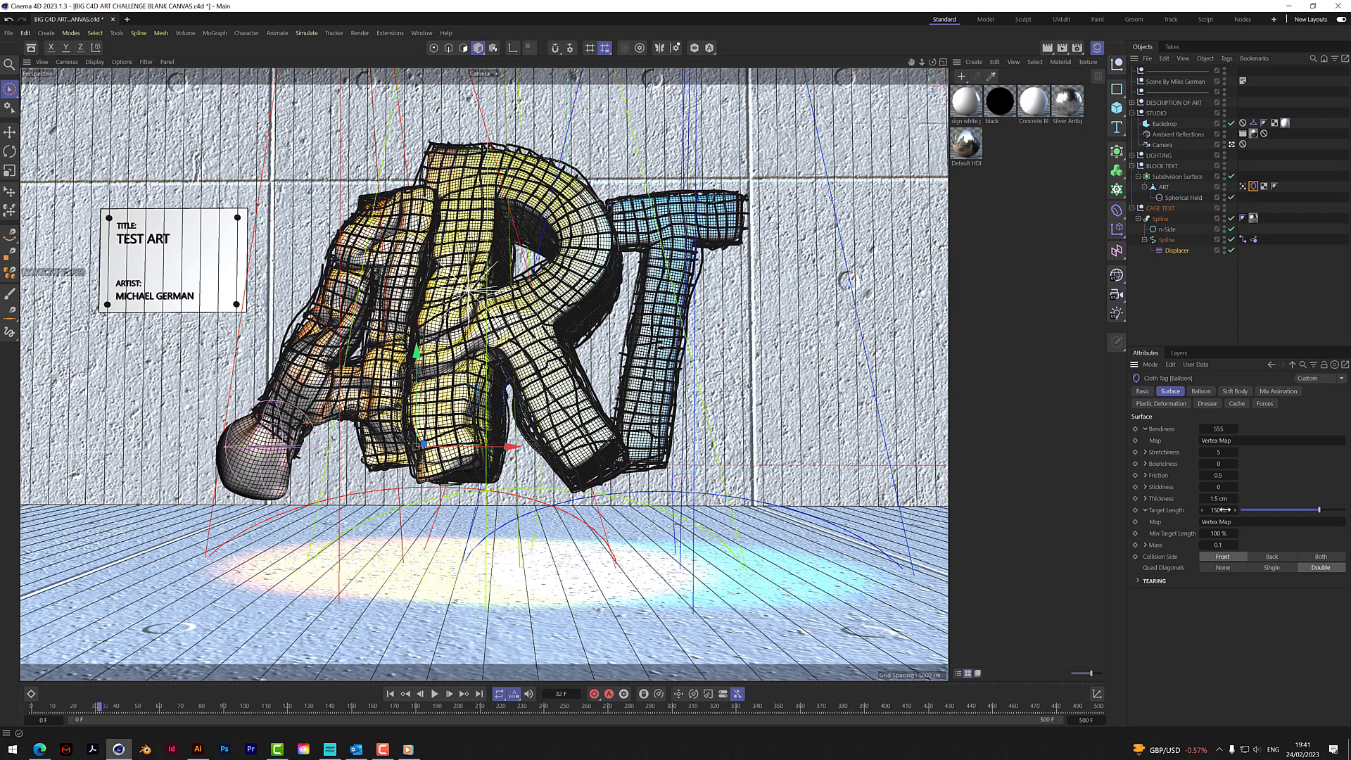
pyautogui.click(1226, 510)
pyautogui.write('200')
pyautogui.press('Return')
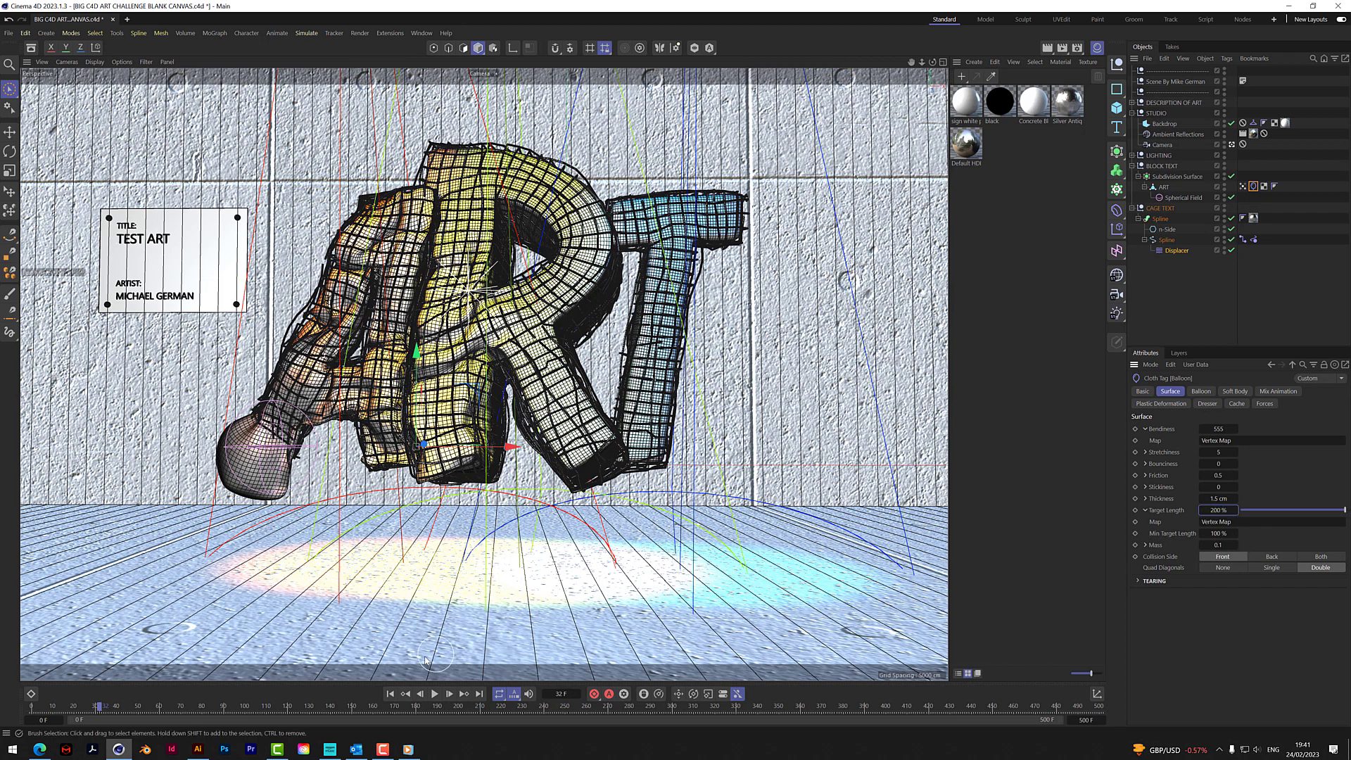
pyautogui.click(396, 694)
pyautogui.click(435, 694)
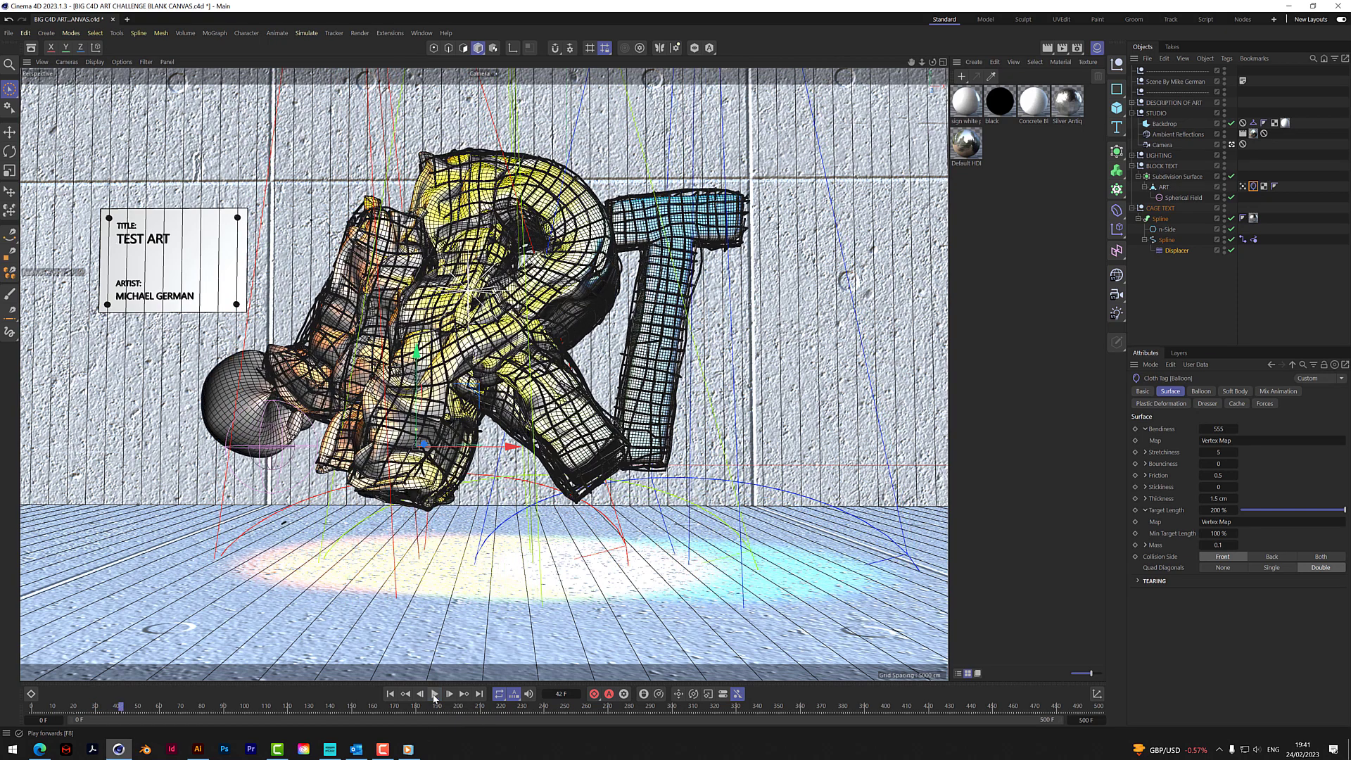
pyautogui.click(434, 693)
# Reduce the Target Length to 110% and replay the simulation to frame 58
pyautogui.click(1225, 510)
pyautogui.press('BackSpace')
pyautogui.write('110')
pyautogui.press('Return')
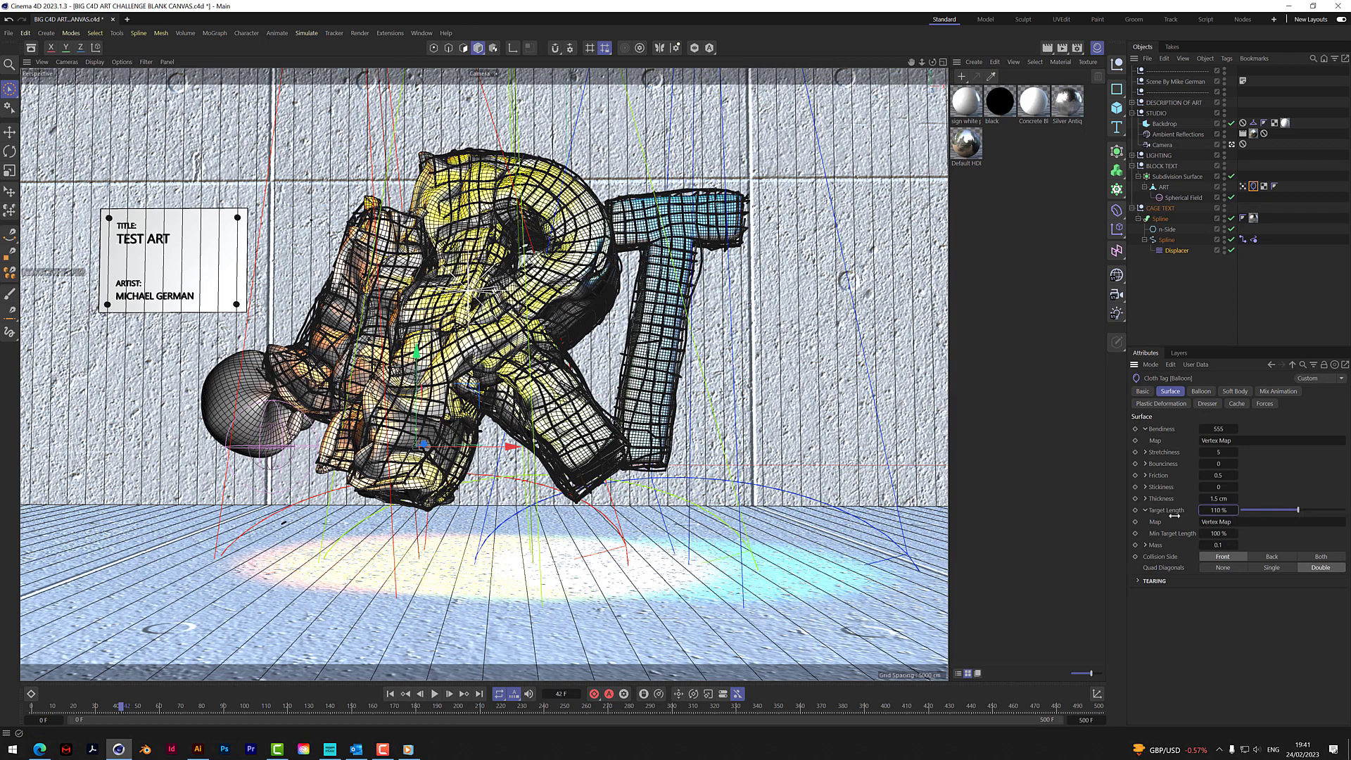
pyautogui.click(390, 694)
pyautogui.click(436, 694)
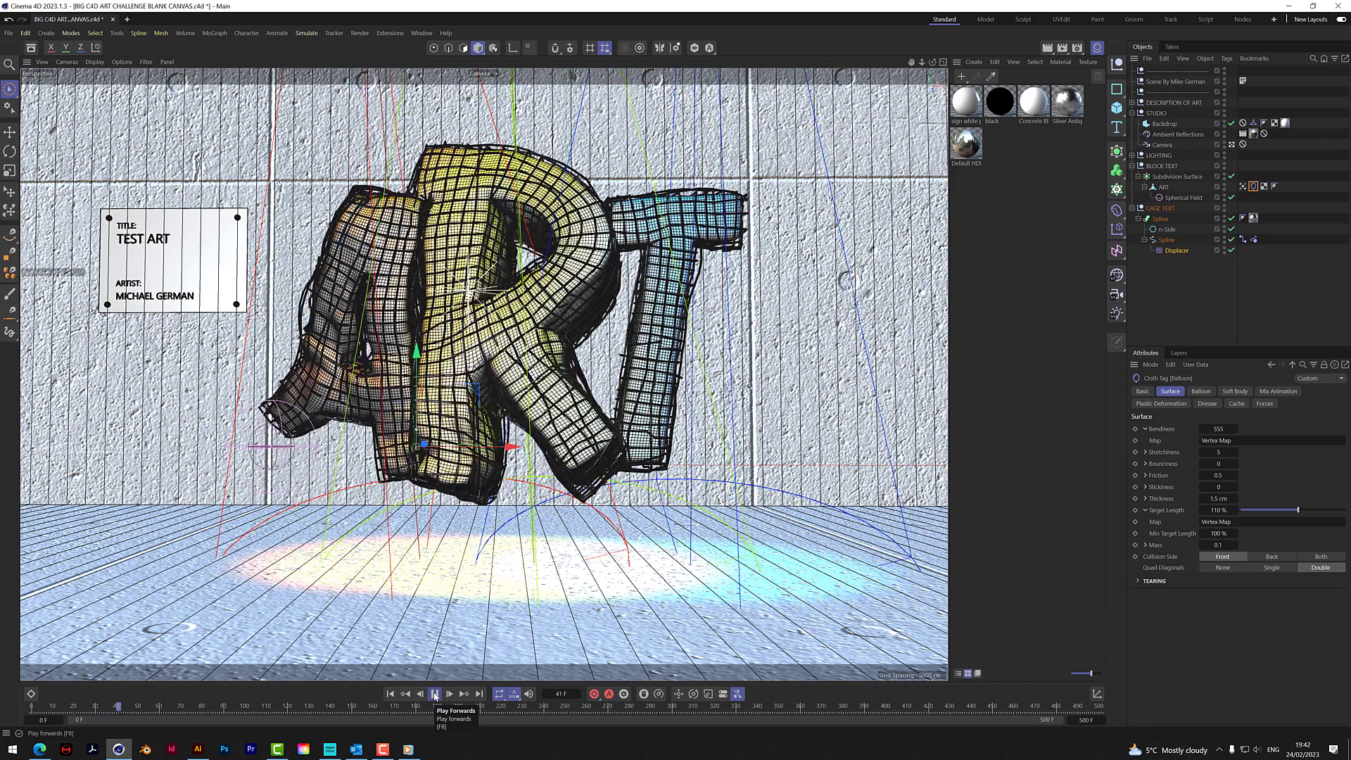
pyautogui.click(435, 694)
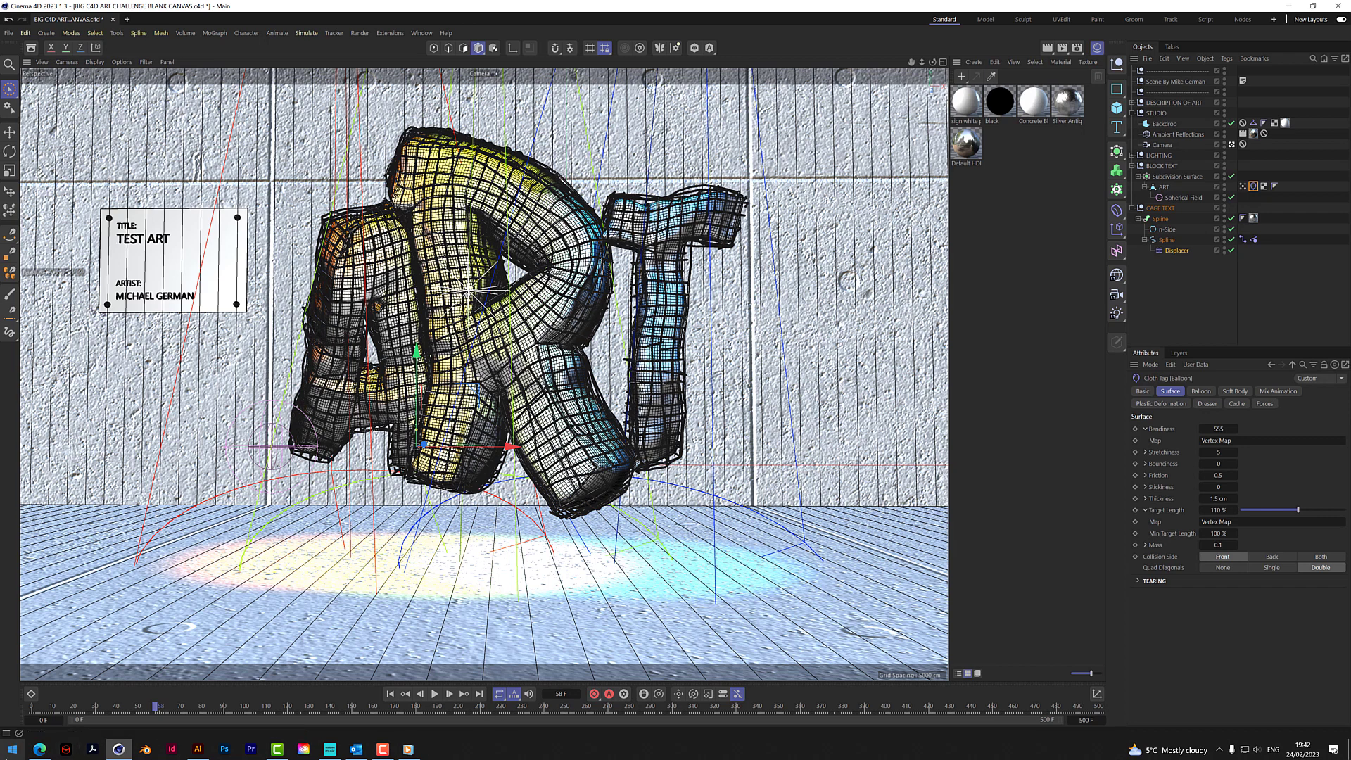
# Open the Renders folder inside Mike test files in File Explorer
pyautogui.click(13, 749)
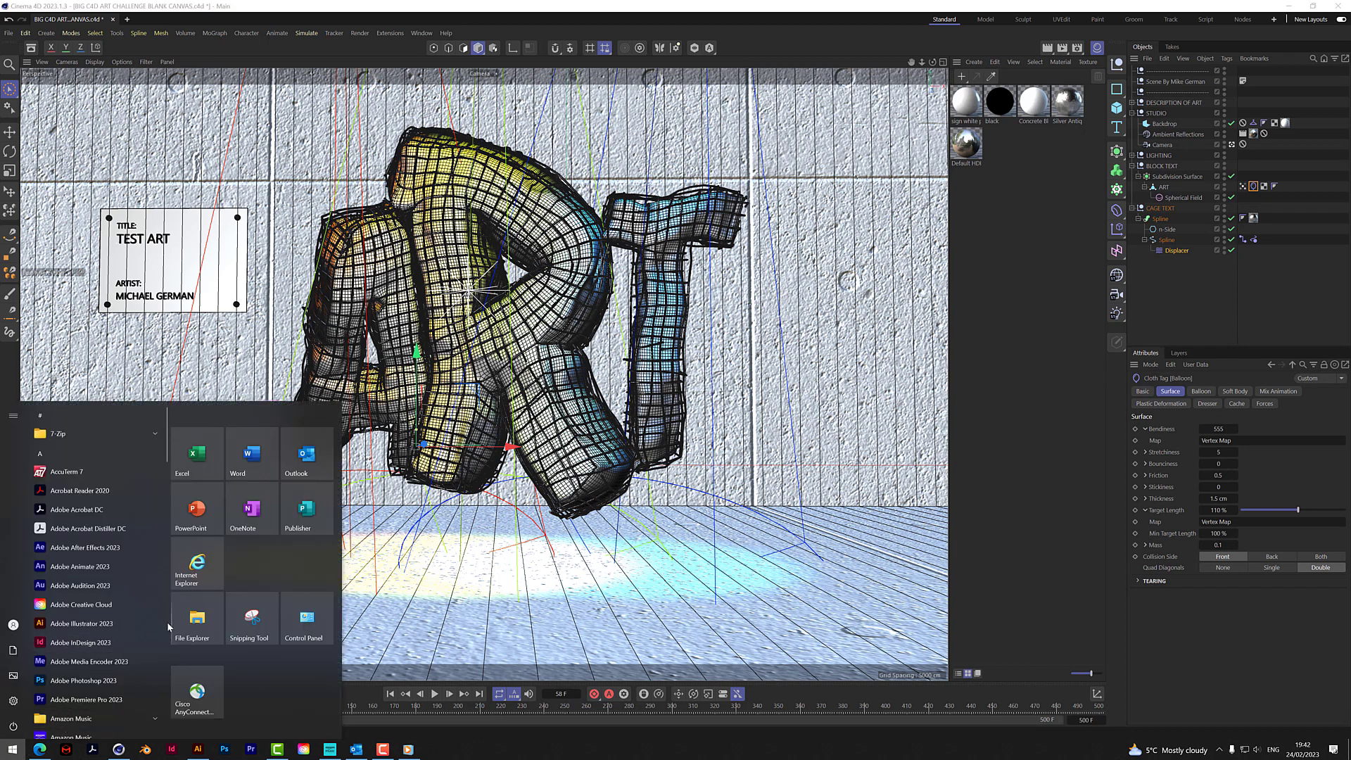
pyautogui.press('Escape')
pyautogui.press('super+e')
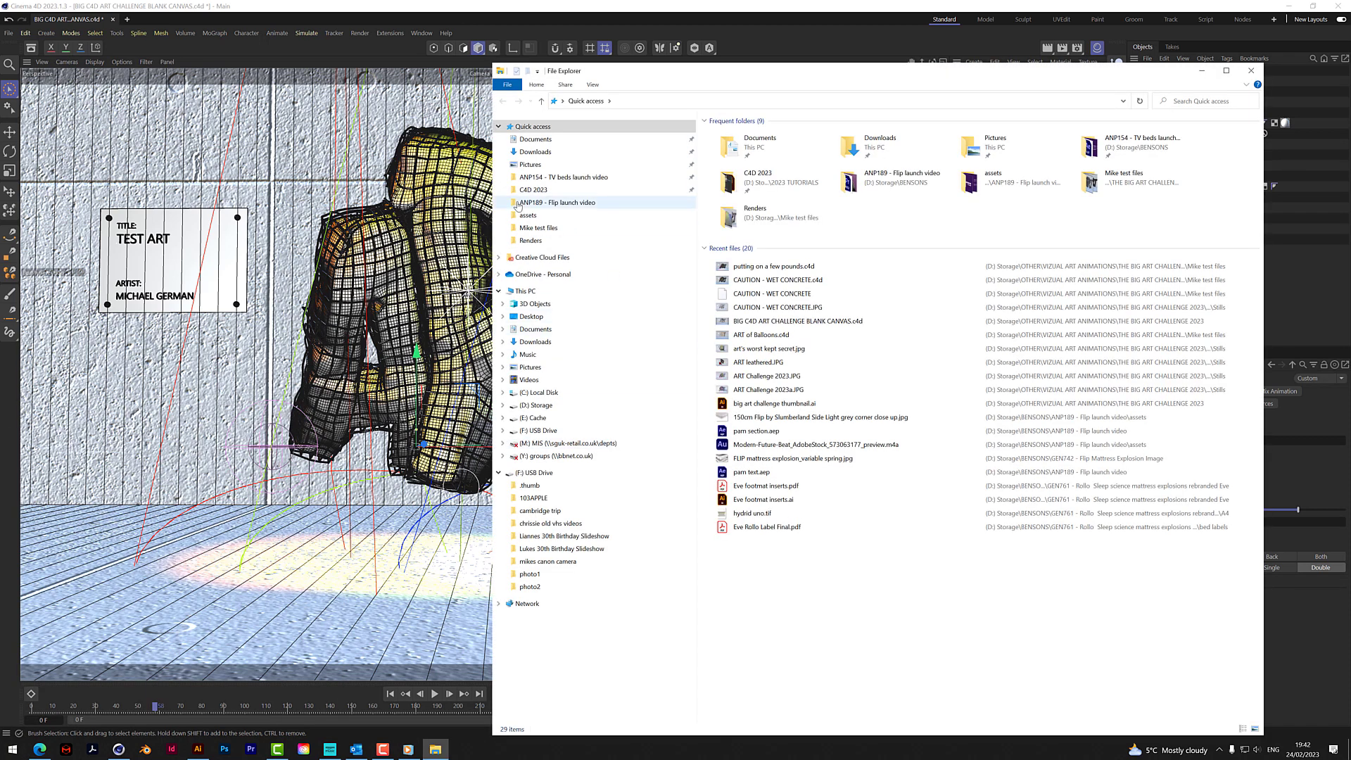
pyautogui.click(539, 227)
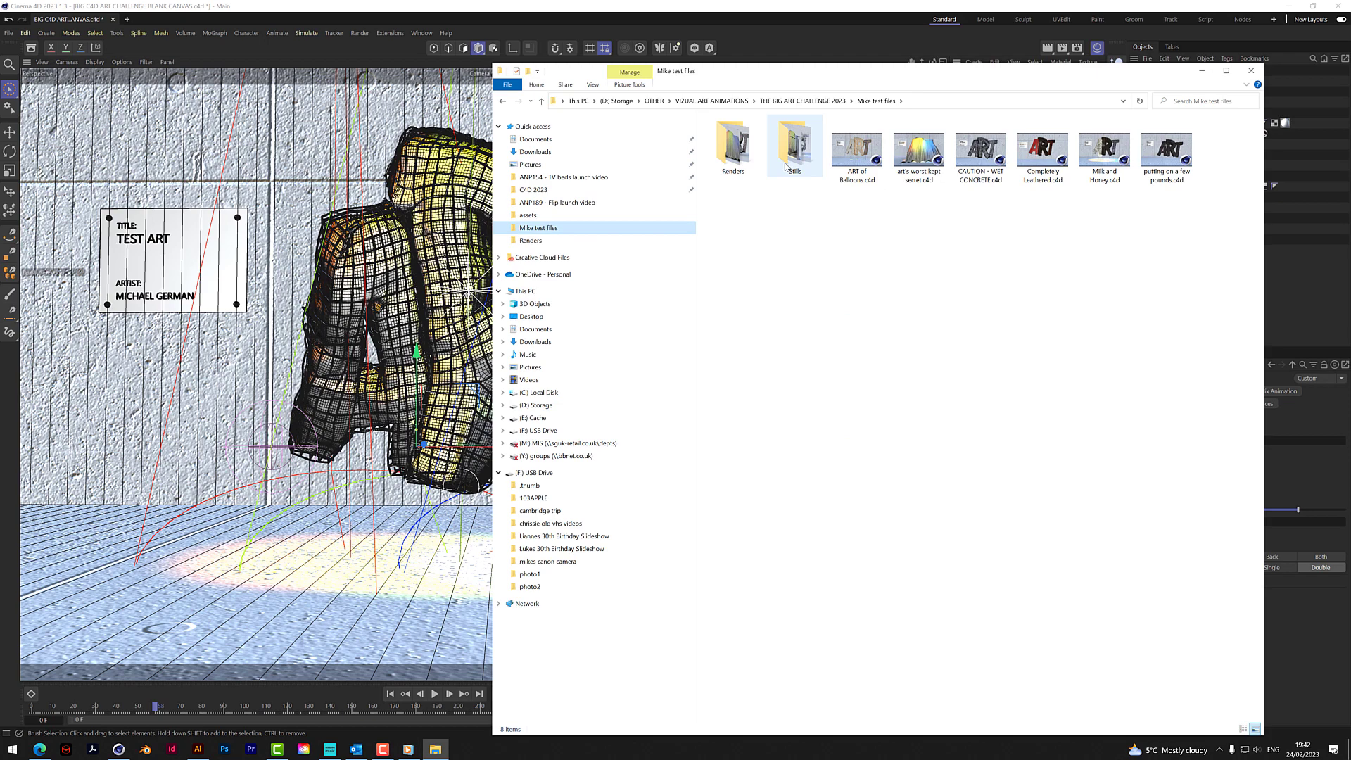
pyautogui.doubleClick(738, 161)
# Watch Completely Leathered.mp4, then close the video
pyautogui.click(921, 156)
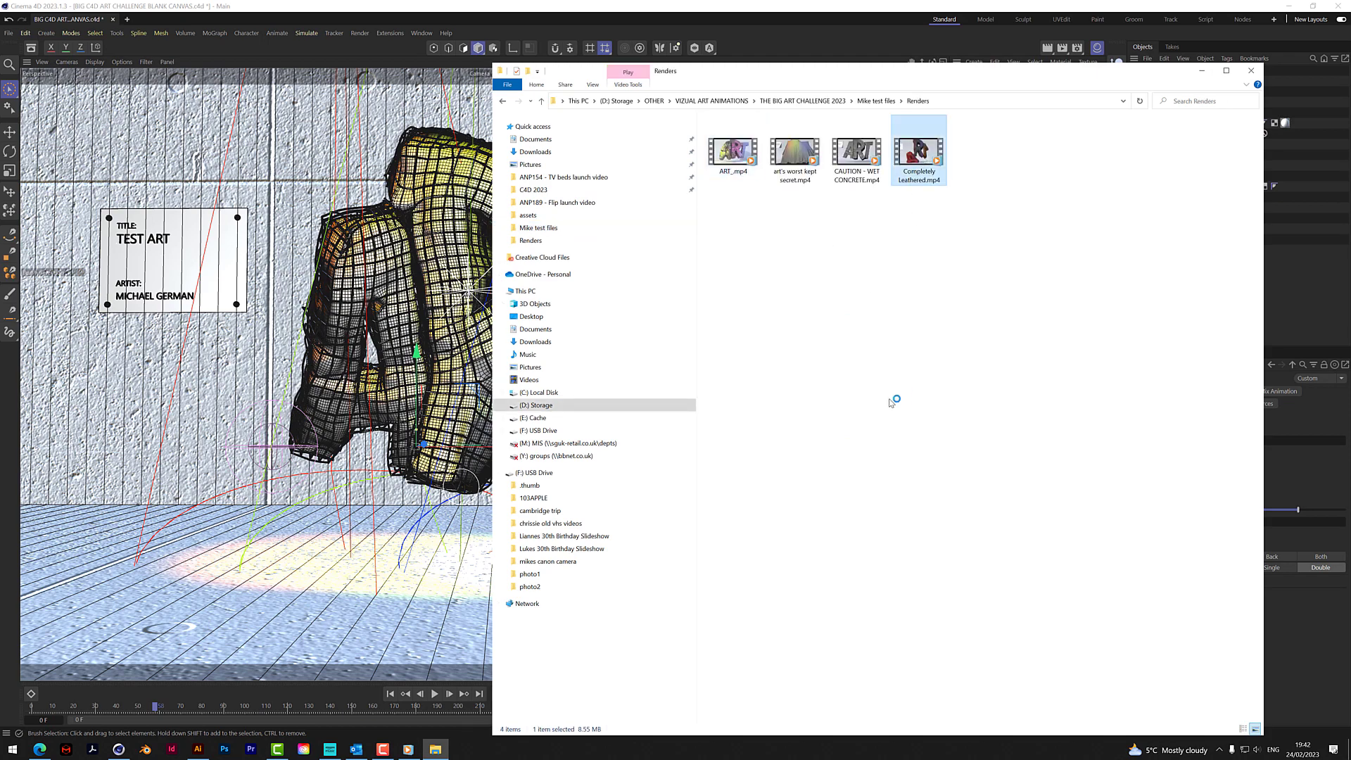
pyautogui.press('Return')
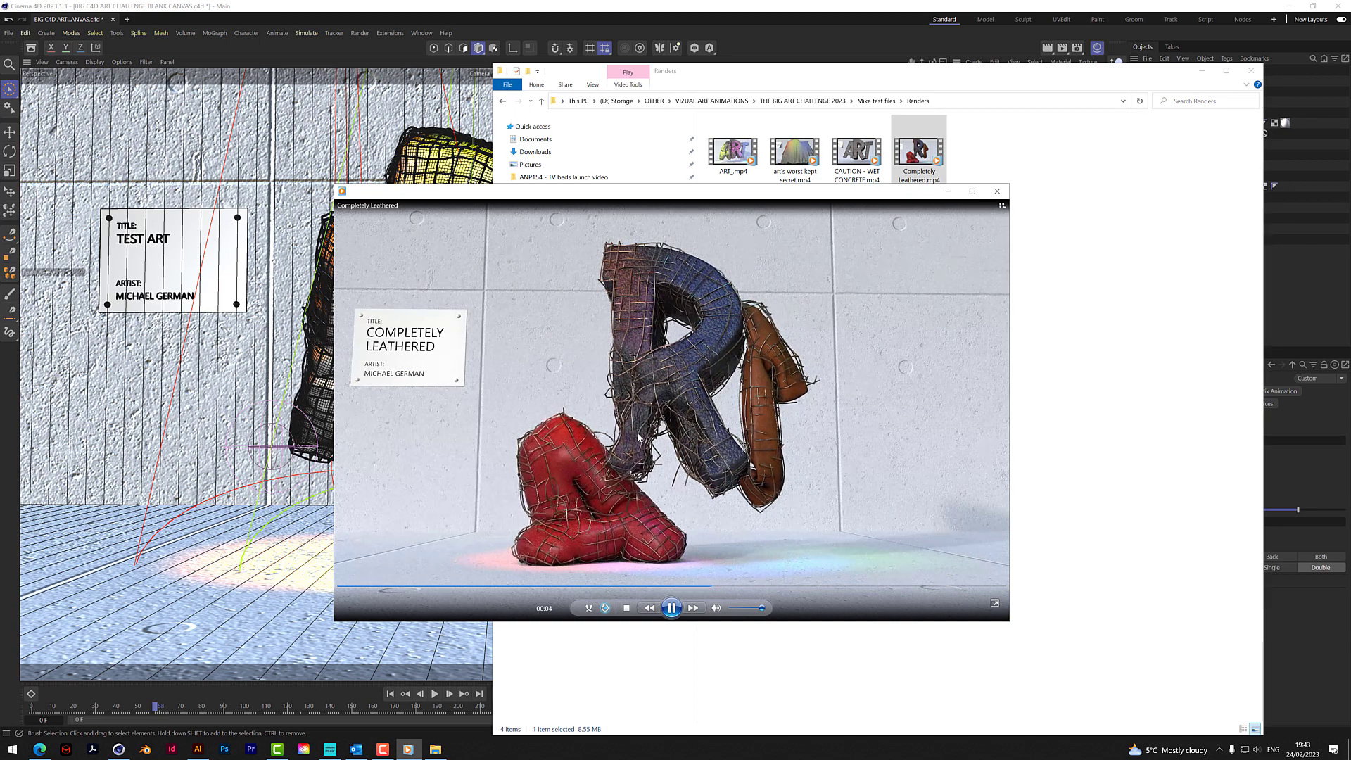
pyautogui.click(997, 193)
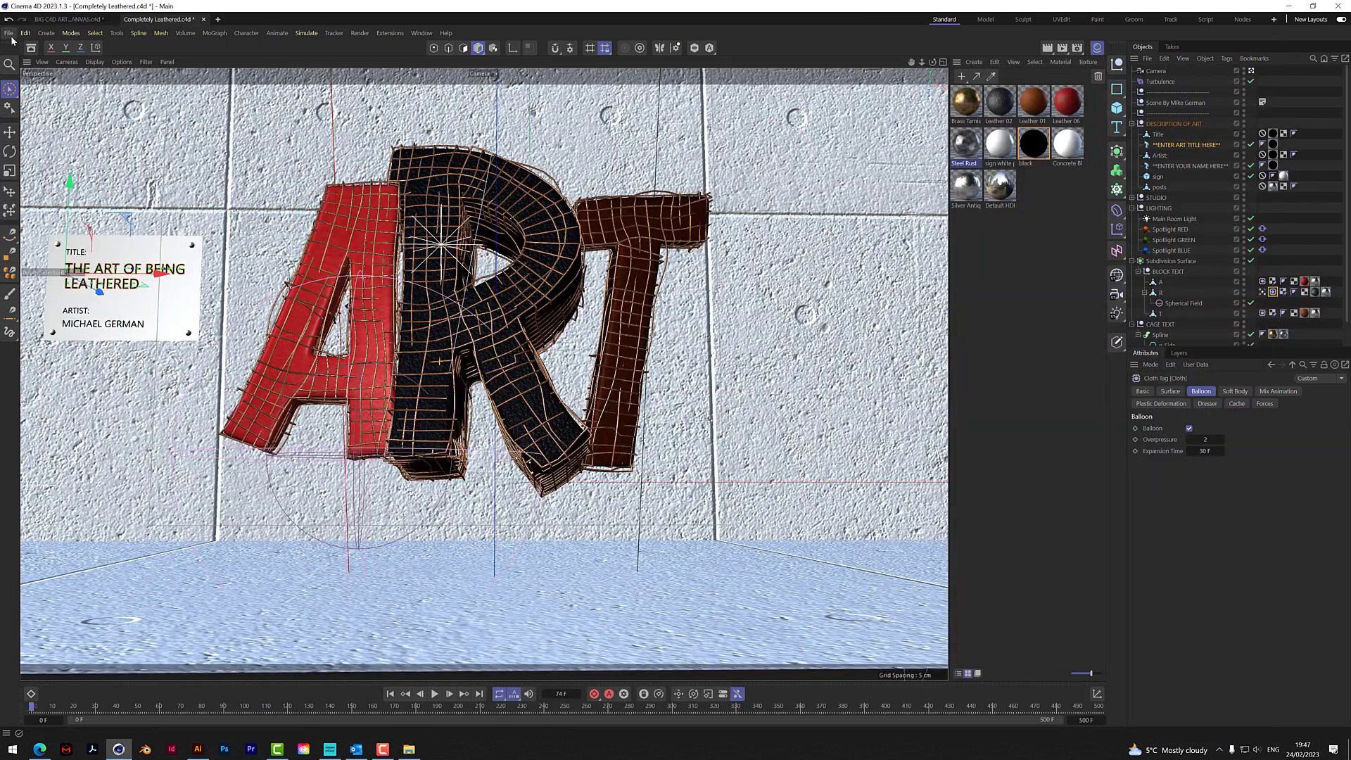
# Start playing CAUTION - WET CONCRETE.mp4 from the Renders folder
pyautogui.click(8, 33)
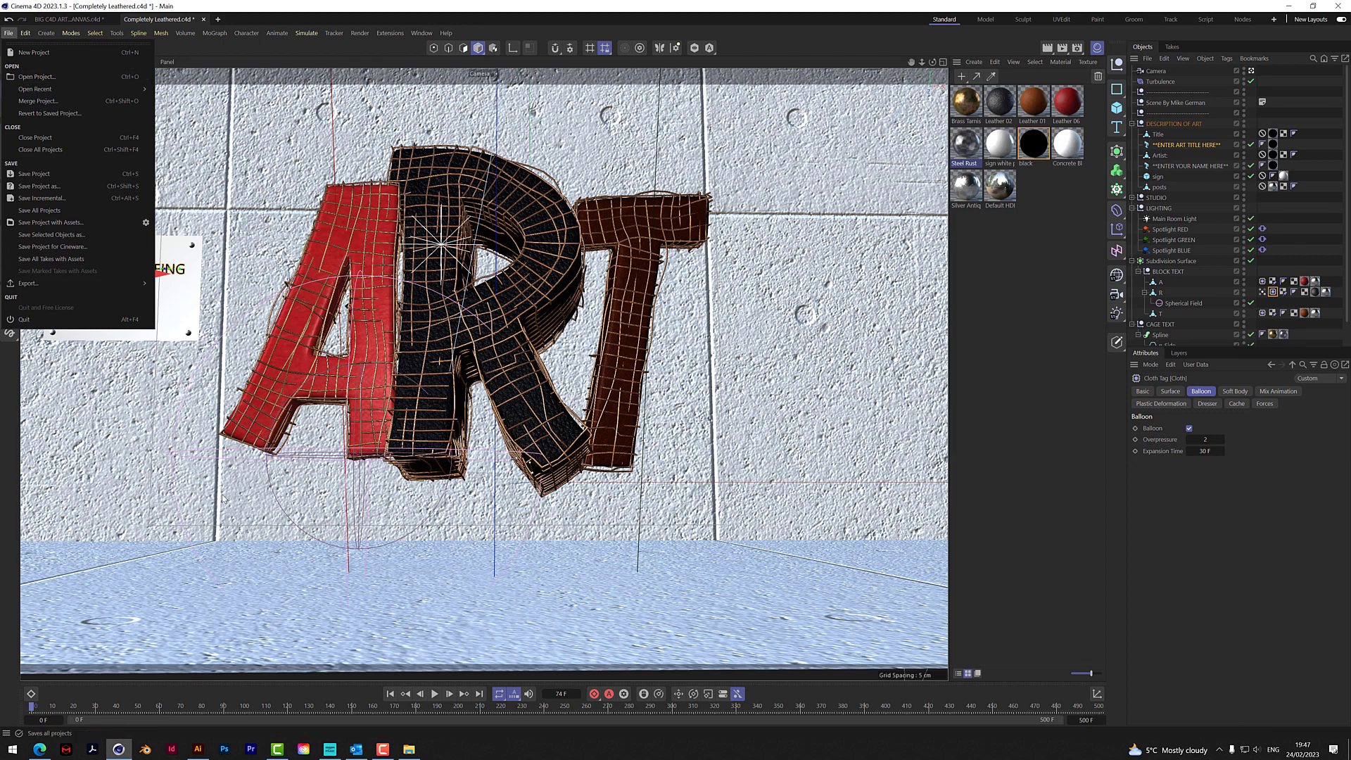
pyautogui.click(409, 749)
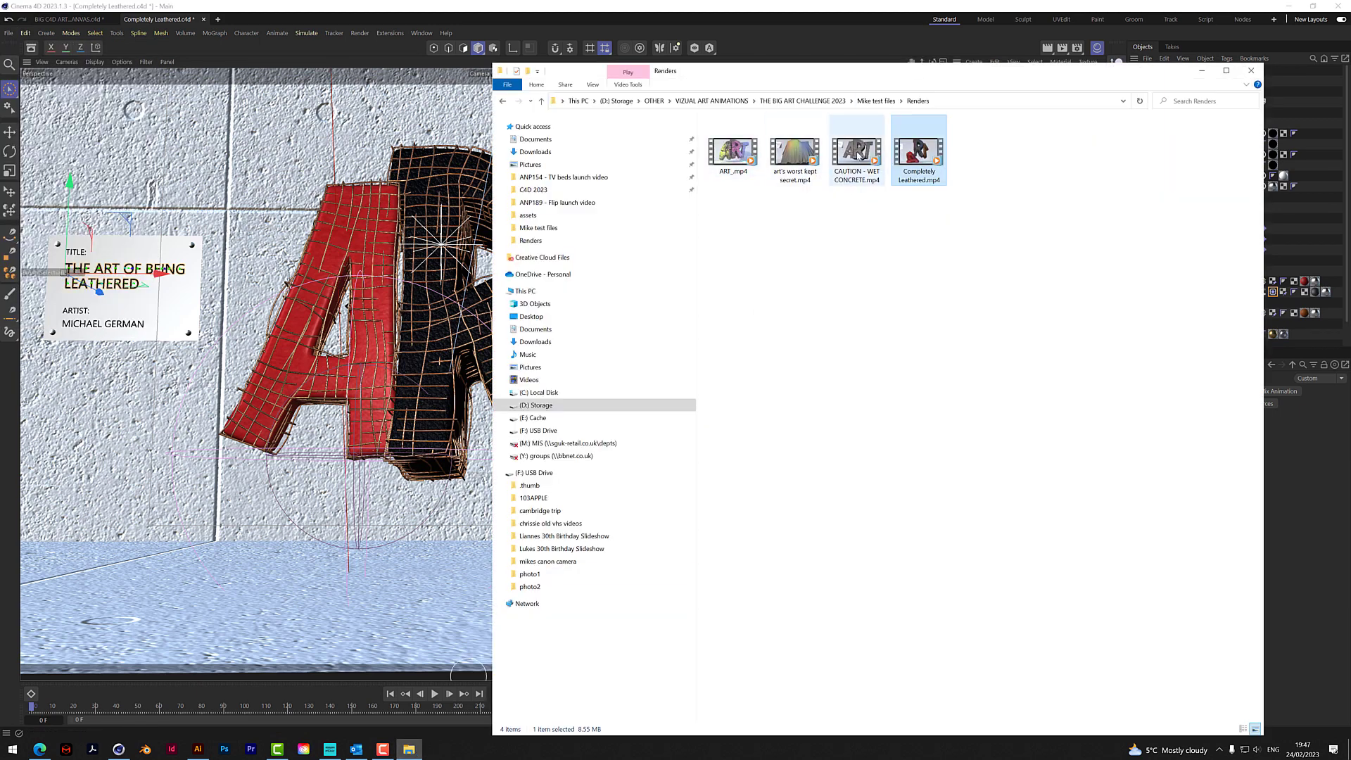
pyautogui.doubleClick(857, 157)
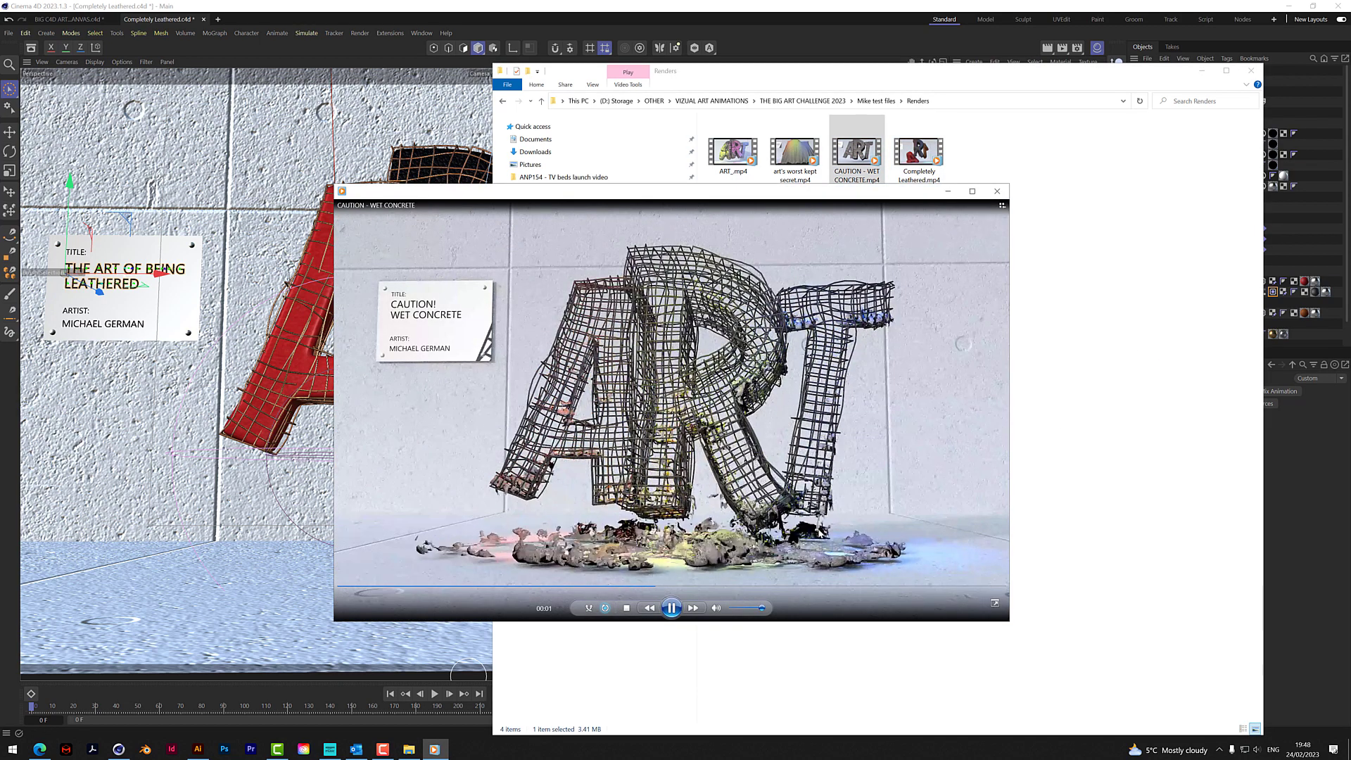
# Restart the CAUTION - WET CONCRETE video from the beginning and resume watching
pyautogui.click(625, 608)
pyautogui.click(670, 608)
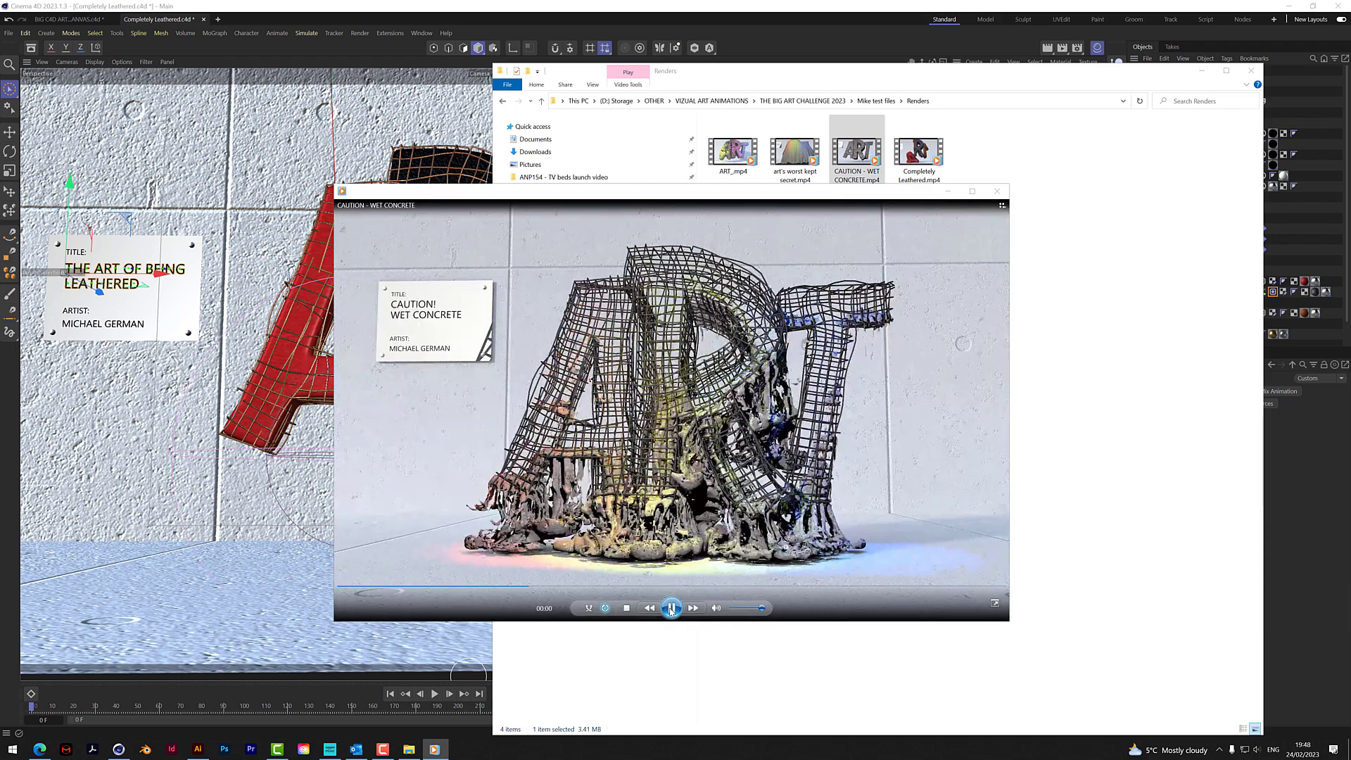
pyautogui.click(670, 607)
pyautogui.click(626, 608)
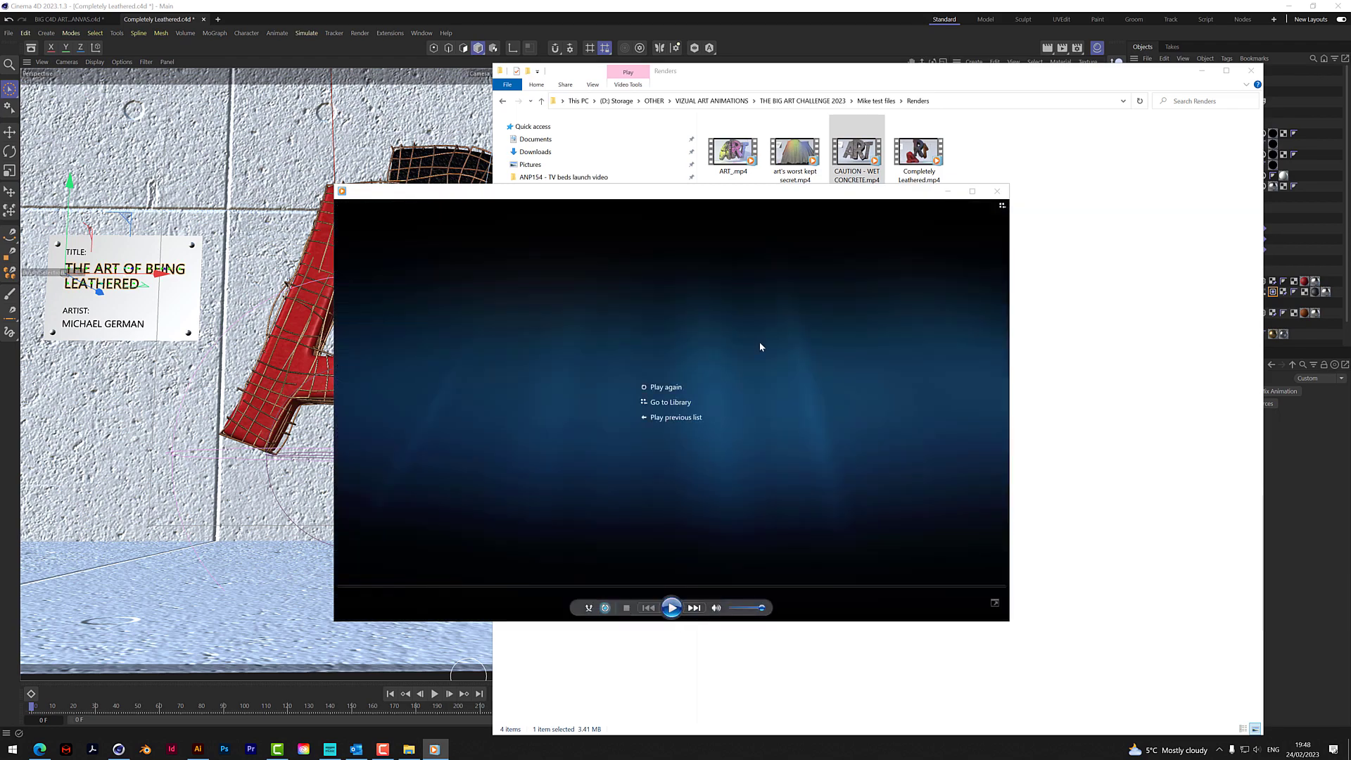
pyautogui.click(671, 607)
pyautogui.click(672, 609)
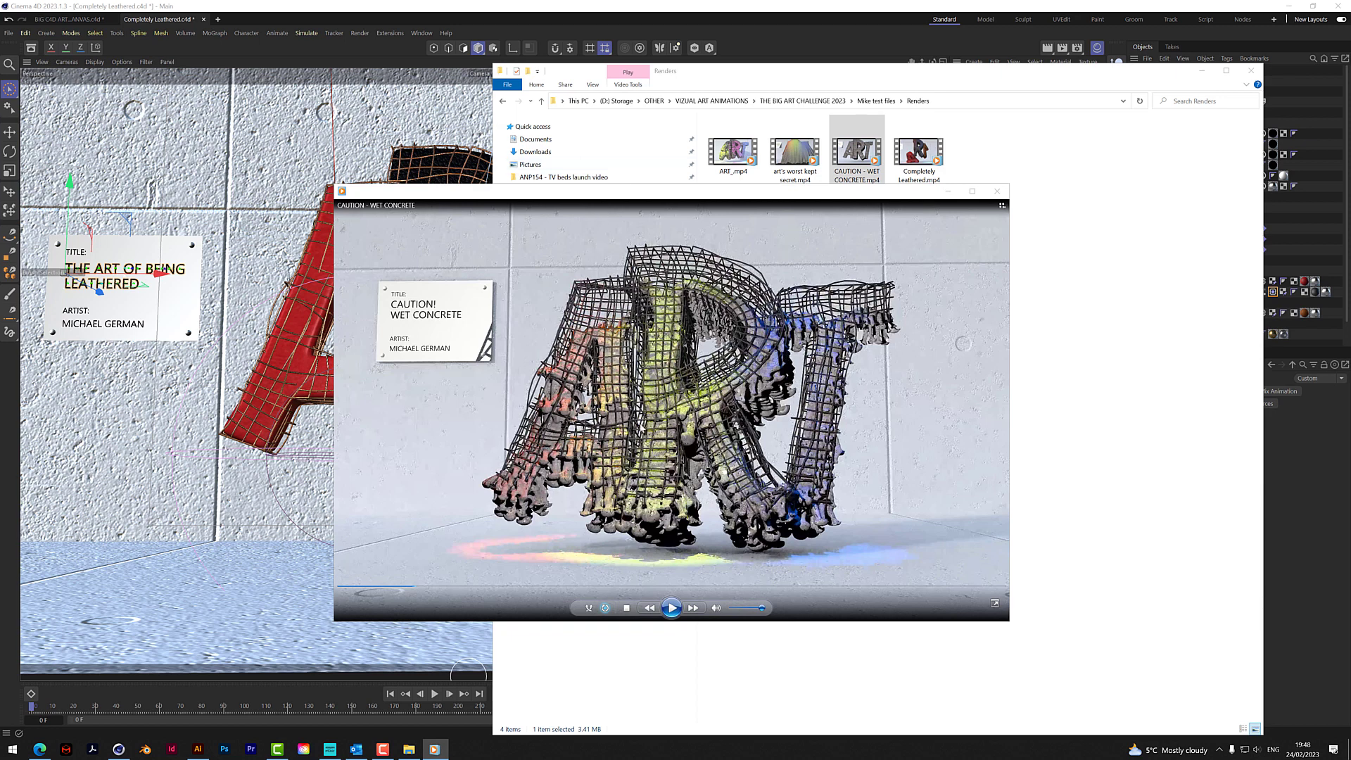
pyautogui.click(673, 609)
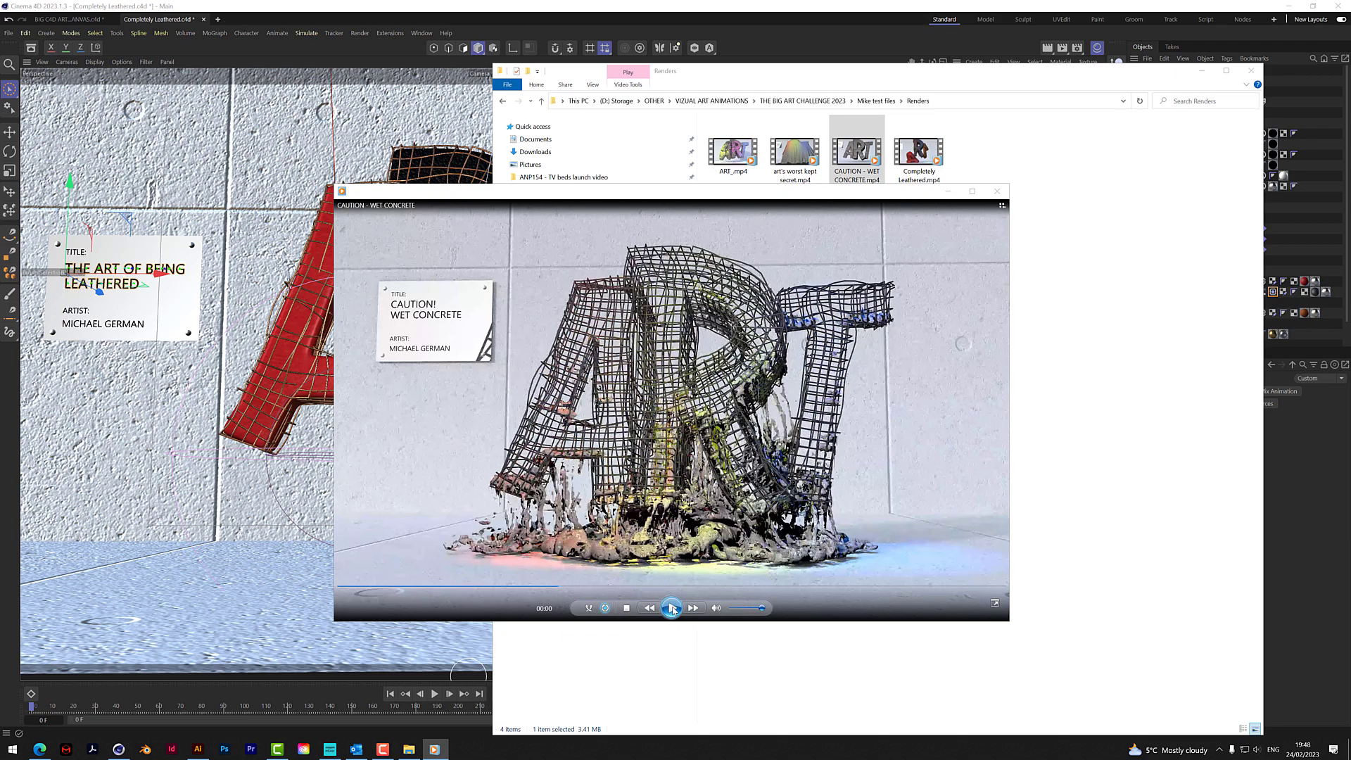
# View the video maximized and restored, replay it once more, then close the player
pyautogui.click(972, 191)
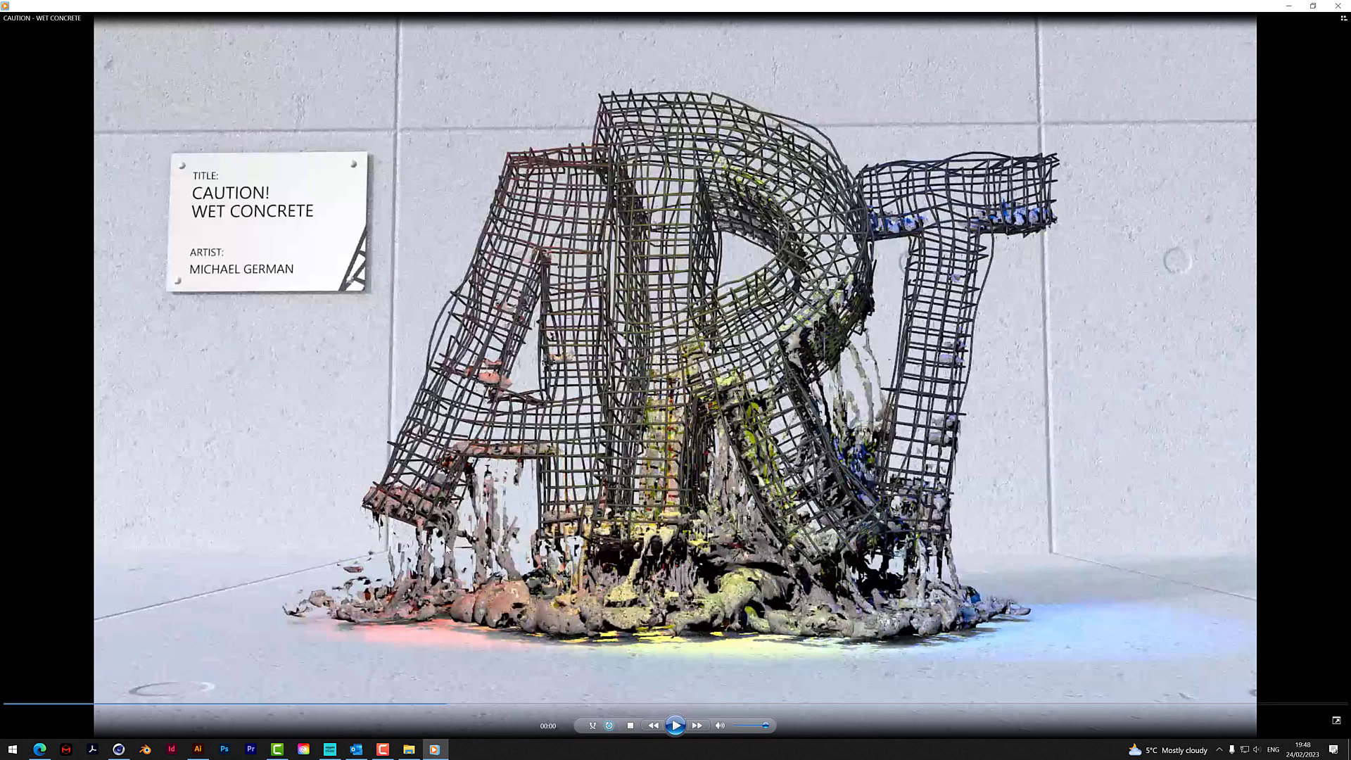
pyautogui.click(1313, 6)
pyautogui.click(672, 608)
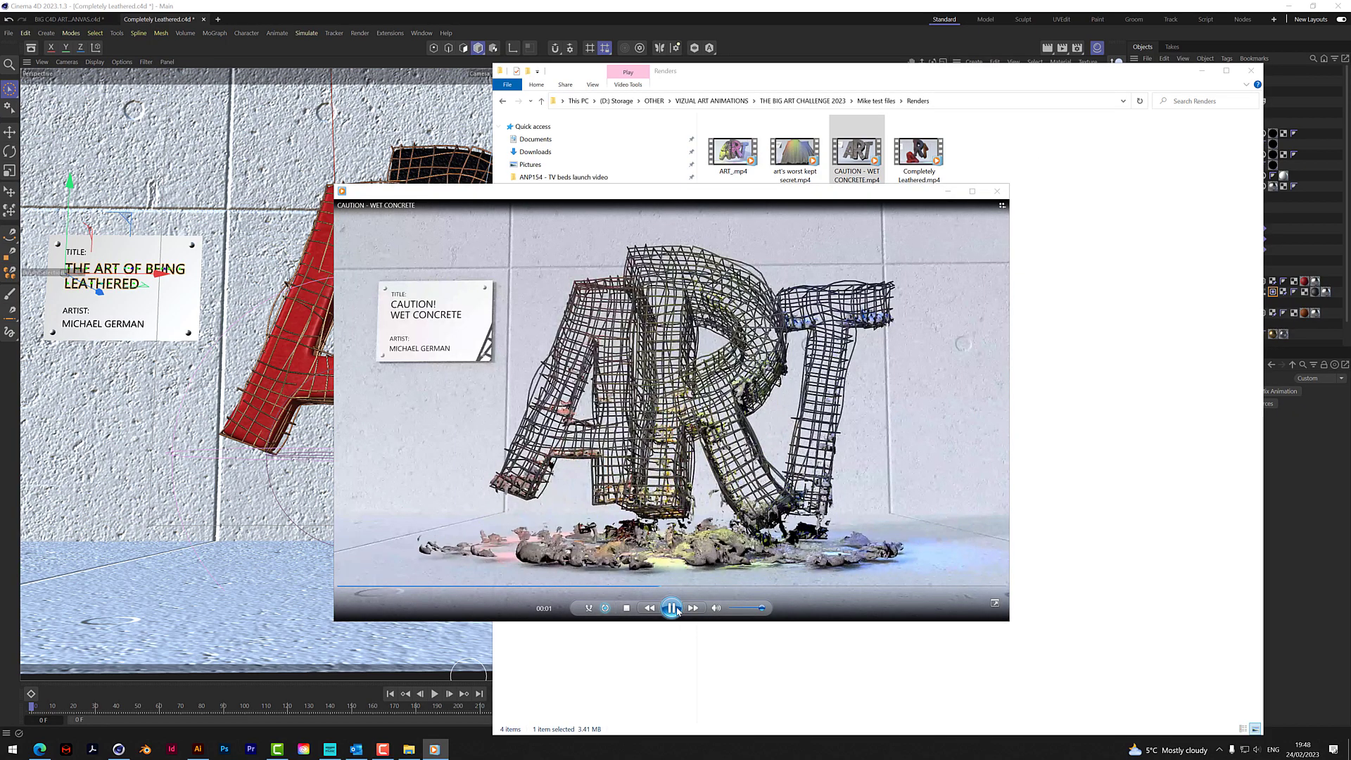
pyautogui.click(673, 608)
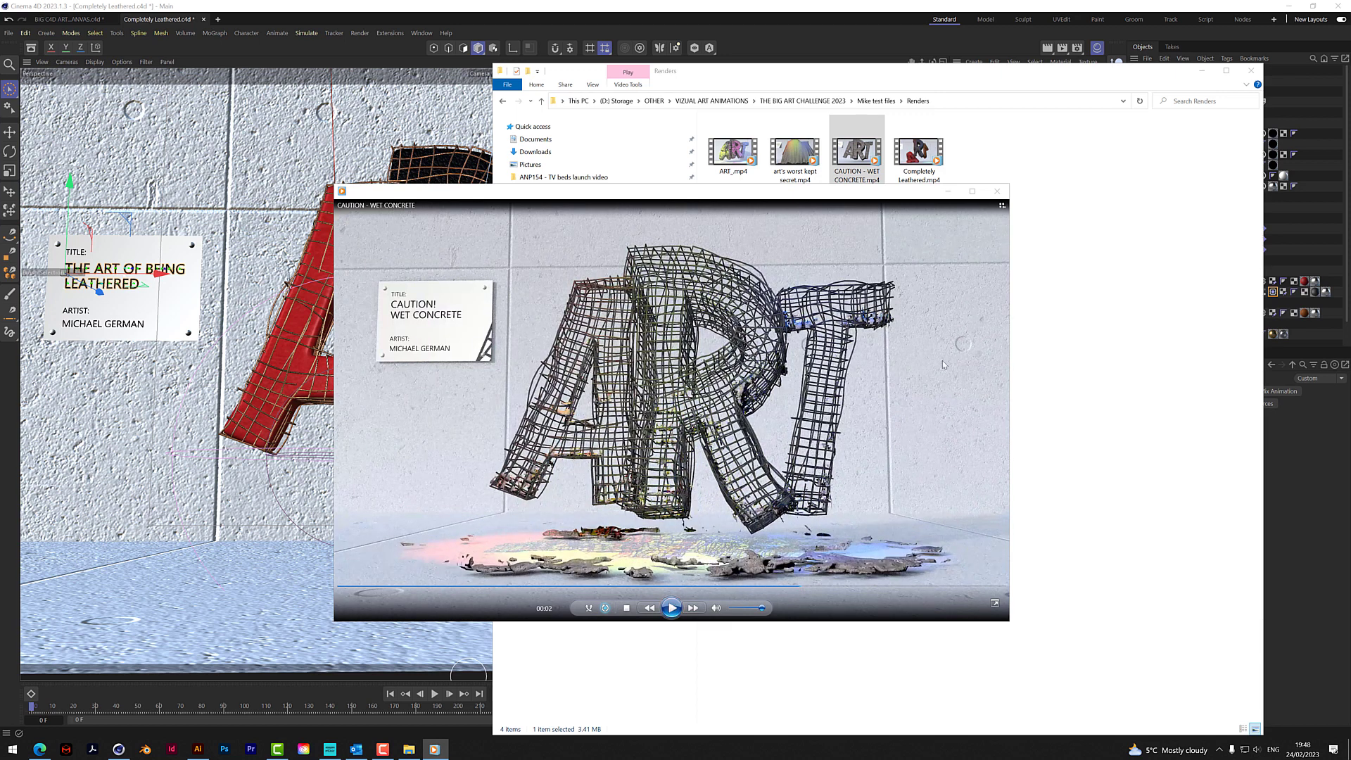
pyautogui.click(588, 610)
pyautogui.click(625, 610)
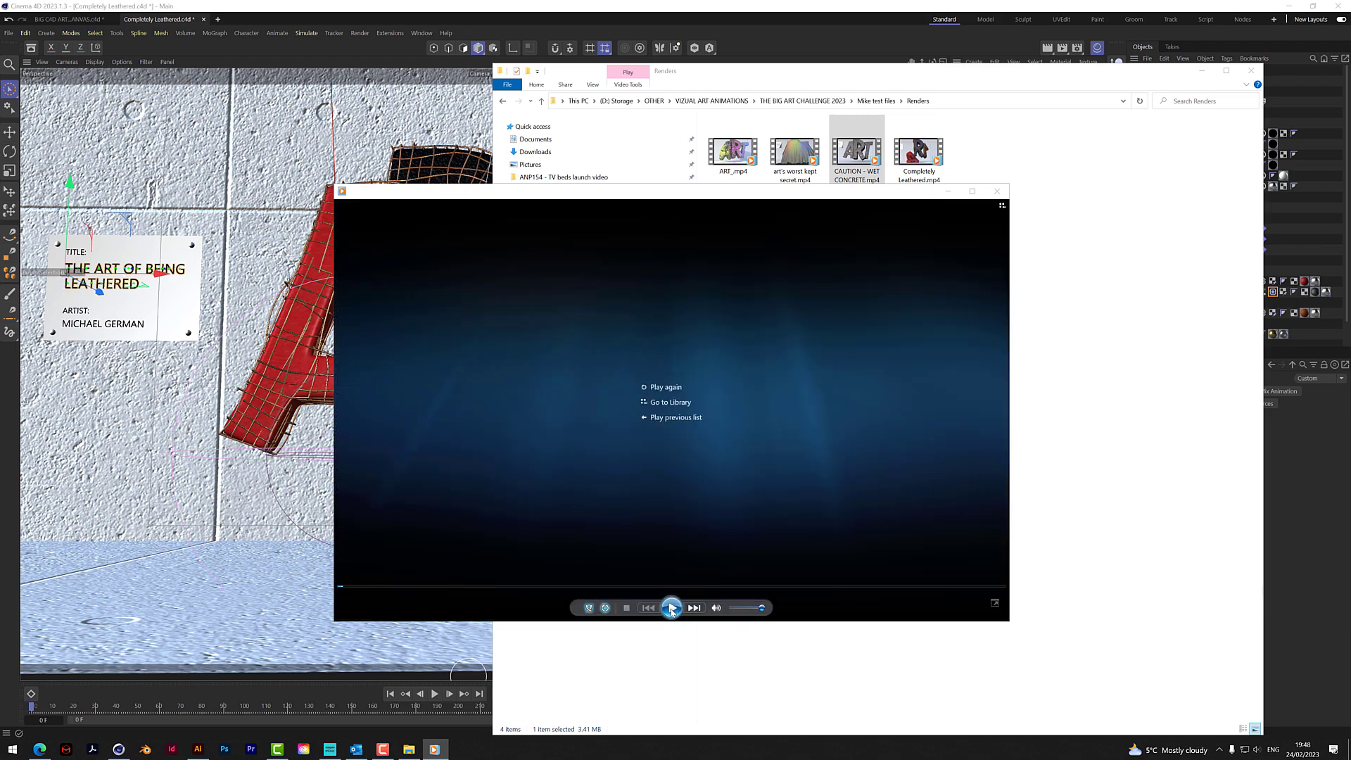
pyautogui.click(672, 609)
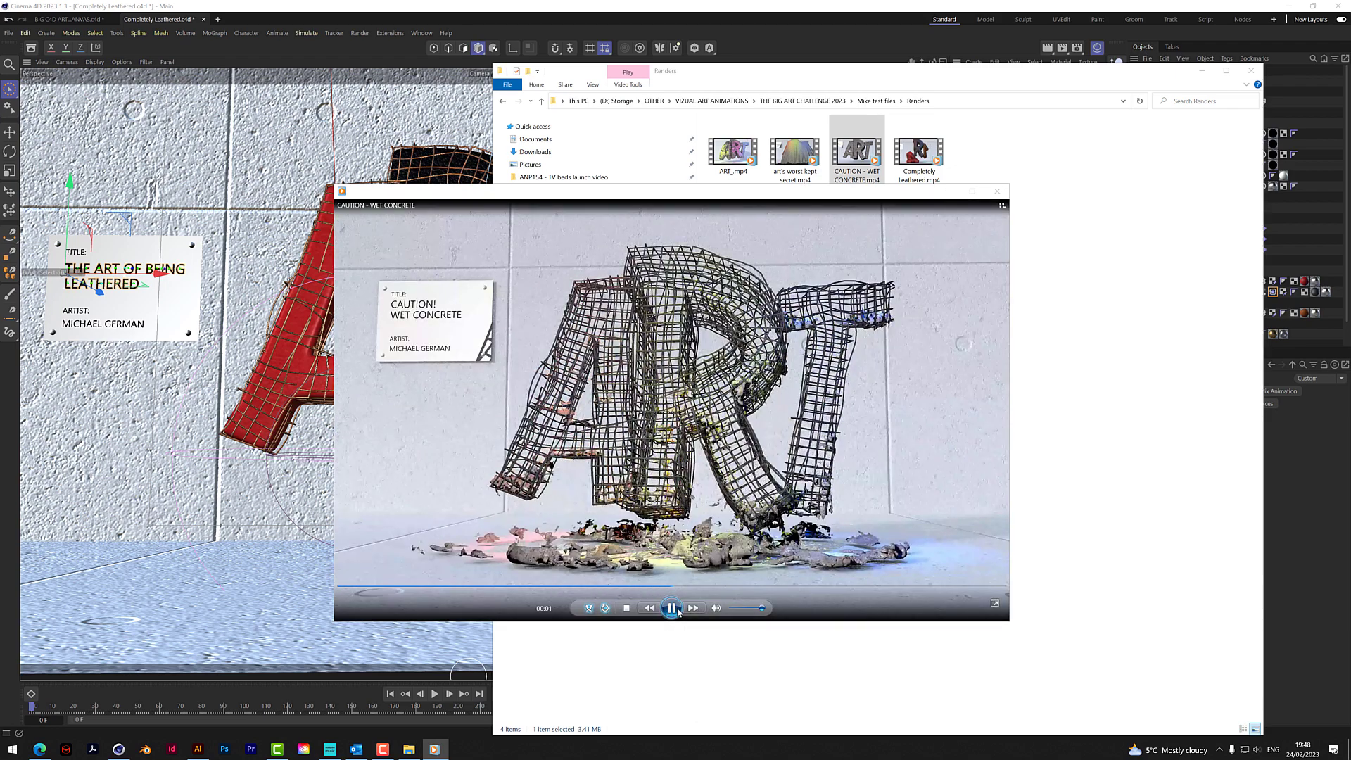
pyautogui.click(996, 190)
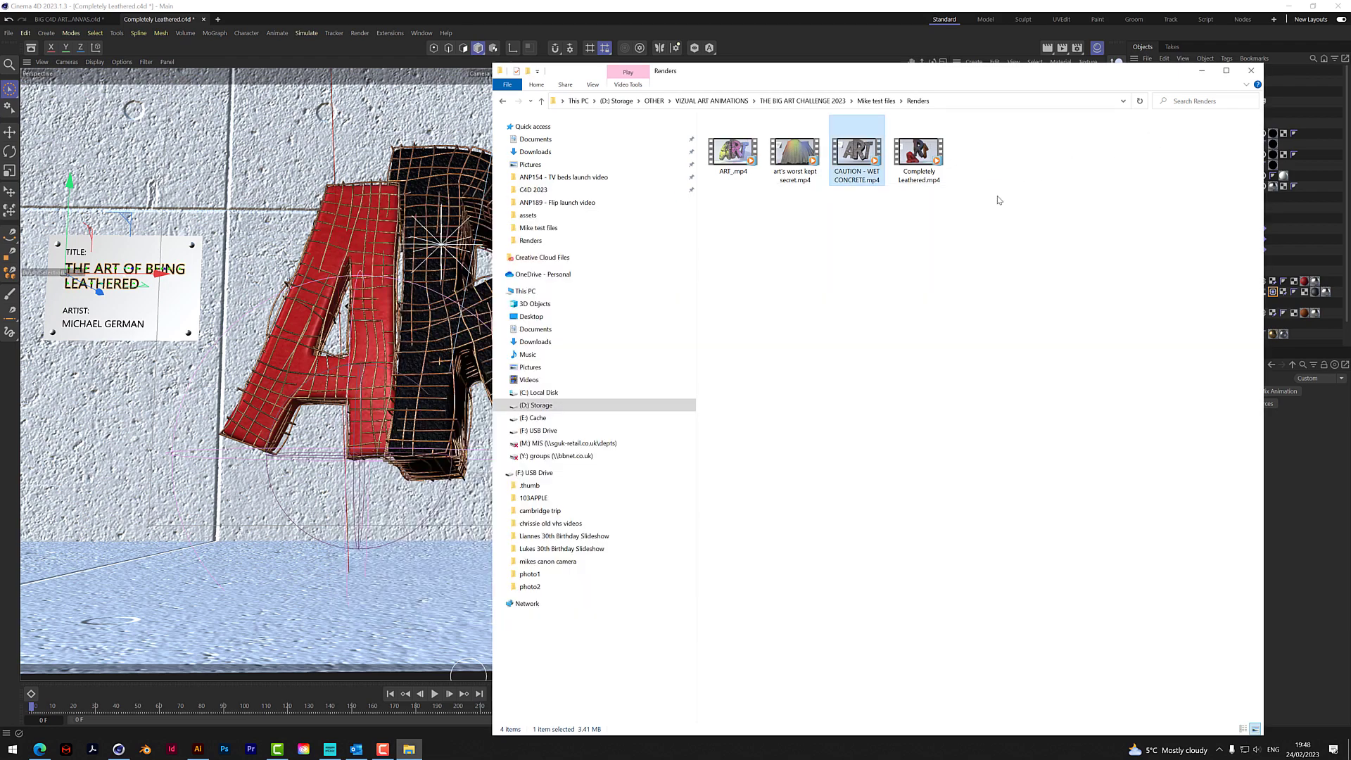
# Briefly hide Explorer, then play art's worst kept secret.mp4 from the Renders folder
pyautogui.click(1203, 72)
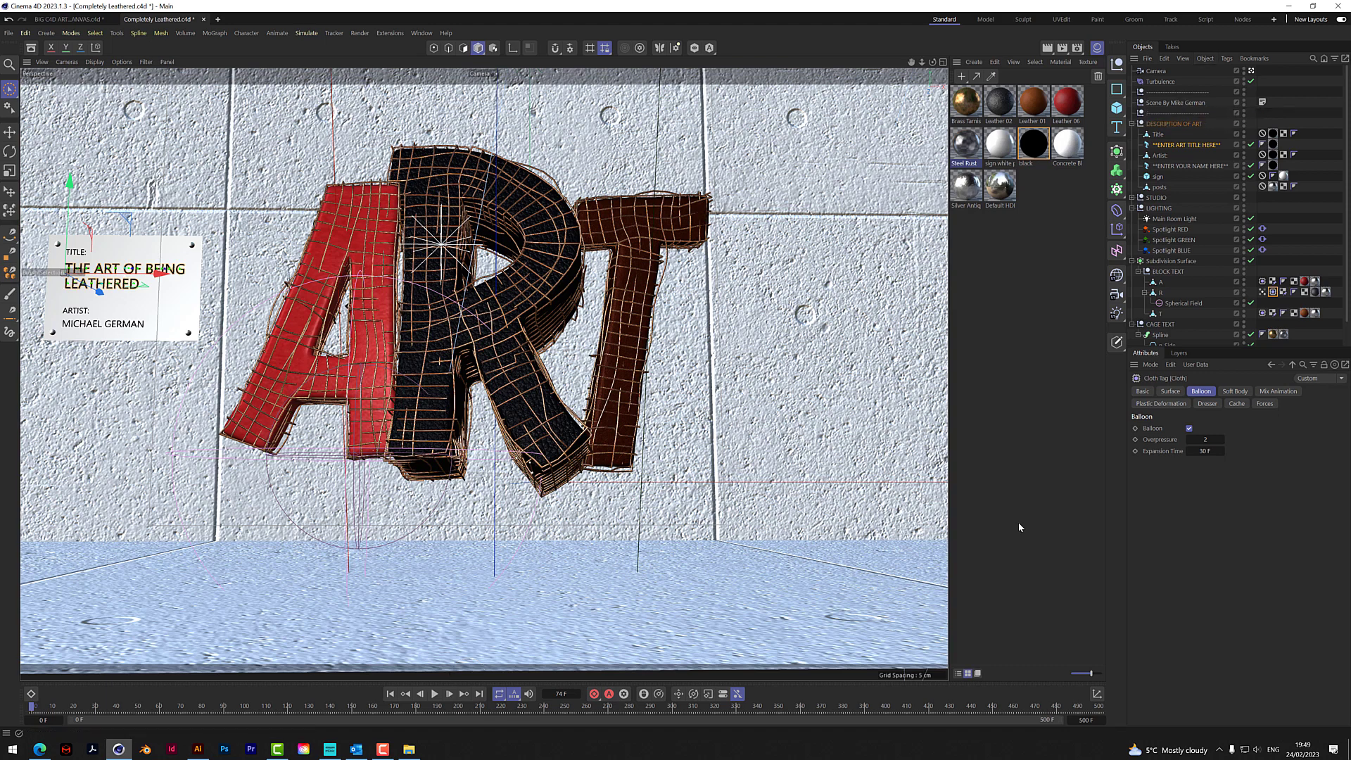
pyautogui.click(408, 748)
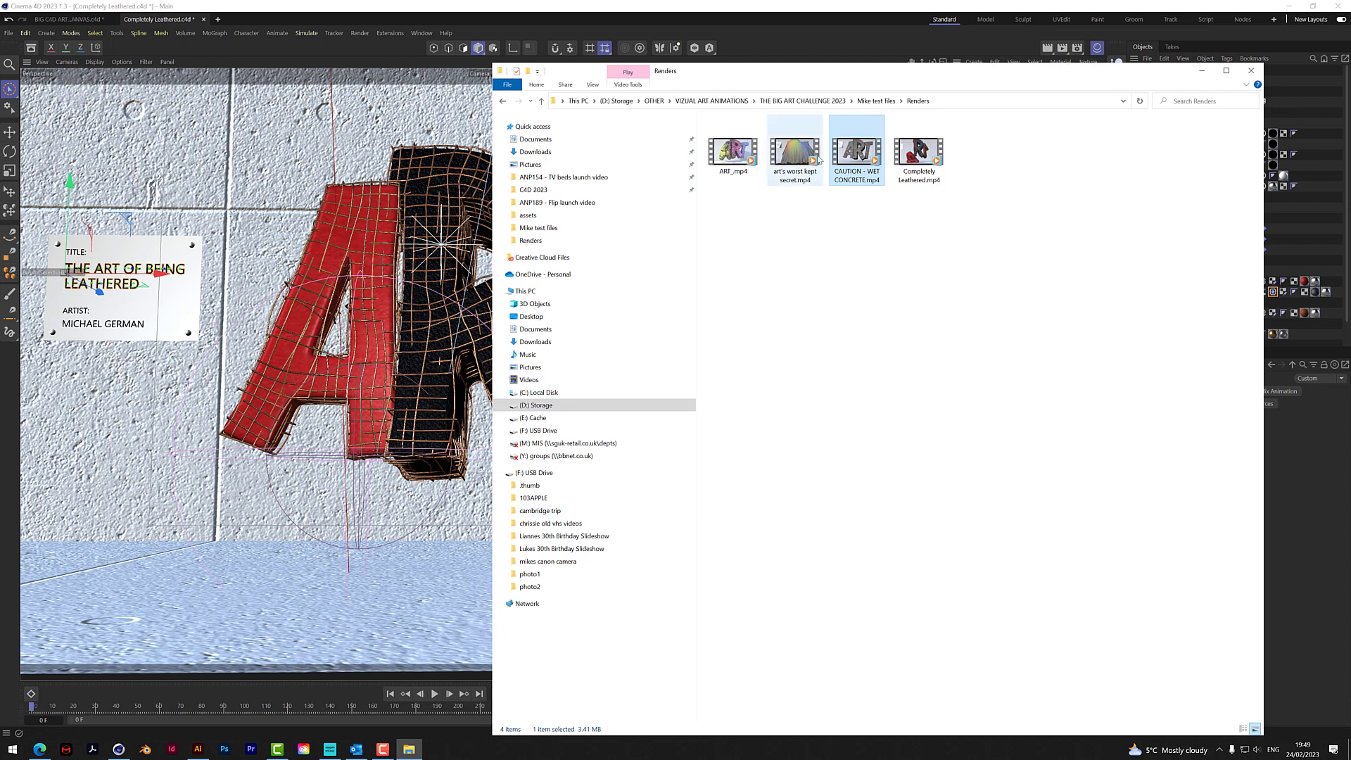
pyautogui.click(802, 156)
pyautogui.doubleClick(802, 156)
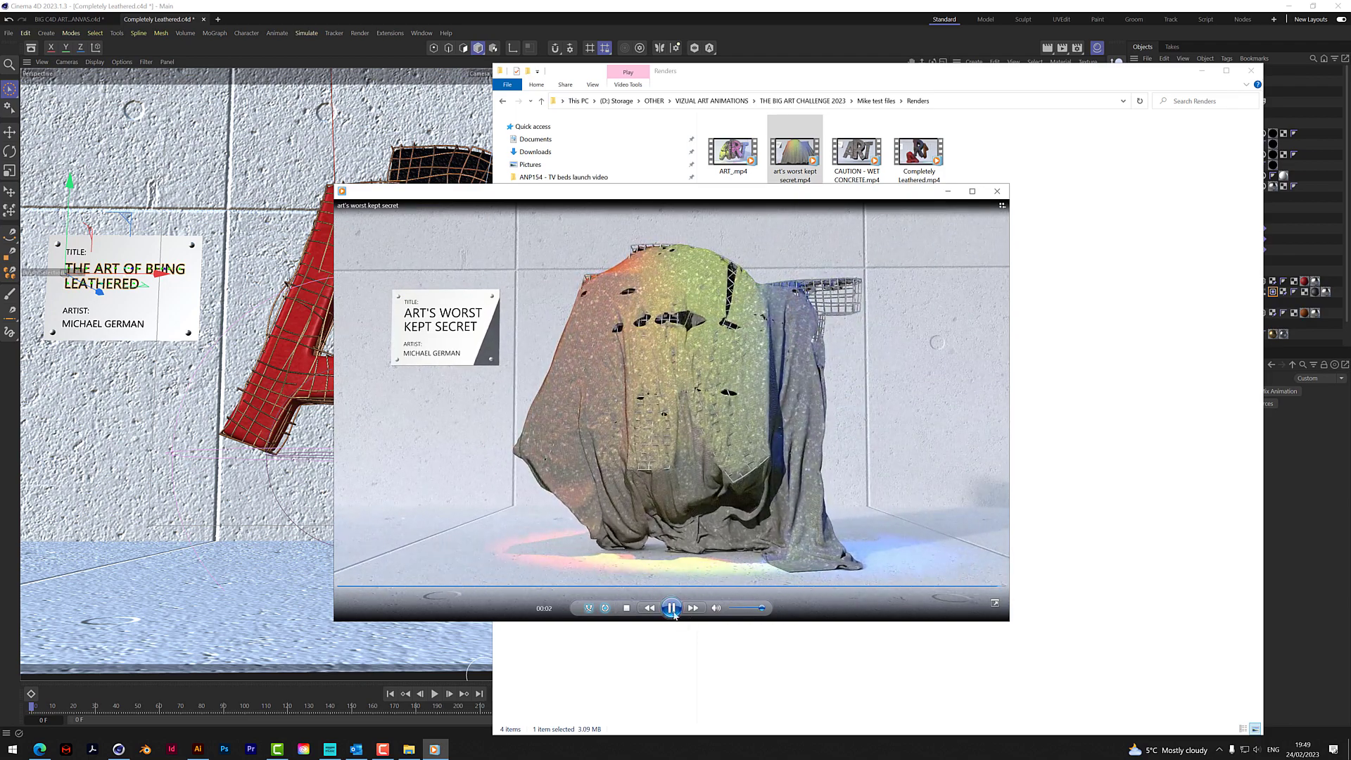
# Pause and resume the art's worst kept secret video, then minimize the player
pyautogui.click(671, 608)
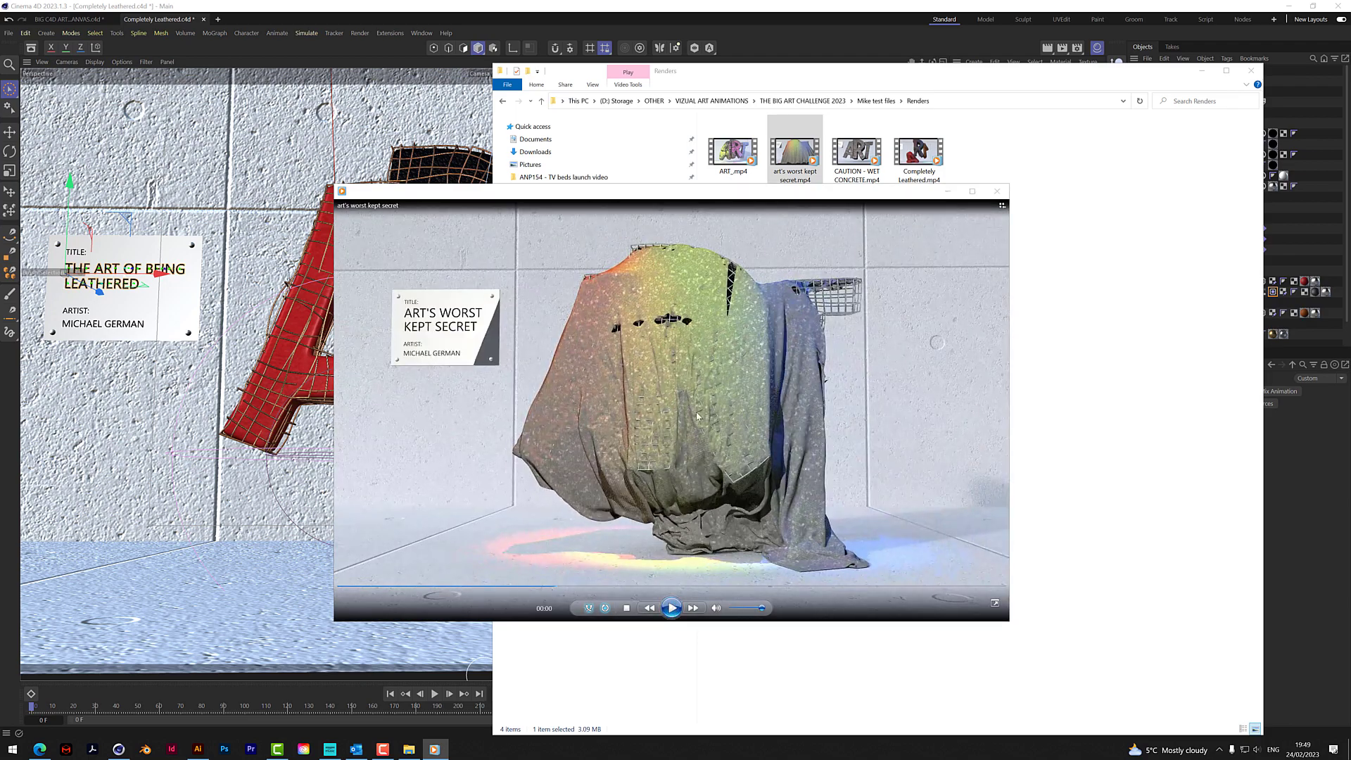
pyautogui.click(672, 608)
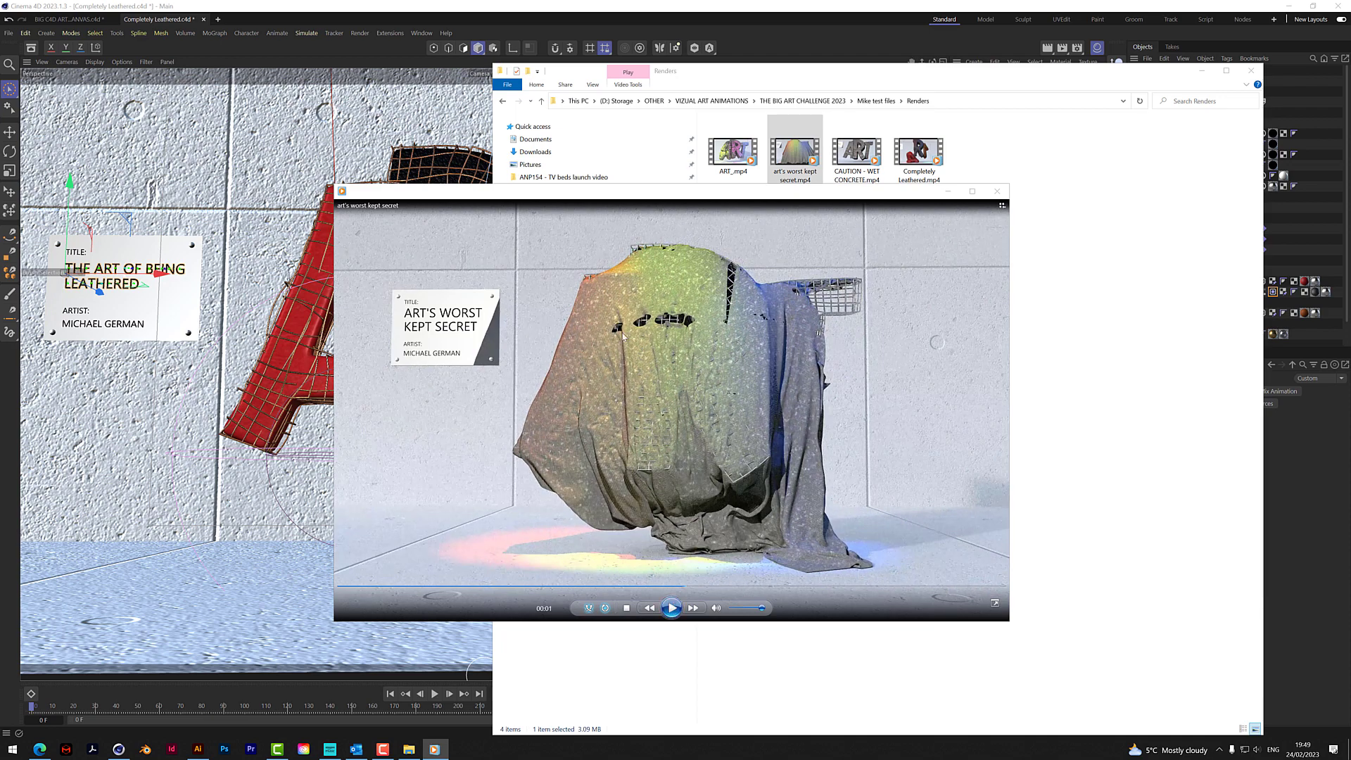
pyautogui.click(948, 193)
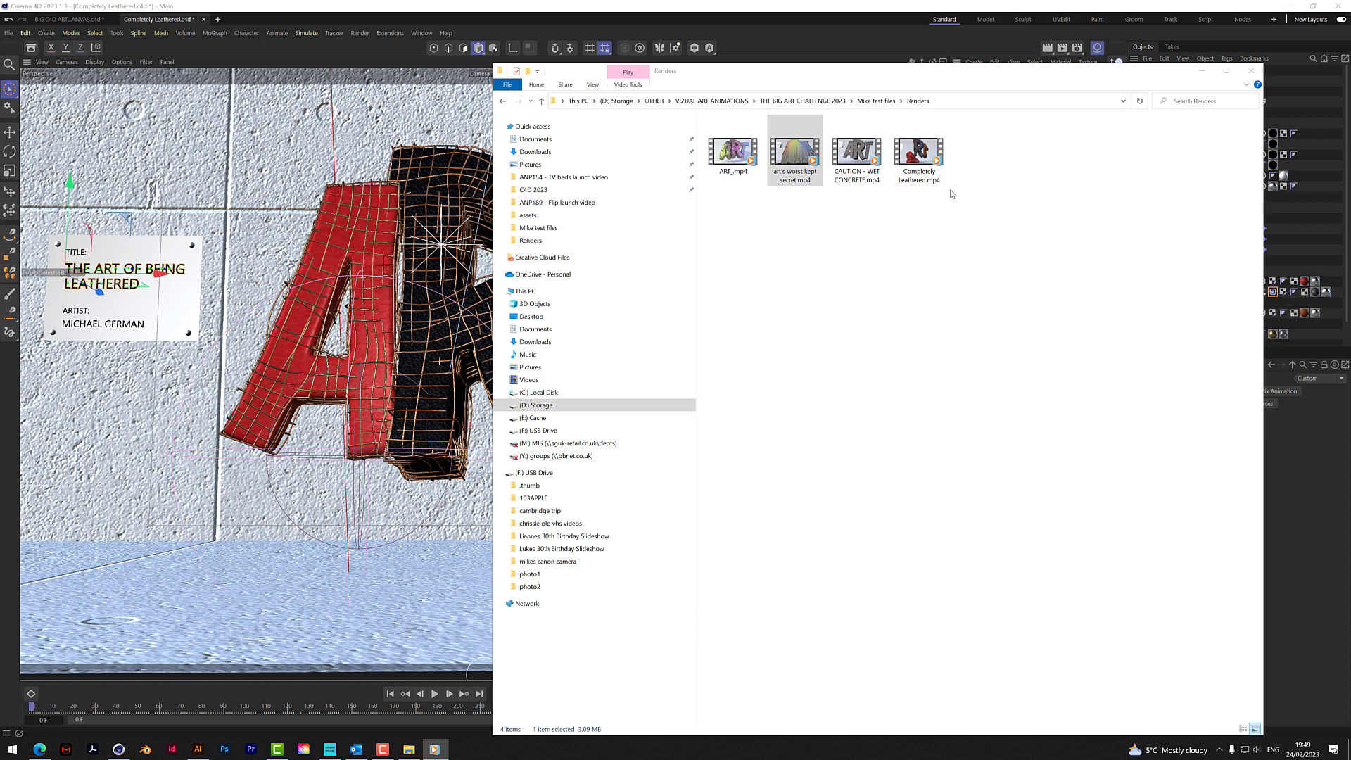